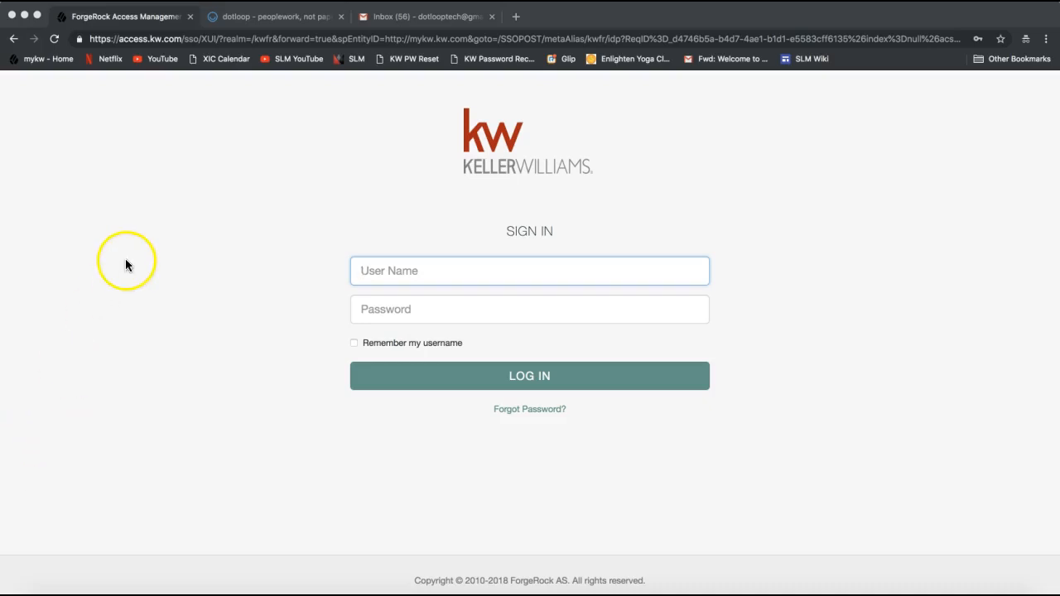
# - Replace the long URL with mykw.kw.com and load the Keller Williams sign-in page
pyautogui.click(157, 38)
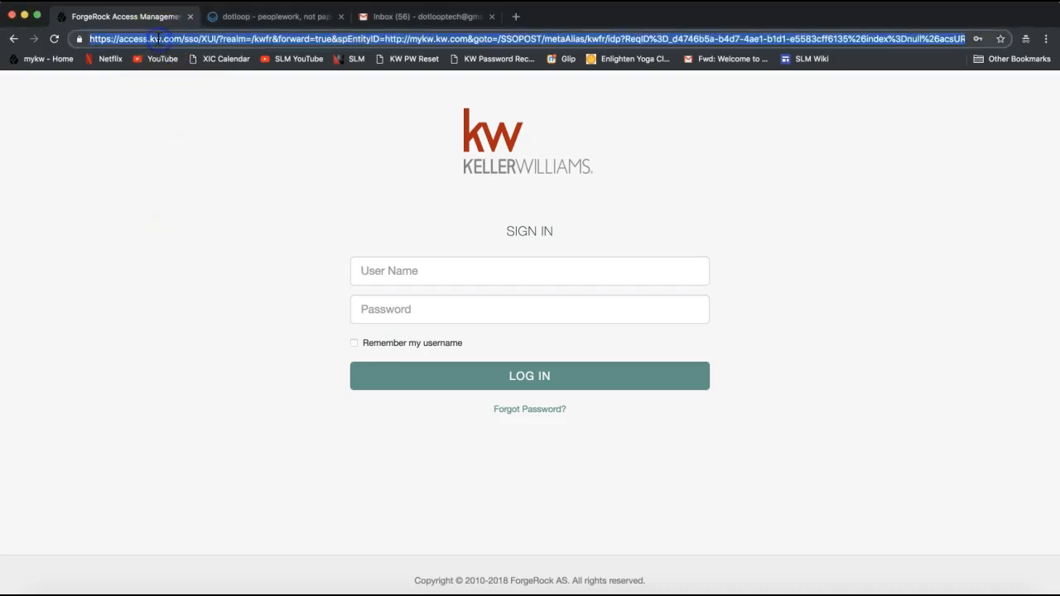
pyautogui.write('mykw.')
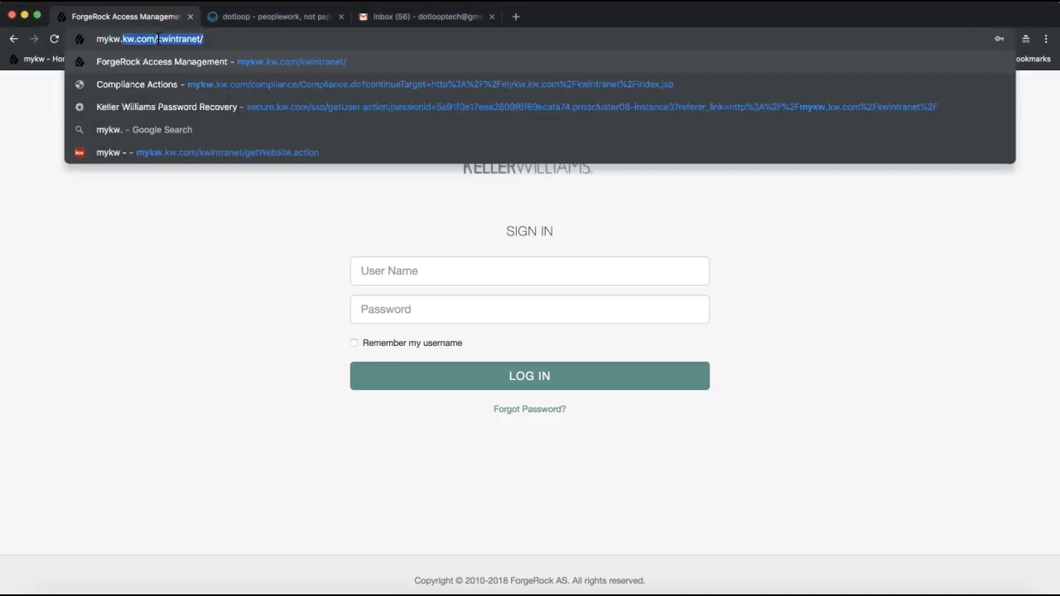
pyautogui.write('kw.com')
pyautogui.press('Delete')
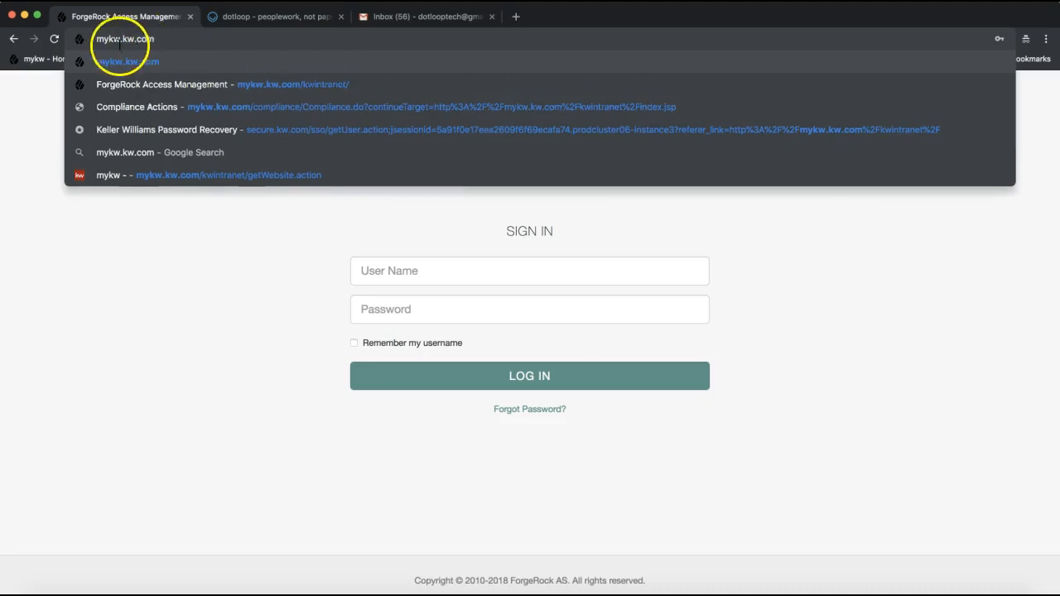
pyautogui.moveTo(95, 39); pyautogui.dragTo(157, 44)
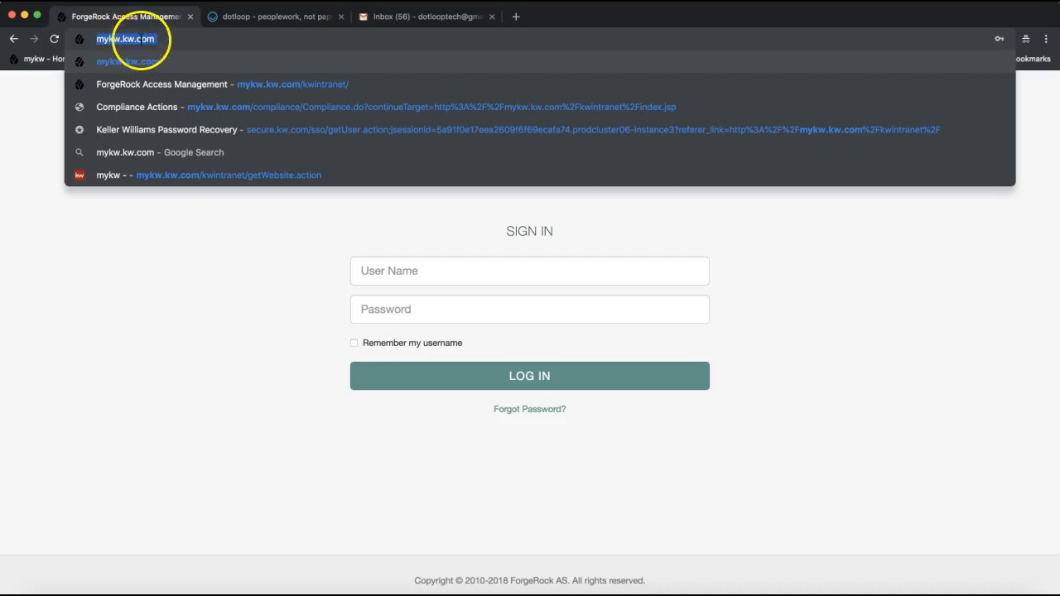
pyautogui.click(230, 282)
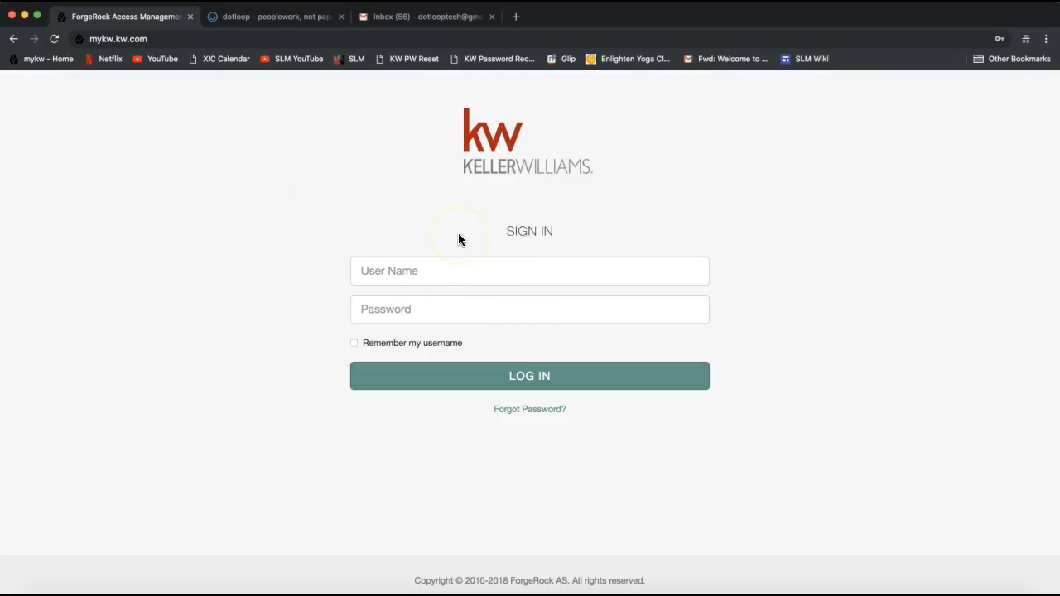
# - Enter the account username and password and log in to myKW
pyautogui.click(400, 271)
pyautogui.press('Tab')
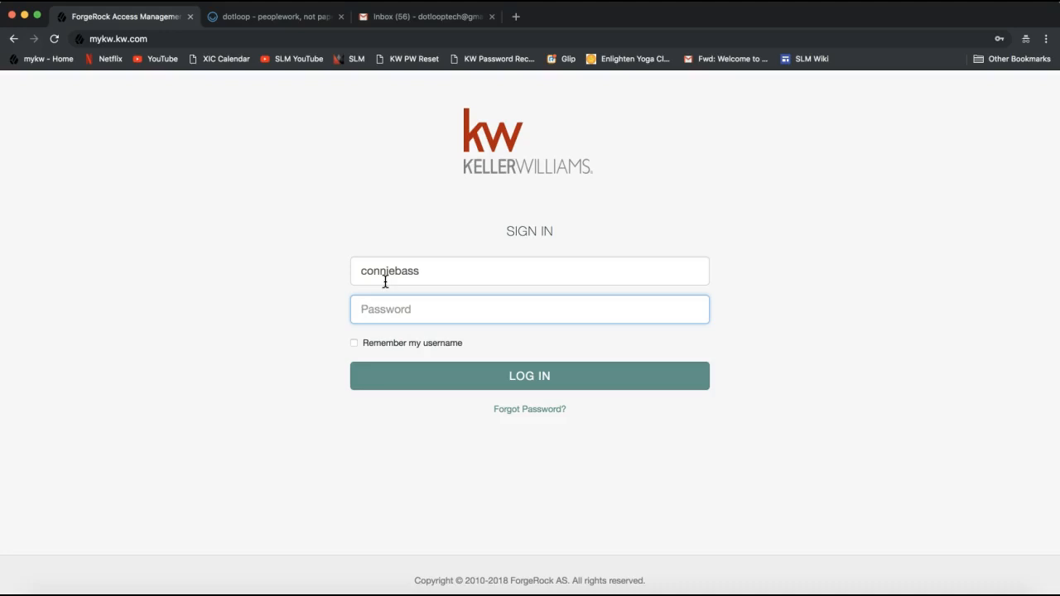
pyautogui.write('•••••••••')
pyautogui.click(387, 317)
pyautogui.click(405, 379)
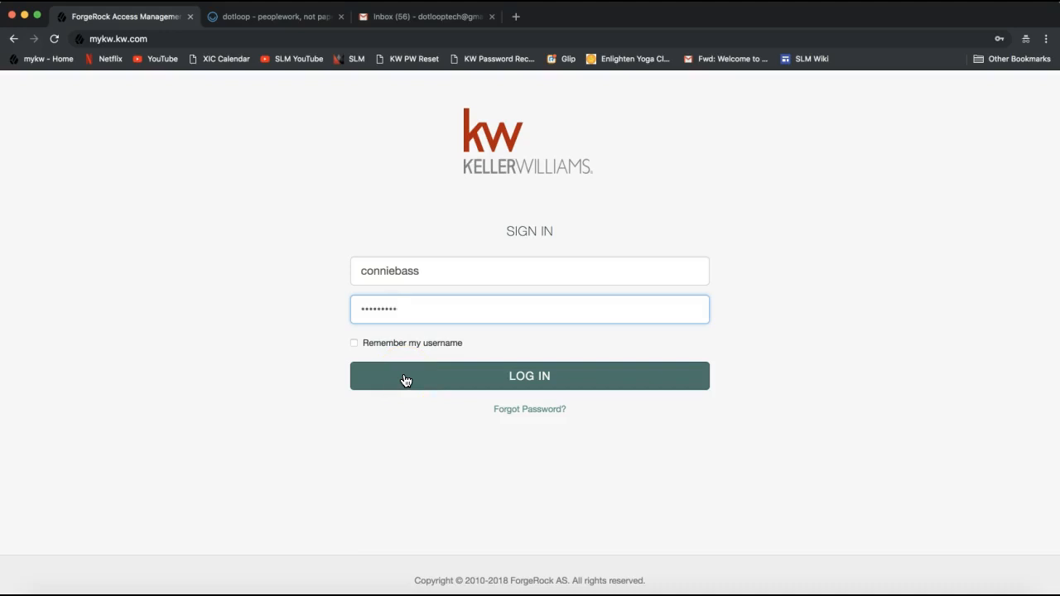
pyautogui.click(407, 309)
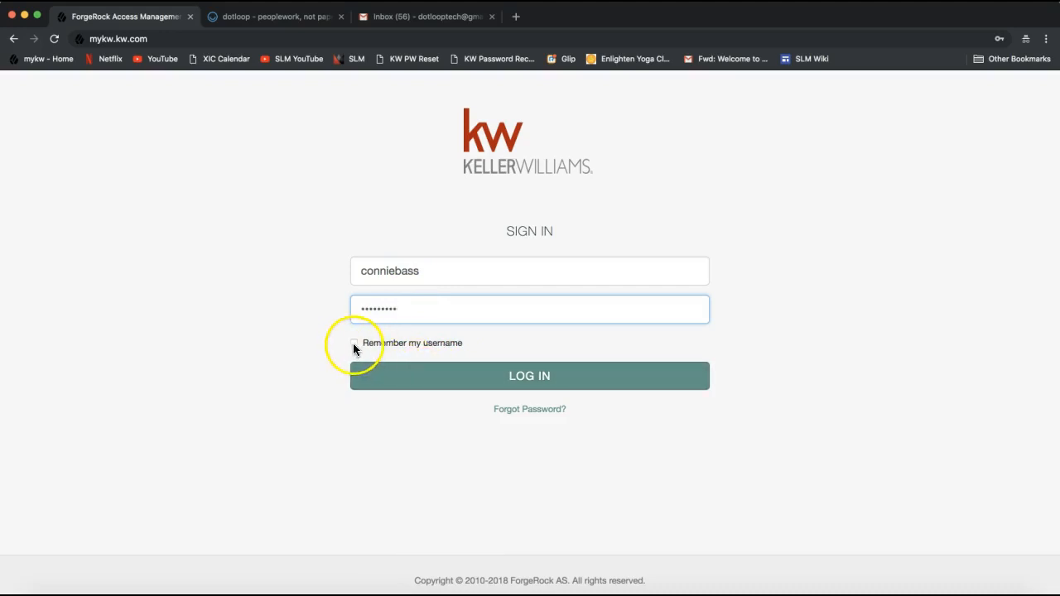
pyautogui.click(465, 390)
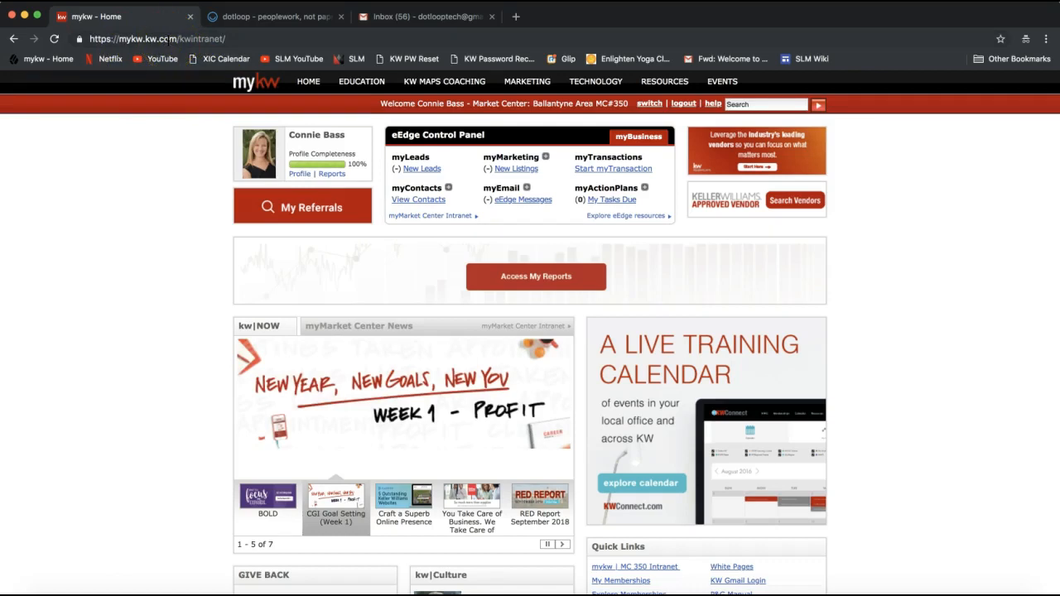
# - Point out myTransactions > Start myTransaction in the eEdge Control Panel, then bring up the dotloop tab
pyautogui.click(170, 39)
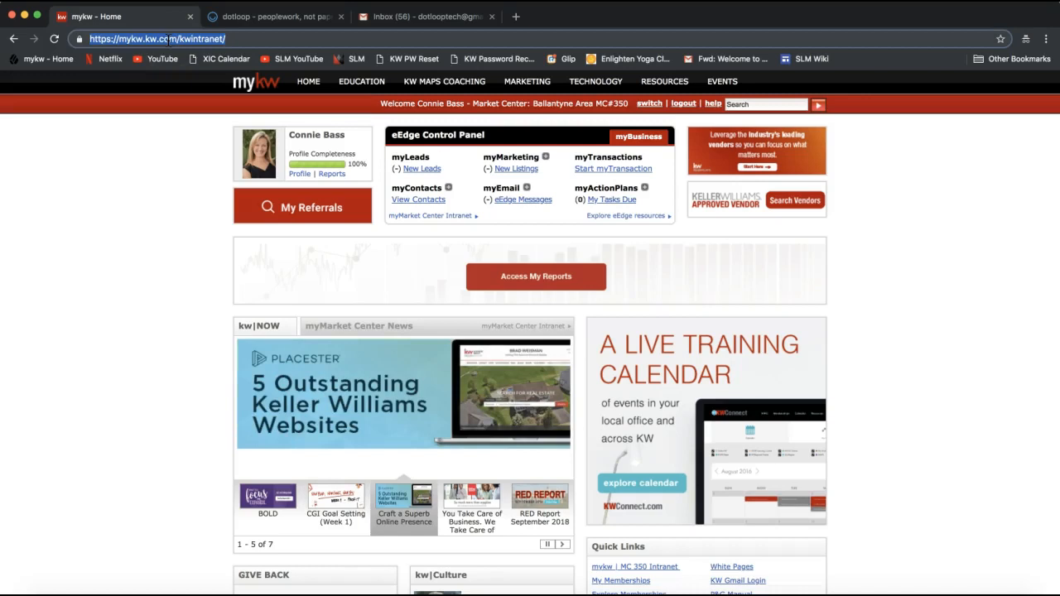
pyautogui.click(135, 213)
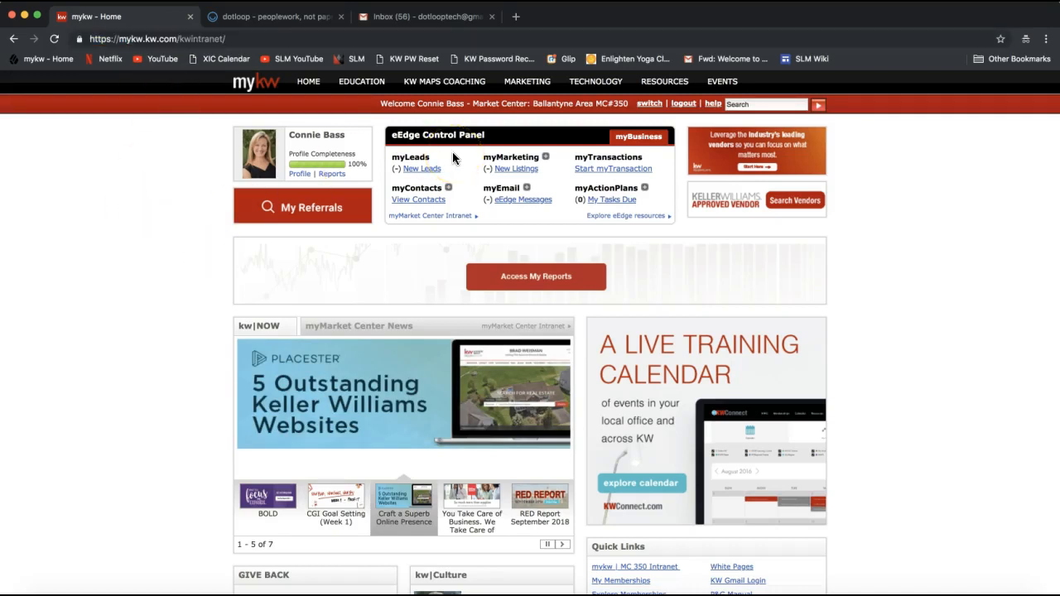
pyautogui.moveTo(392, 135); pyautogui.dragTo(508, 146)
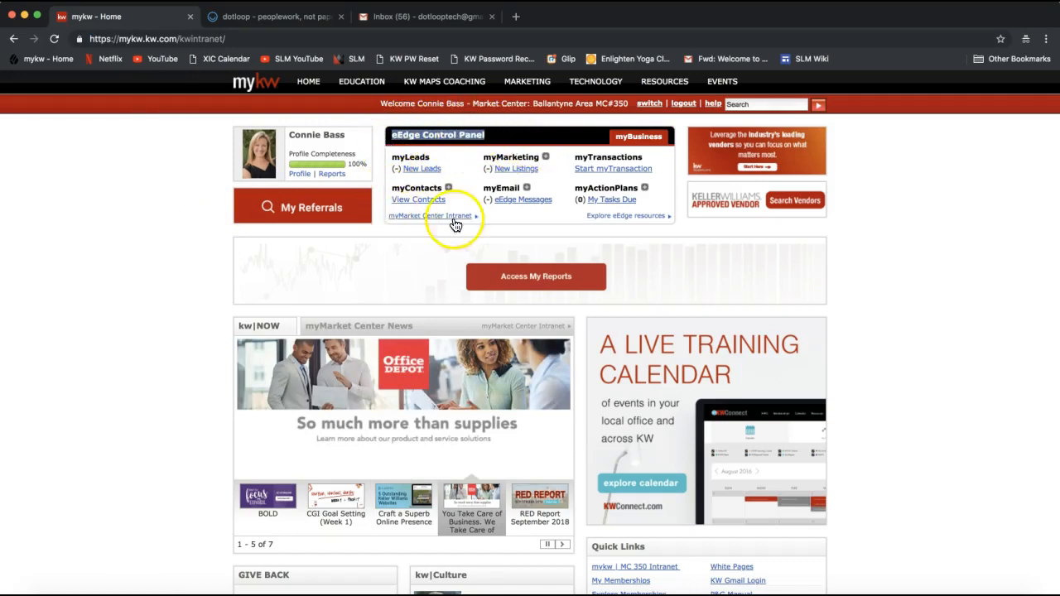
pyautogui.doubleClick(585, 157)
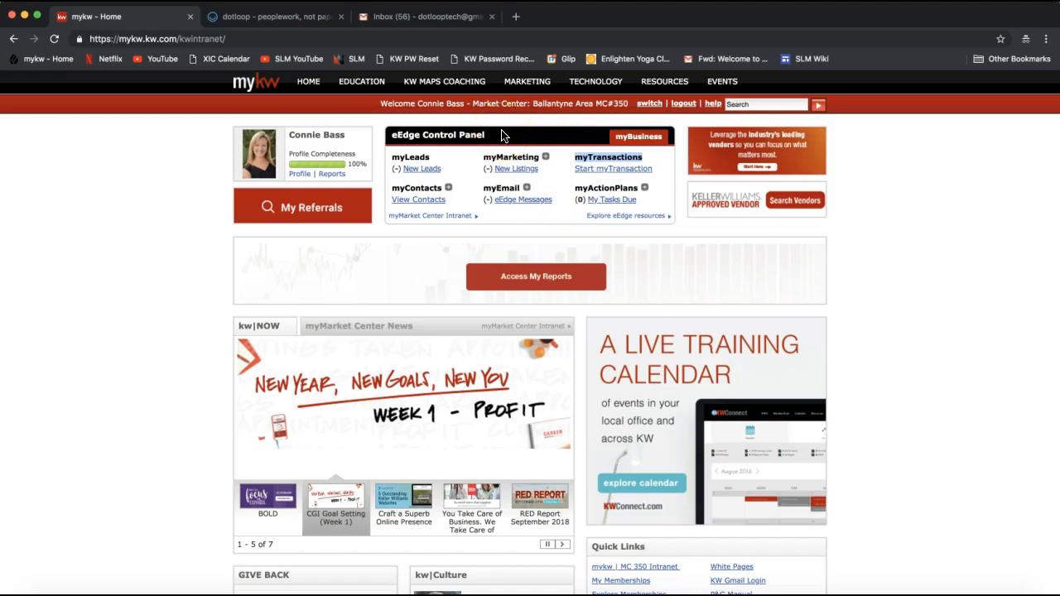
pyautogui.click(603, 163)
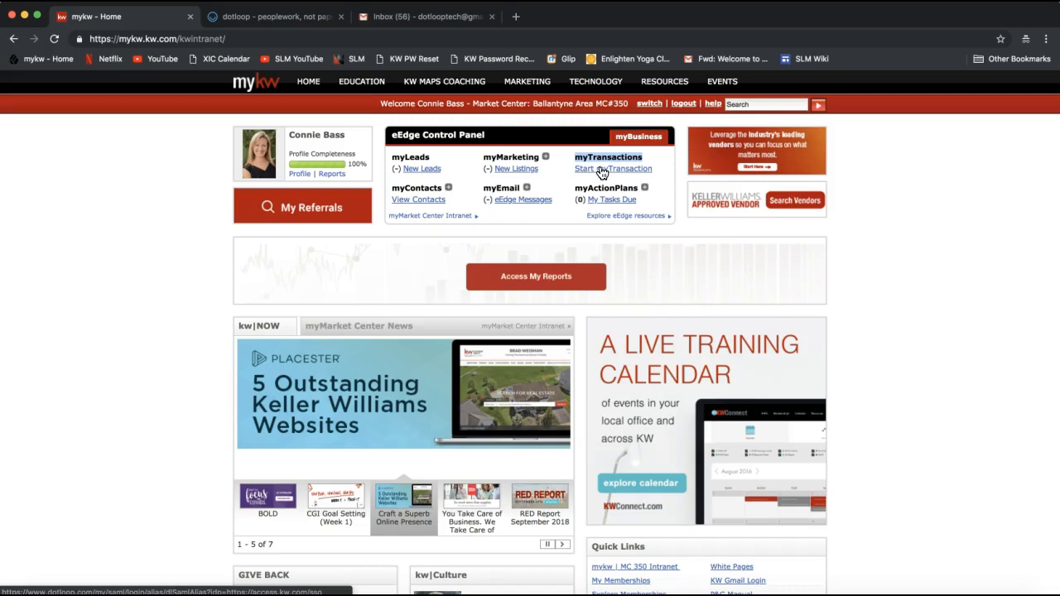
pyautogui.click(601, 170)
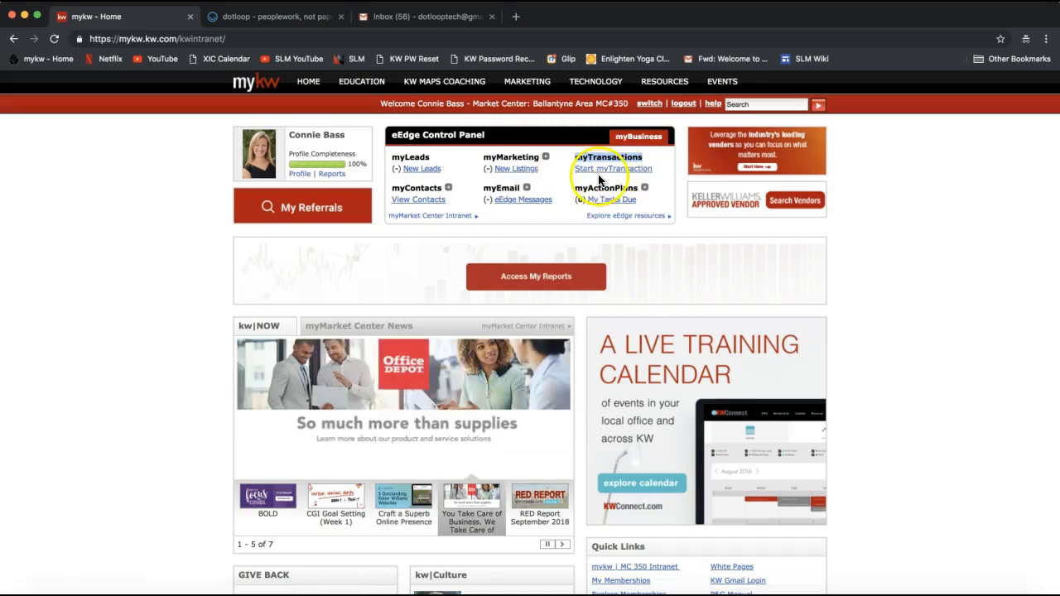
pyautogui.click(280, 18)
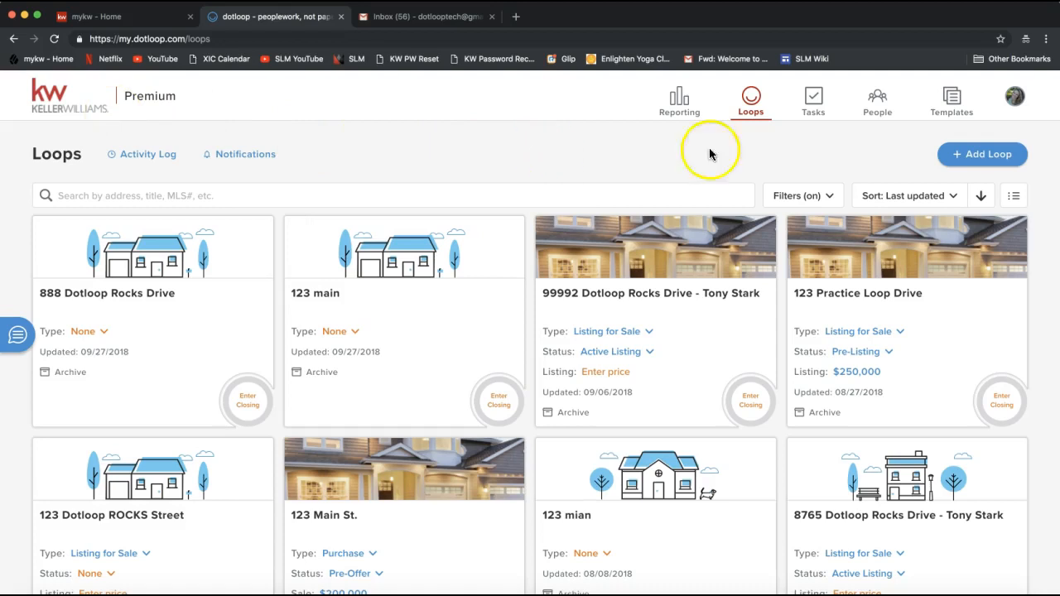
# - Open the avatar dropdown listing KW Ballantyne and the other two profiles
pyautogui.click(1016, 98)
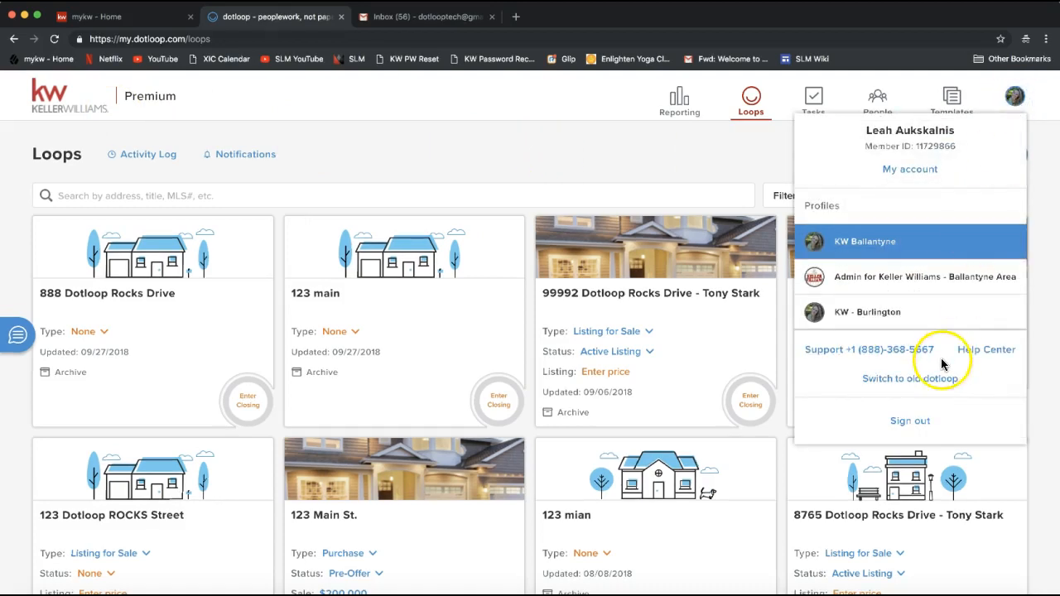
# - Close and reopen the avatar dropdown, then choose Switch to old dotloop
pyautogui.click(1018, 103)
pyautogui.click(1017, 101)
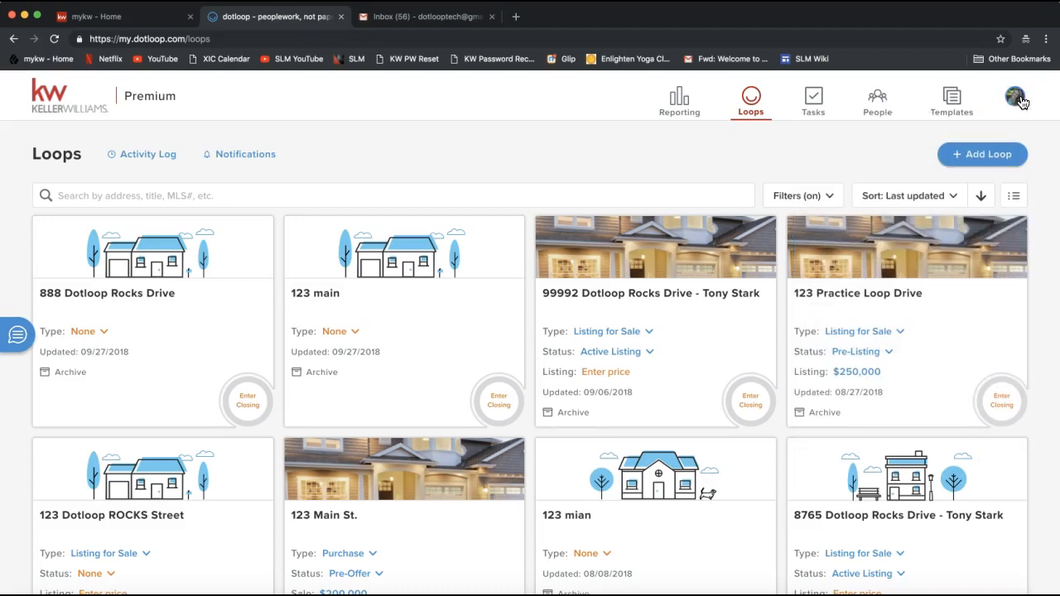
pyautogui.click(1023, 104)
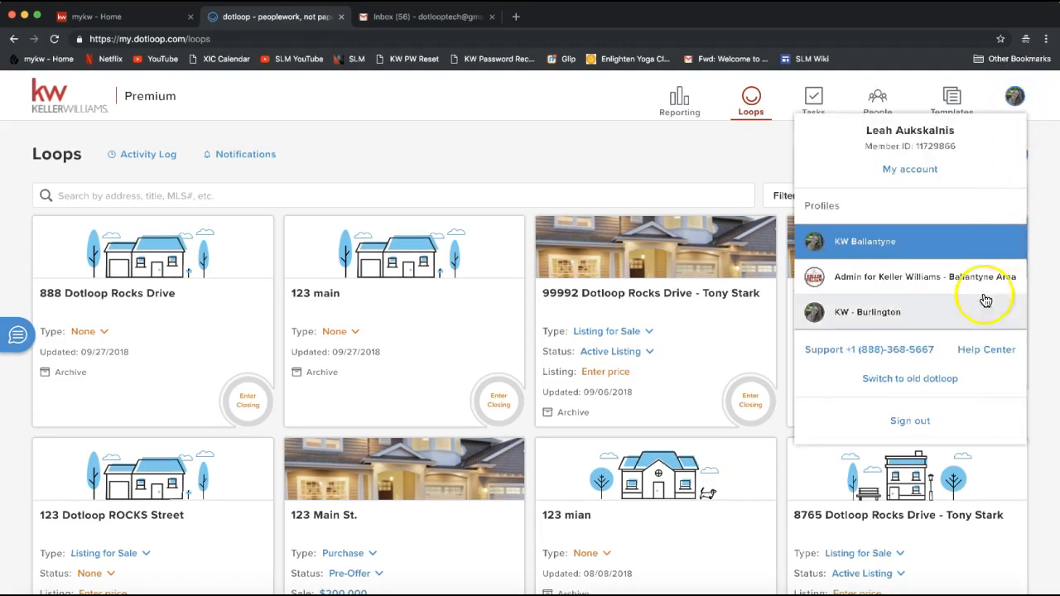
pyautogui.click(910, 380)
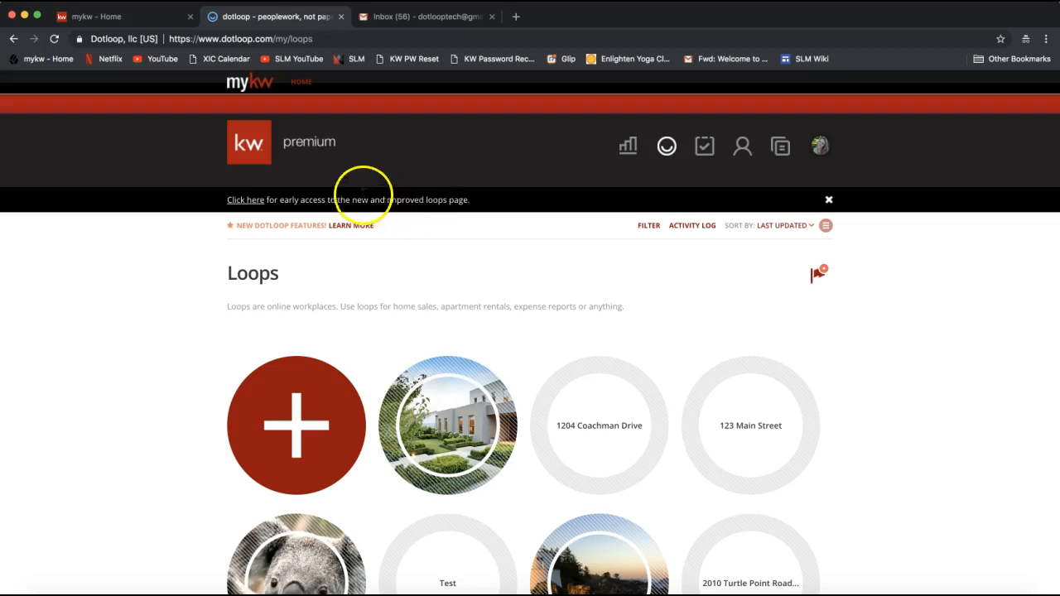
pyautogui.click(248, 205)
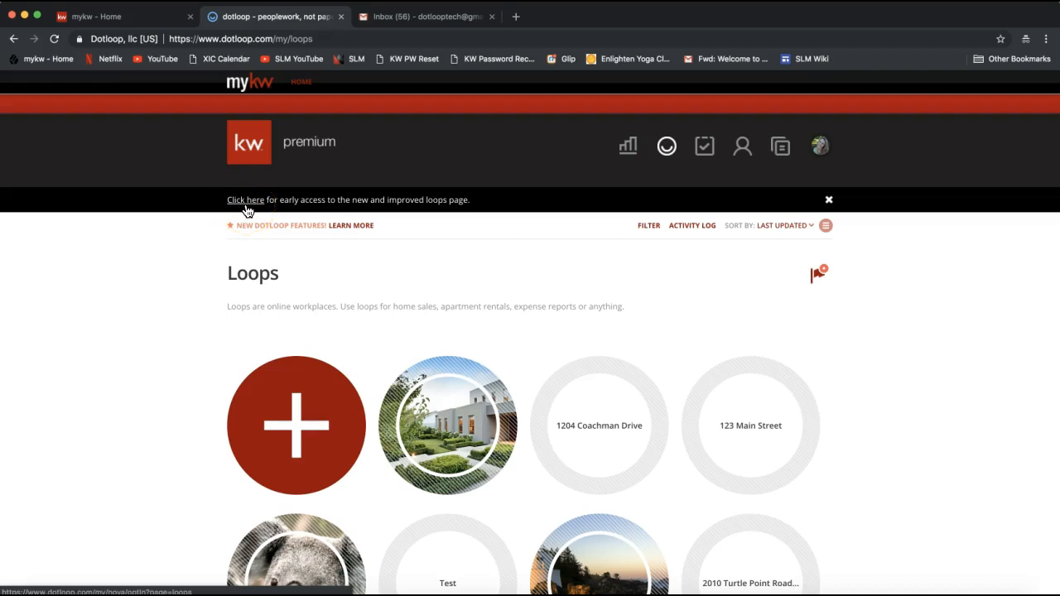
pyautogui.click(247, 207)
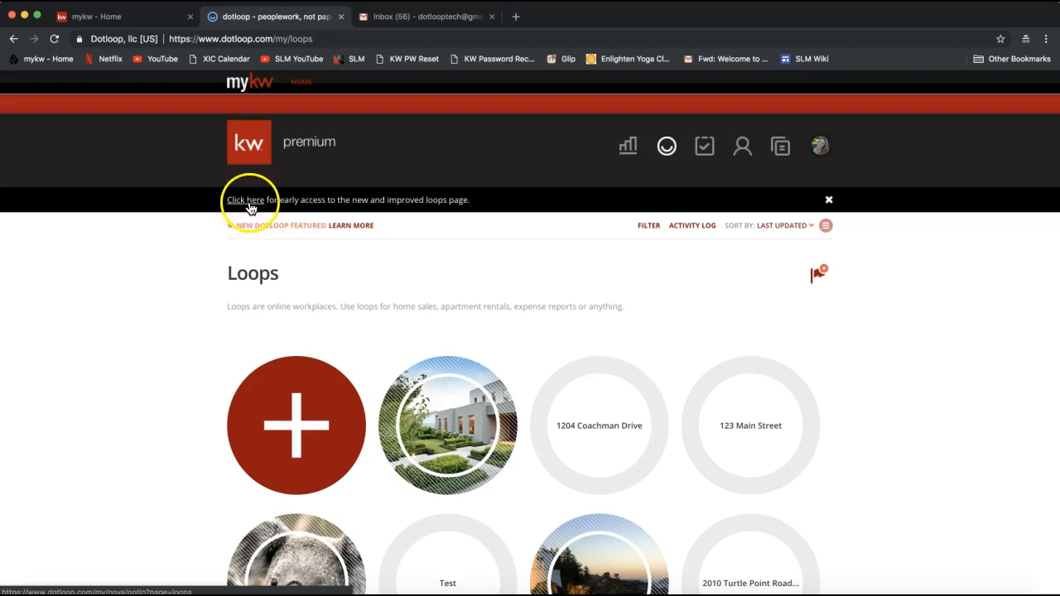
pyautogui.click(248, 201)
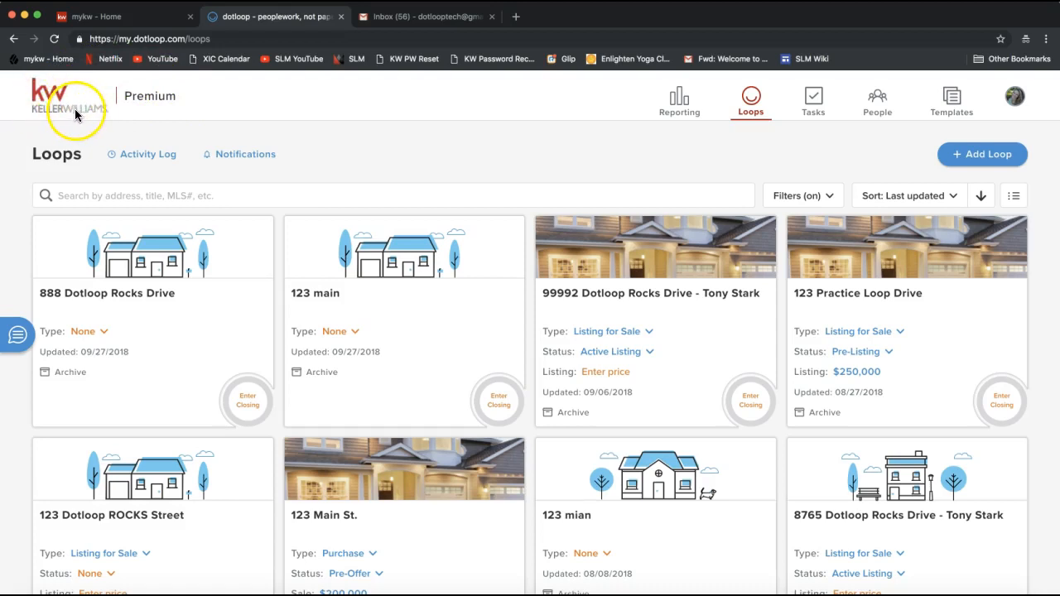
pyautogui.moveTo(131, 96); pyautogui.dragTo(178, 96)
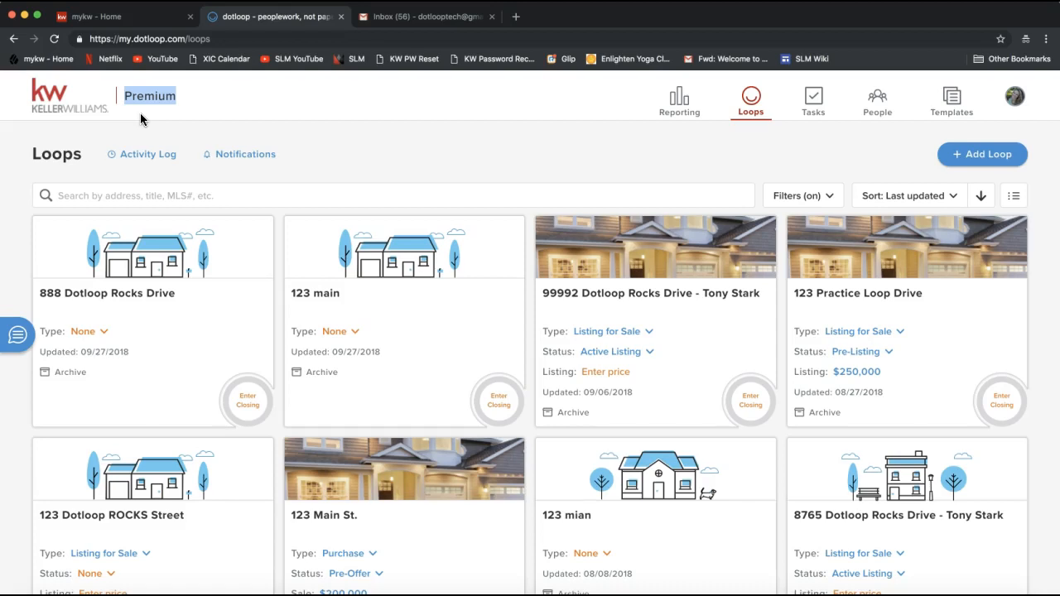
# - Send the support e-mail address to Everyone in join.me chat, close the chat, and return to dotloop
pyautogui.click(742, 594)
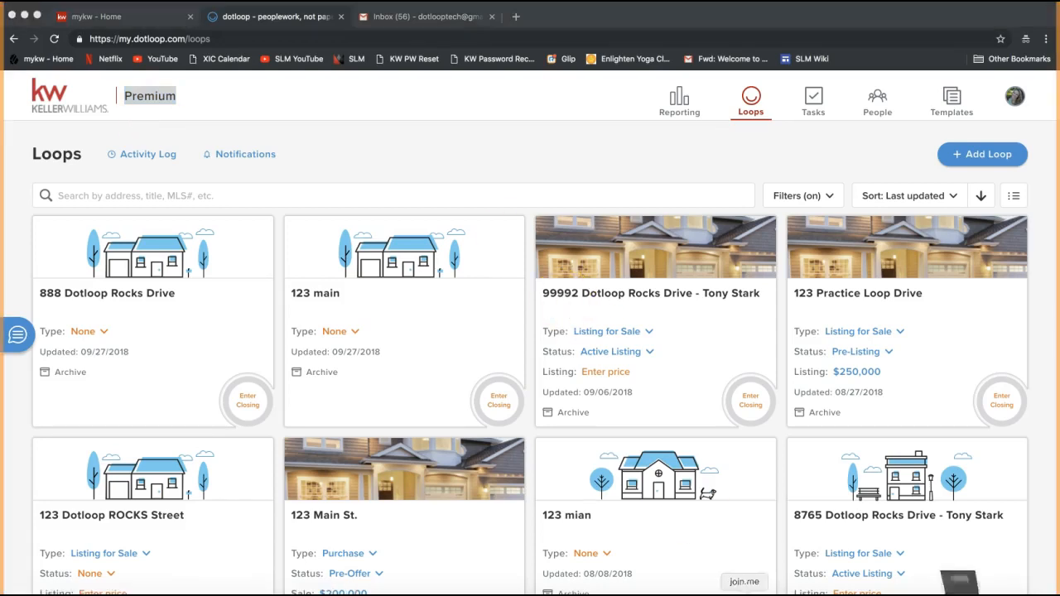
pyautogui.click(497, 39)
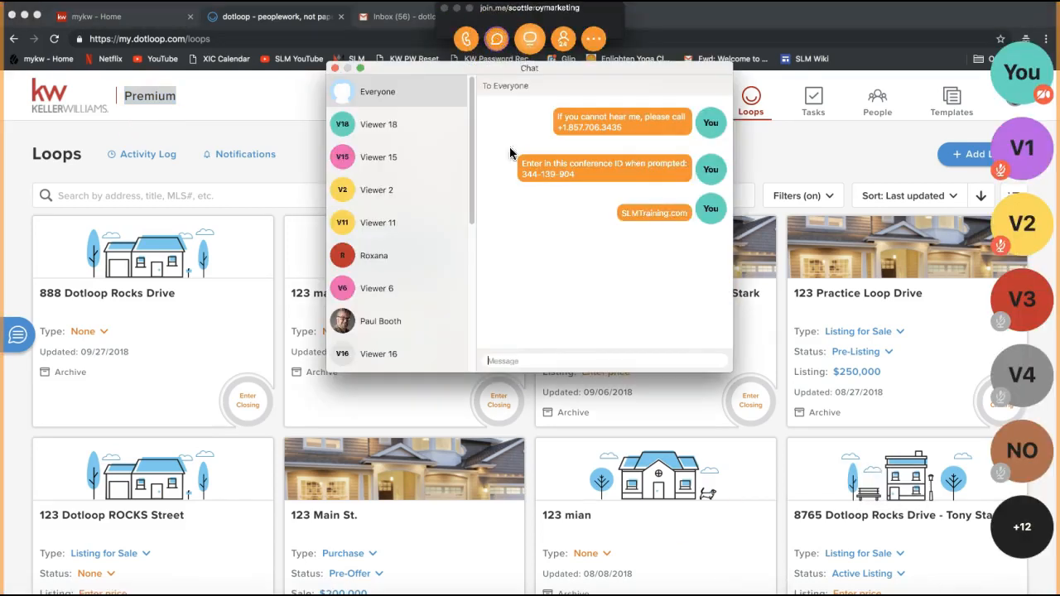
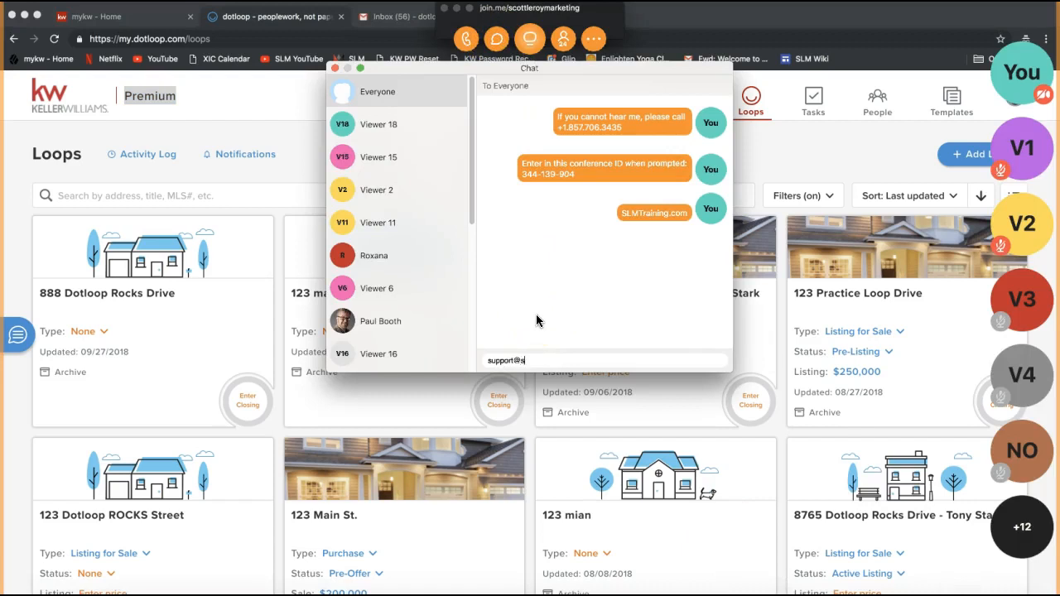
pyautogui.press('Return')
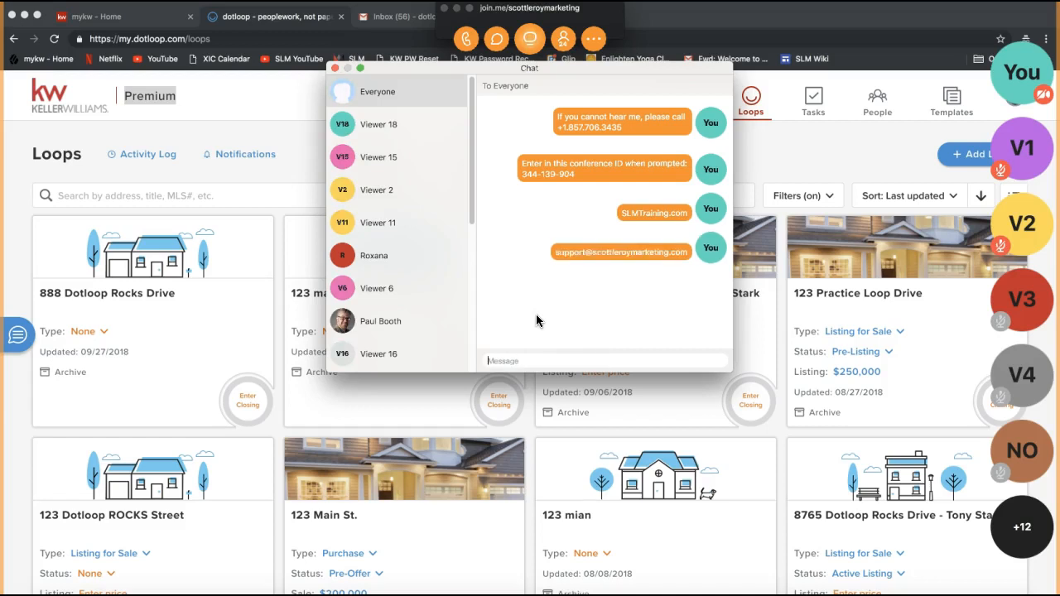
pyautogui.click(335, 69)
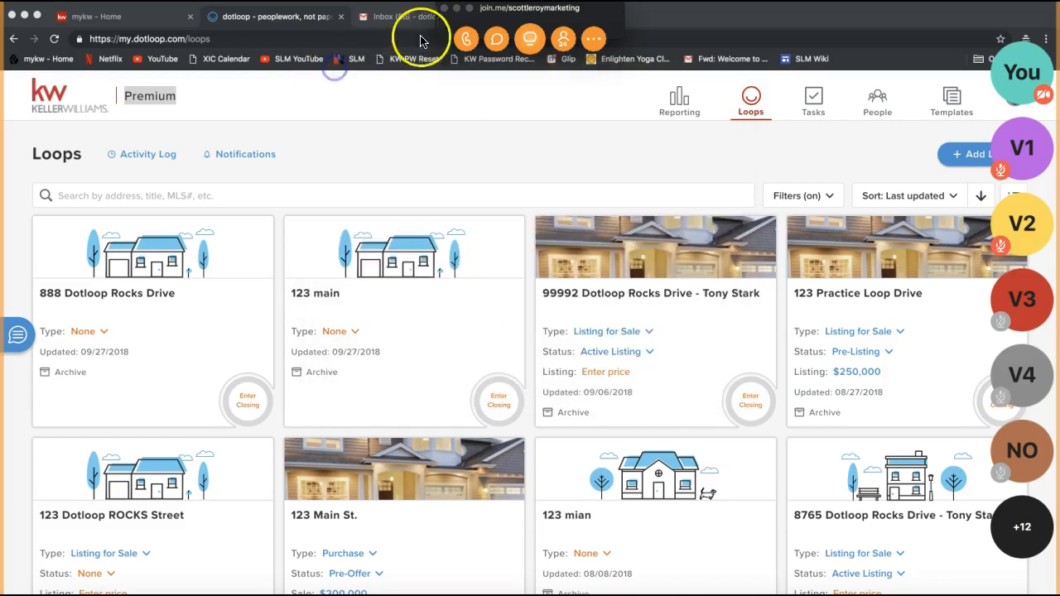
pyautogui.click(456, 10)
pyautogui.click(402, 147)
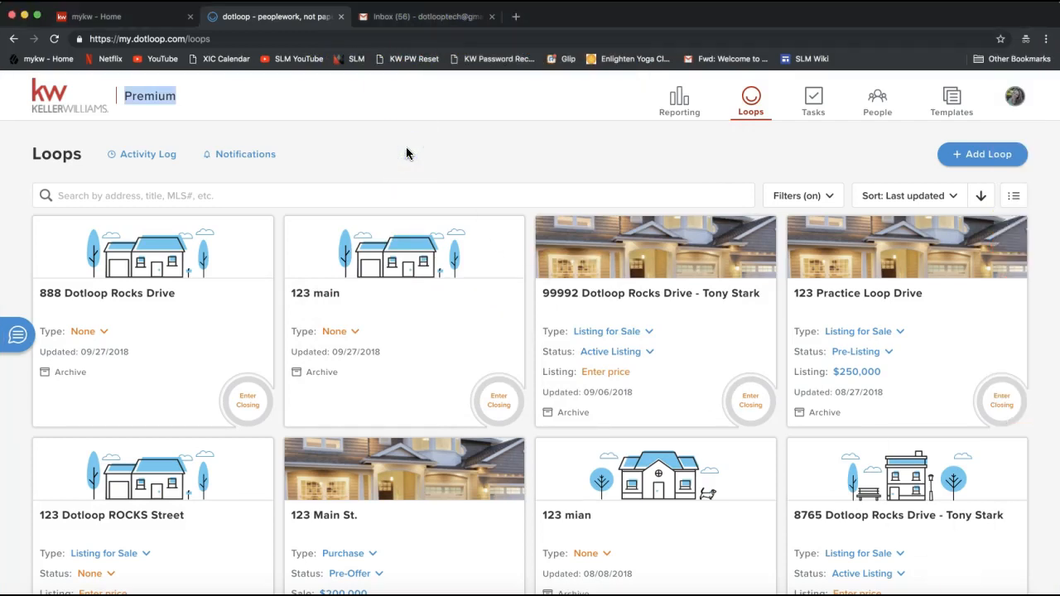
pyautogui.click(533, 152)
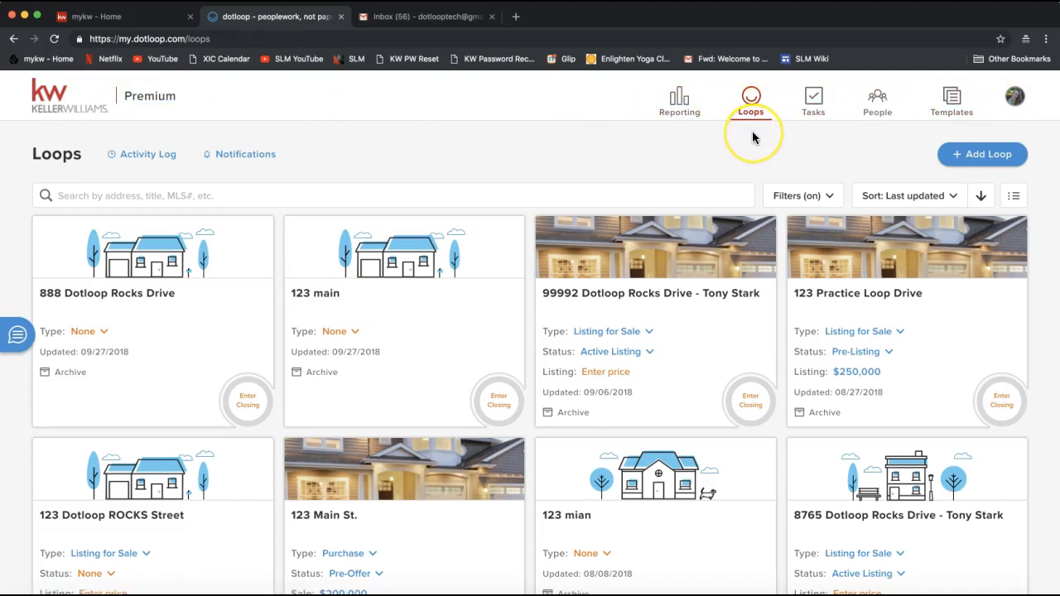
pyautogui.click(681, 115)
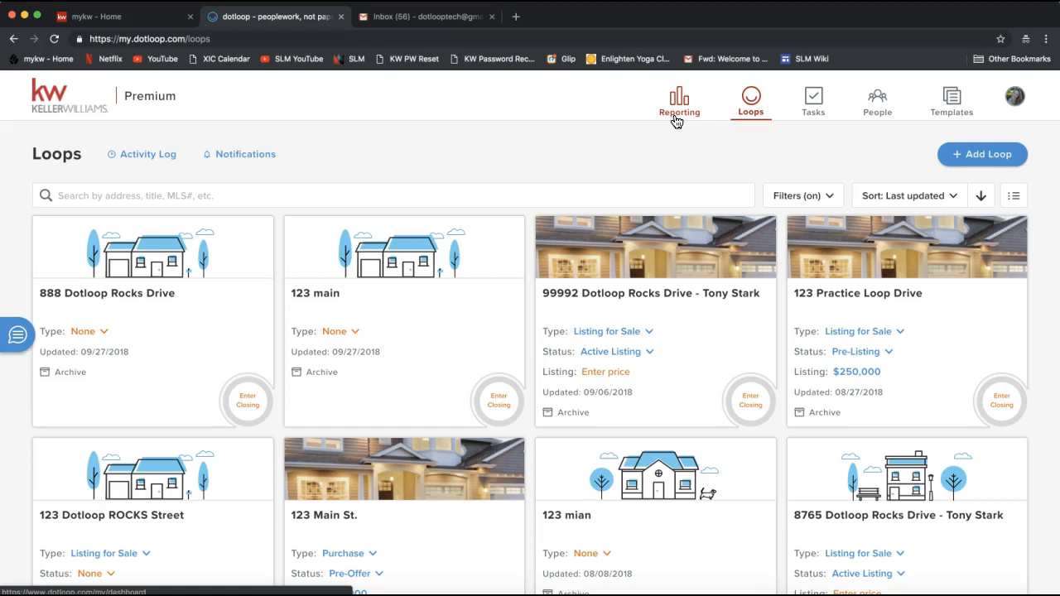
pyautogui.click(748, 118)
pyautogui.click(751, 121)
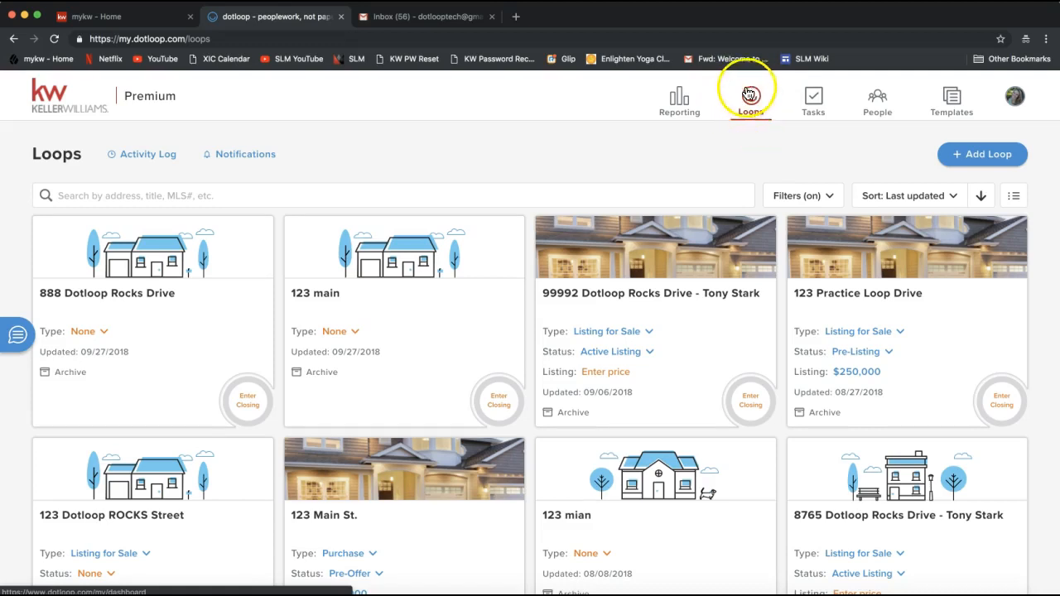
pyautogui.click(751, 121)
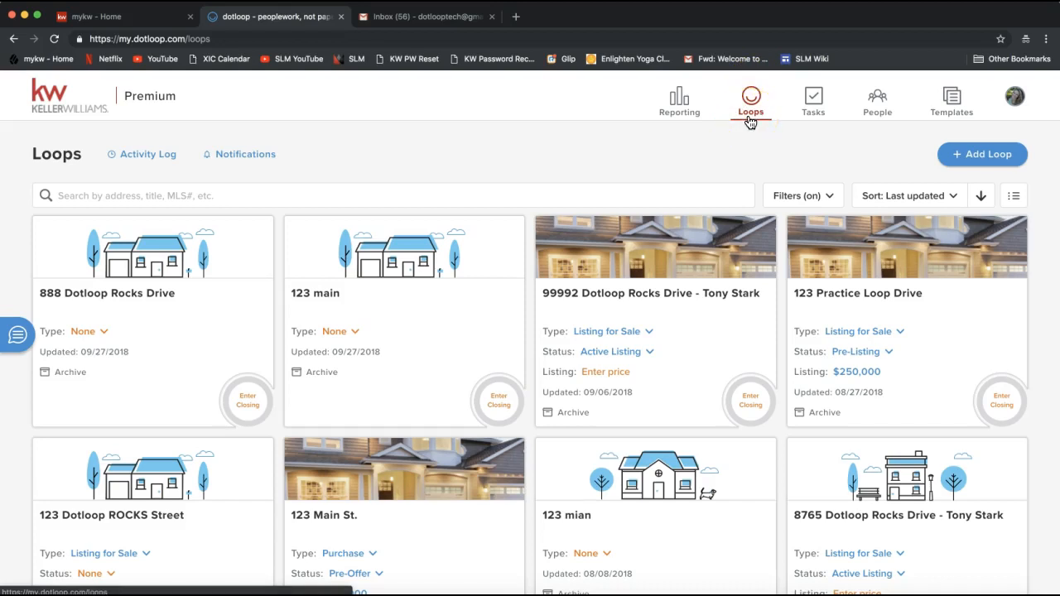
pyautogui.click(751, 114)
pyautogui.click(752, 108)
pyautogui.click(816, 97)
pyautogui.click(814, 106)
pyautogui.click(883, 115)
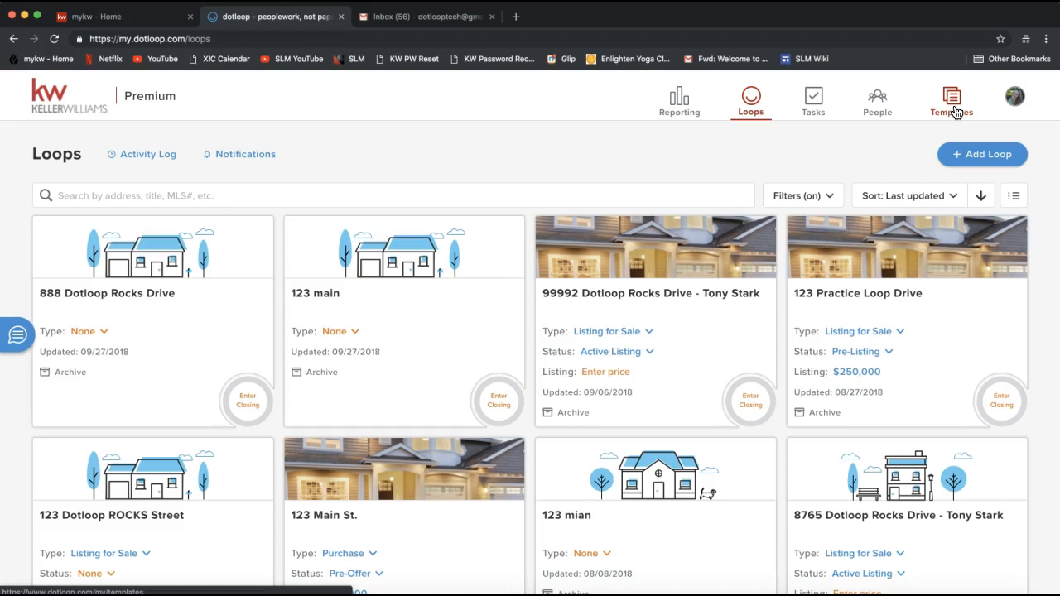
# - Open the avatar dropdown showing three profiles plus support and sign-out options
pyautogui.click(959, 113)
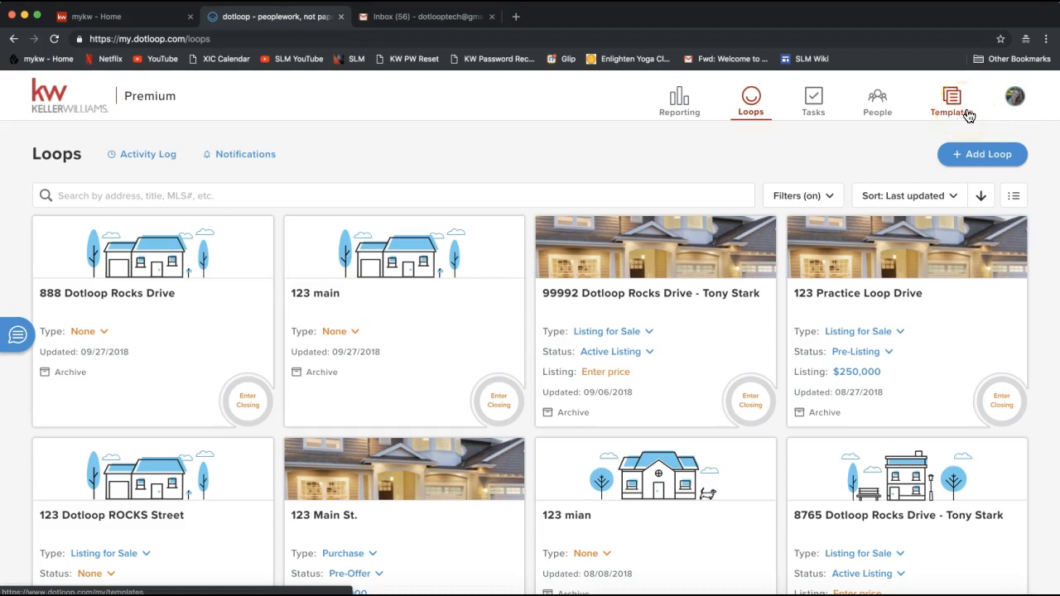
pyautogui.click(1018, 106)
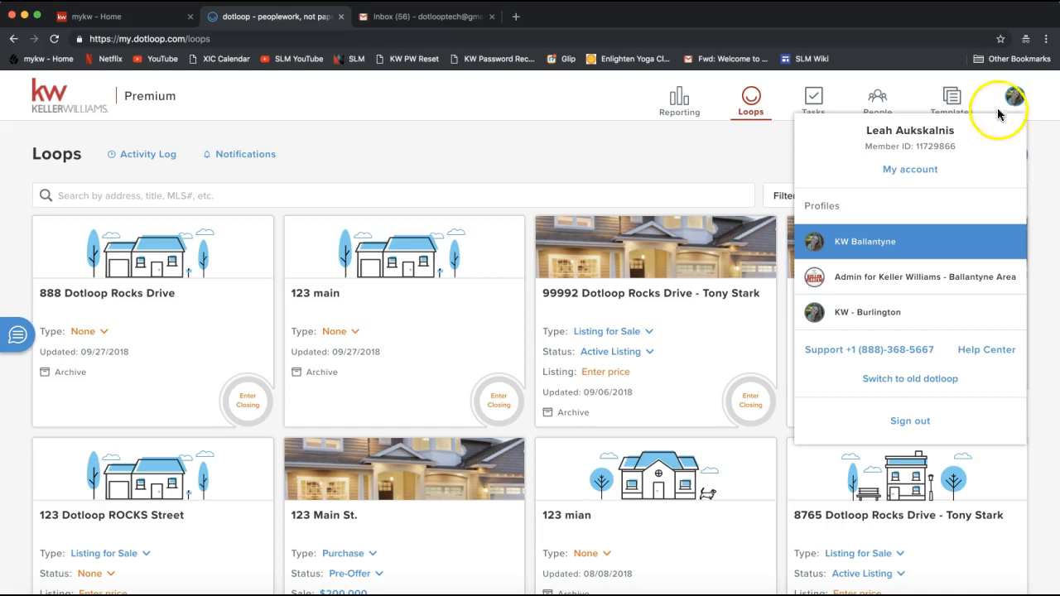
pyautogui.moveTo(867, 148); pyautogui.dragTo(961, 147)
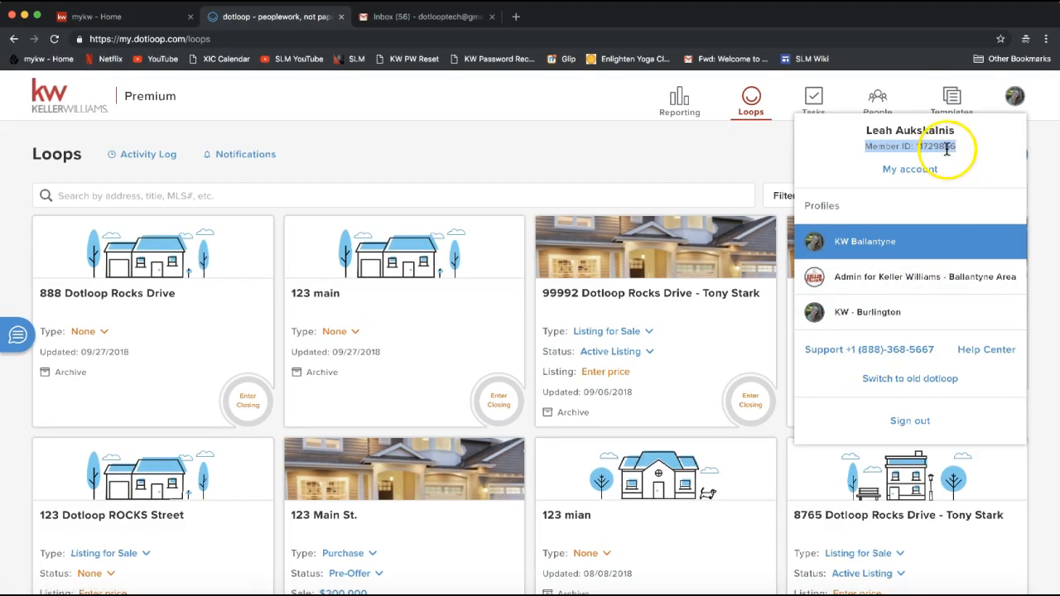
pyautogui.doubleClick(922, 147)
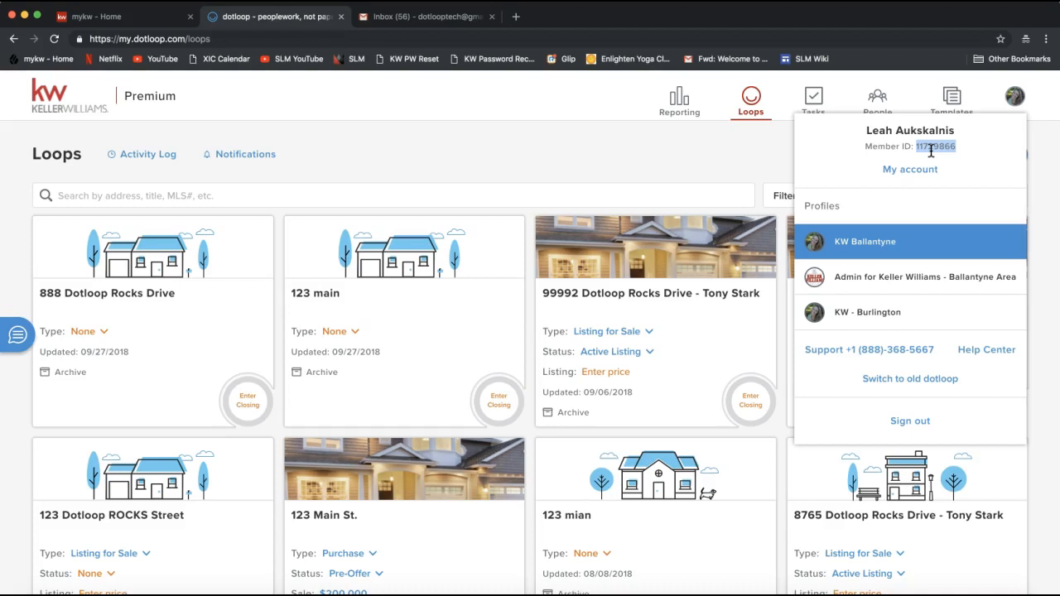
pyautogui.moveTo(867, 148); pyautogui.dragTo(952, 151)
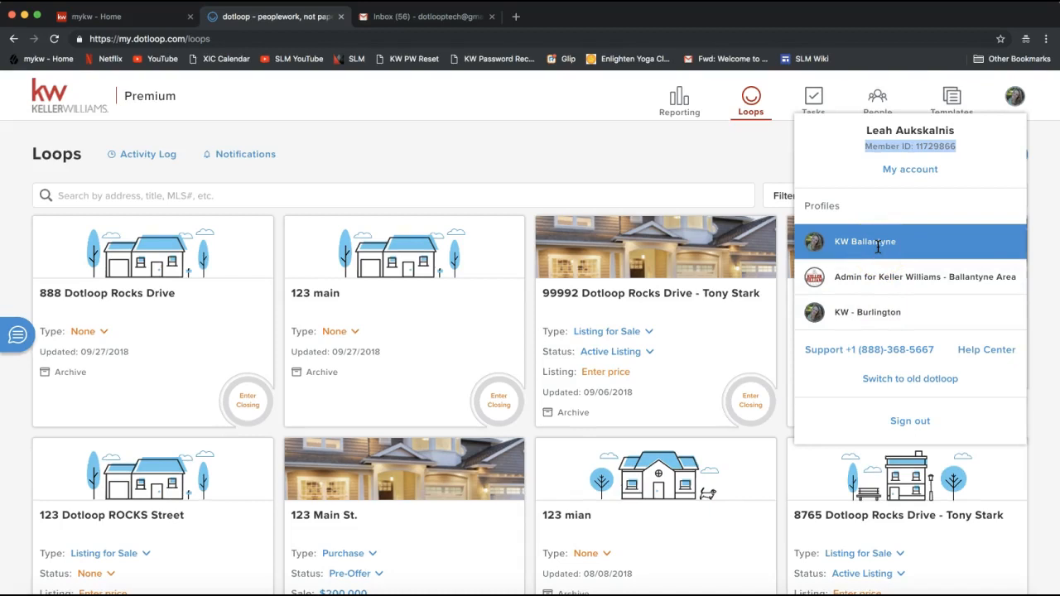
# - Go to My account from the profile dropdown and dismiss the avatar menu there
pyautogui.click(902, 172)
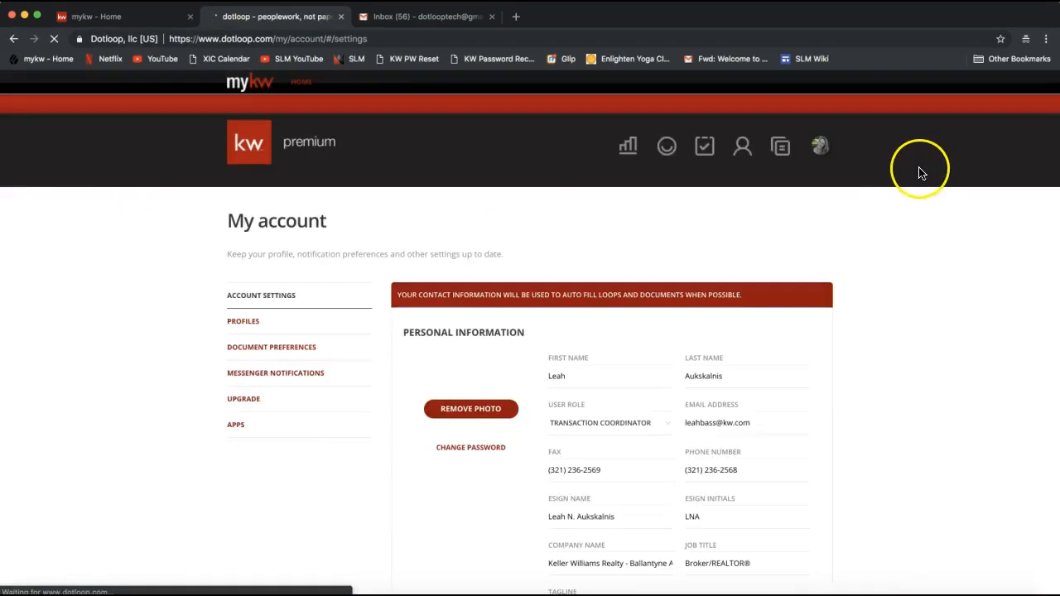
pyautogui.click(823, 149)
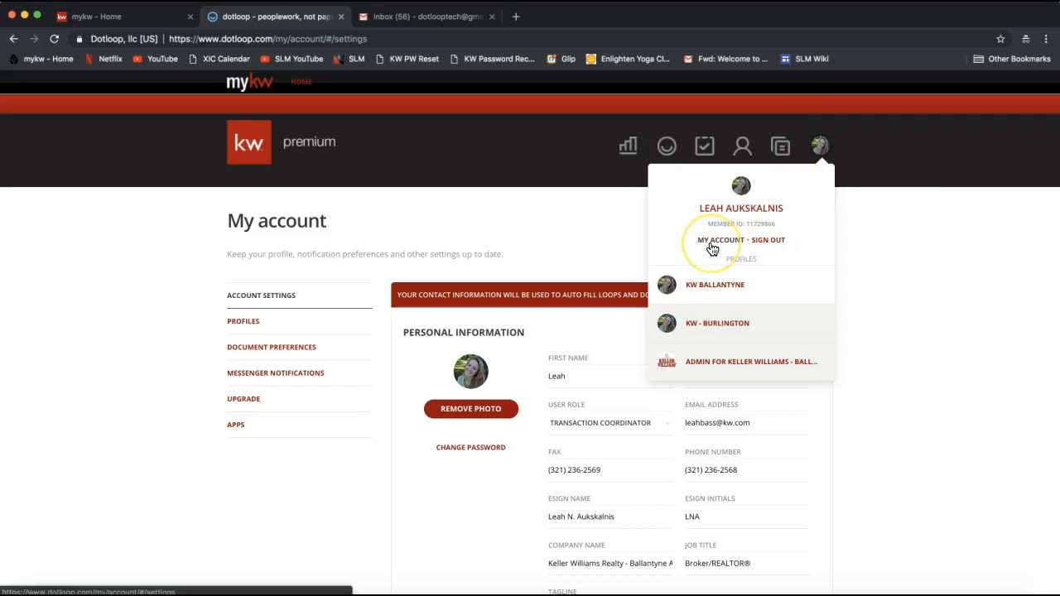
pyautogui.click(614, 249)
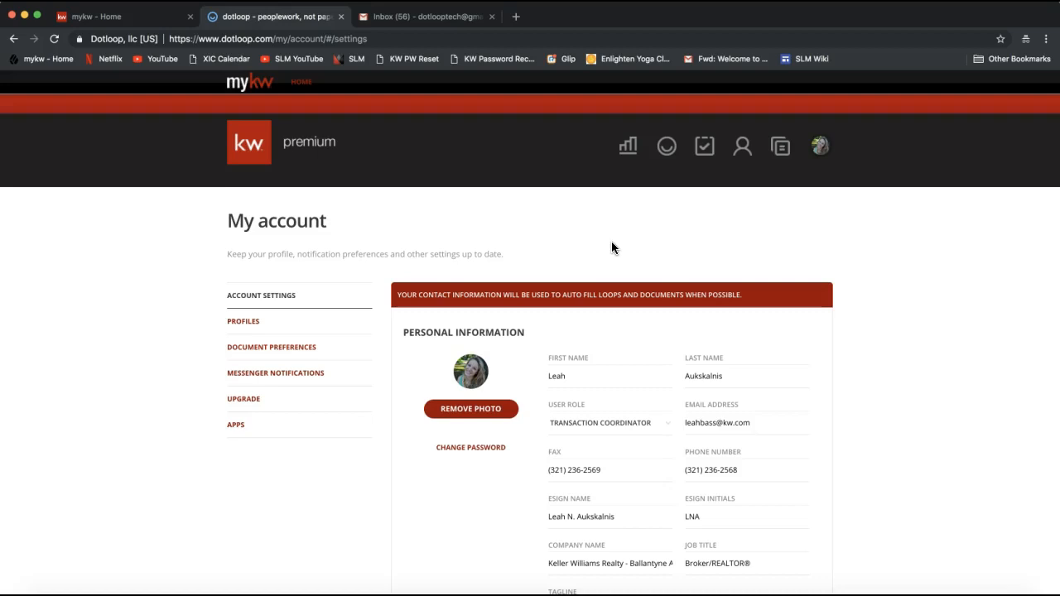
pyautogui.scroll(-2, 612, 242)
pyautogui.click(596, 271)
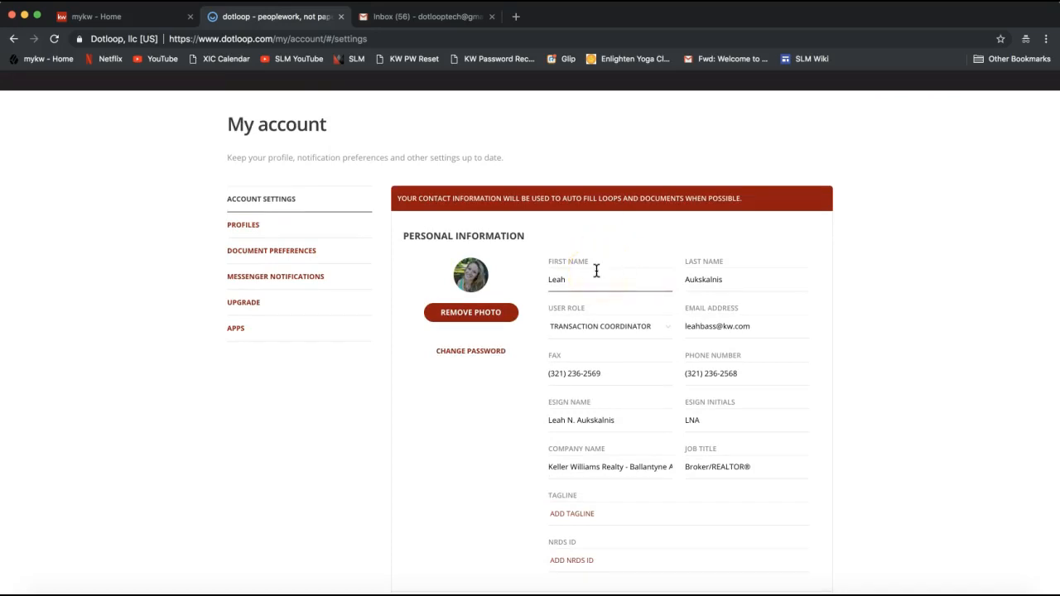
pyautogui.click(596, 271)
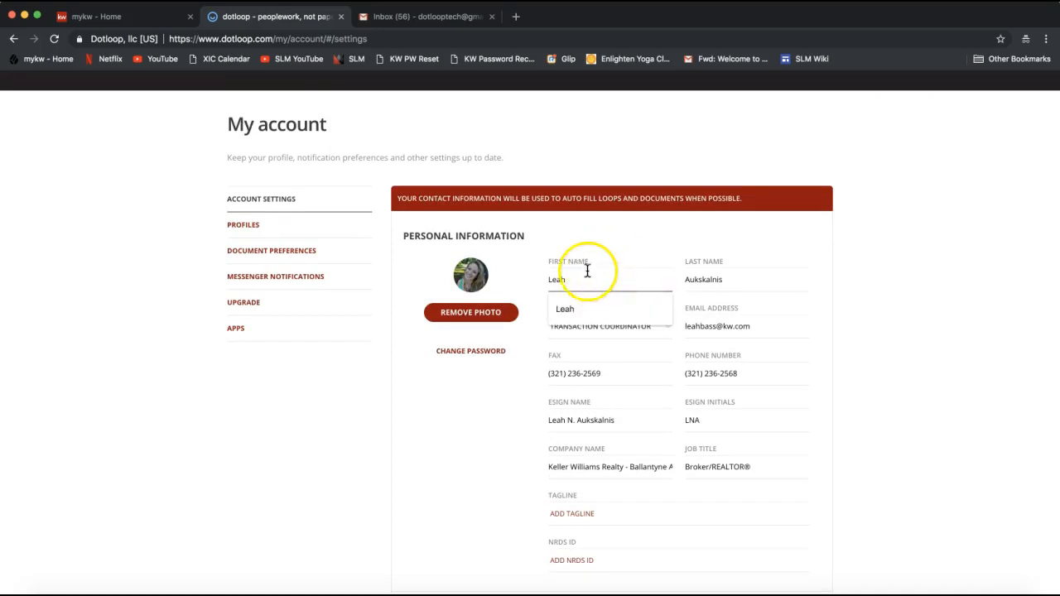
pyautogui.click(370, 269)
pyautogui.click(257, 237)
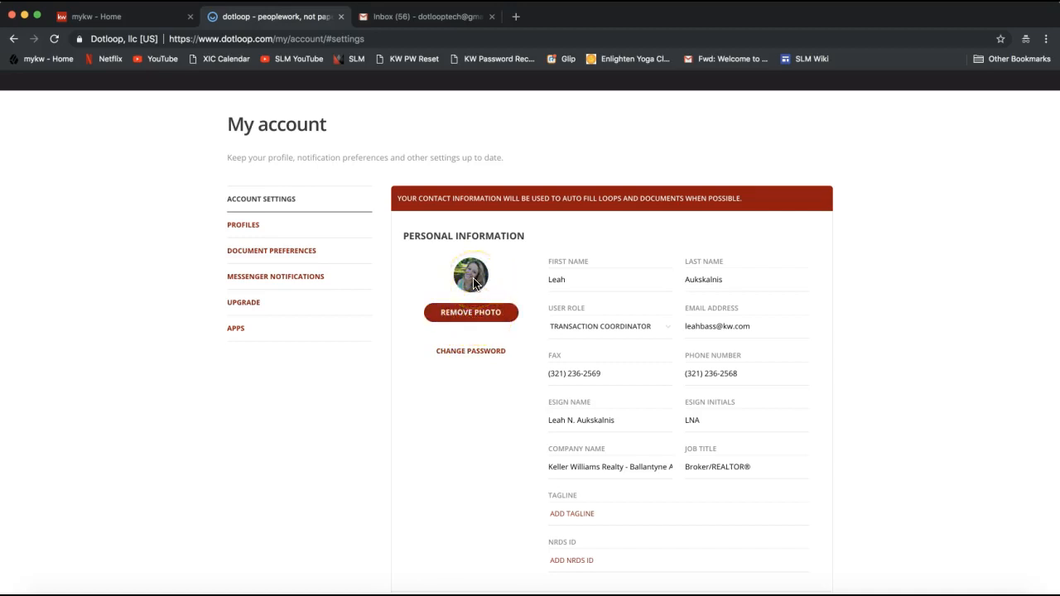
pyautogui.scroll(2, 473, 283)
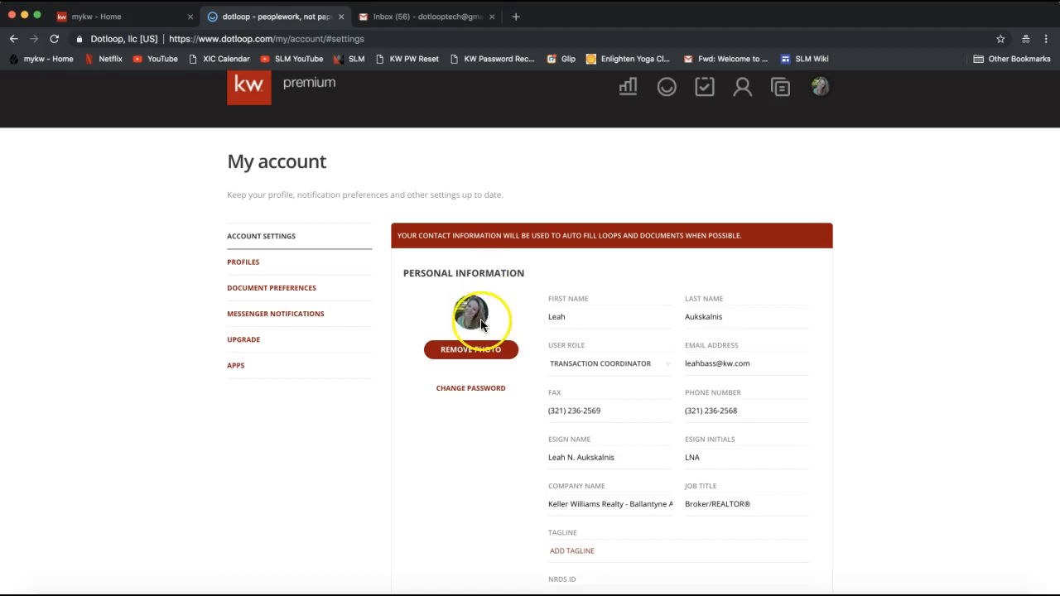
pyautogui.click(571, 324)
pyautogui.click(572, 324)
pyautogui.click(852, 296)
pyautogui.scroll(-2, 854, 296)
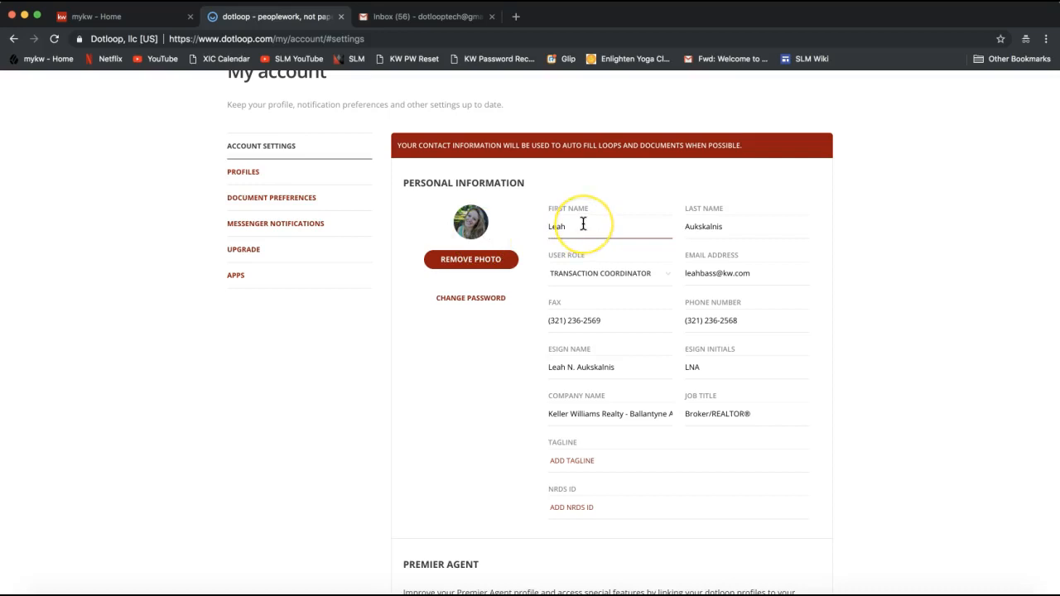
pyautogui.click(614, 222)
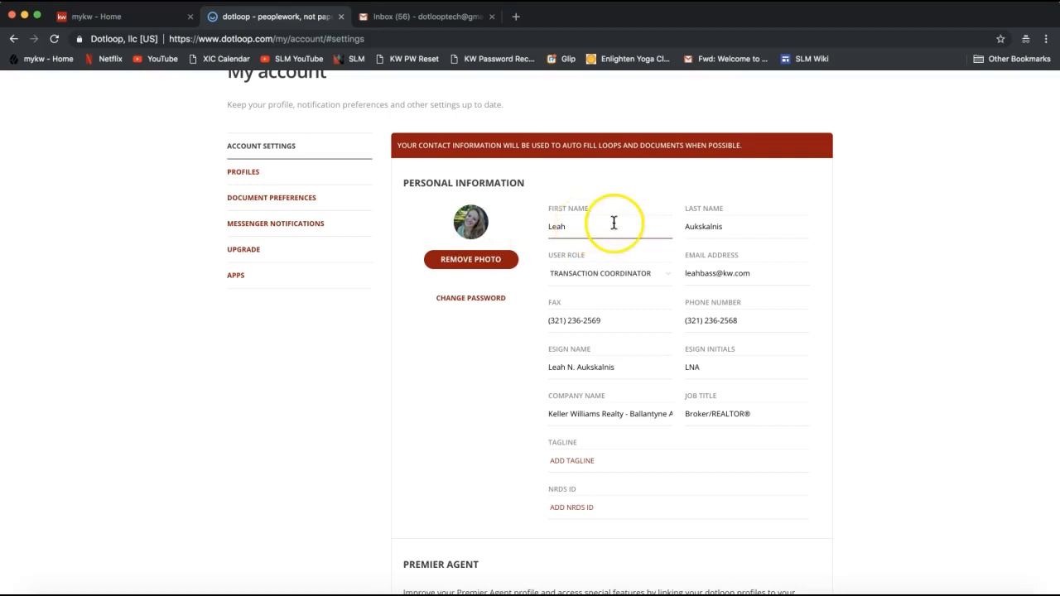
pyautogui.click(694, 230)
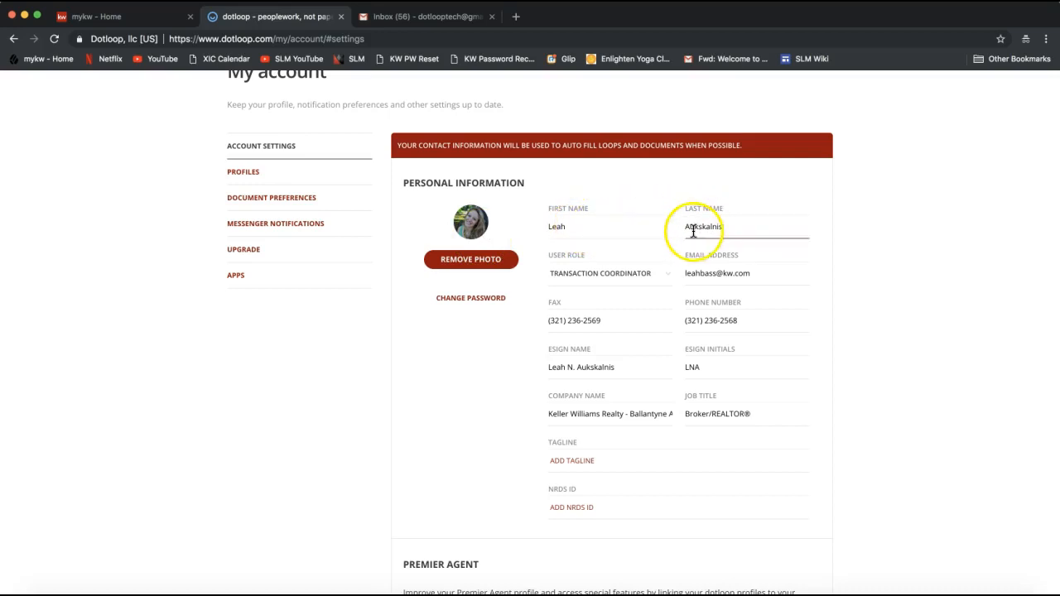
pyautogui.click(608, 227)
pyautogui.click(746, 235)
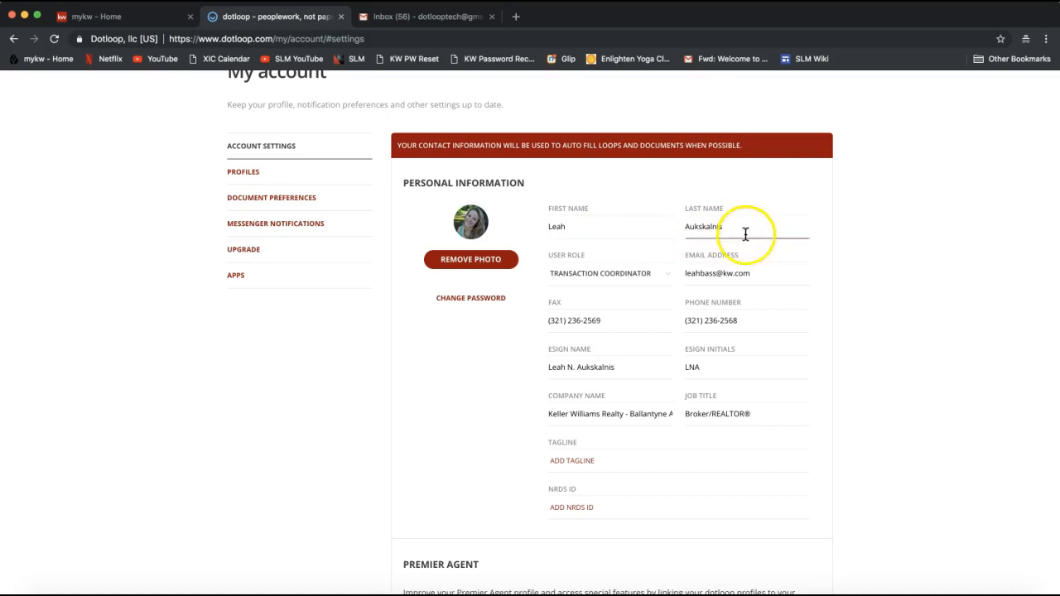
pyautogui.click(956, 245)
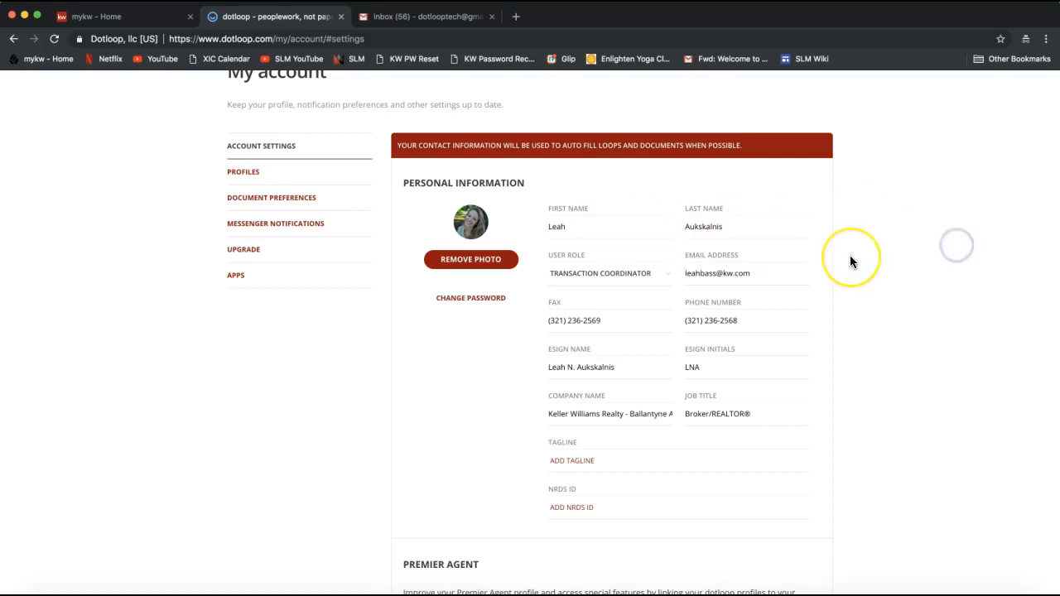
pyautogui.scroll(-1, 850, 261)
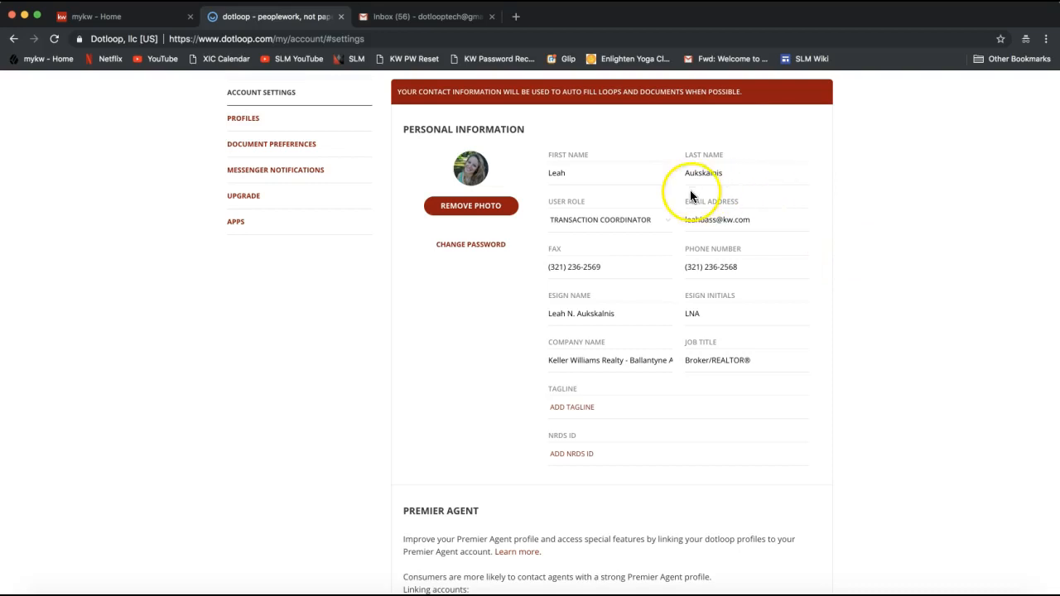
pyautogui.click(762, 225)
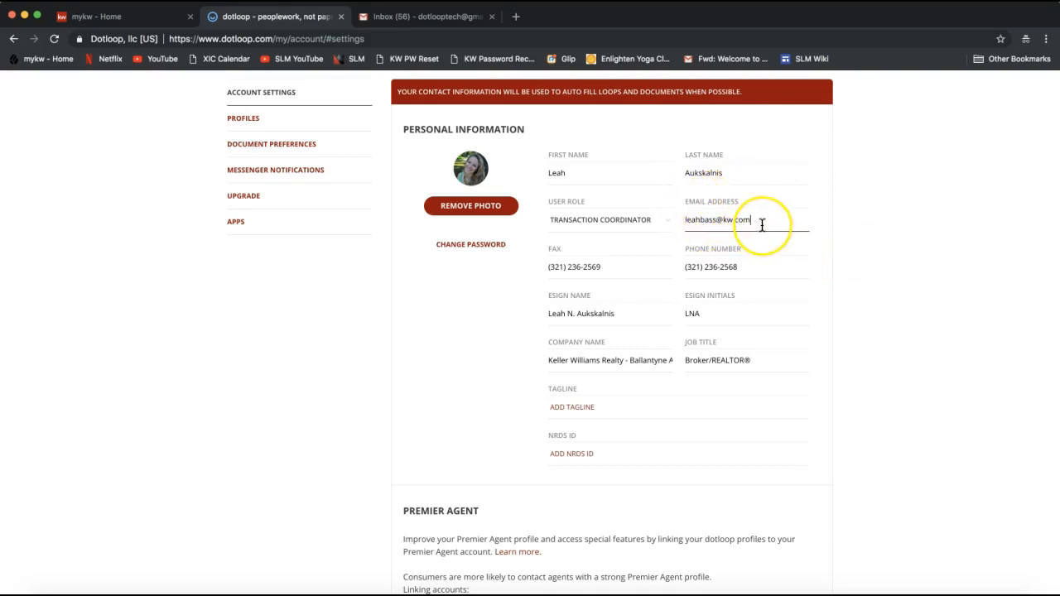
pyautogui.moveTo(688, 222); pyautogui.dragTo(757, 222)
pyautogui.click(760, 222)
pyautogui.tripleClick(725, 222)
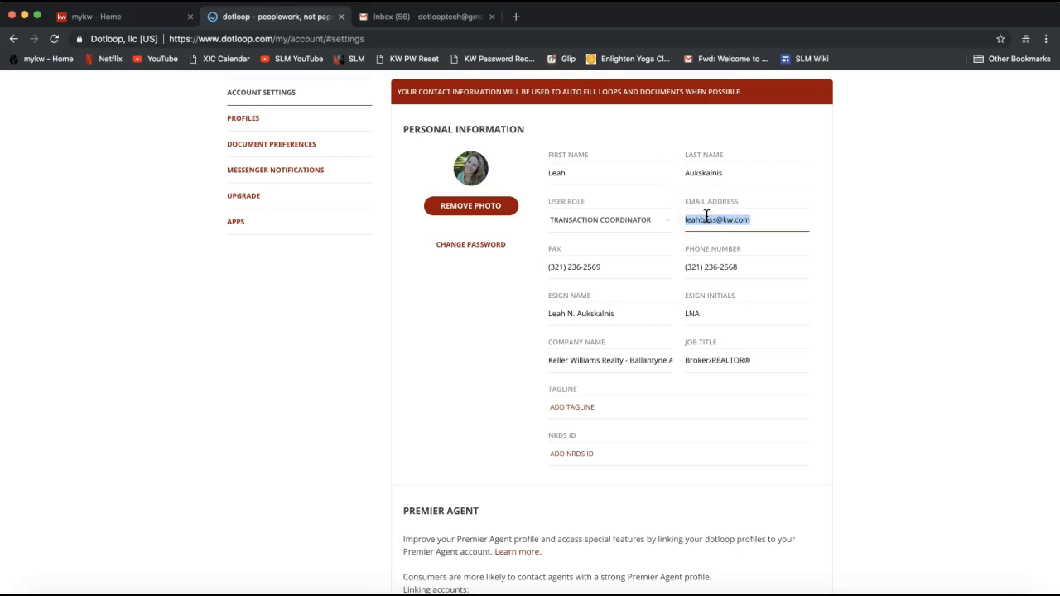
pyautogui.click(703, 218)
pyautogui.tripleClick(721, 224)
# - Inspect the phone and fax number fields in the contact section
pyautogui.scroll(-1, 722, 273)
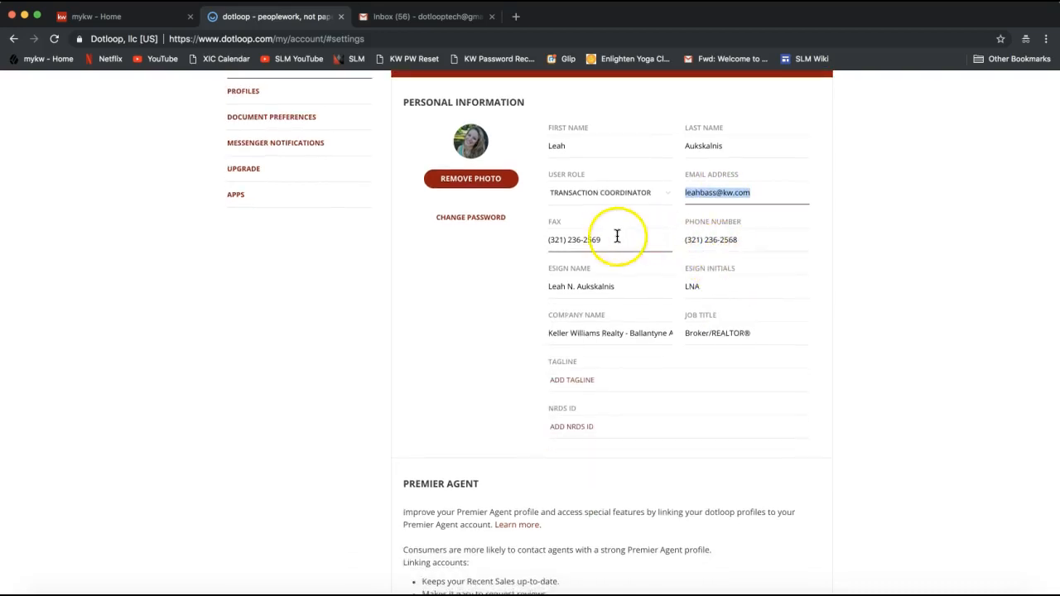
pyautogui.click(706, 240)
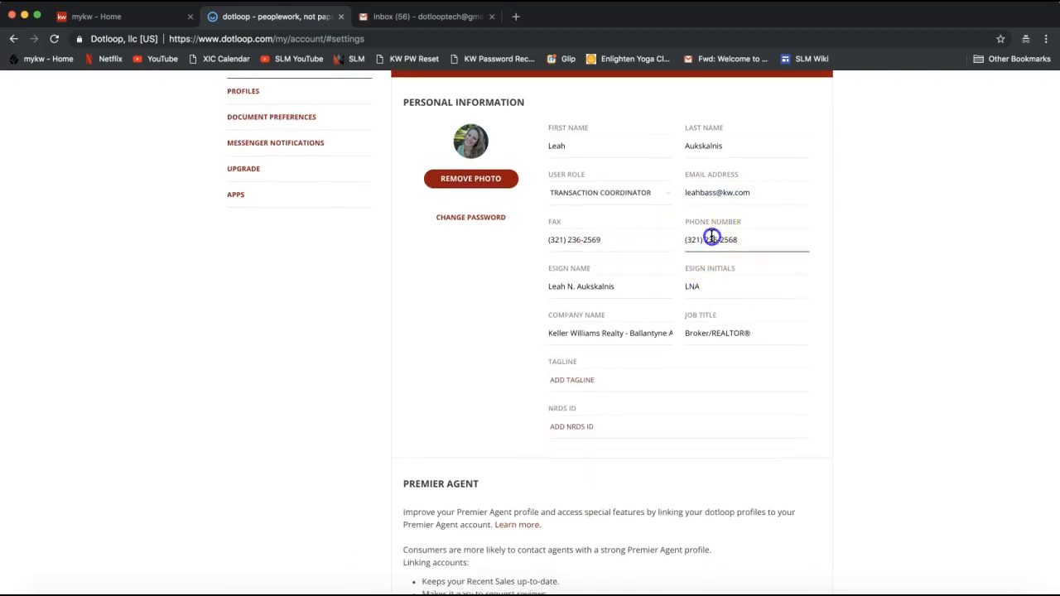
pyautogui.click(592, 241)
pyautogui.click(546, 246)
pyautogui.doubleClick(560, 245)
pyautogui.tripleClick(561, 245)
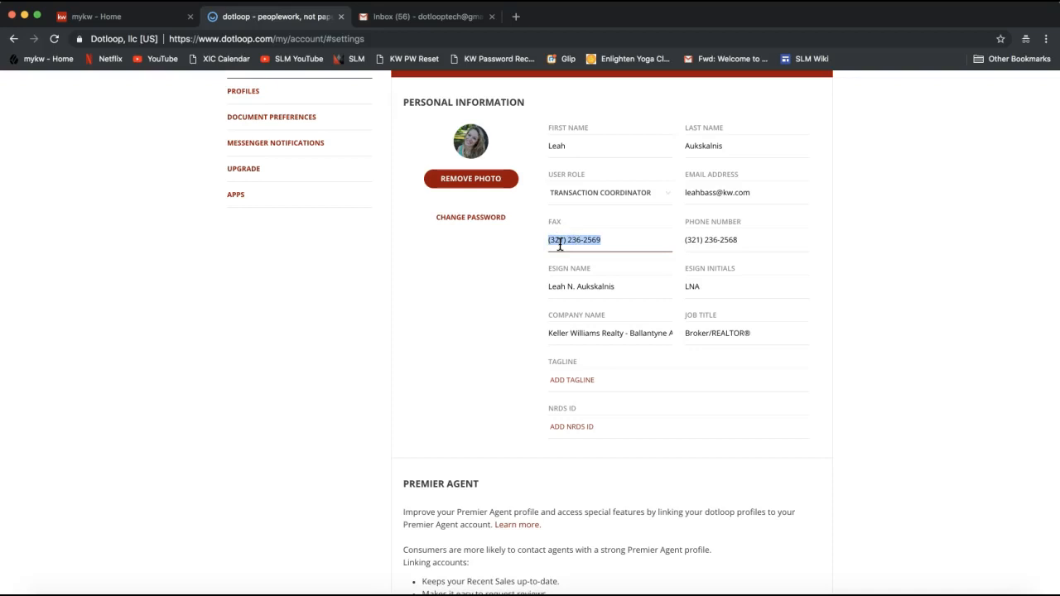
pyautogui.click(705, 242)
# - Delete the middle initial from ESign Name and the middle letter from ESign Initials
pyautogui.click(632, 289)
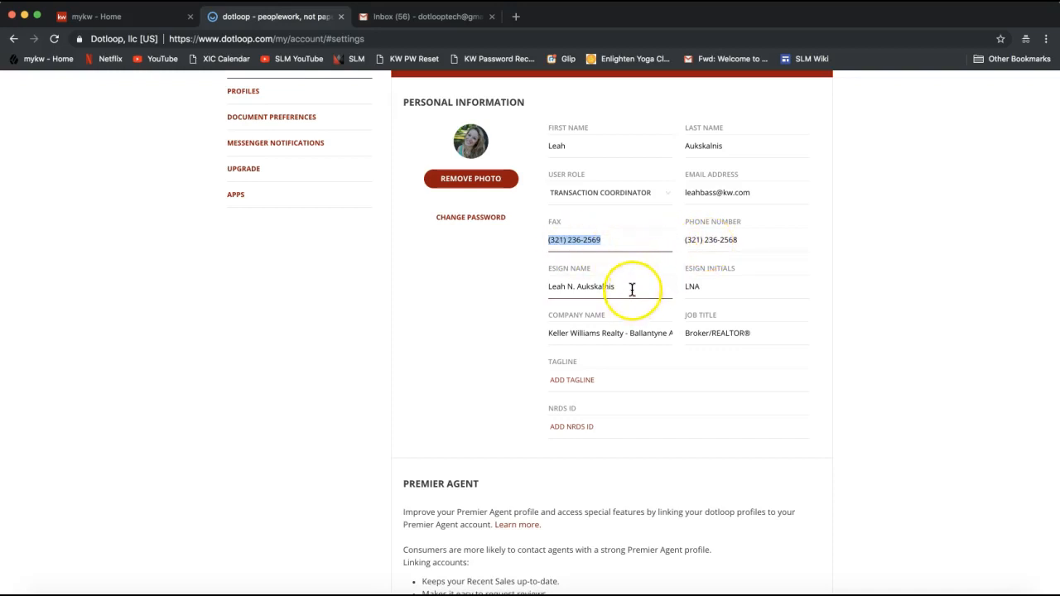
pyautogui.click(708, 284)
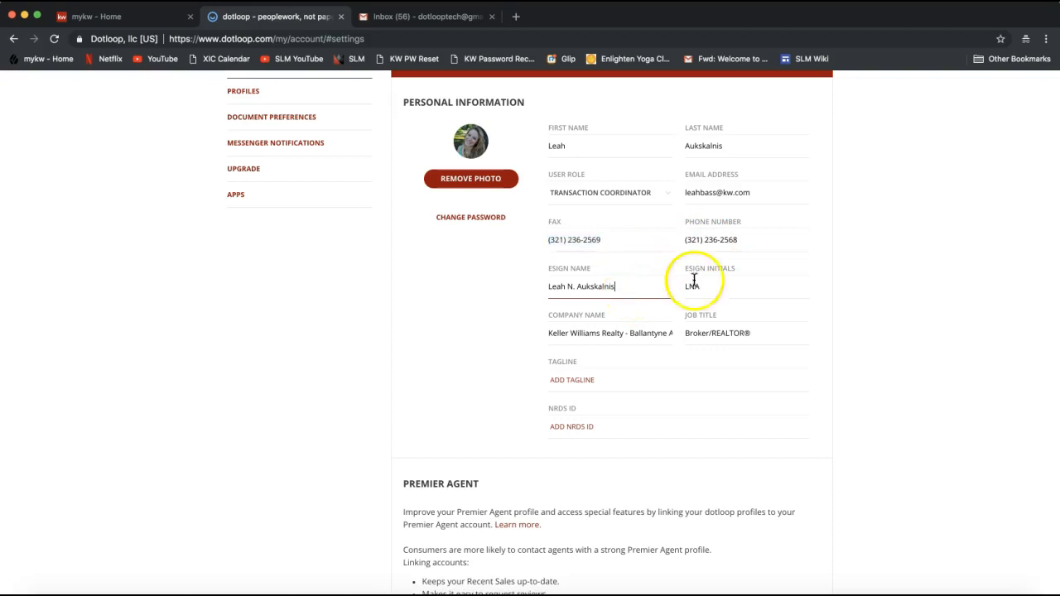
pyautogui.click(627, 290)
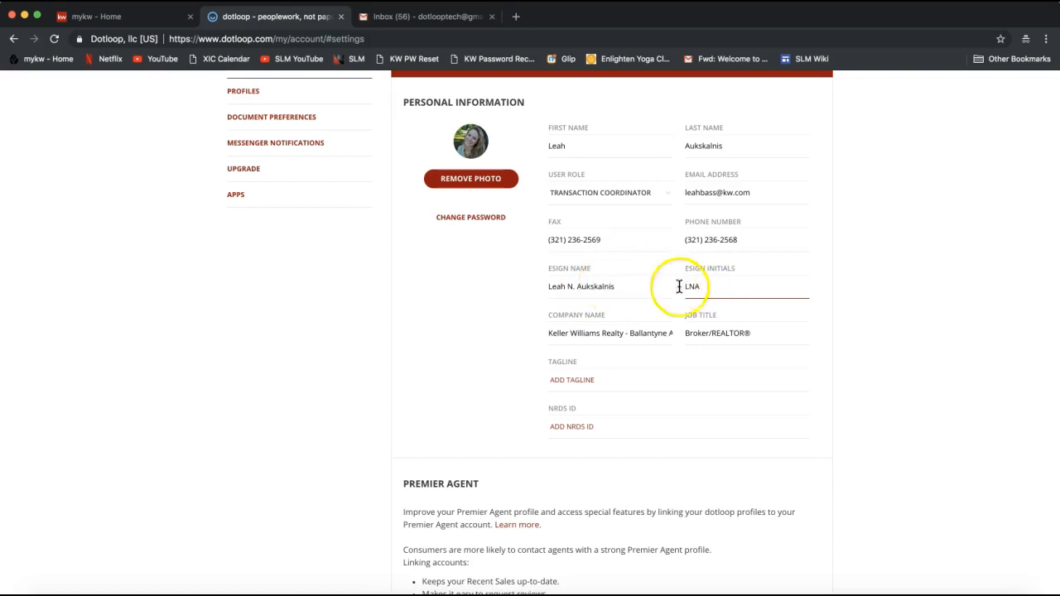
pyautogui.click(577, 287)
pyautogui.press('BackSpace')
pyautogui.press('BackSpace')
pyautogui.press('BackSpace')
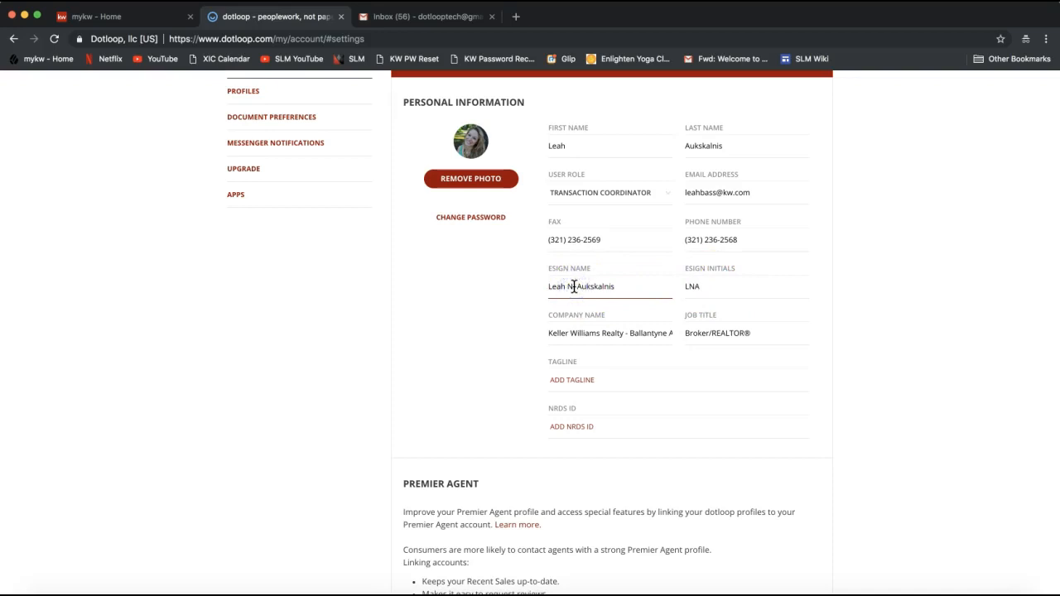
pyautogui.click(694, 287)
pyautogui.press('BackSpace')
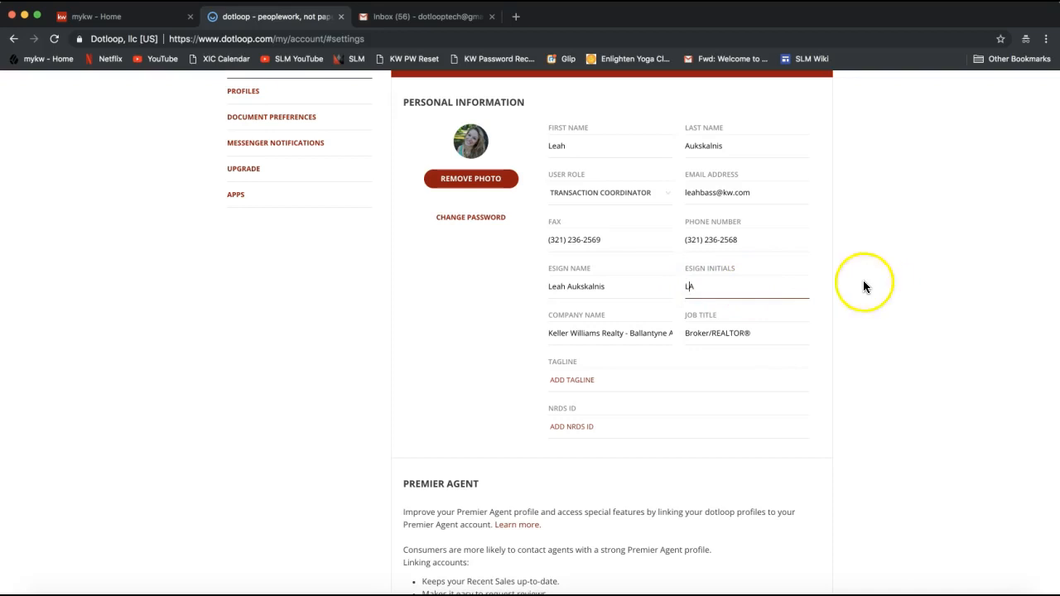
pyautogui.doubleClick(557, 286)
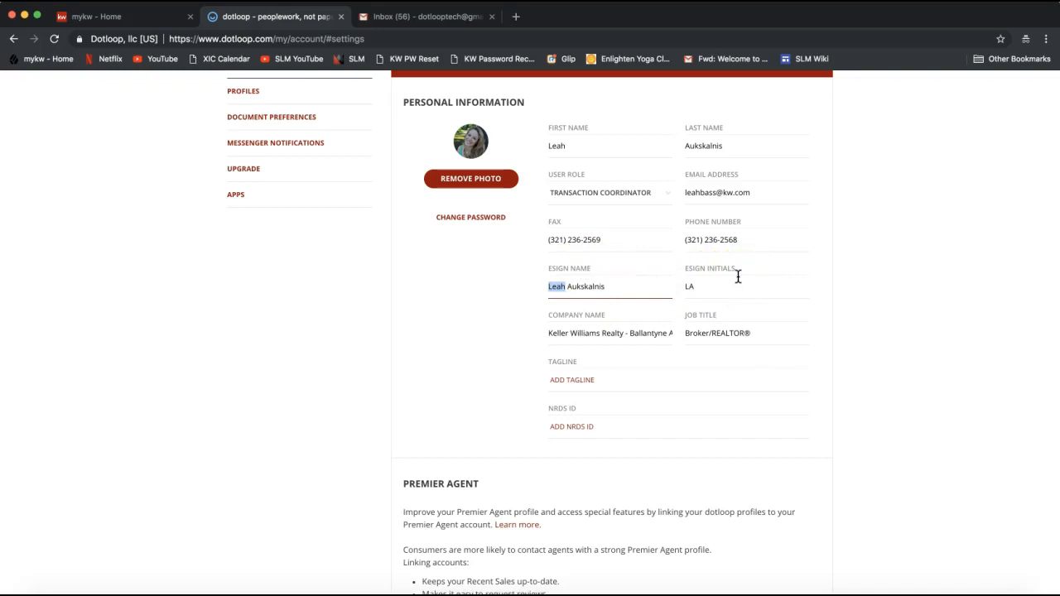
# - Review the company name Keller Williams Realty - Ballantyne
pyautogui.scroll(-2, 872, 285)
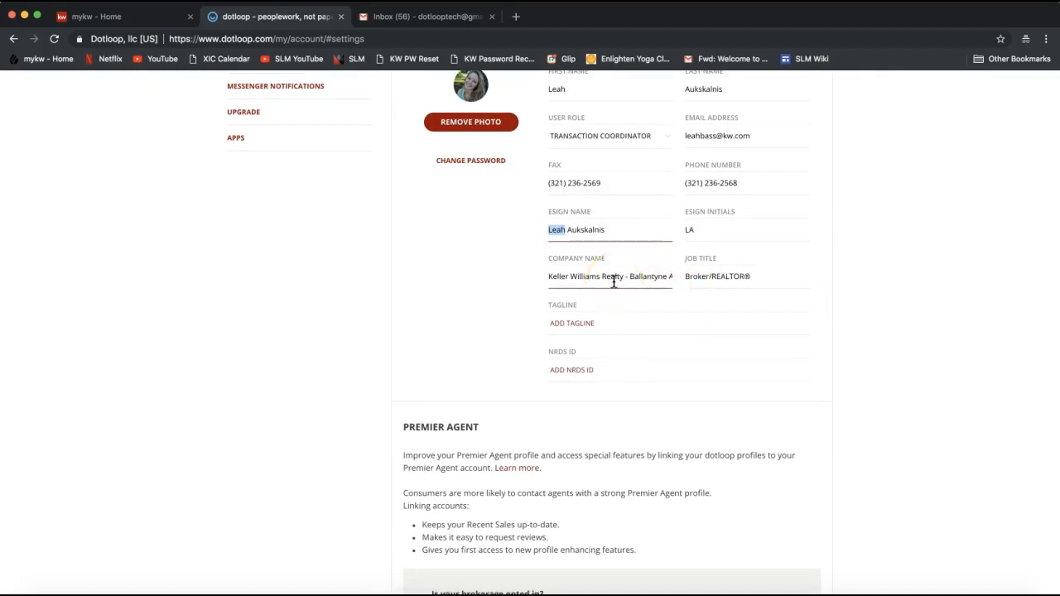
pyautogui.tripleClick(575, 277)
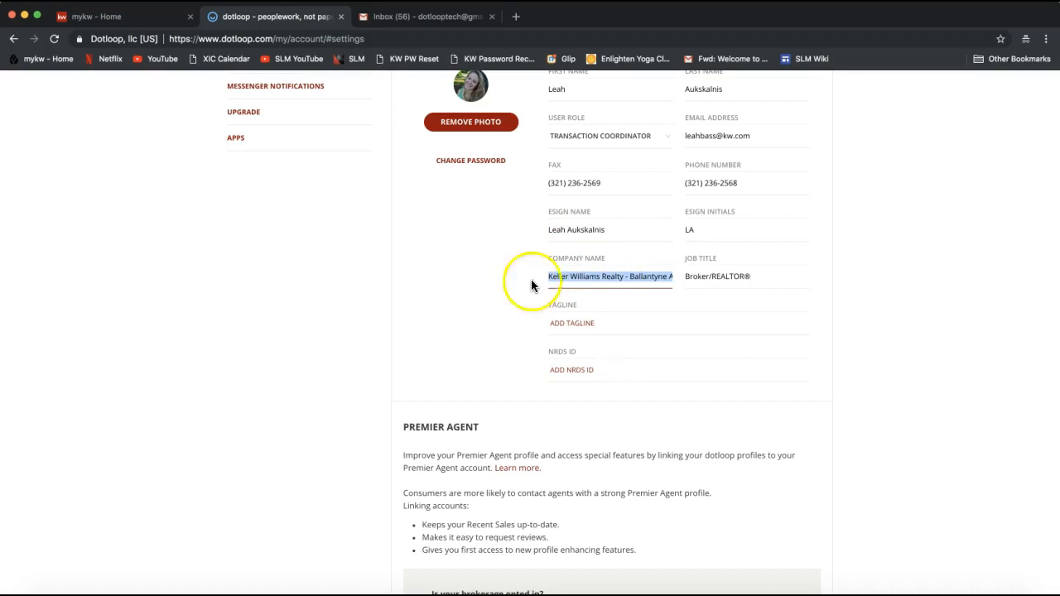
pyautogui.click(634, 282)
pyautogui.moveTo(624, 280); pyautogui.dragTo(667, 282)
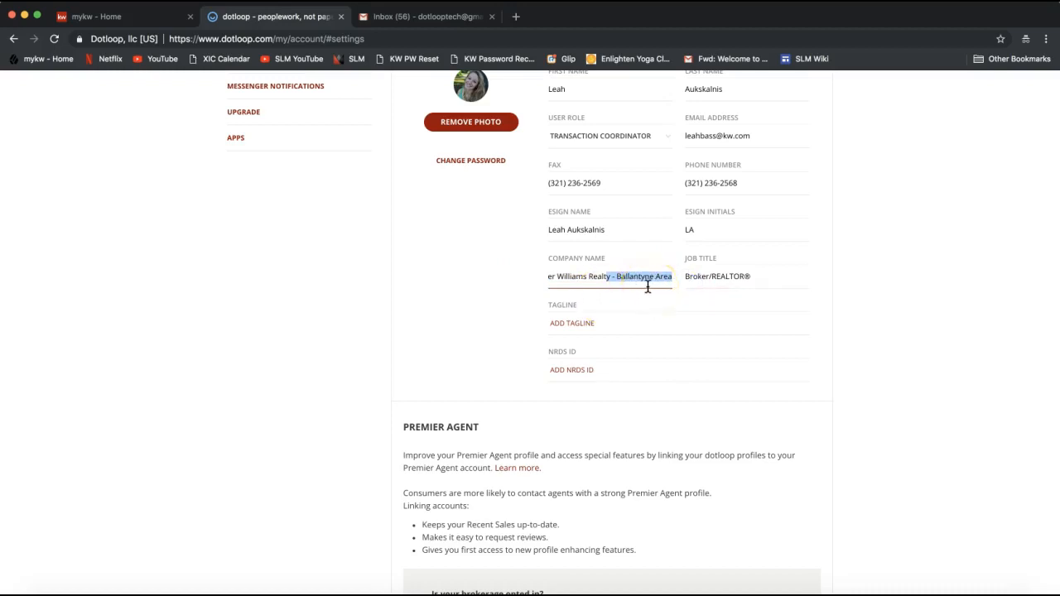
pyautogui.click(570, 277)
# - Check the Broker/REALTOR® job title and the empty NRDS ID field
pyautogui.click(716, 277)
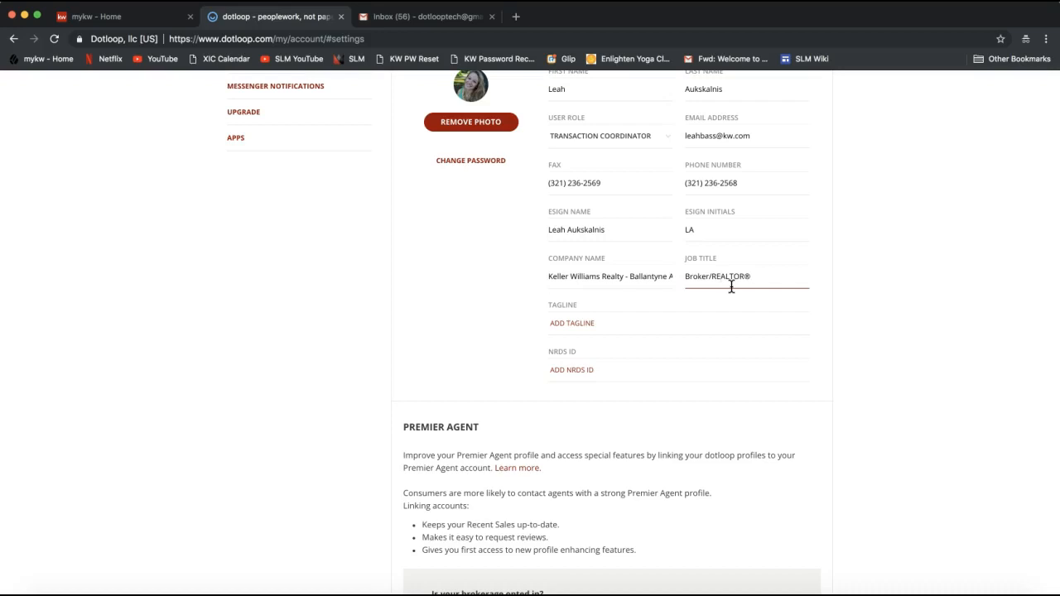
pyautogui.click(731, 280)
pyautogui.click(766, 279)
pyautogui.click(766, 279)
pyautogui.click(619, 371)
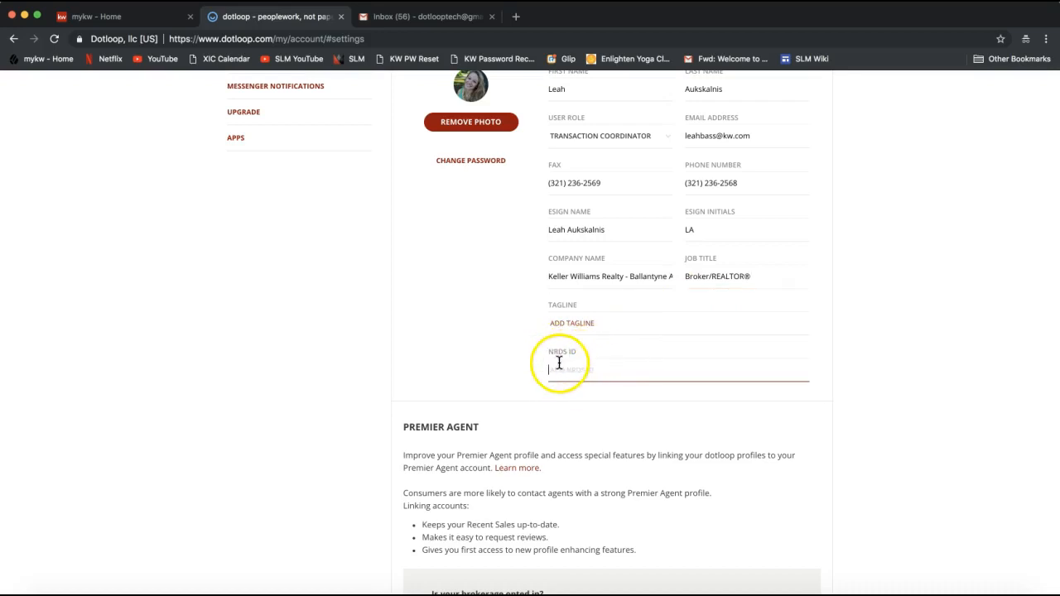
pyautogui.click(624, 365)
pyautogui.click(722, 377)
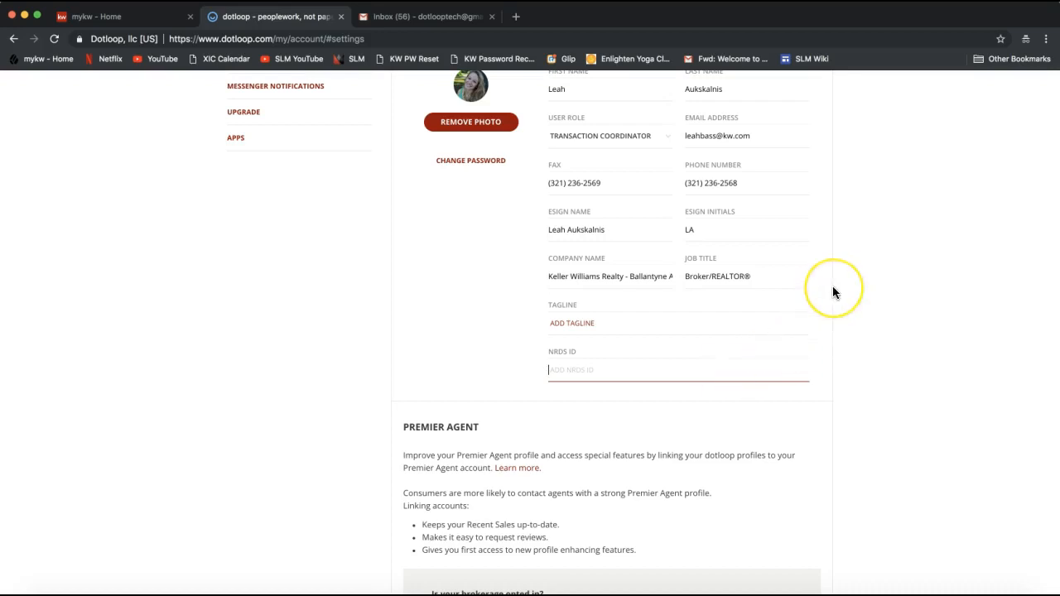
pyautogui.click(579, 376)
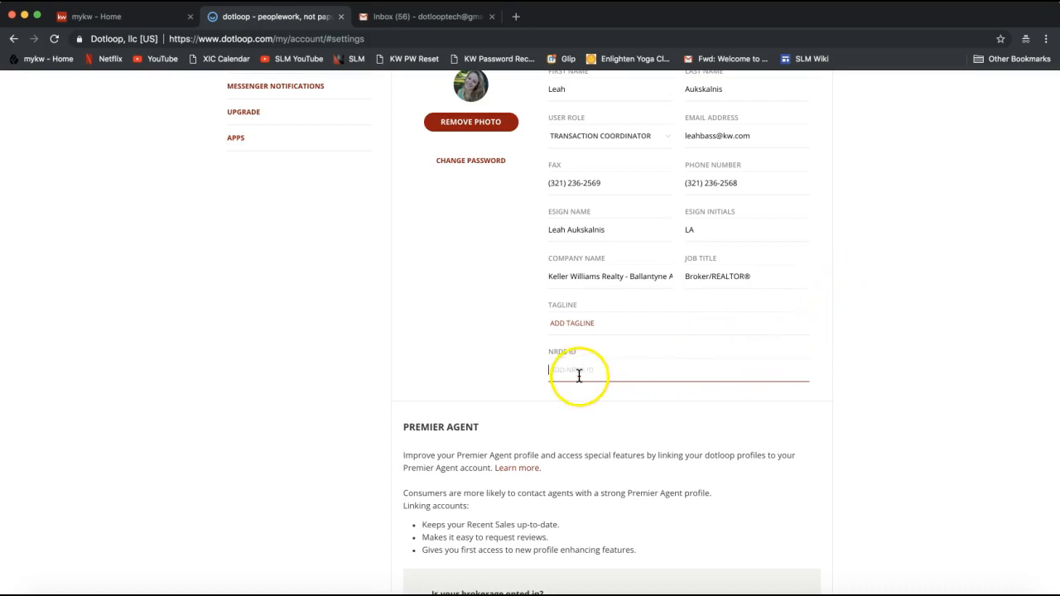
pyautogui.scroll(-1, 889, 356)
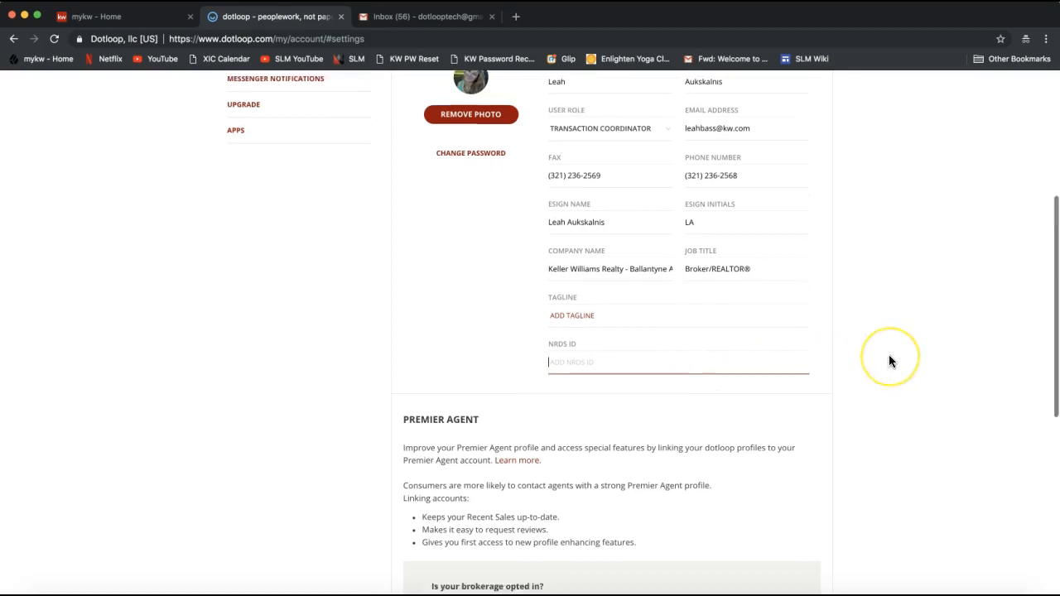
pyautogui.scroll(-10, 889, 360)
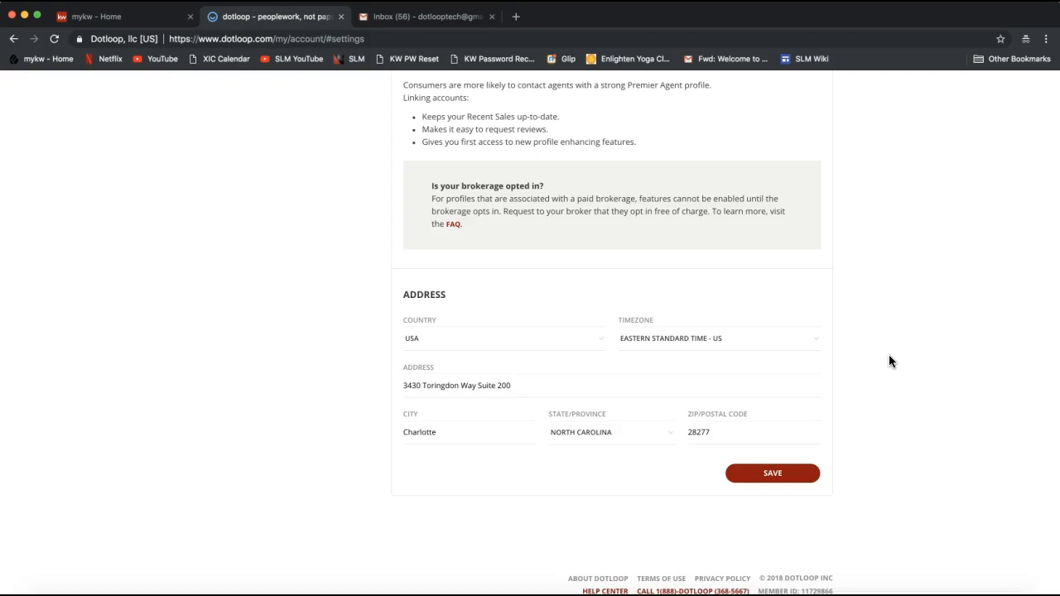
pyautogui.click(461, 392)
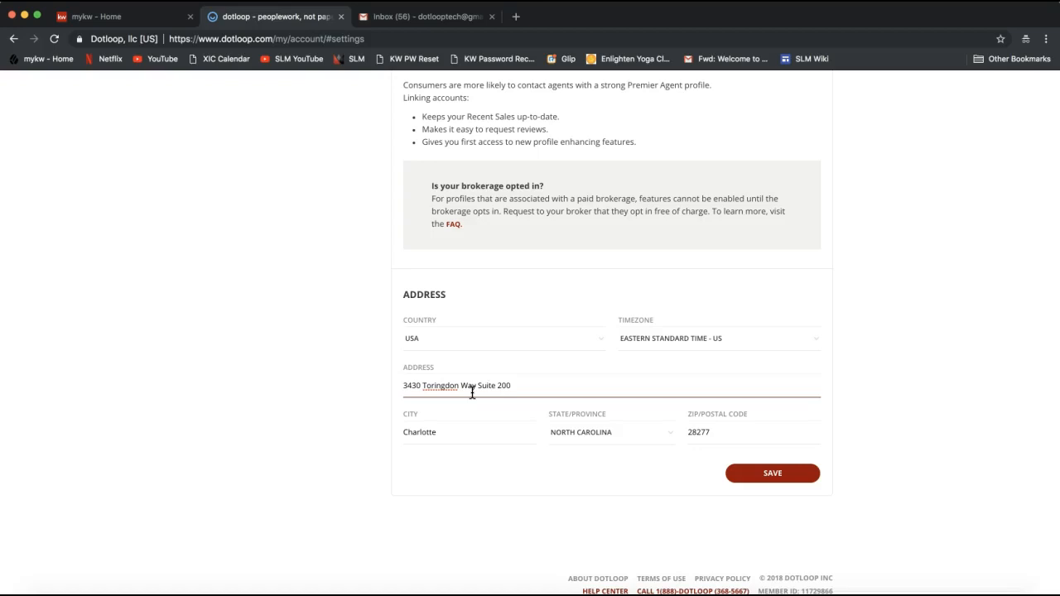
pyautogui.moveTo(401, 386); pyautogui.dragTo(589, 392)
pyautogui.tripleClick(493, 390)
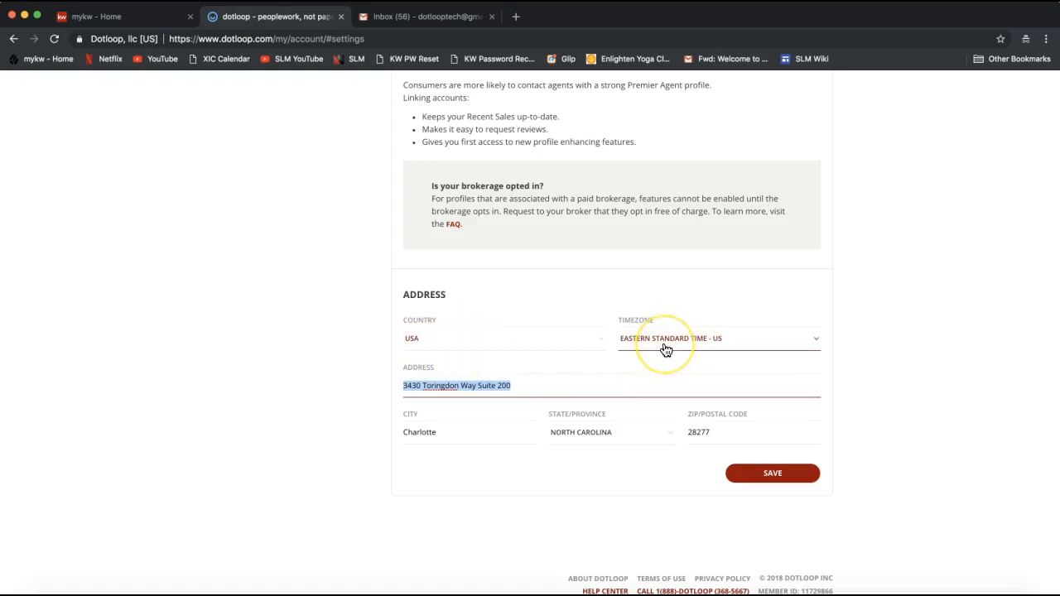
pyautogui.click(454, 387)
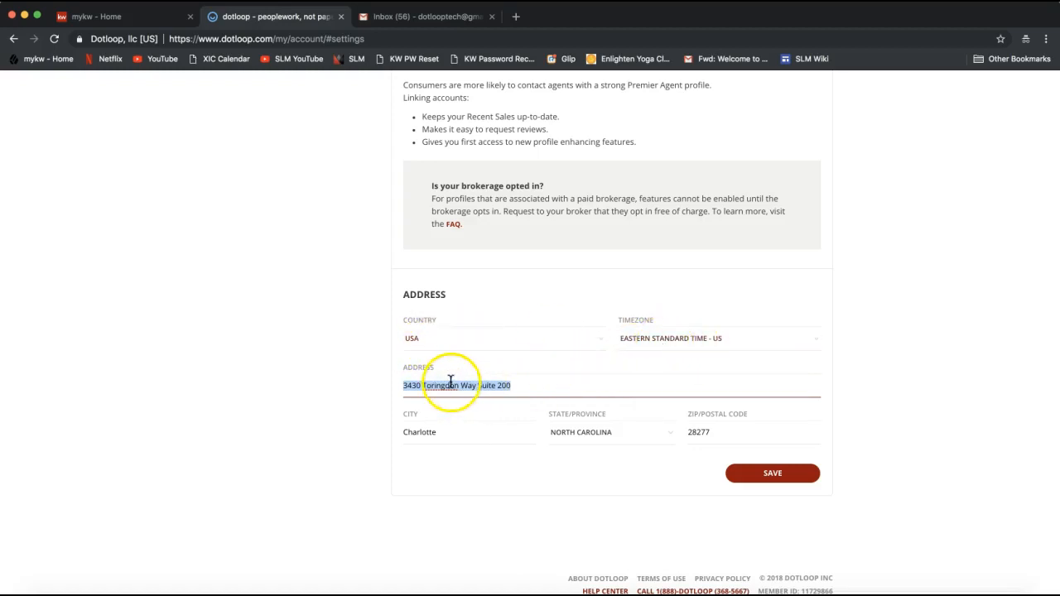
pyautogui.click(433, 435)
pyautogui.click(736, 440)
pyautogui.click(872, 428)
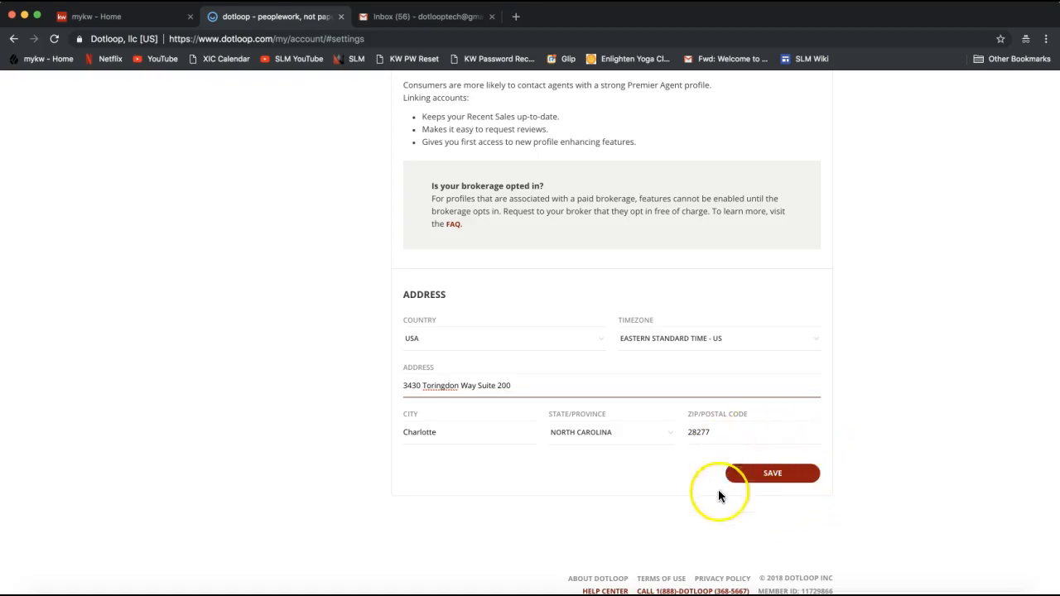
# - Save the contact changes, dismiss the success banner, and scroll back to the top
pyautogui.click(773, 479)
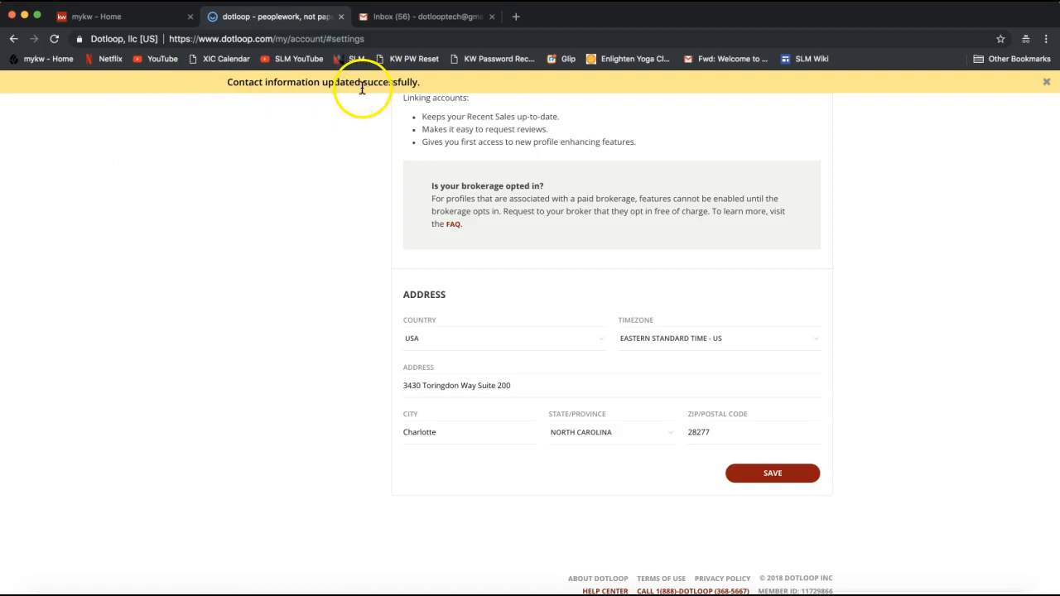
pyautogui.click(650, 385)
pyautogui.click(718, 540)
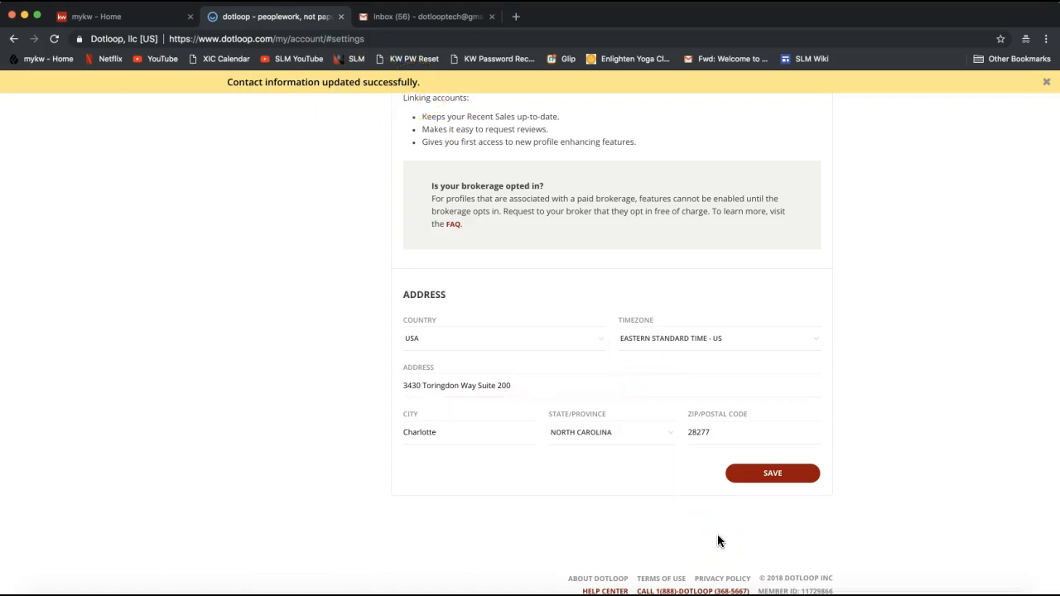
pyautogui.click(772, 522)
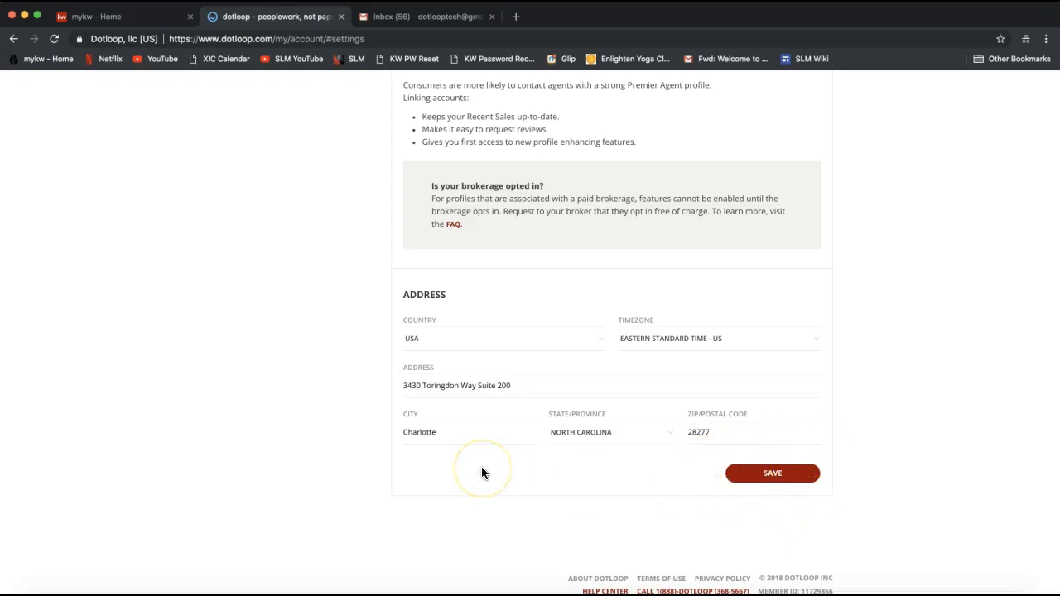
pyautogui.scroll(10, 483, 473)
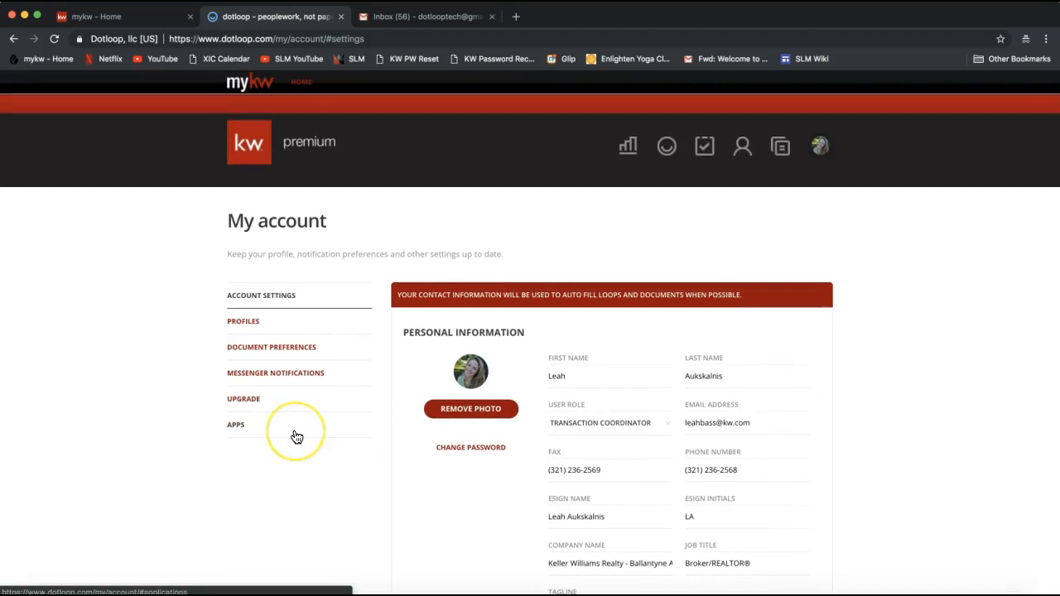
pyautogui.click(240, 331)
pyautogui.click(243, 330)
pyautogui.click(249, 330)
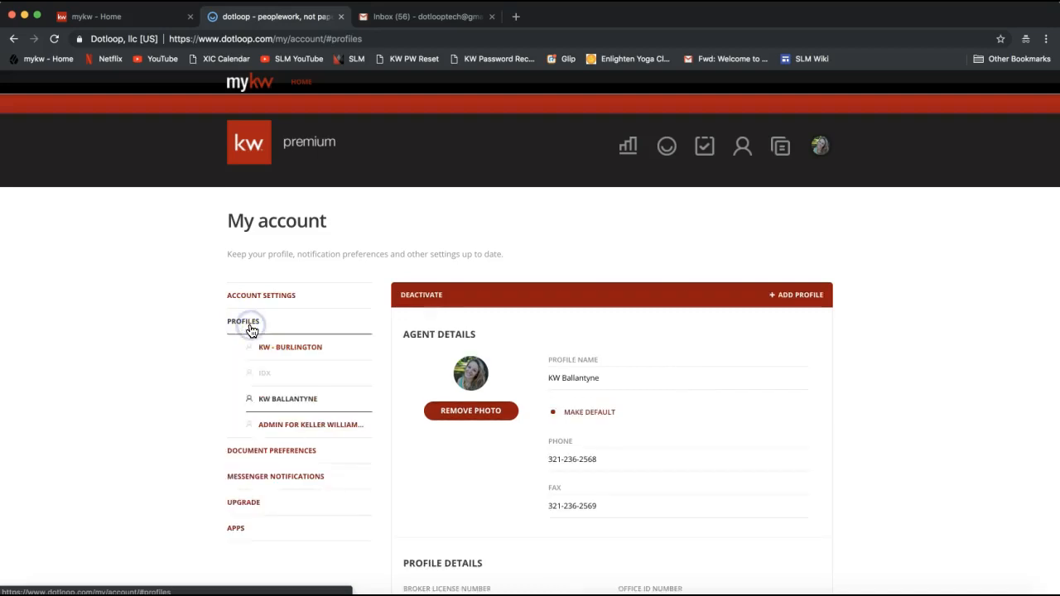
pyautogui.click(241, 331)
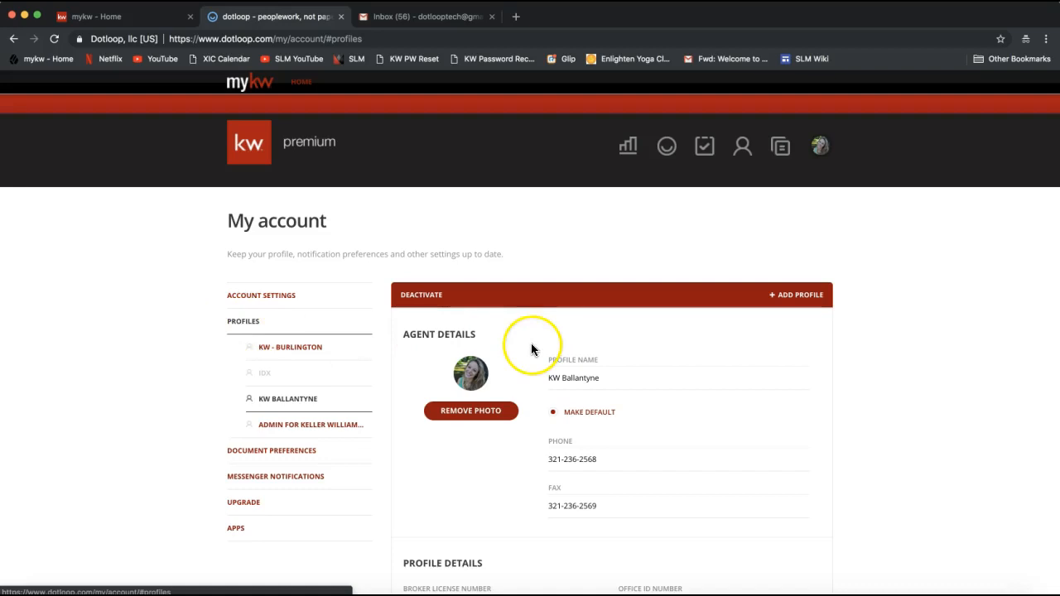
pyautogui.scroll(-3, 653, 358)
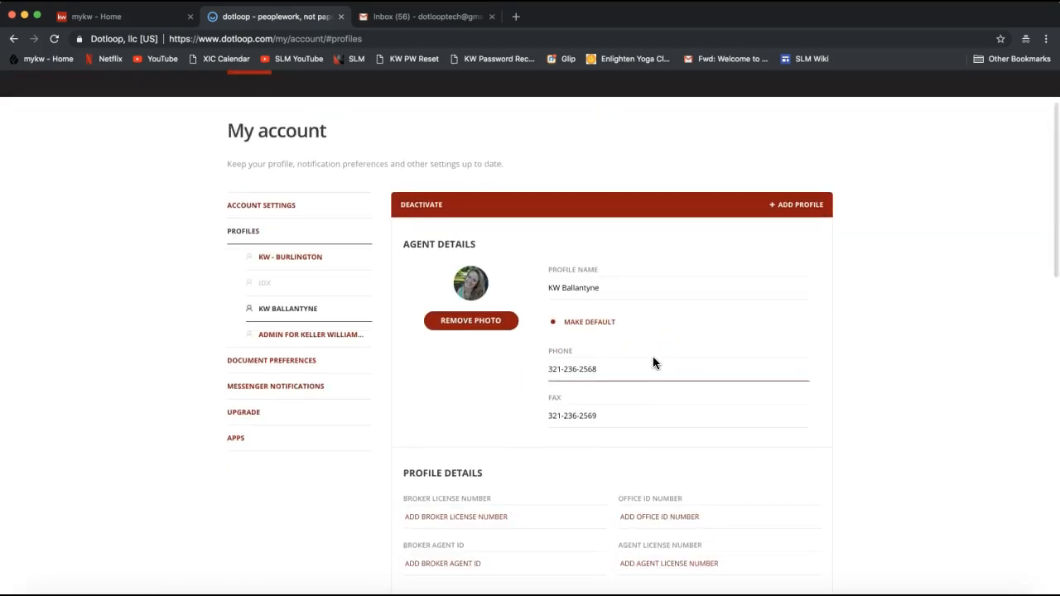
pyautogui.scroll(-1, 653, 363)
pyautogui.click(596, 341)
pyautogui.tripleClick(597, 341)
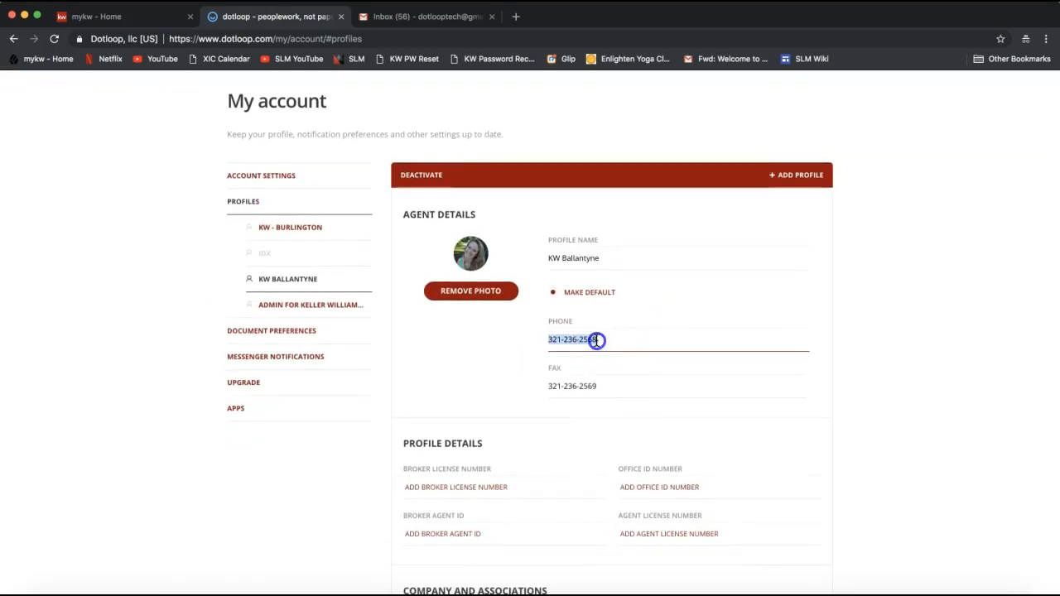
pyautogui.tripleClick(582, 394)
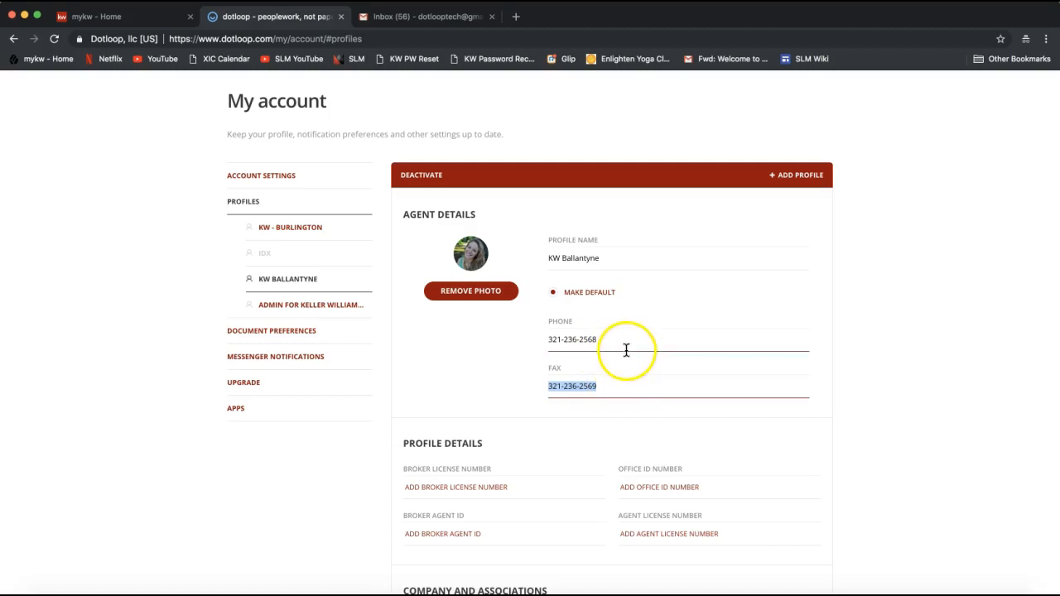
pyautogui.scroll(-3, 831, 374)
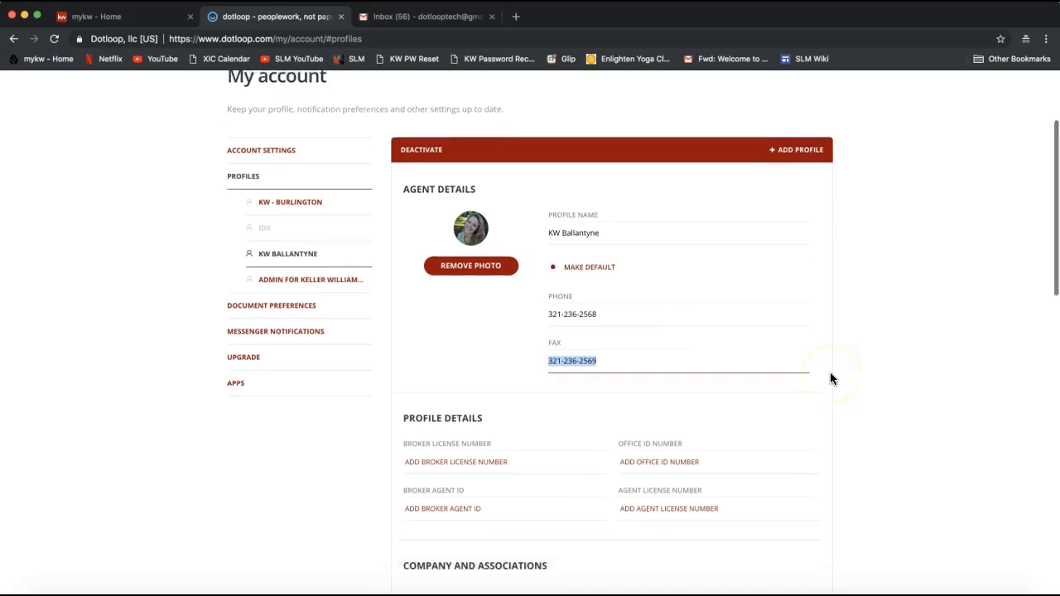
pyautogui.moveTo(399, 302); pyautogui.dragTo(490, 302)
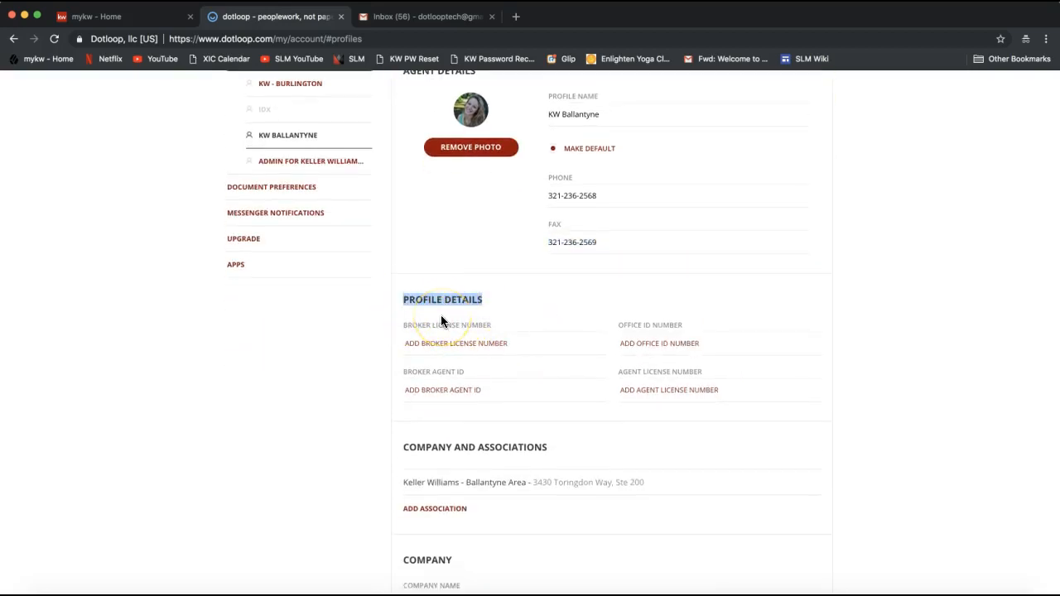
pyautogui.click(689, 391)
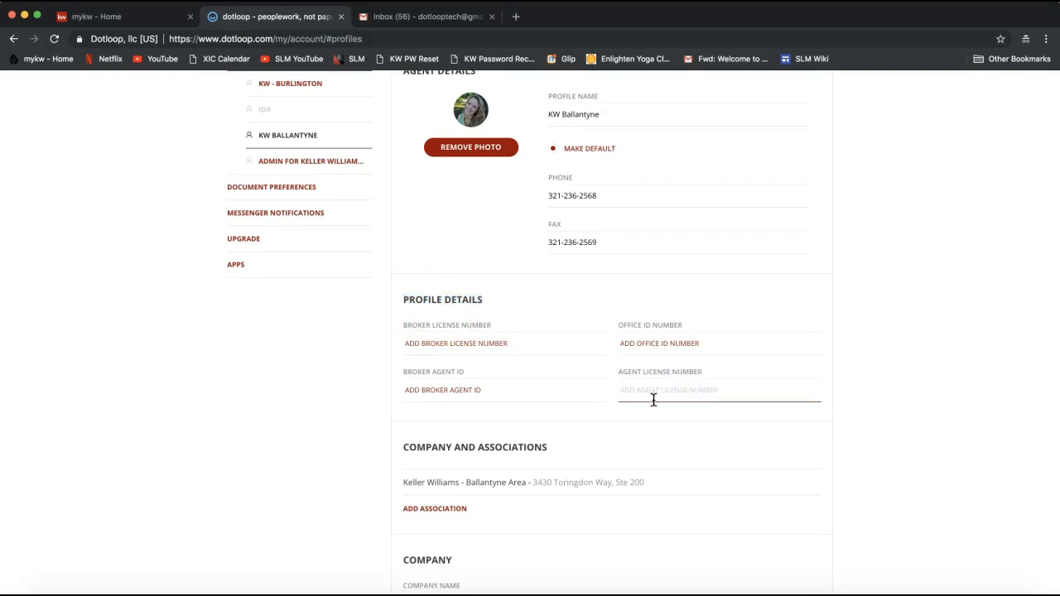
pyautogui.moveTo(623, 378); pyautogui.dragTo(703, 372)
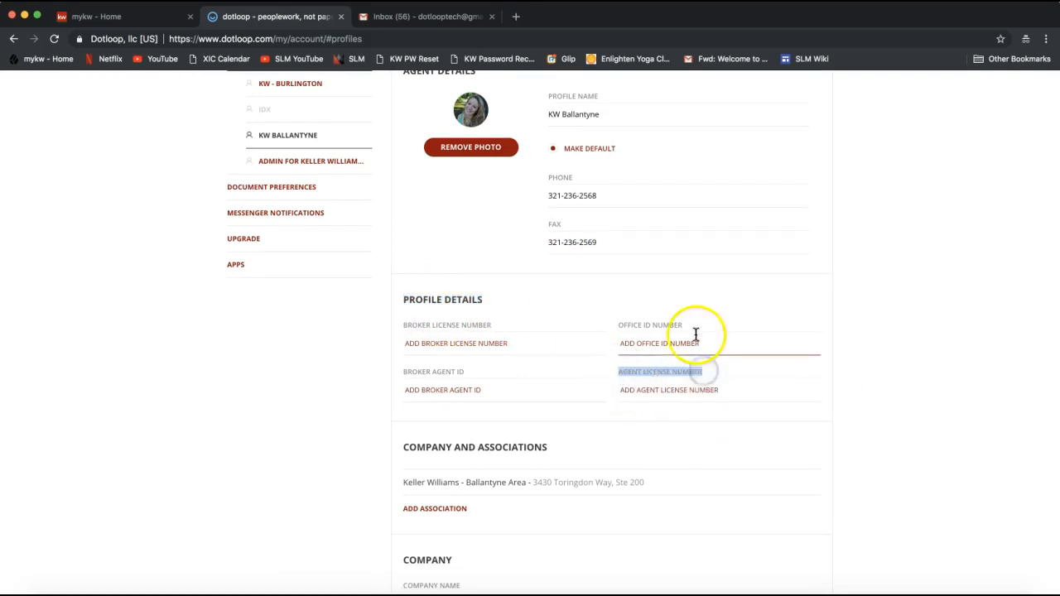
pyautogui.click(654, 394)
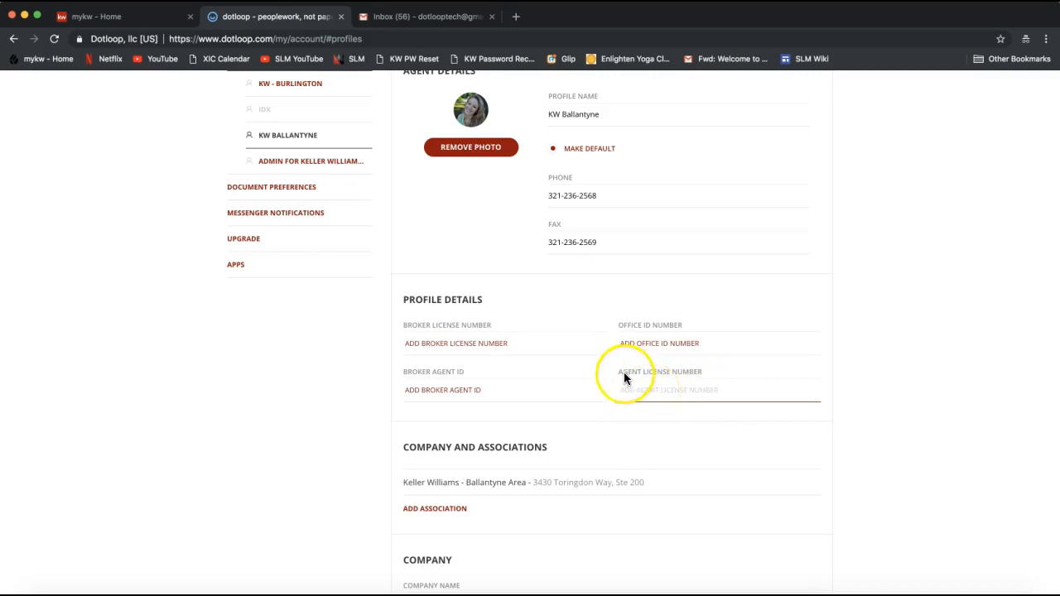
pyautogui.click(621, 373)
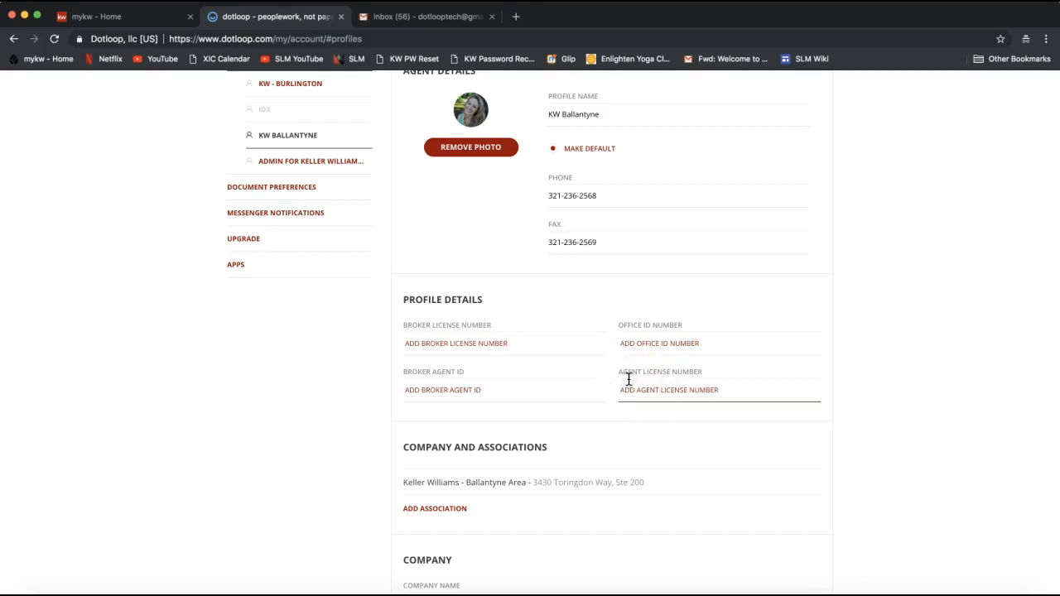
pyautogui.click(453, 343)
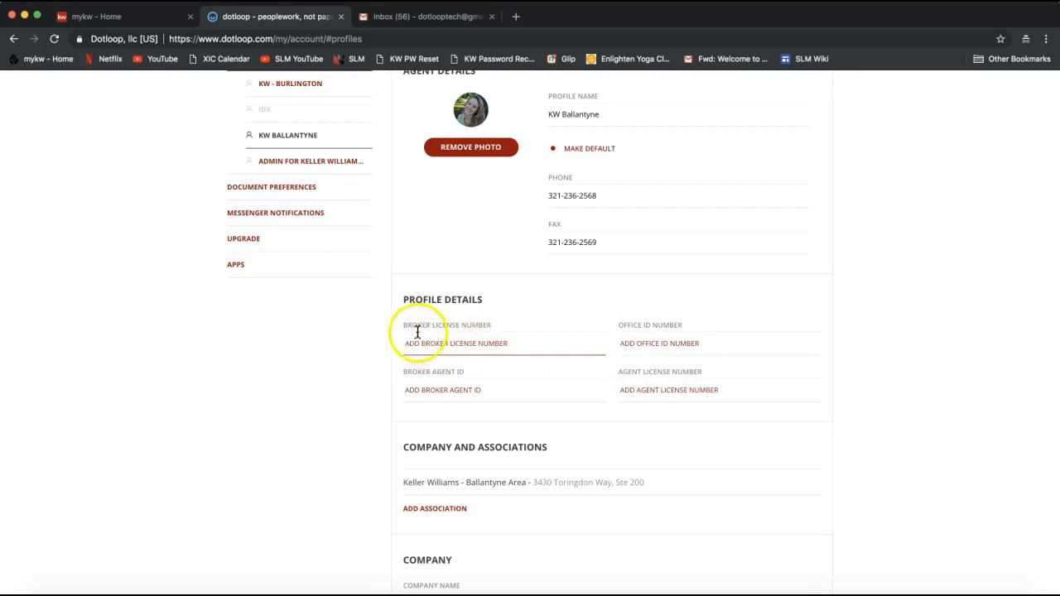
pyautogui.click(649, 393)
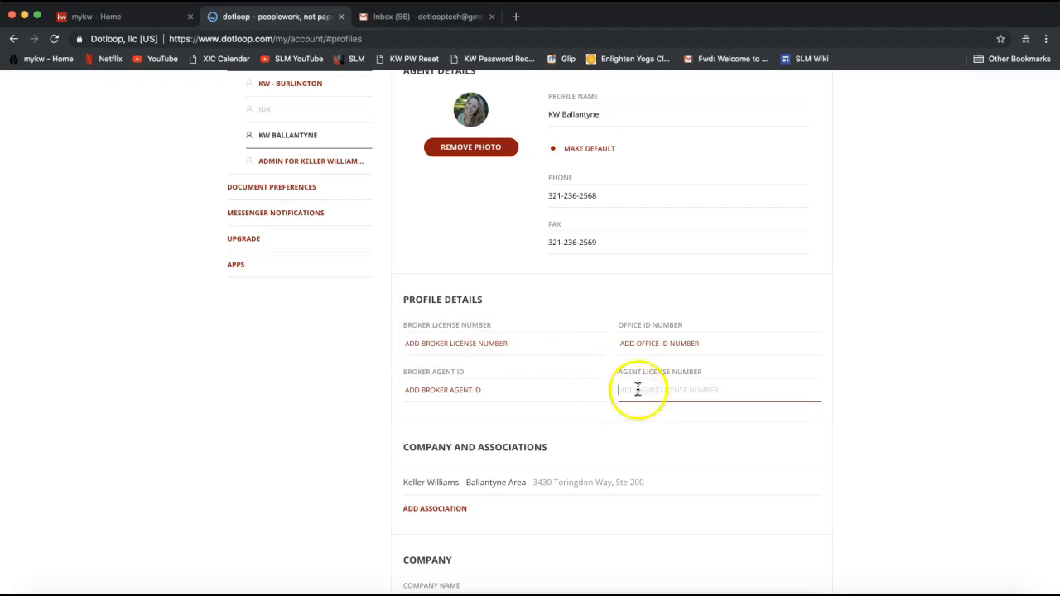
pyautogui.moveTo(617, 372); pyautogui.dragTo(710, 373)
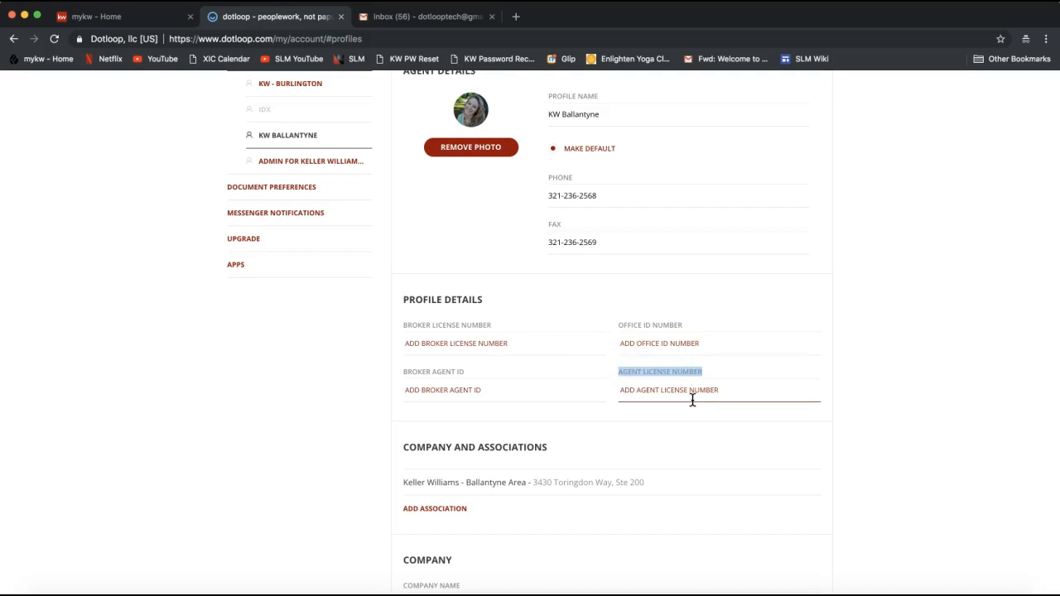
pyautogui.scroll(-1, 693, 400)
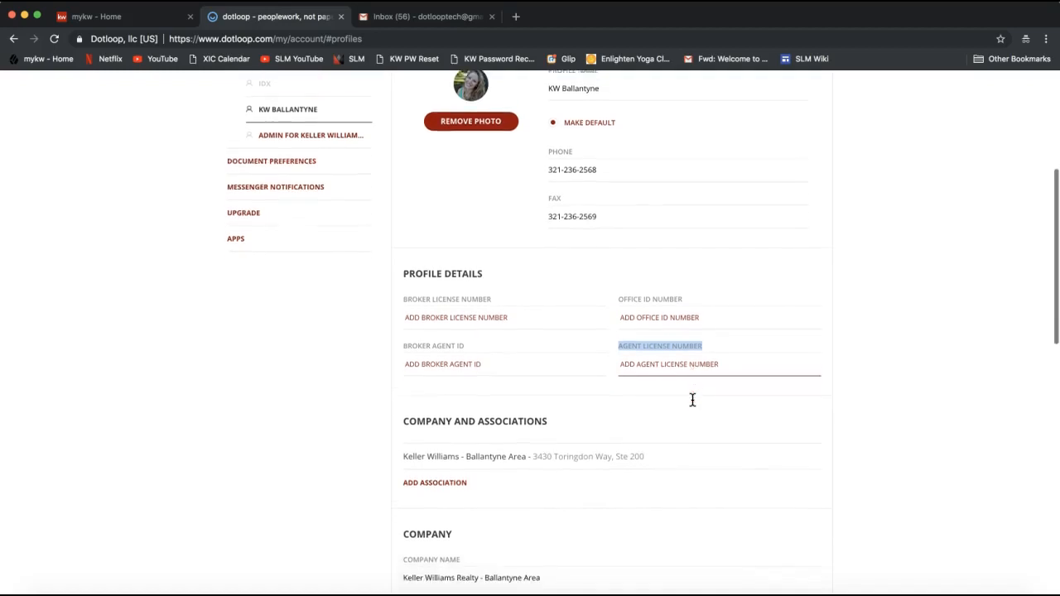
pyautogui.scroll(-2, 693, 400)
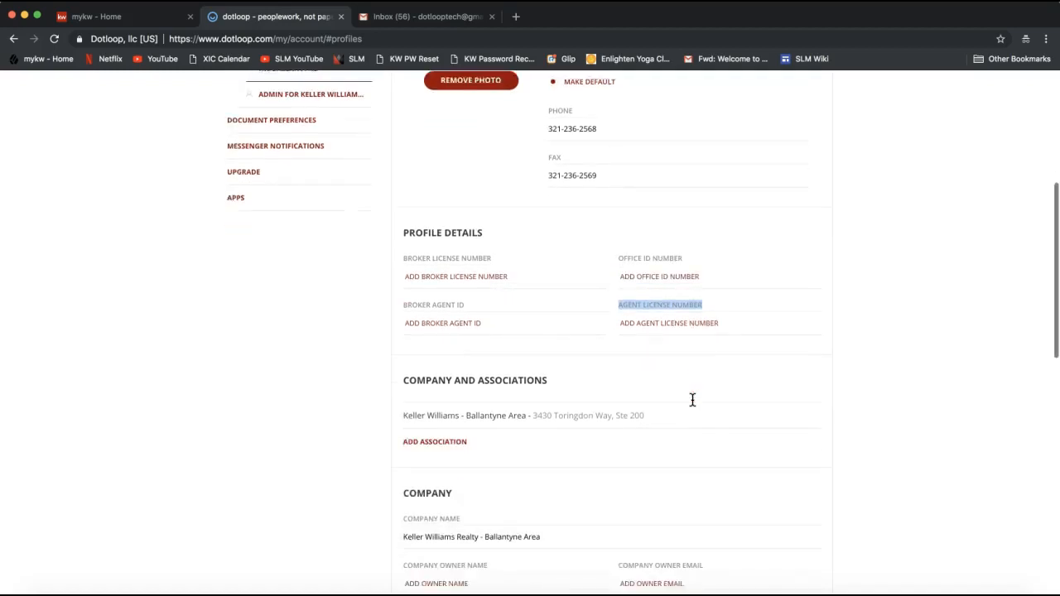
pyautogui.click(409, 350)
pyautogui.moveTo(409, 350); pyautogui.dragTo(527, 351)
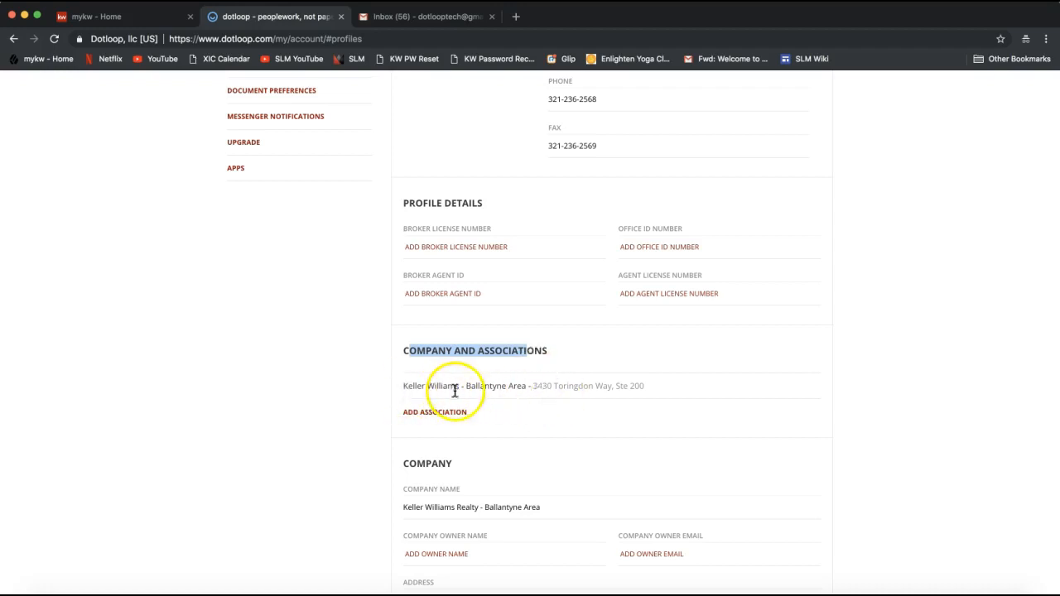
pyautogui.moveTo(408, 386); pyautogui.dragTo(520, 396)
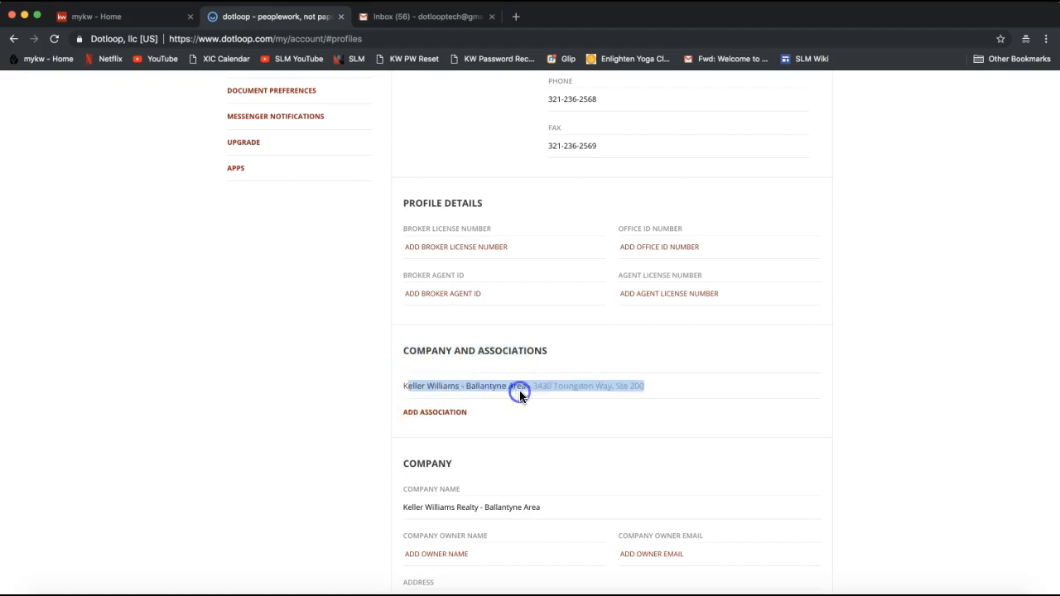
pyautogui.click(372, 390)
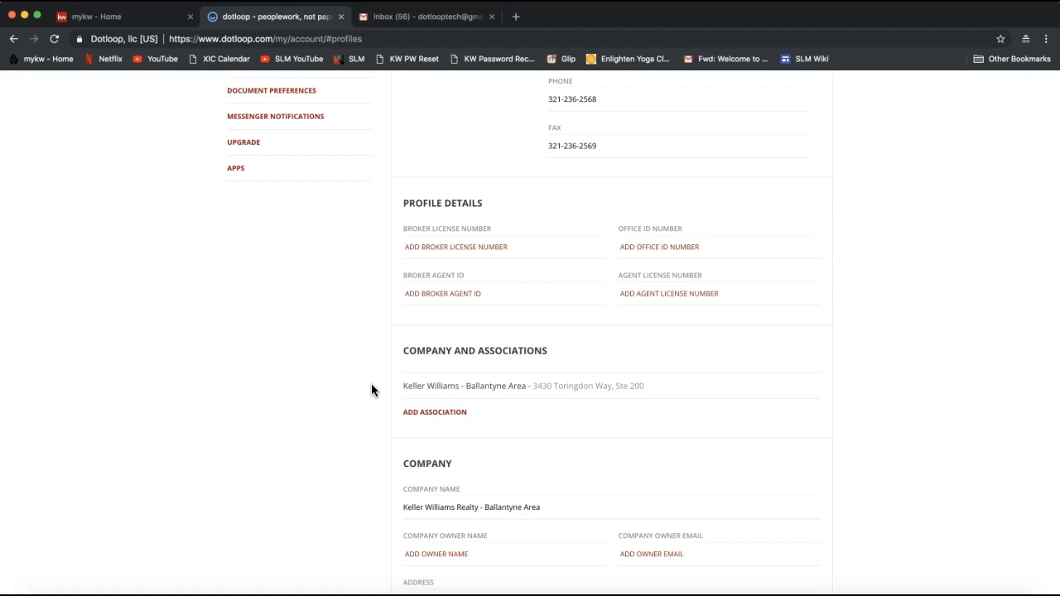
pyautogui.scroll(-2, 371, 390)
pyautogui.scroll(-3, 371, 390)
pyautogui.scroll(-2, 371, 390)
pyautogui.click(419, 278)
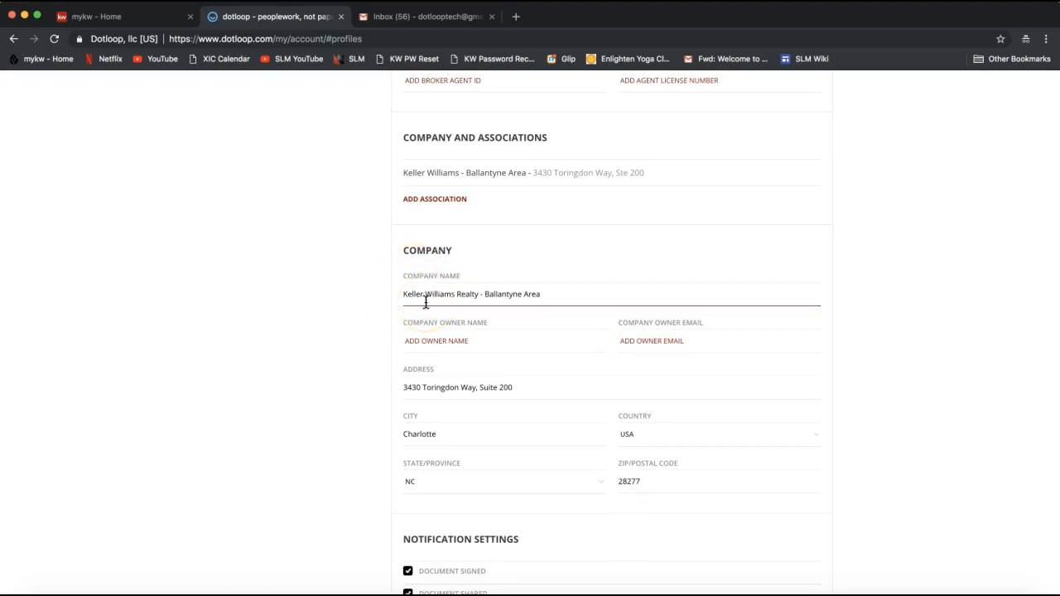
pyautogui.click(425, 303)
pyautogui.moveTo(401, 293); pyautogui.dragTo(473, 295)
pyautogui.moveTo(405, 294); pyautogui.dragTo(560, 297)
pyautogui.click(561, 295)
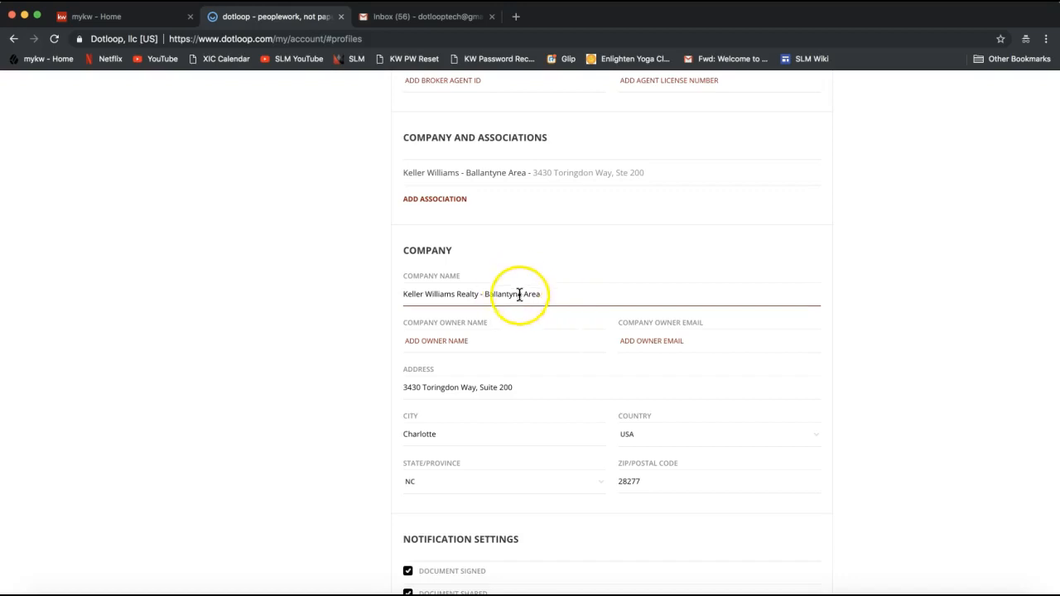
pyautogui.click(516, 388)
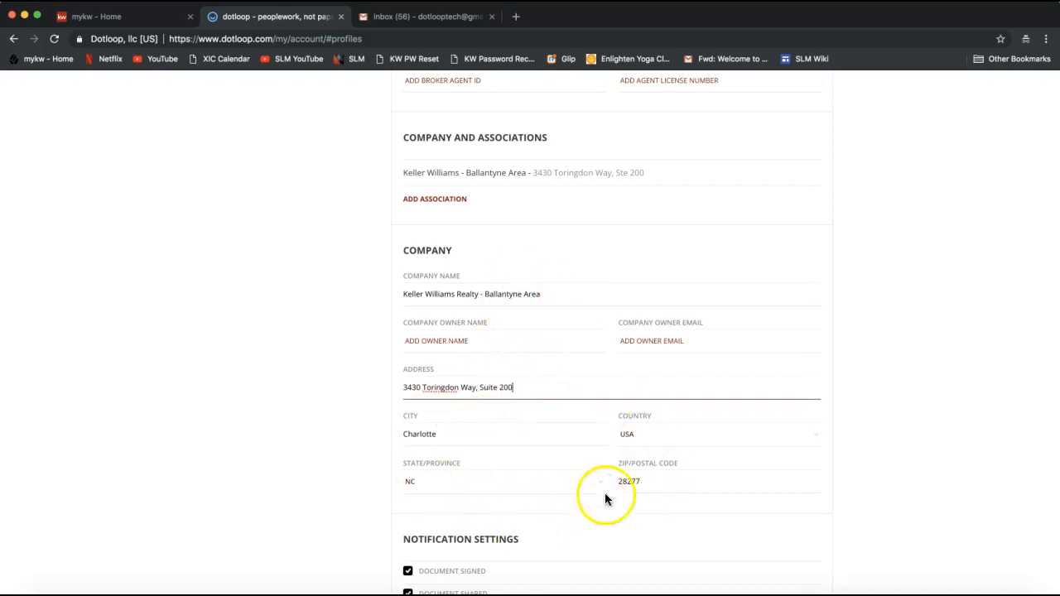
pyautogui.click(505, 395)
pyautogui.click(297, 393)
pyautogui.scroll(-5, 298, 396)
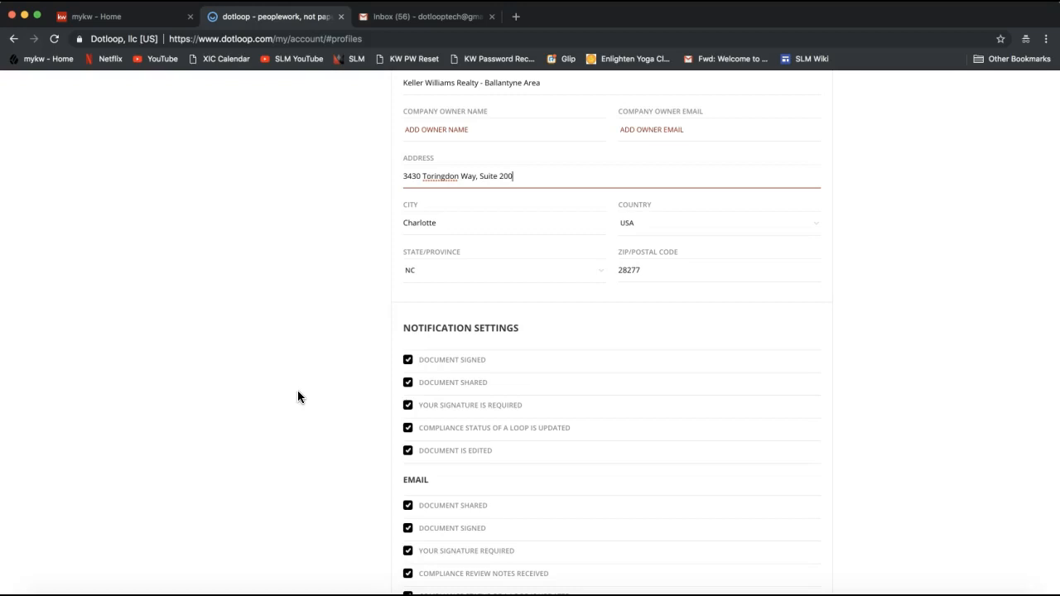
pyautogui.scroll(-1, 297, 391)
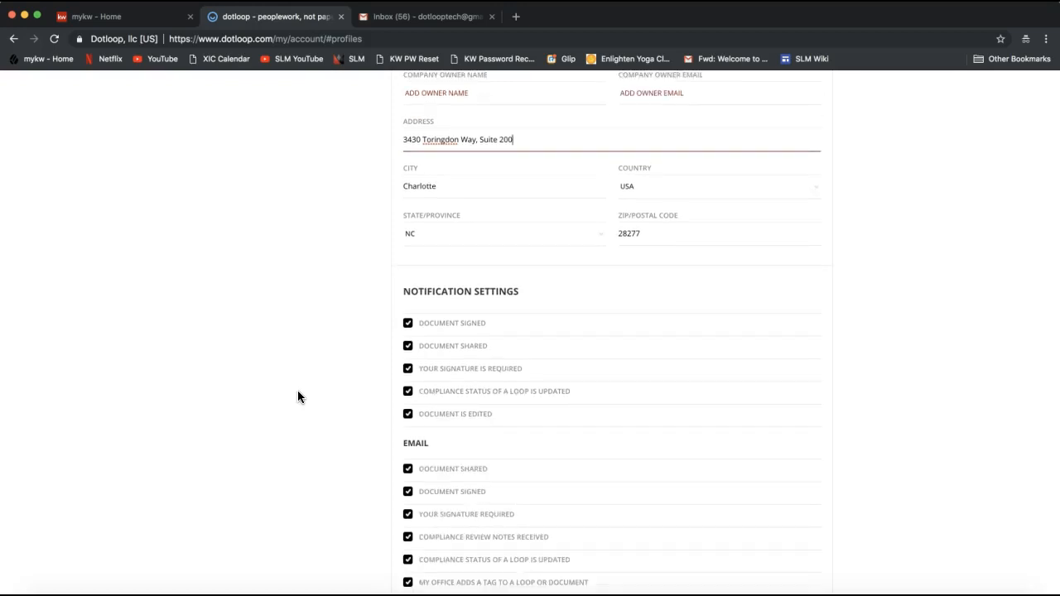
pyautogui.scroll(-2, 299, 392)
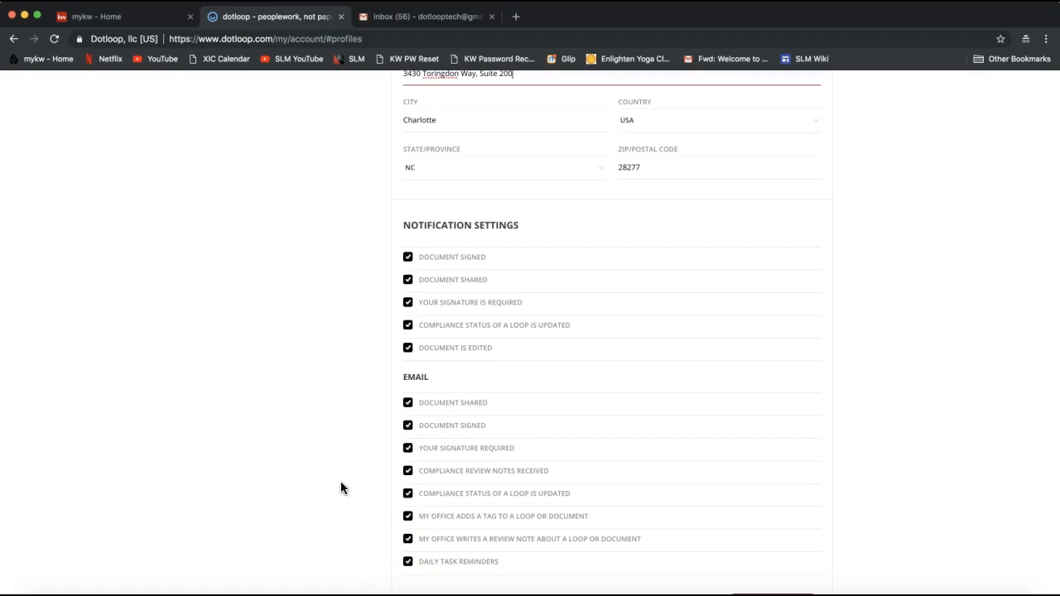
pyautogui.scroll(-1, 341, 417)
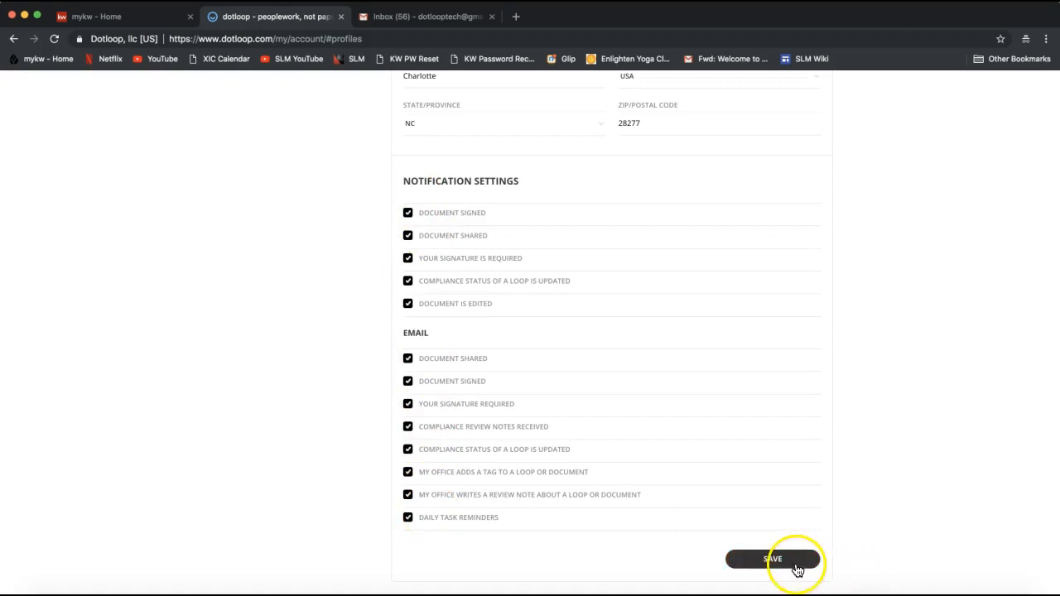
pyautogui.scroll(-1, 867, 548)
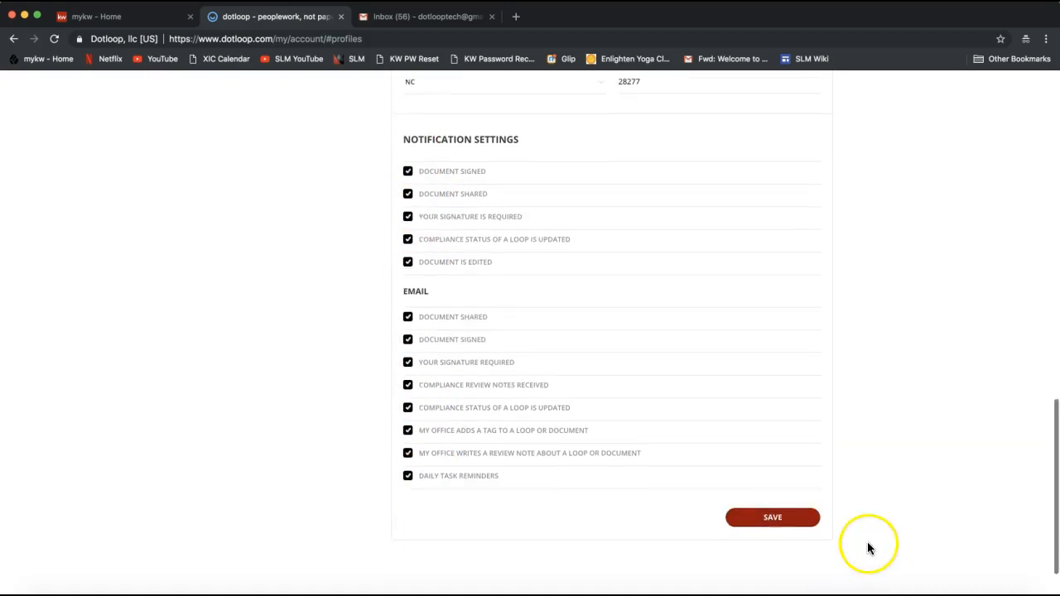
pyautogui.click(766, 523)
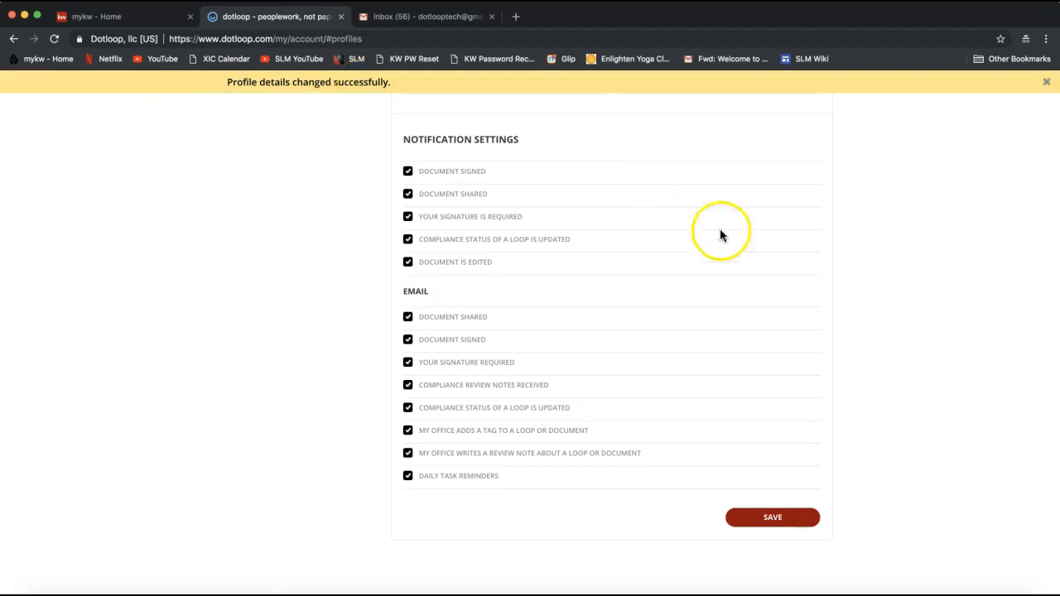
pyautogui.scroll(6, 847, 346)
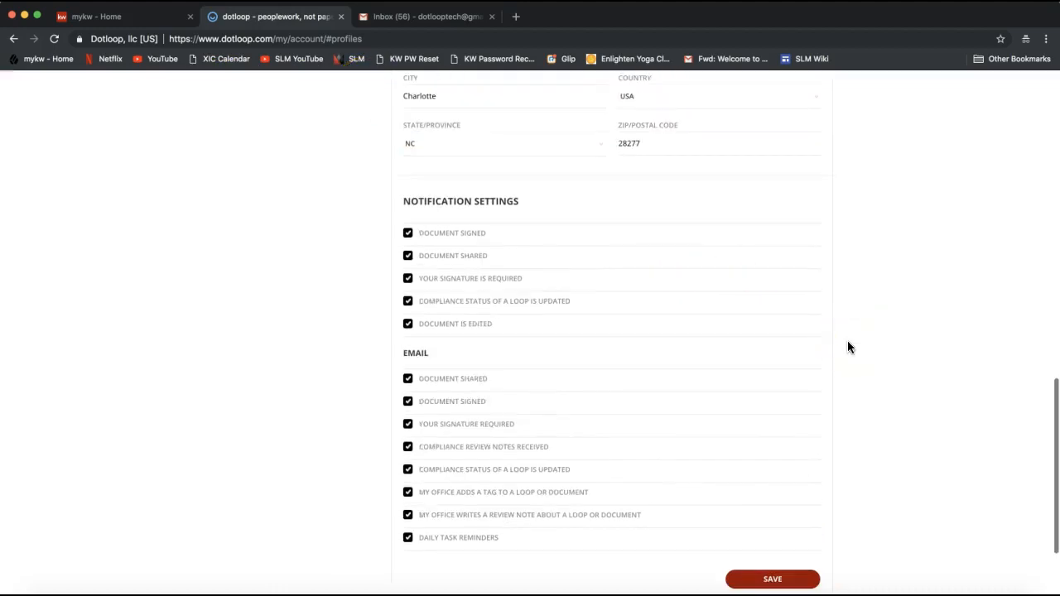
pyautogui.scroll(6, 848, 342)
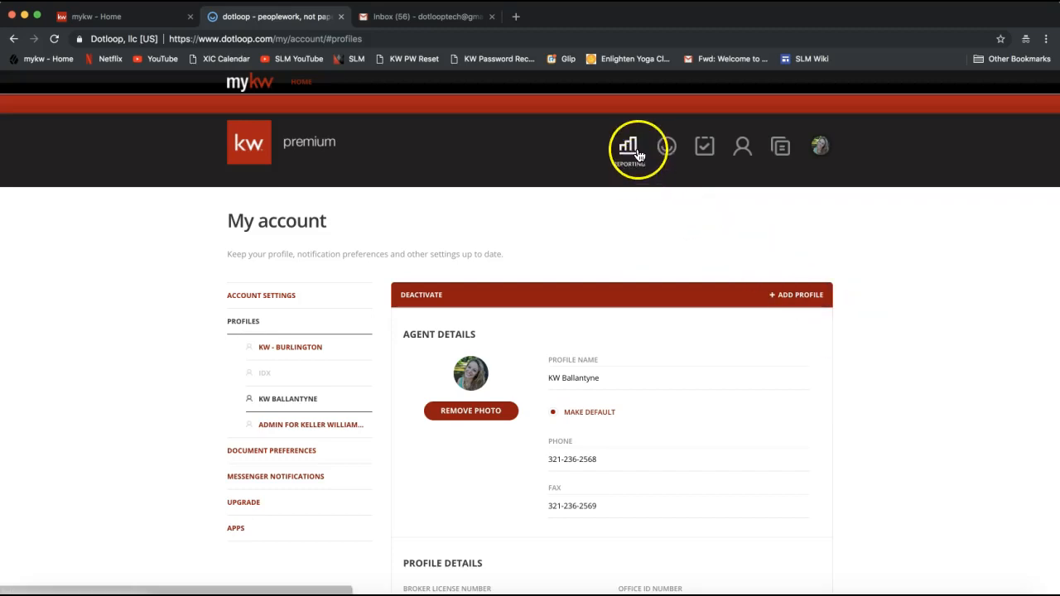
# - Open the Templates library from the header
pyautogui.click(779, 157)
pyautogui.click(781, 156)
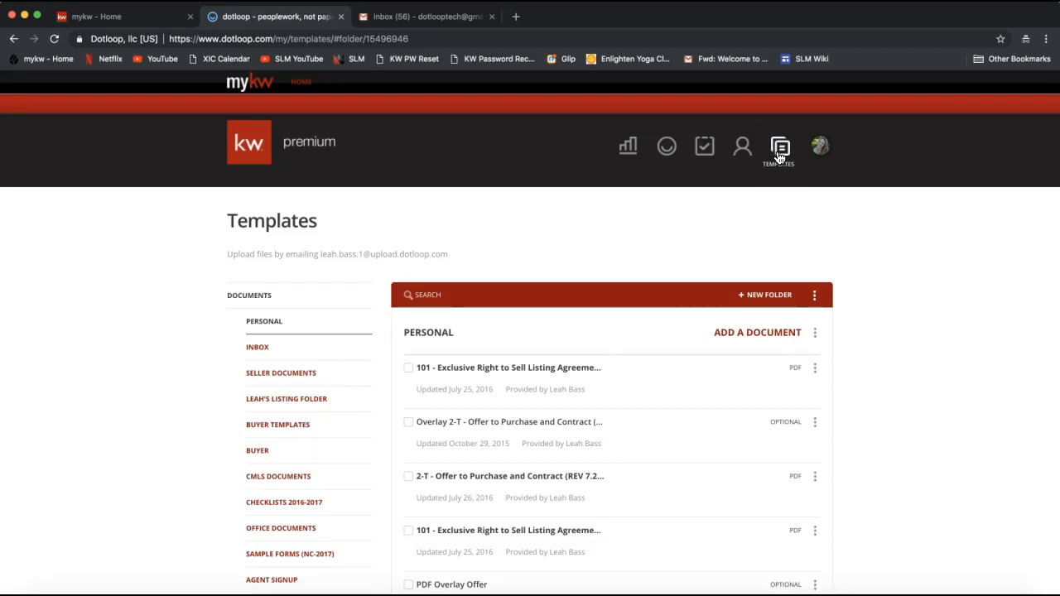
pyautogui.click(782, 157)
# - Scroll the folder list and open the 2018 NCAR DOCUMENTS template folder
pyautogui.scroll(-1, 161, 277)
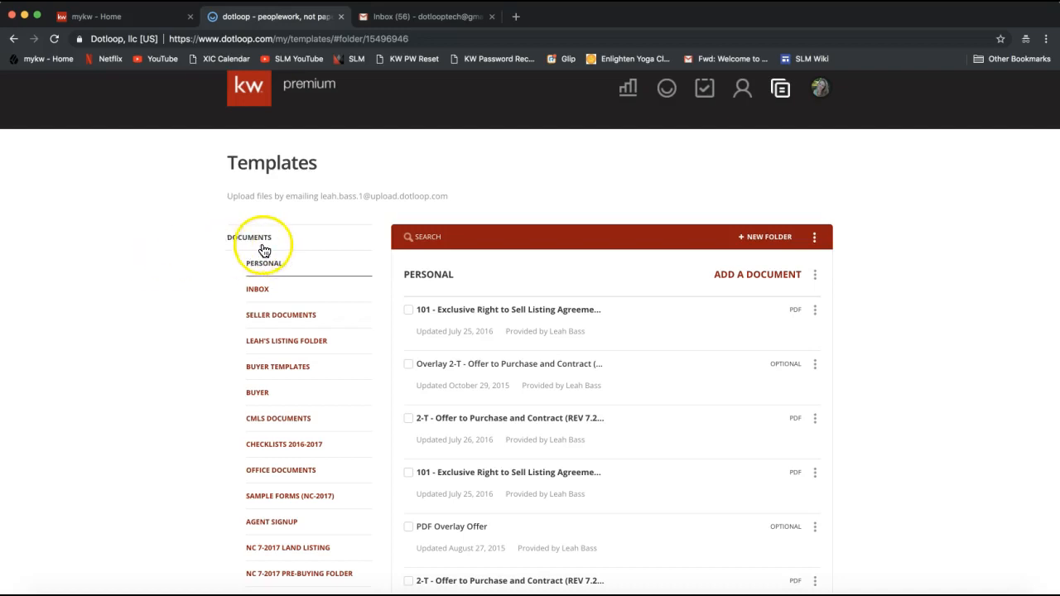
pyautogui.scroll(-2, 274, 346)
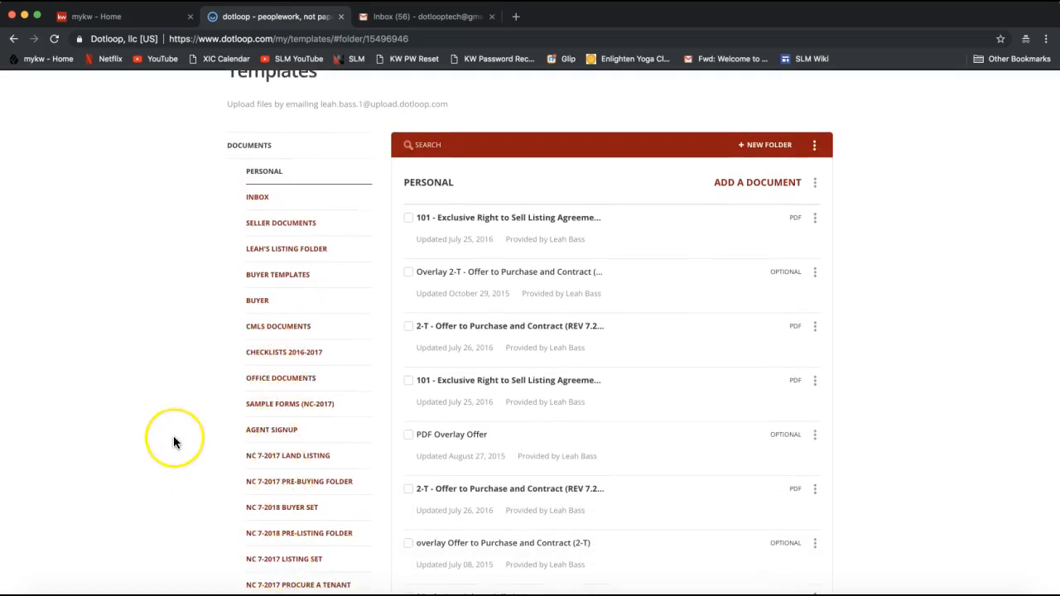
pyautogui.scroll(-3, 174, 437)
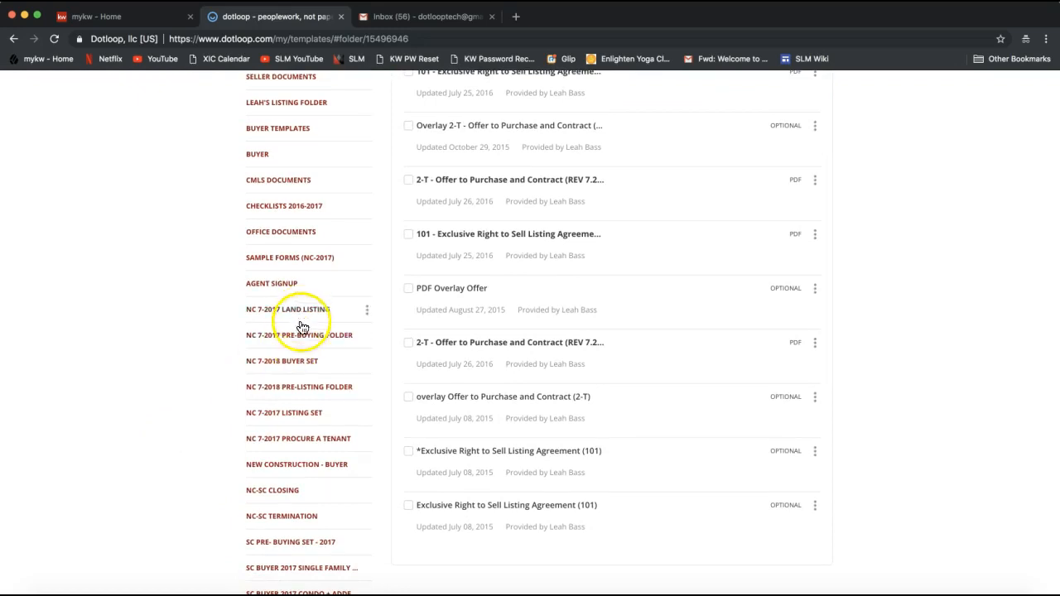
pyautogui.scroll(5, 279, 530)
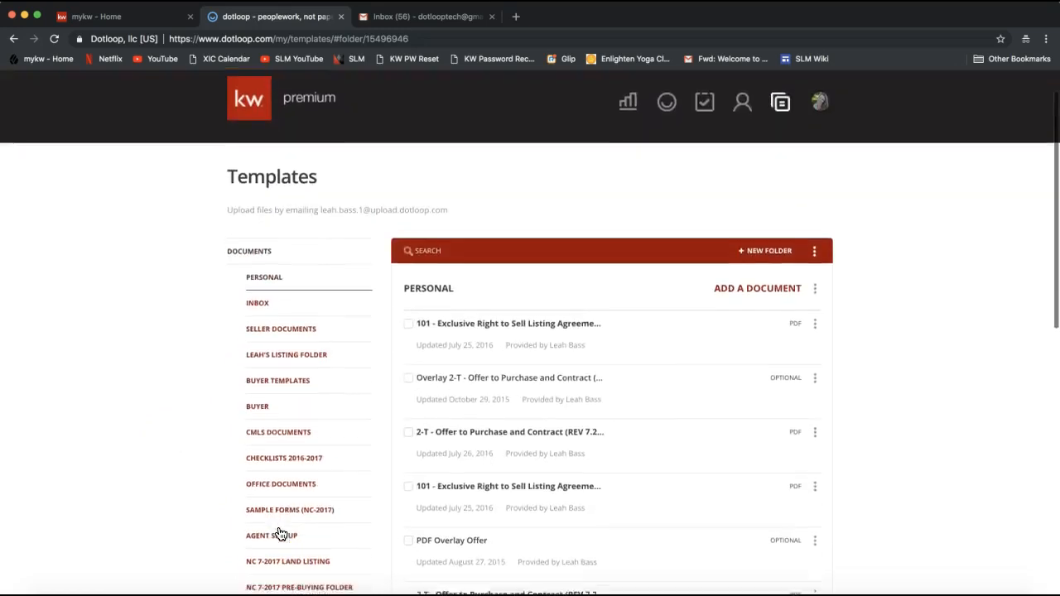
pyautogui.scroll(-2, 280, 535)
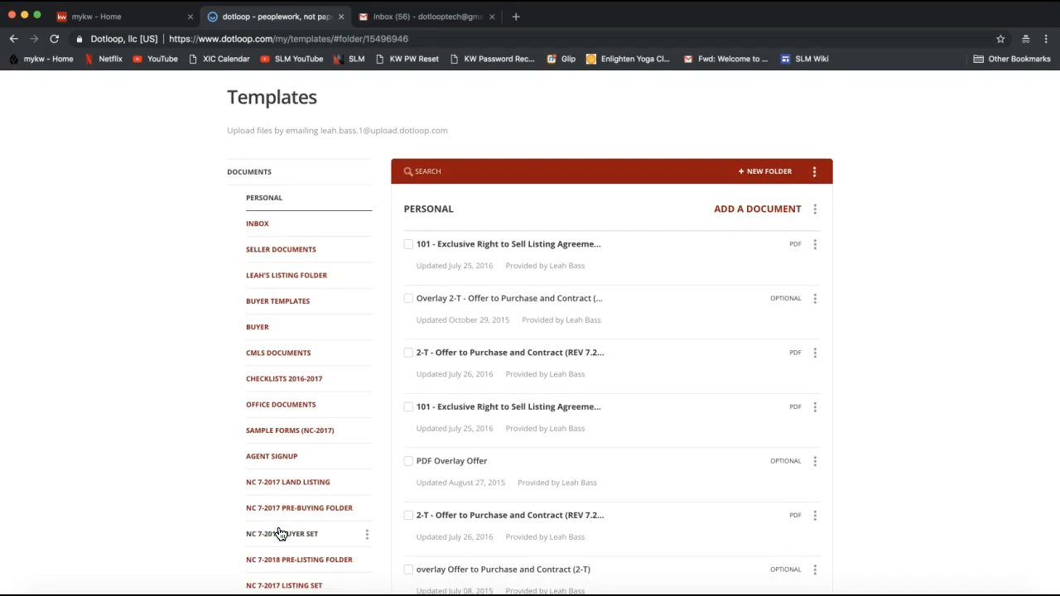
pyautogui.scroll(-1, 277, 431)
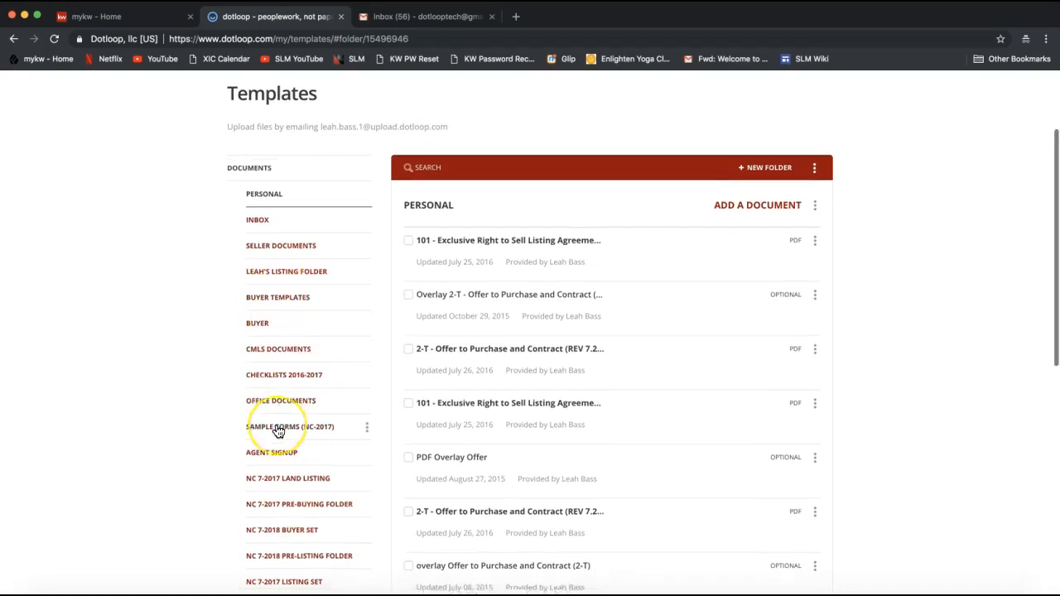
pyautogui.scroll(-3, 278, 430)
pyautogui.scroll(-5, 285, 450)
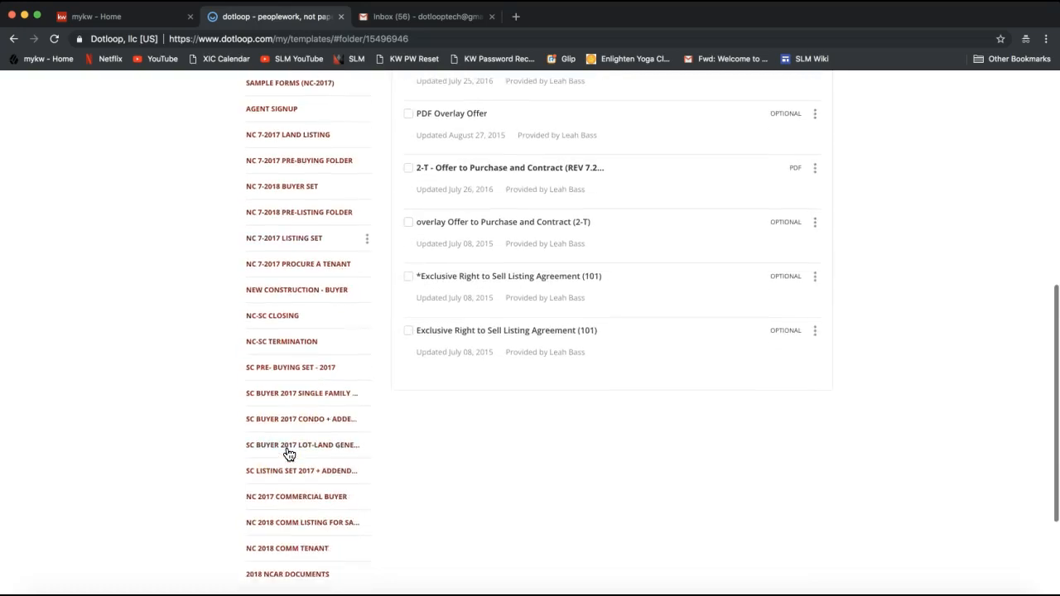
pyautogui.scroll(-3, 294, 499)
pyautogui.click(286, 438)
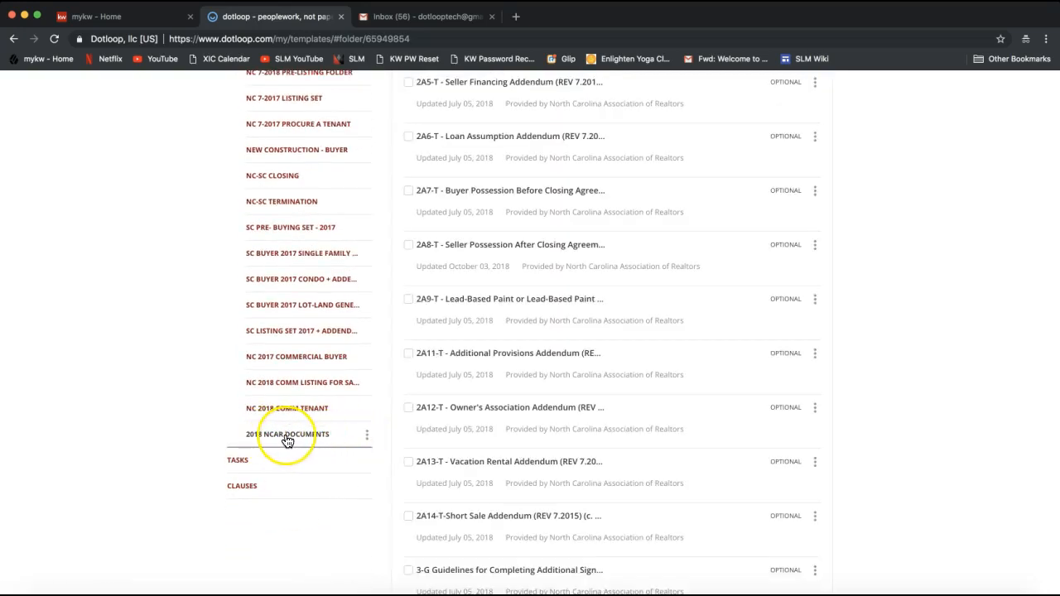
pyautogui.scroll(3, 286, 439)
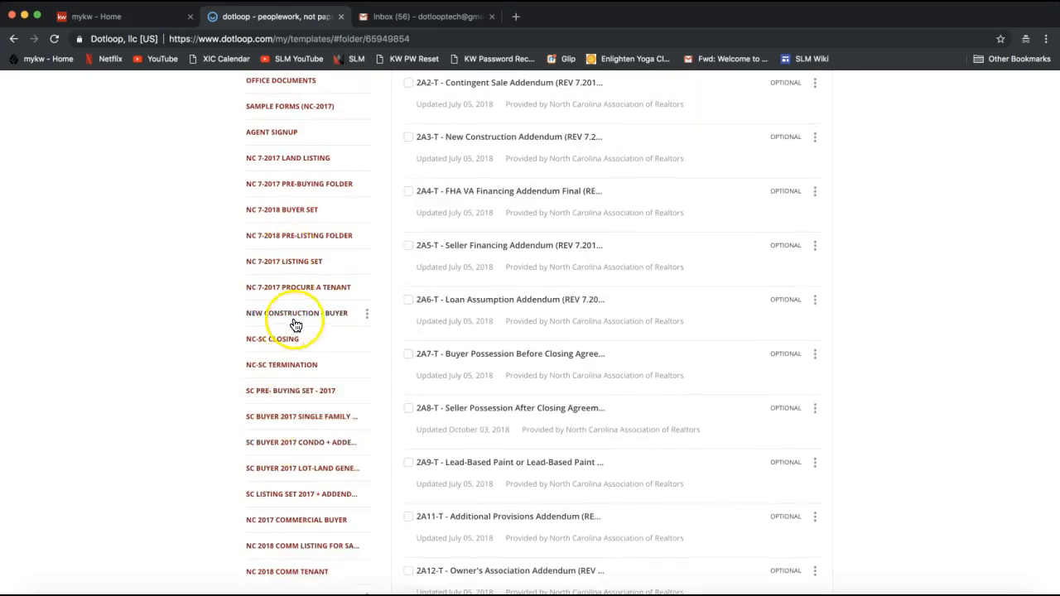
pyautogui.scroll(5, 367, 303)
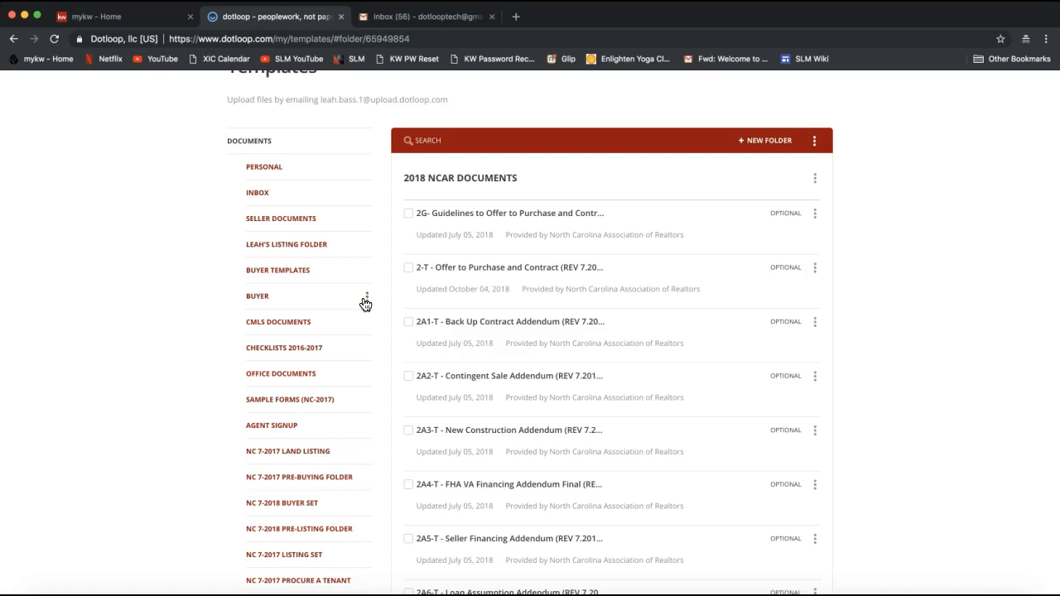
pyautogui.click(440, 141)
pyautogui.click(457, 144)
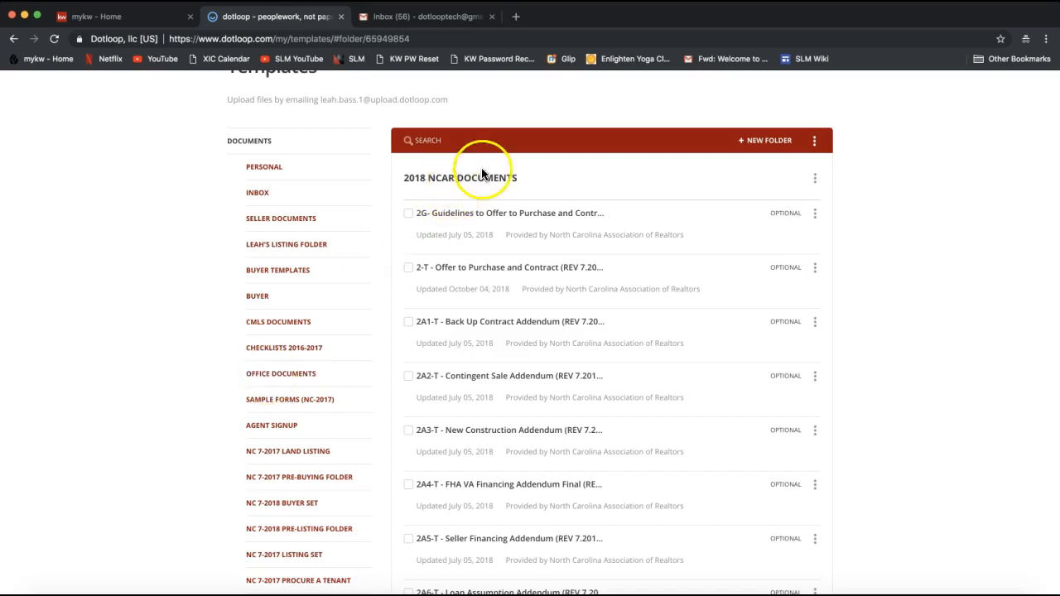
pyautogui.scroll(2, 493, 174)
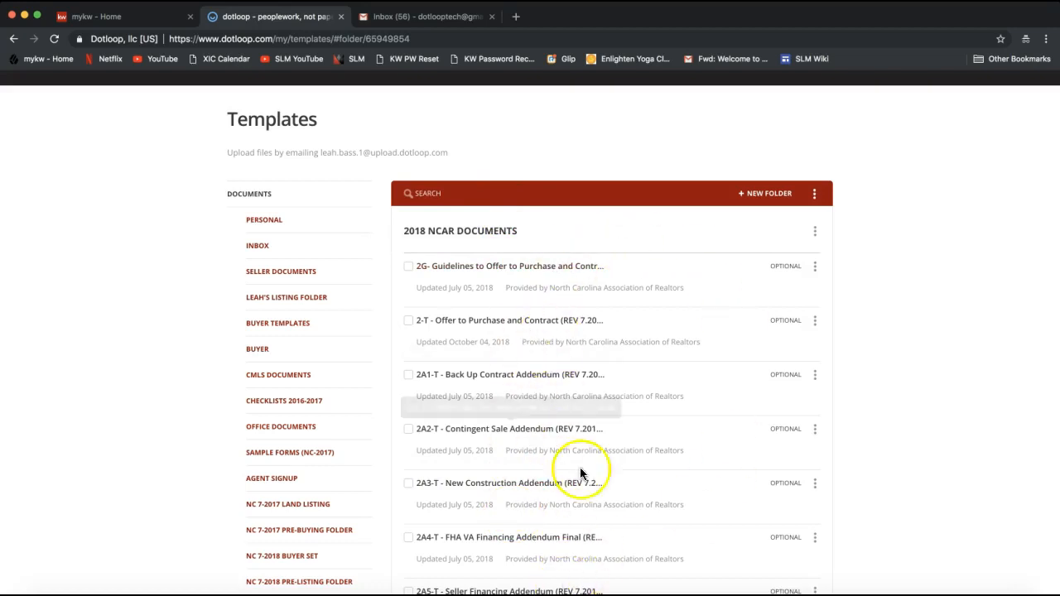
pyautogui.click(431, 197)
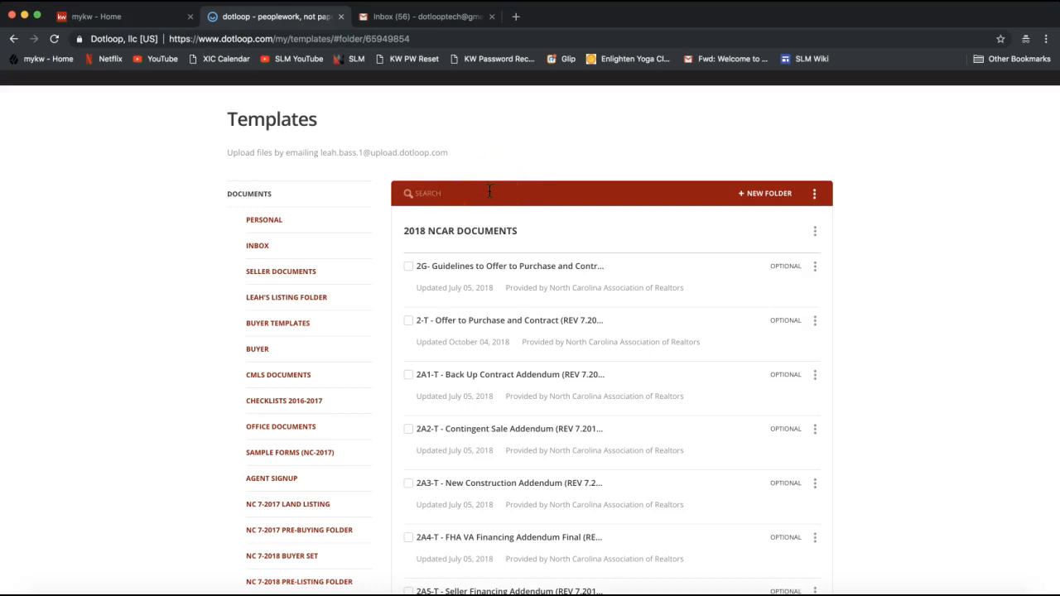
pyautogui.click(481, 189)
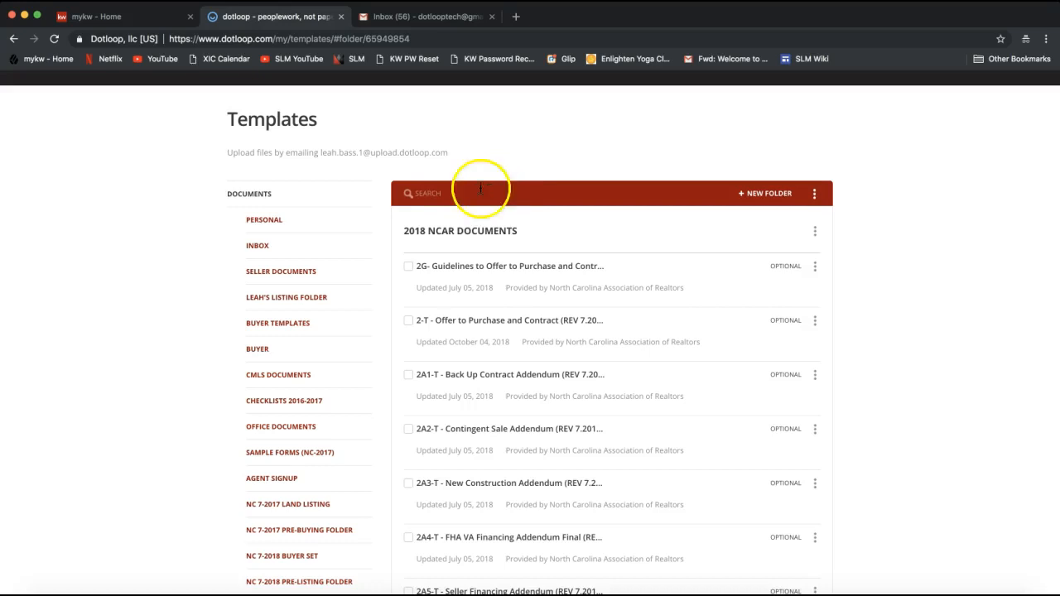
pyautogui.click(425, 193)
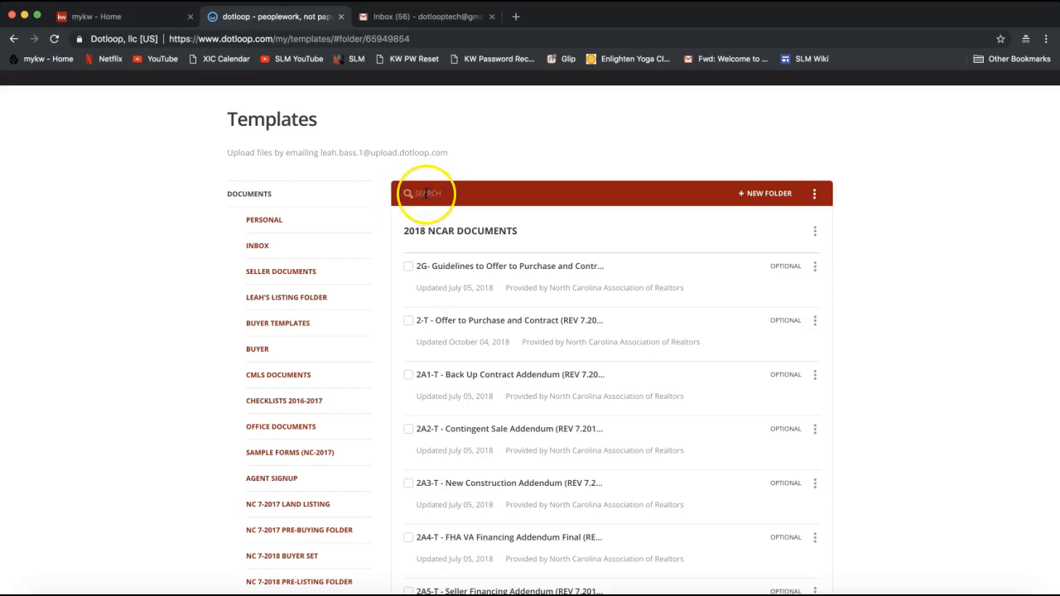
# - Filter the NCAR templates by 'listing' and point out the 101 listing agreement form
pyautogui.click(425, 193)
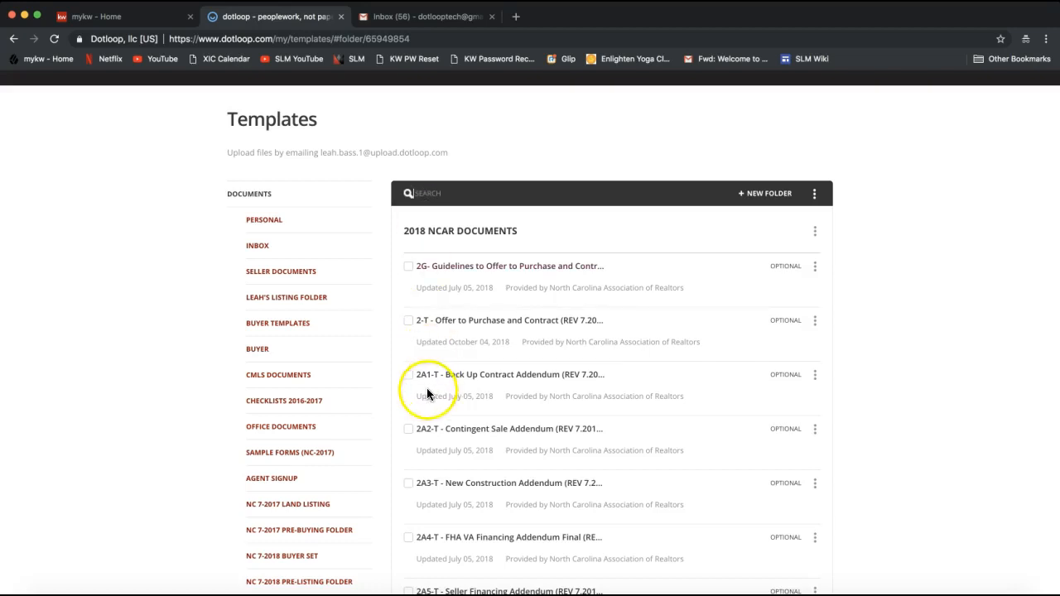
pyautogui.write('listing')
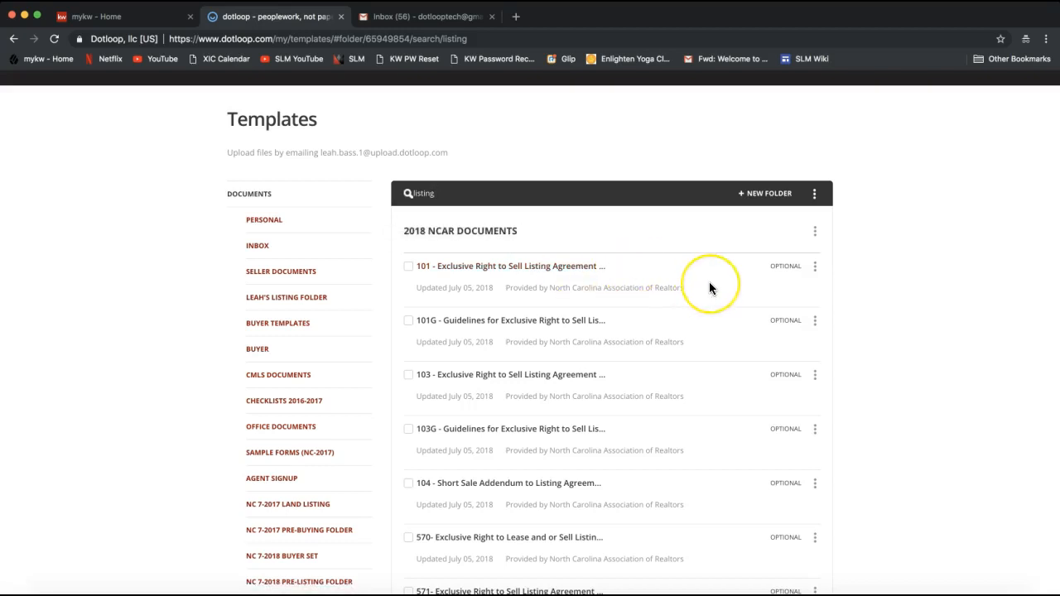
pyautogui.click(533, 280)
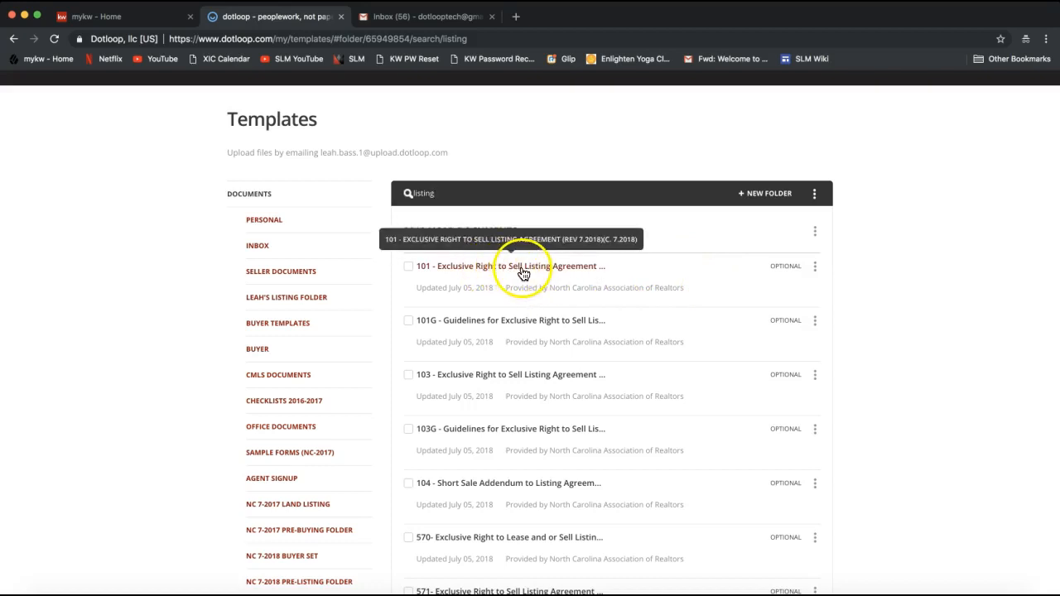
pyautogui.click(816, 274)
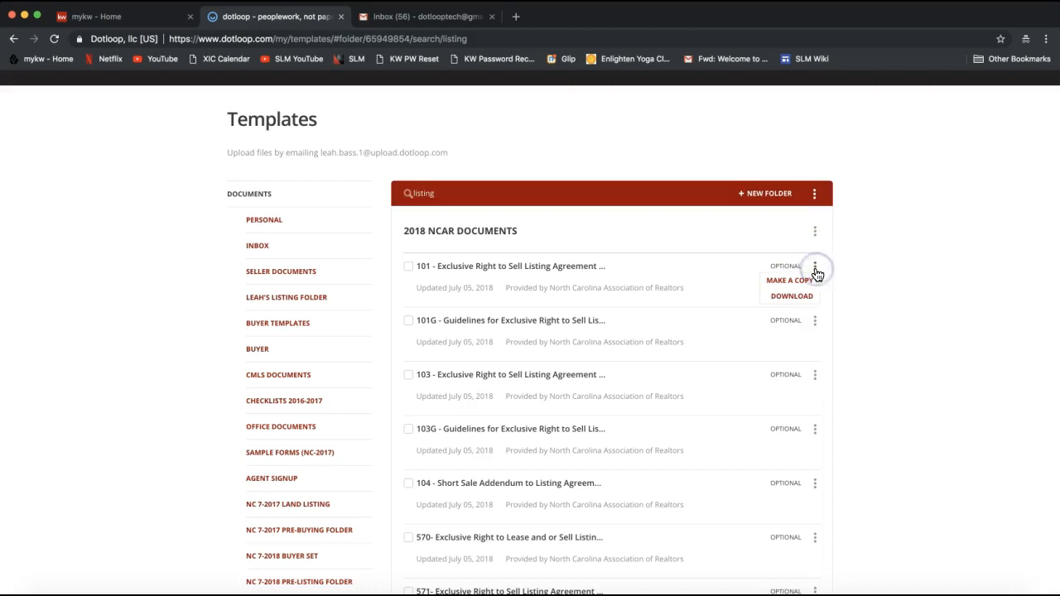
pyautogui.click(818, 266)
pyautogui.click(816, 267)
pyautogui.click(789, 298)
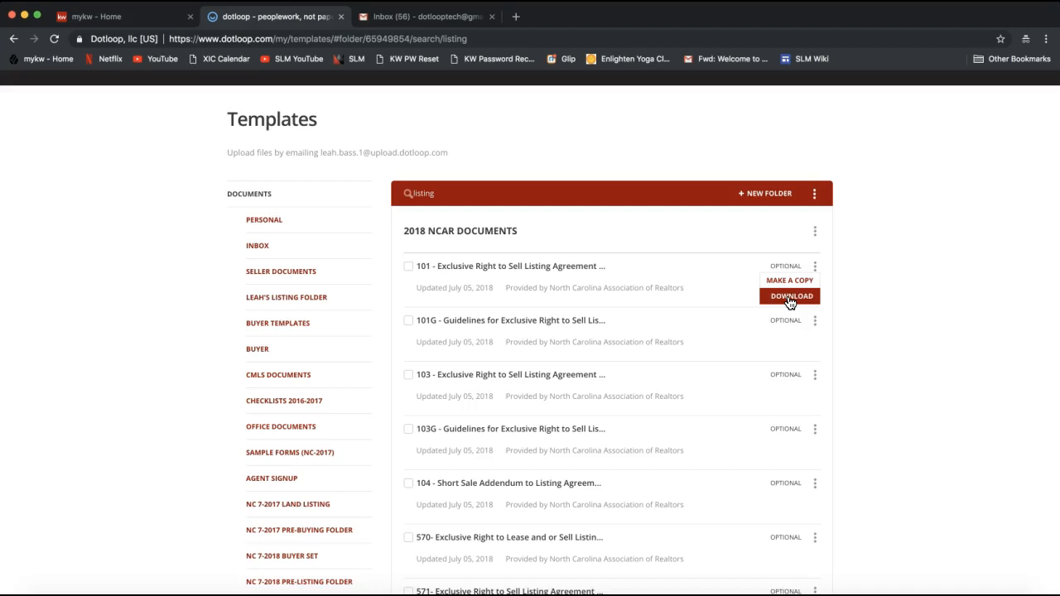
pyautogui.click(885, 252)
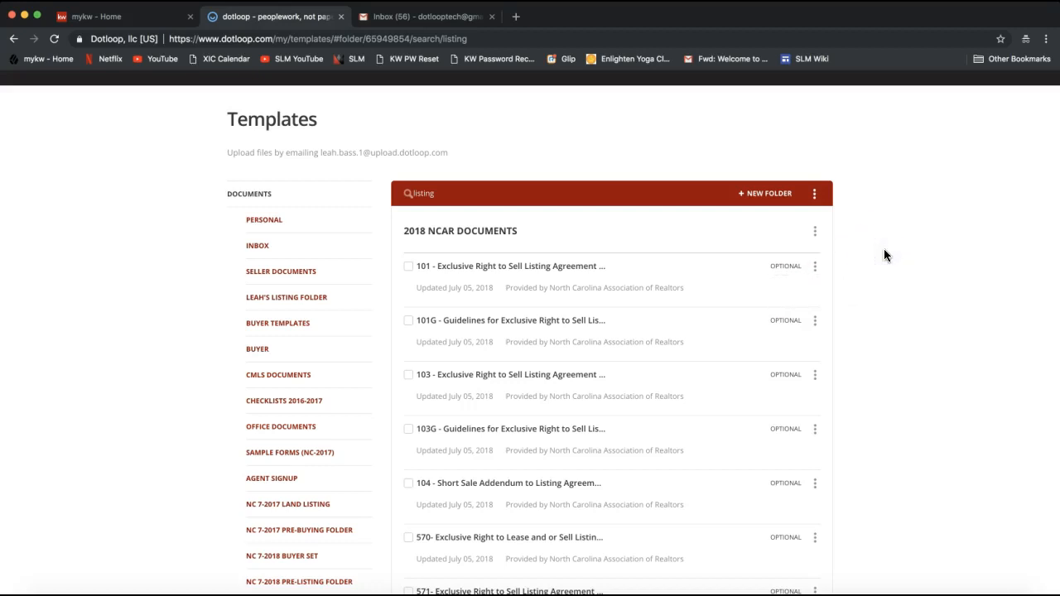
pyautogui.scroll(2, 884, 254)
pyautogui.click(785, 219)
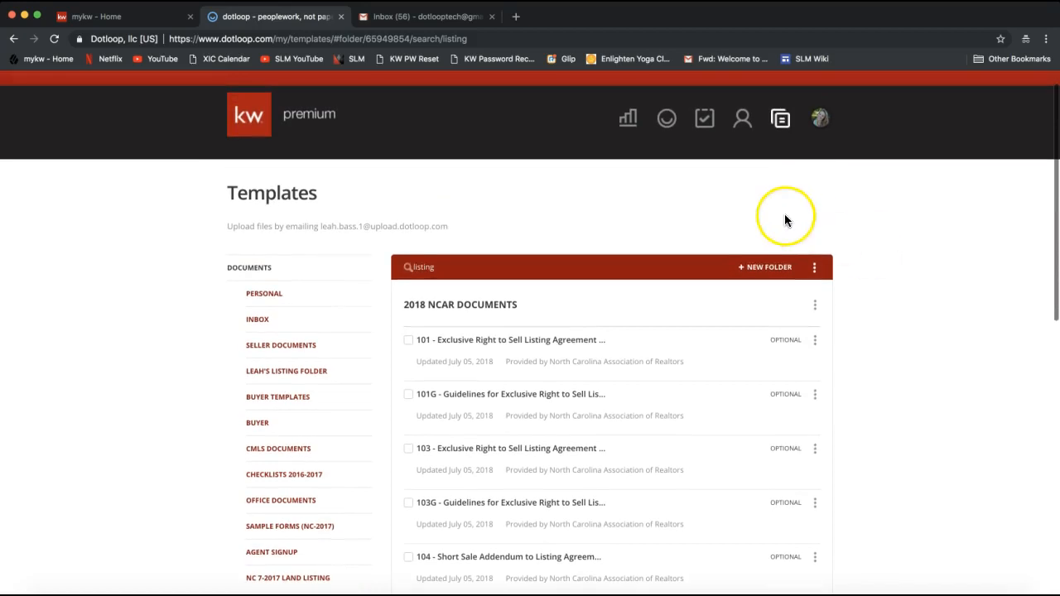
pyautogui.click(781, 124)
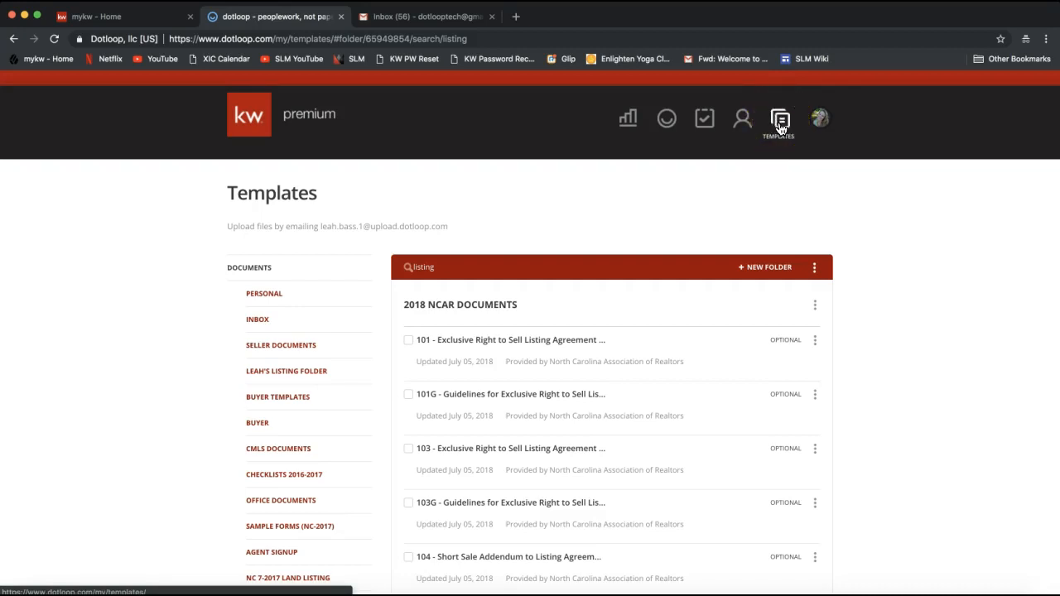
pyautogui.scroll(-5, 169, 394)
pyautogui.scroll(-3, 172, 401)
pyautogui.click(258, 274)
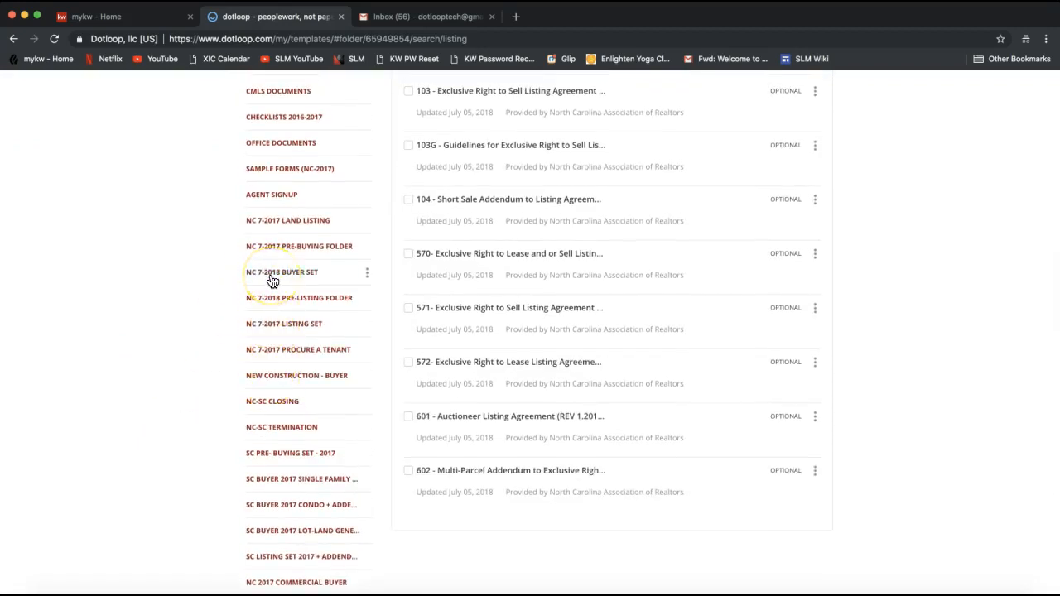
pyautogui.scroll(5, 271, 282)
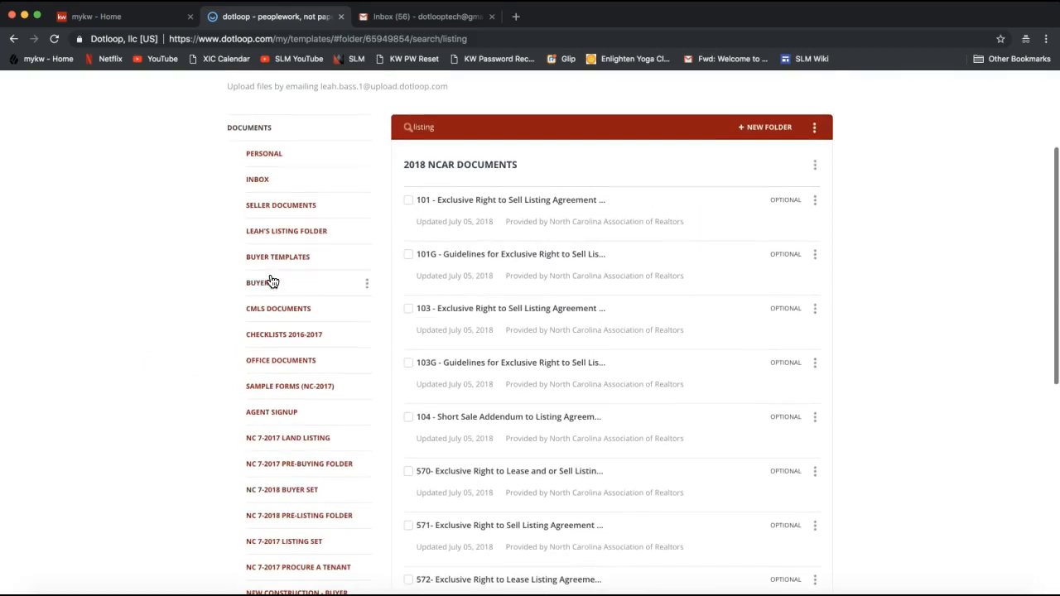
pyautogui.click(492, 135)
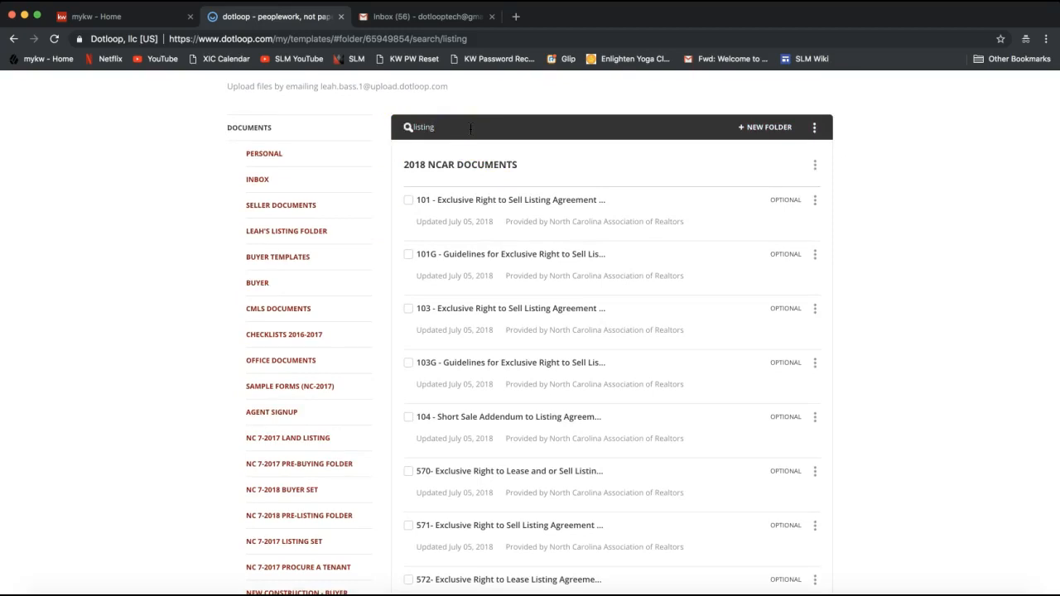
pyautogui.click(816, 203)
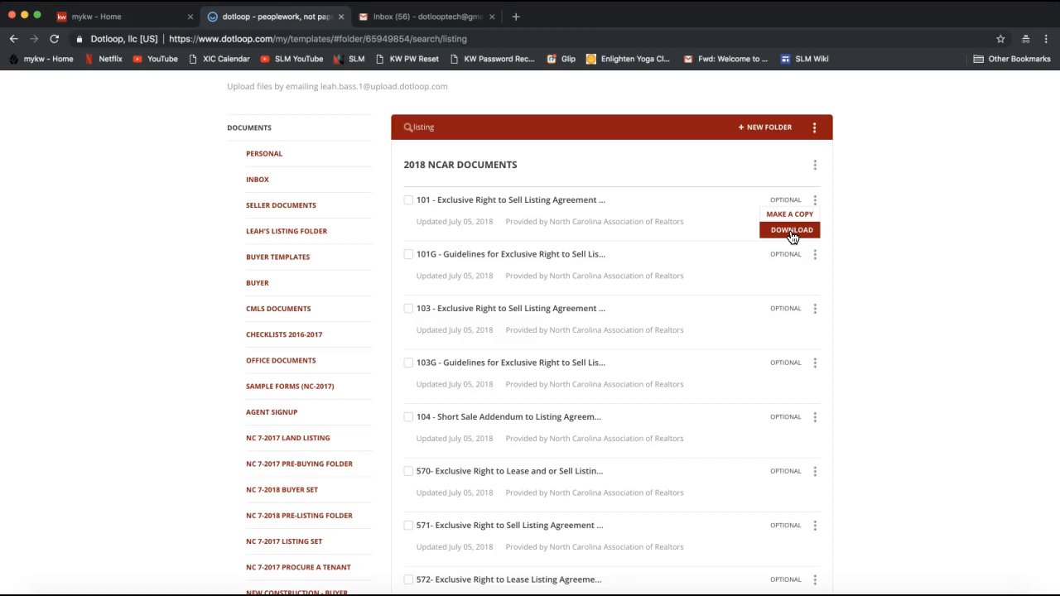
pyautogui.click(874, 183)
pyautogui.scroll(3, 874, 183)
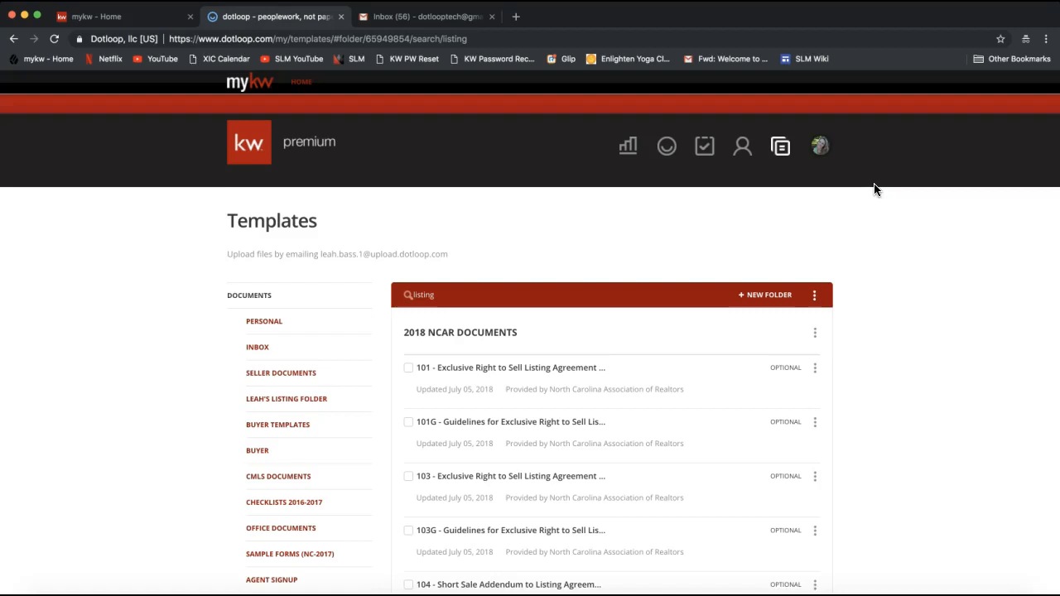
# - Return to the Loops page listing the existing loops
pyautogui.click(673, 146)
pyautogui.click(668, 154)
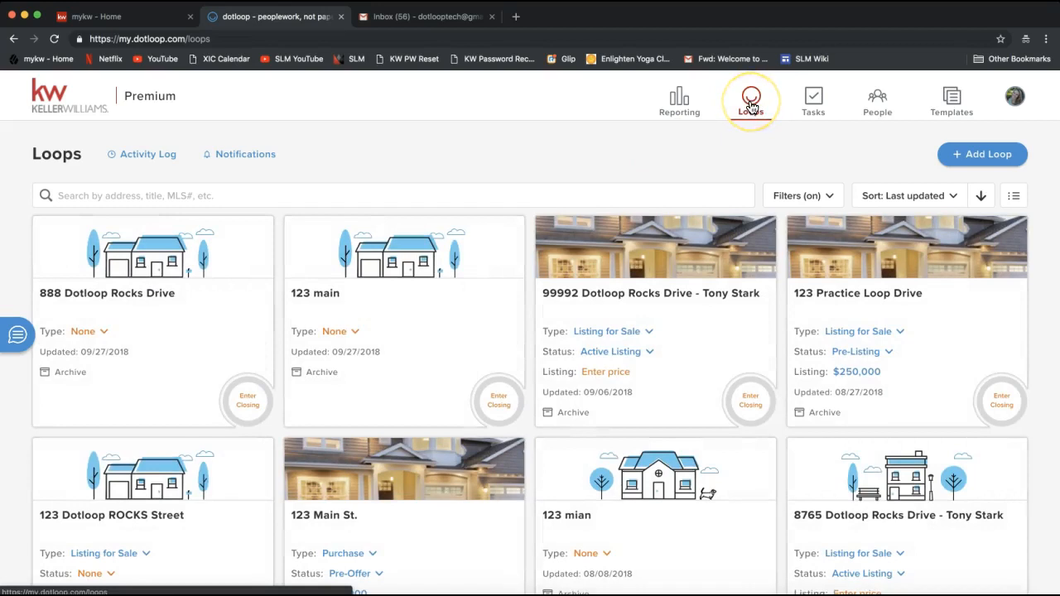
pyautogui.click(751, 106)
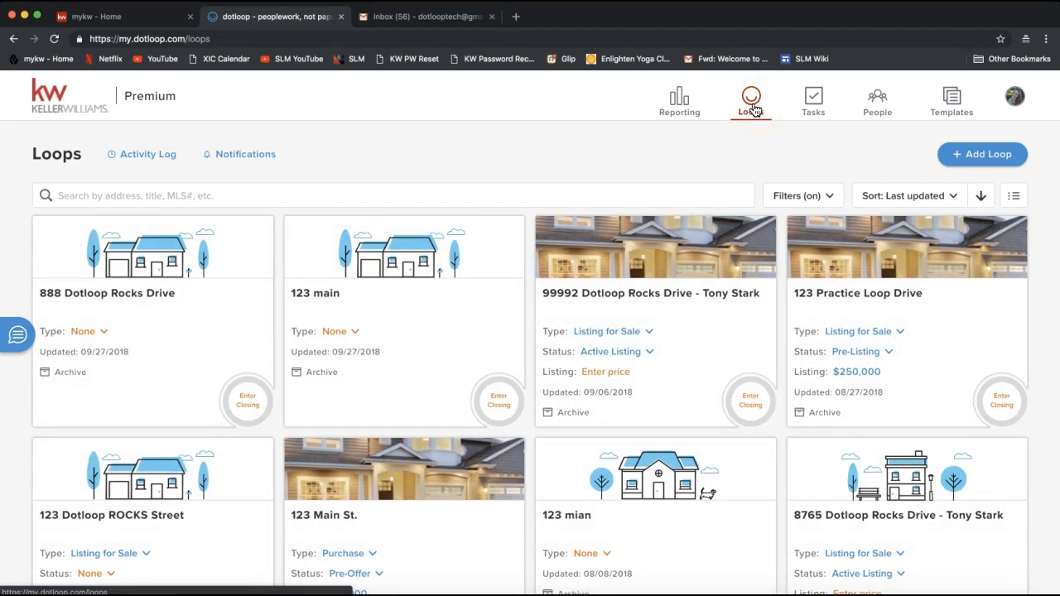
pyautogui.click(753, 109)
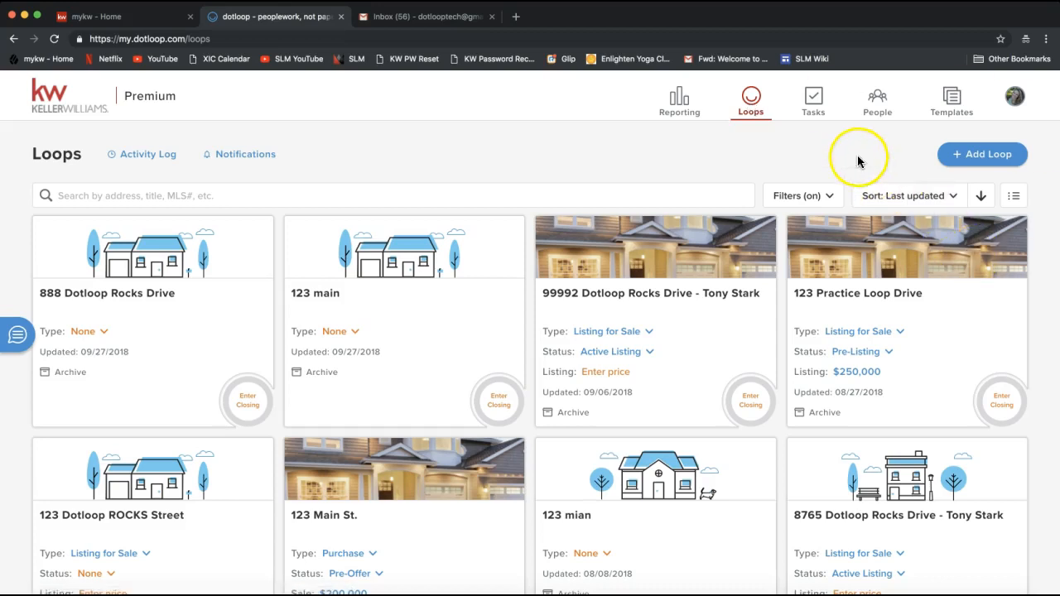
# - Start a new loop, enter the property address, and add the extra MLS digits to it
pyautogui.click(985, 156)
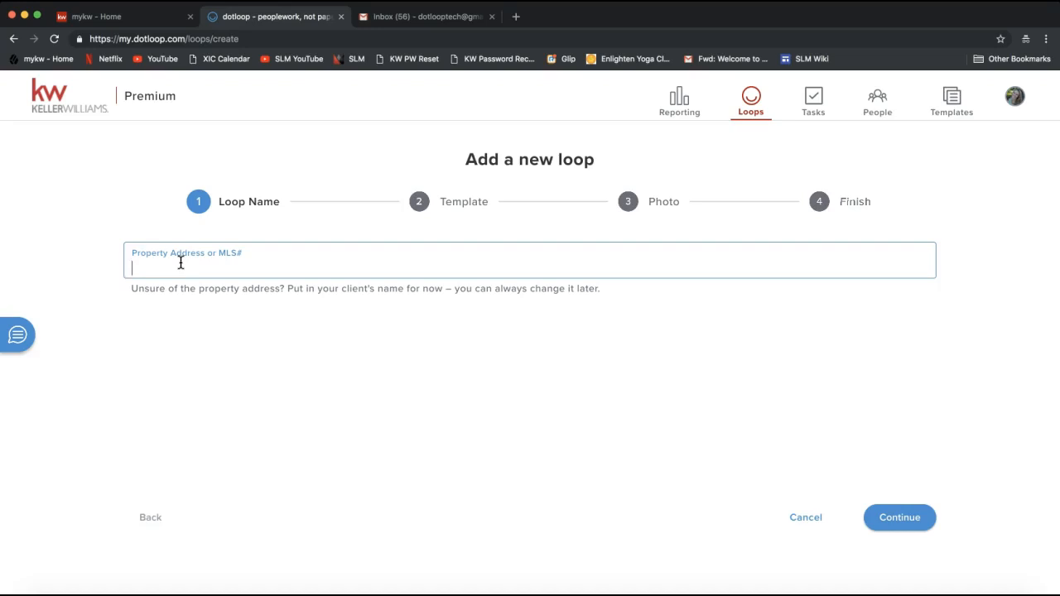
pyautogui.write('12345 P')
pyautogui.write('ra')
pyautogui.press('BackSpace')
pyautogui.press('BackSpace')
pyautogui.press('BackSpace')
pyautogui.write('Dotloop')
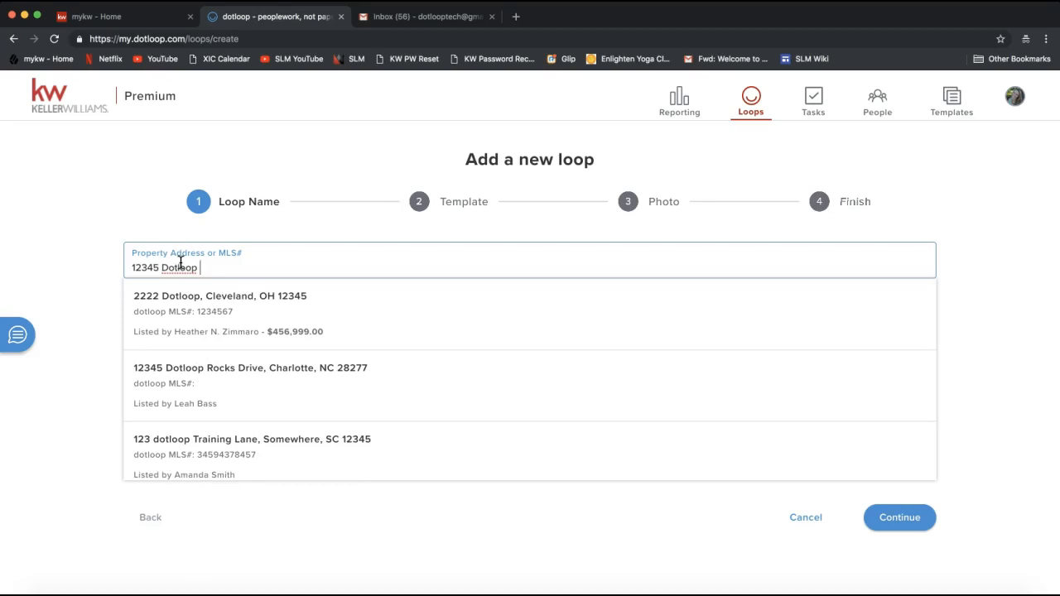
pyautogui.write('Rocks Drive')
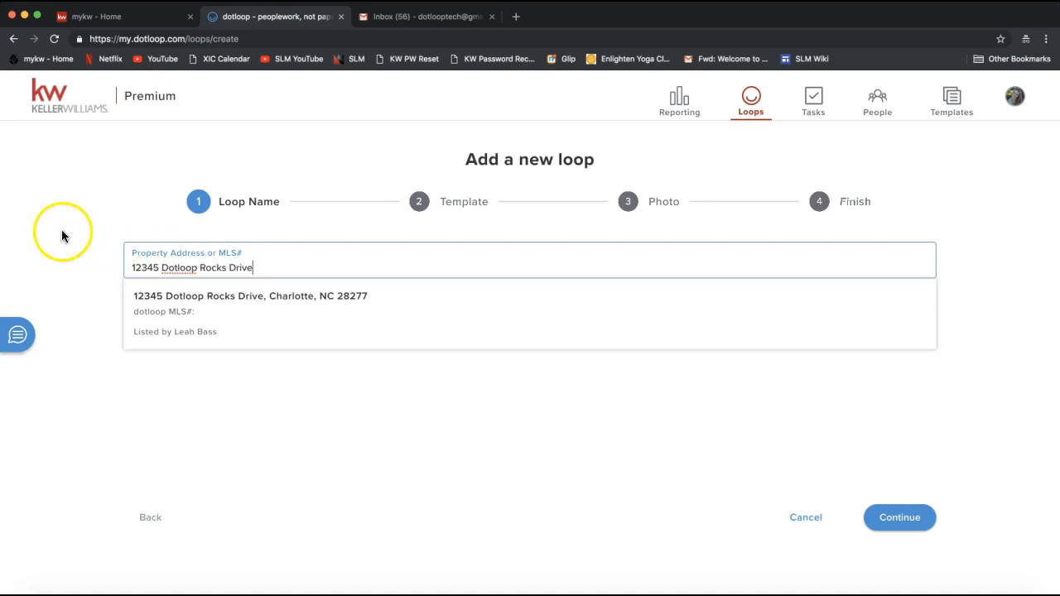
pyautogui.click(158, 268)
pyautogui.write('67')
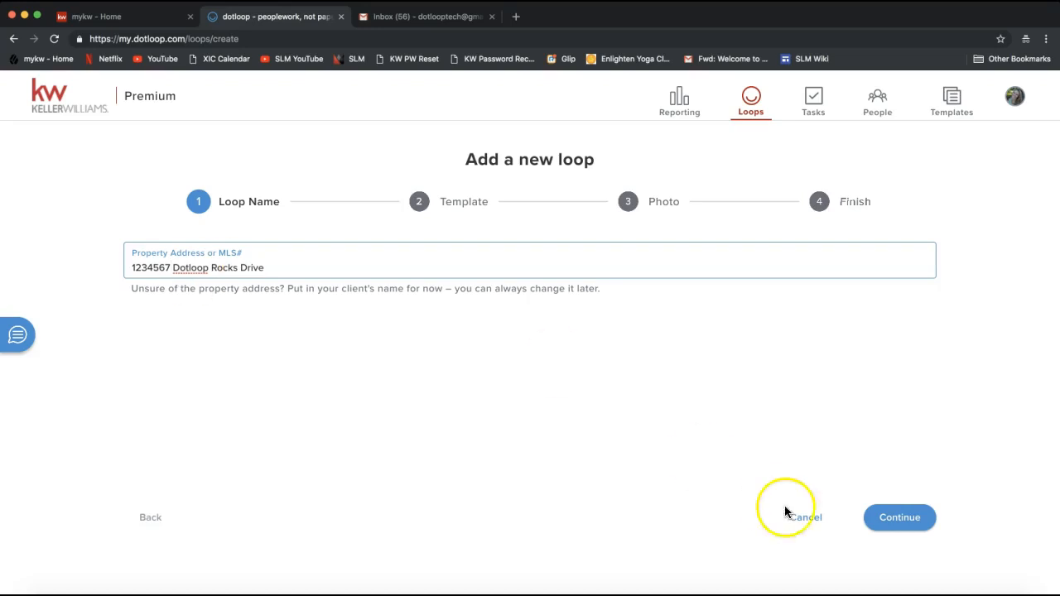
# - Accept the loop name, browse the loop templates, and continue without choosing one
pyautogui.click(899, 520)
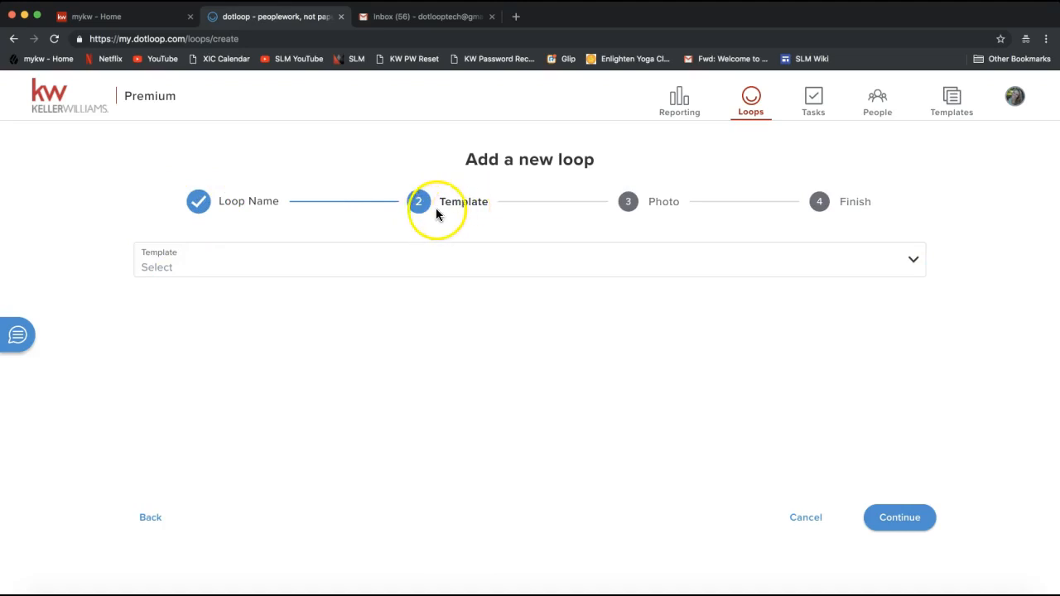
pyautogui.click(312, 270)
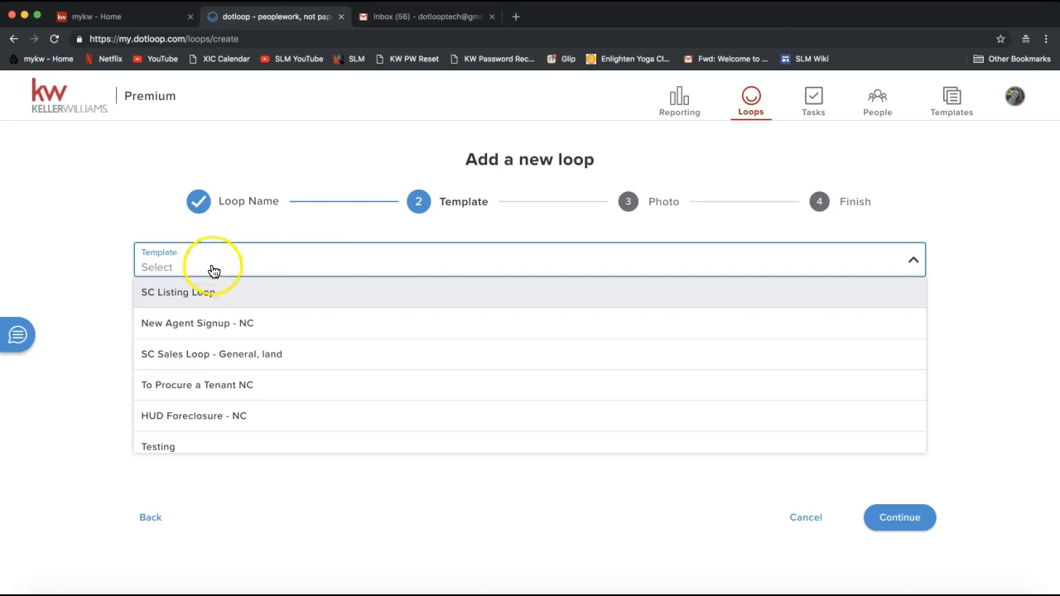
pyautogui.scroll(-3, 197, 311)
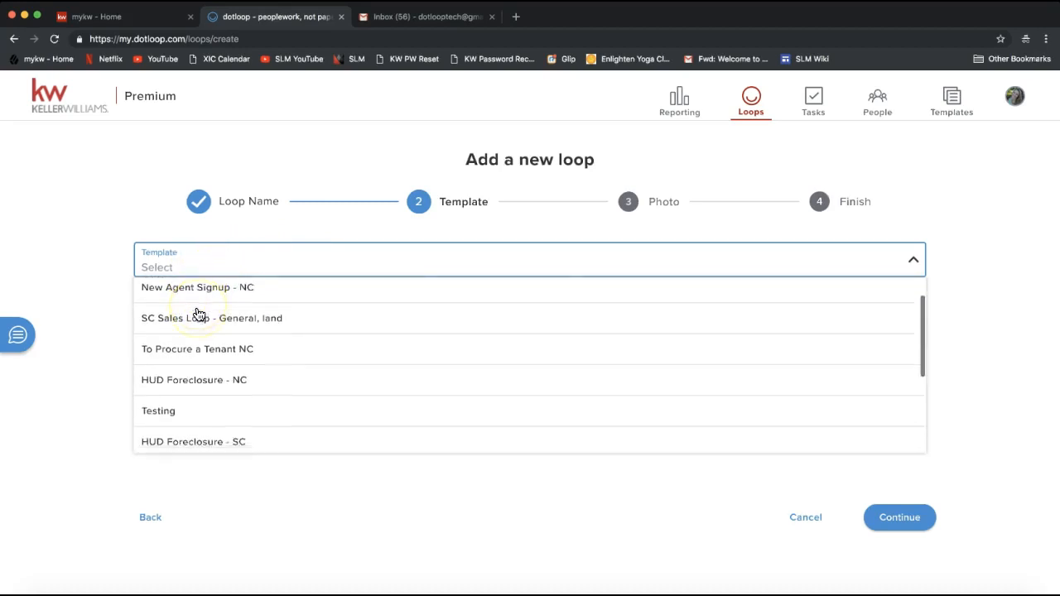
pyautogui.scroll(-2, 197, 311)
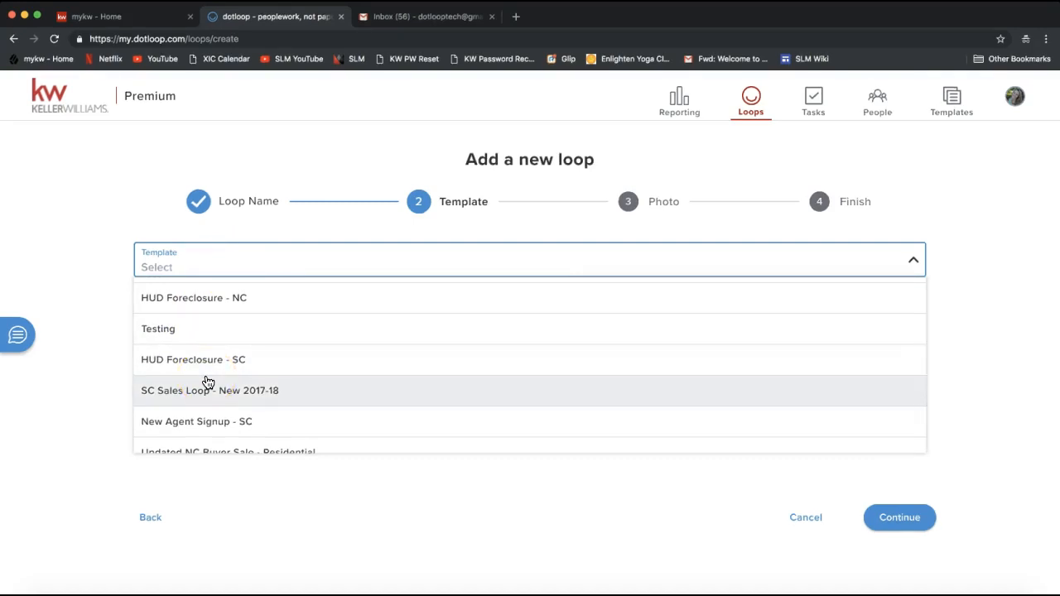
pyautogui.scroll(5, 207, 382)
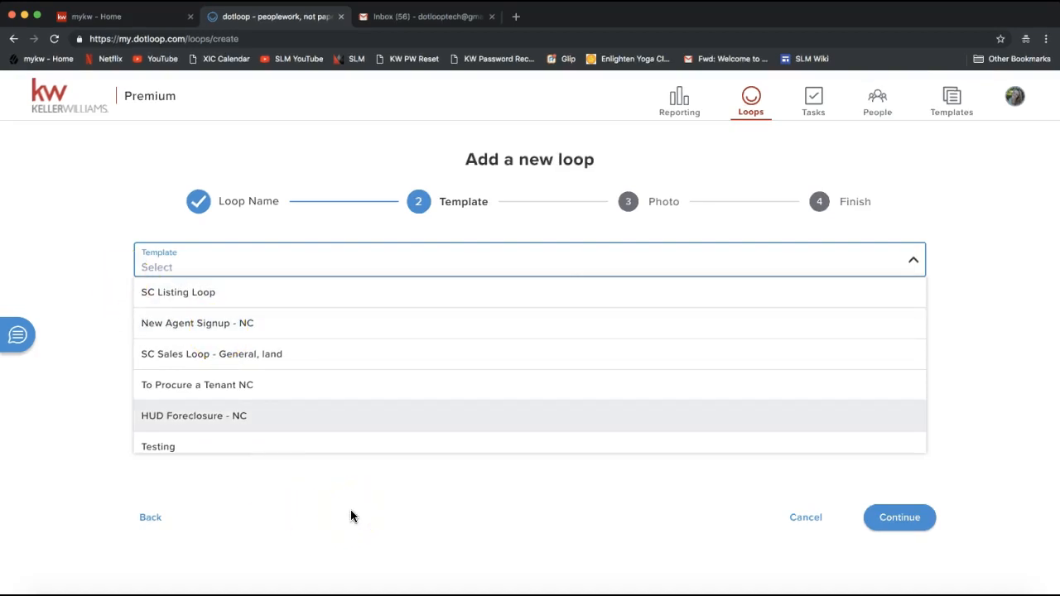
pyautogui.click(351, 517)
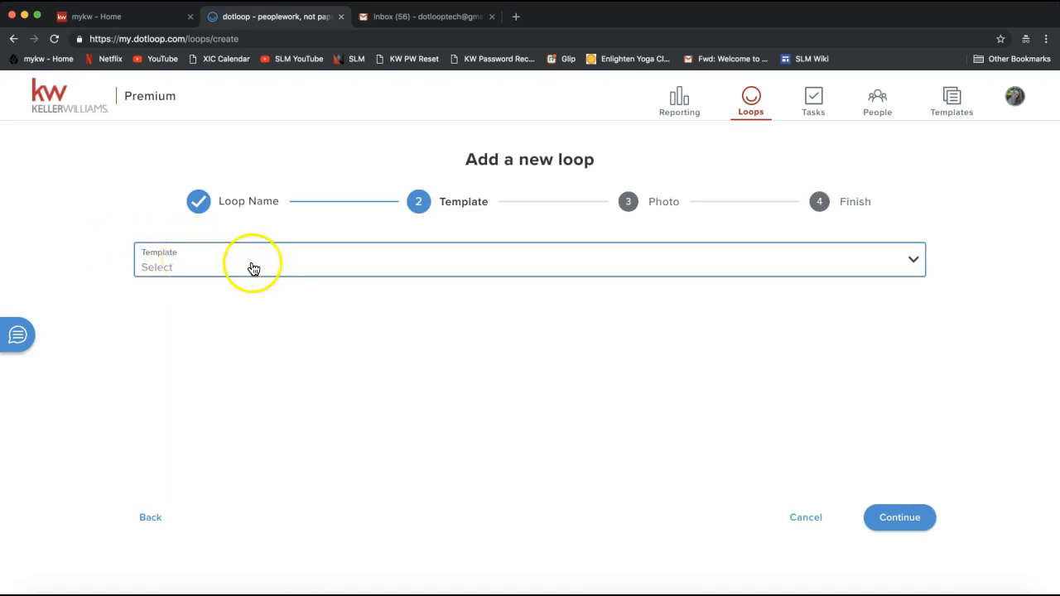
pyautogui.click(909, 527)
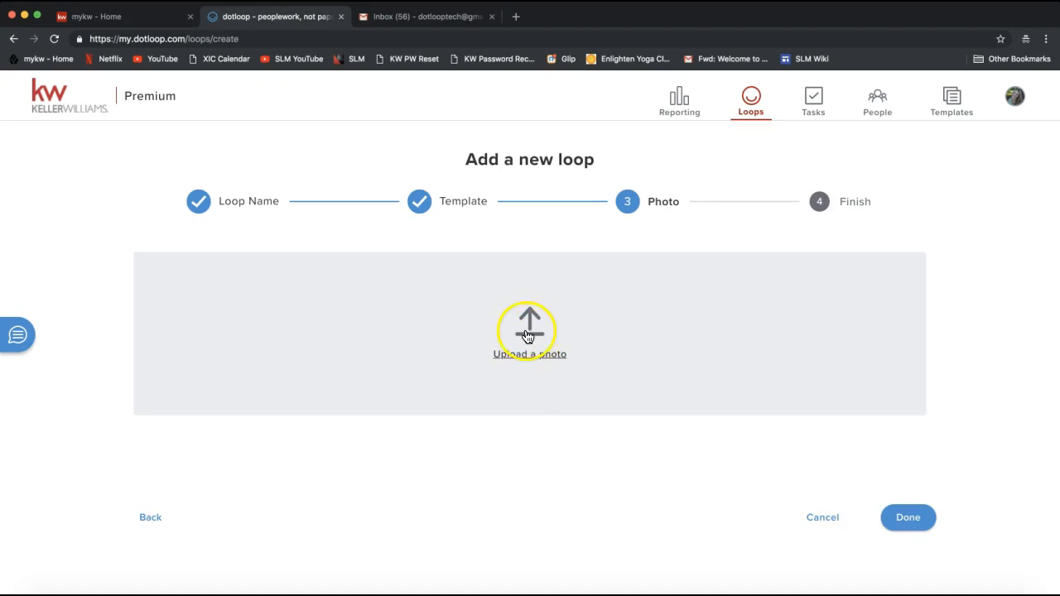
# - Upload the house image from the Desktop as the loop's photo
pyautogui.click(527, 336)
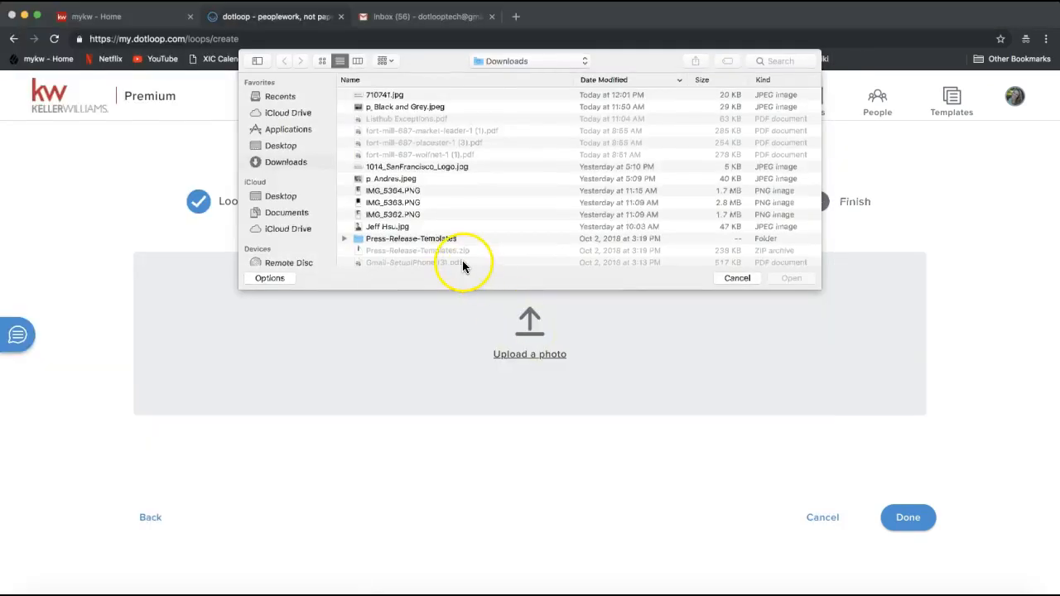
pyautogui.scroll(-10, 406, 160)
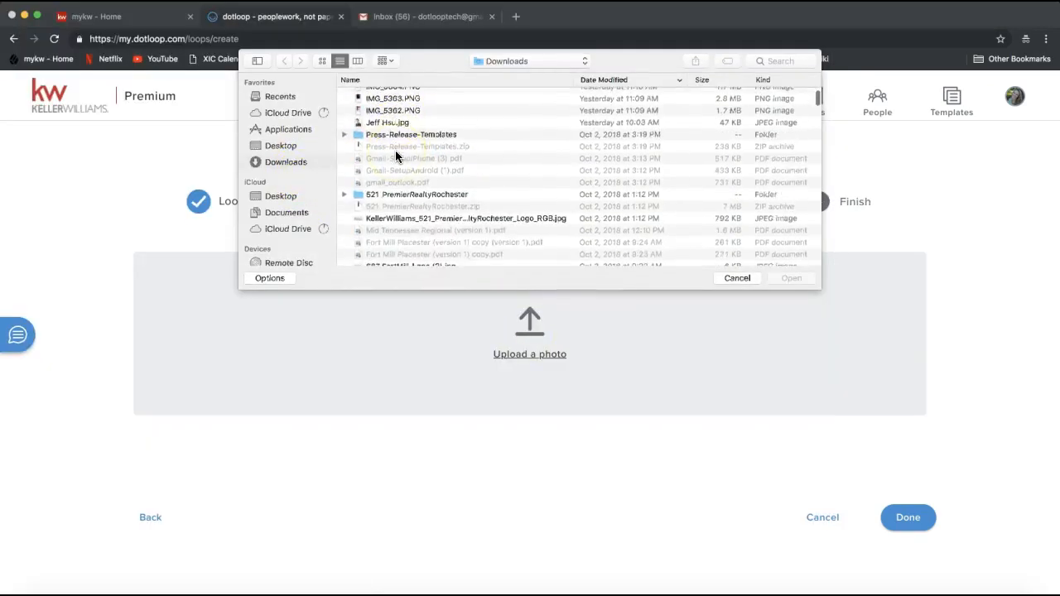
pyautogui.click(280, 145)
pyautogui.scroll(-5, 396, 172)
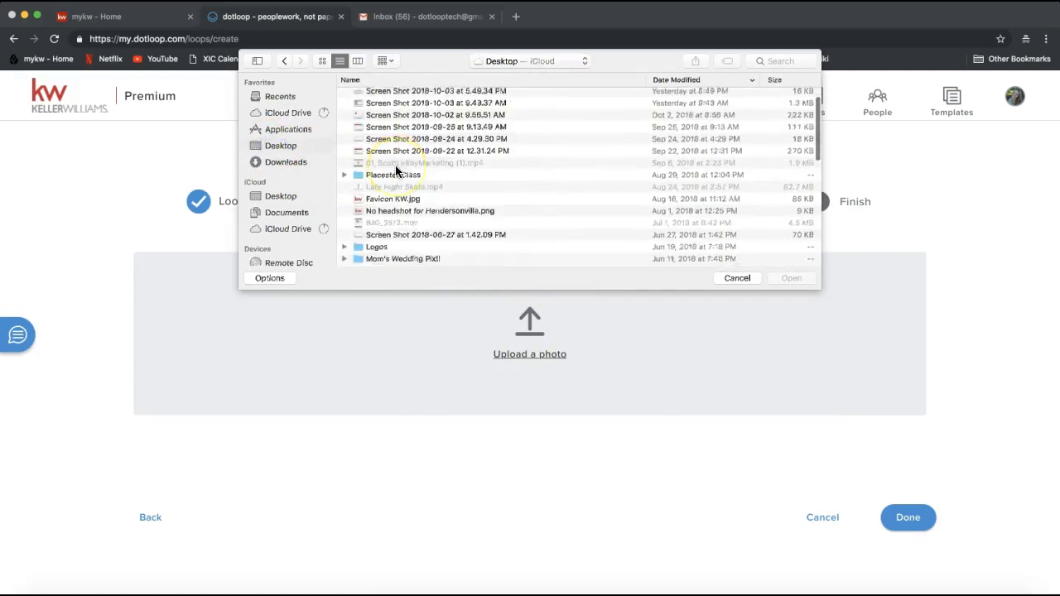
pyautogui.scroll(-5, 396, 171)
pyautogui.doubleClick(384, 157)
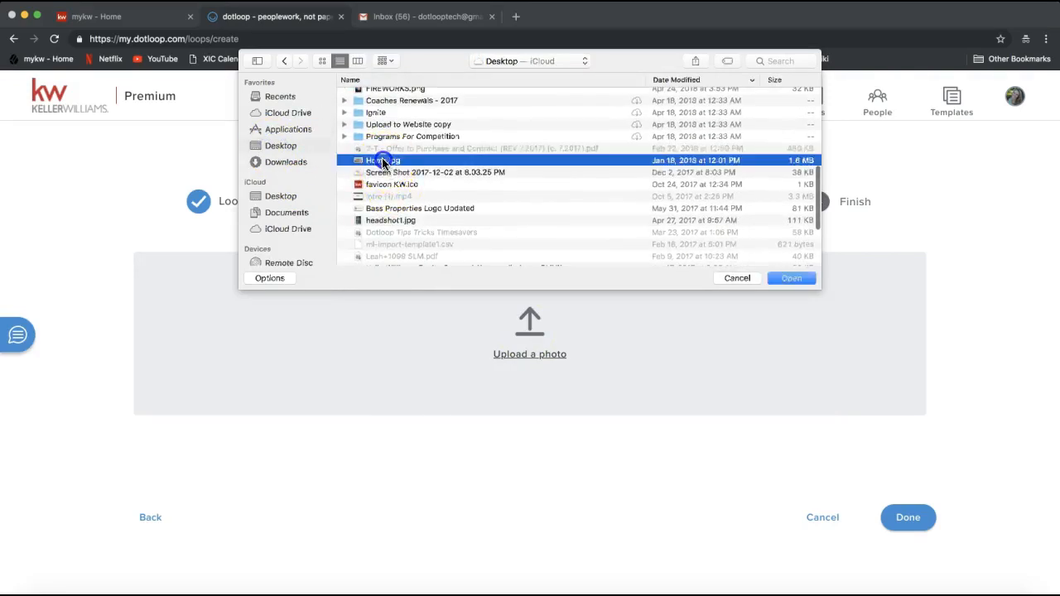
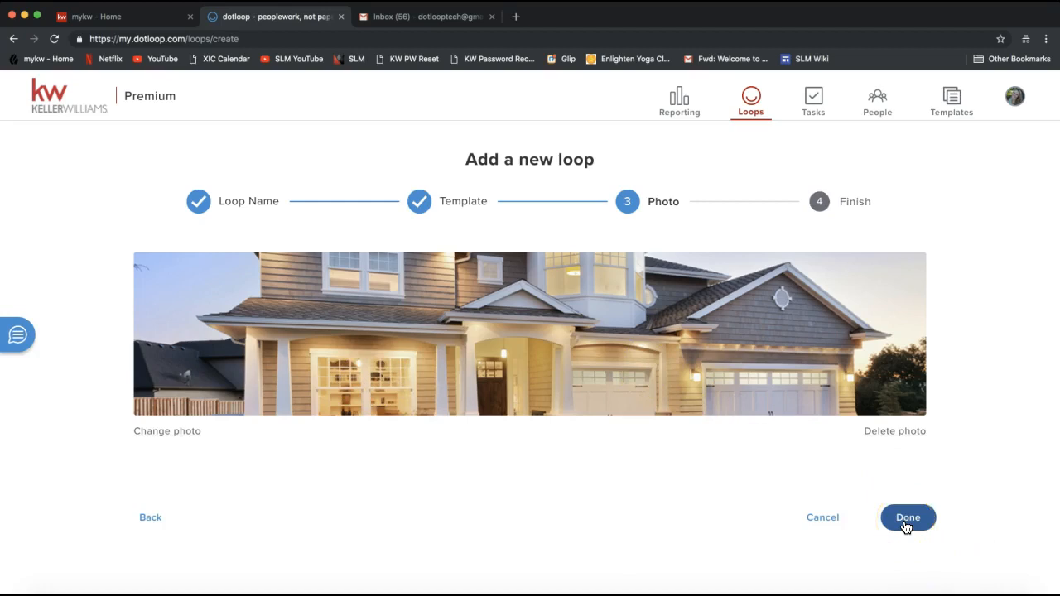
# - Finish the new-loop wizard and open the 1234567 Dotloop Rocks Drive loop
pyautogui.click(907, 522)
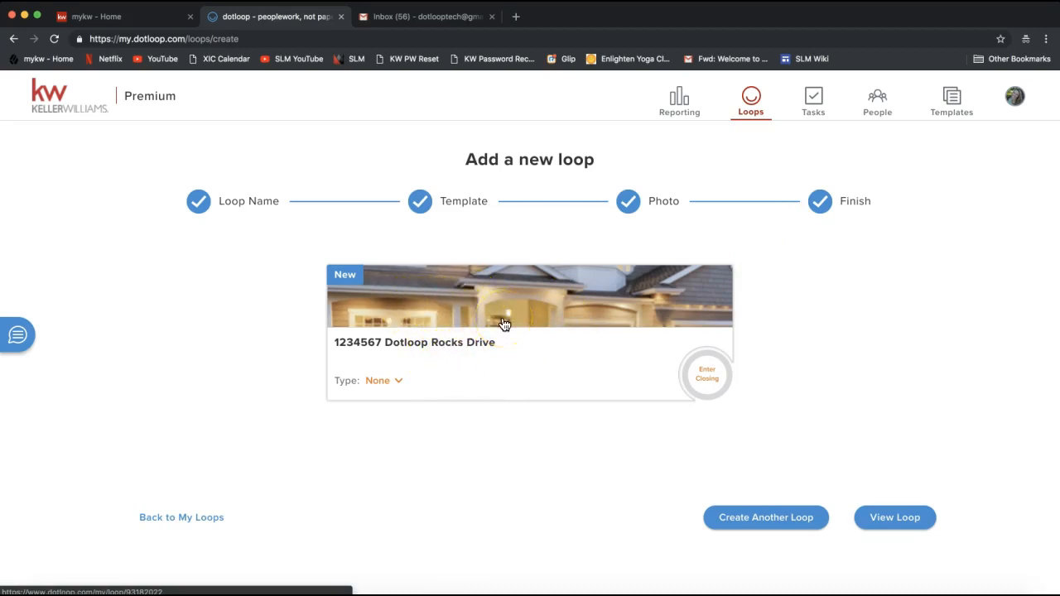
pyautogui.click(908, 527)
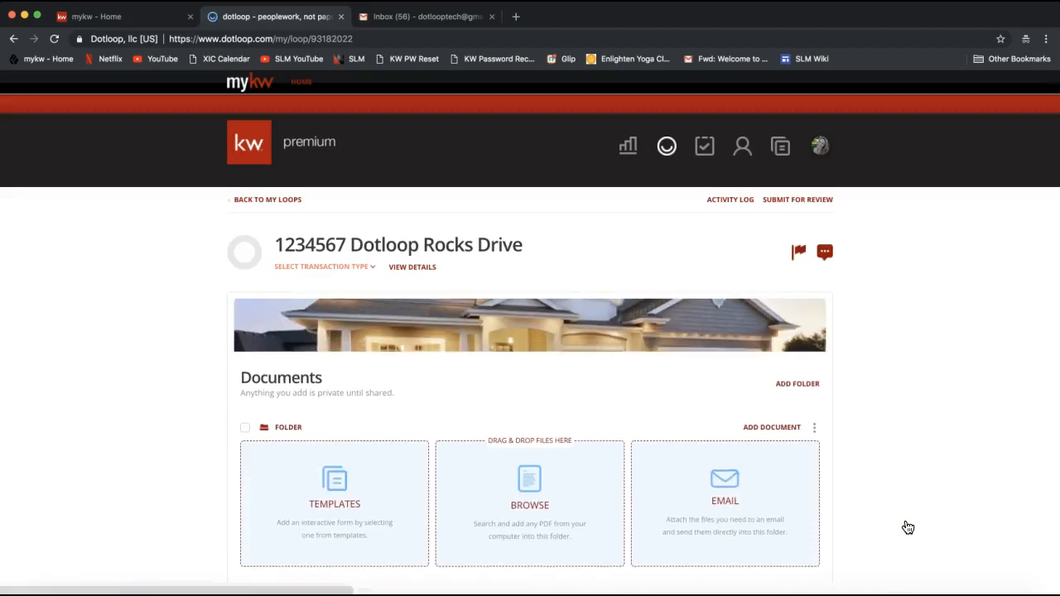
# - Scroll down the loop page to review its Documents section
pyautogui.click(887, 340)
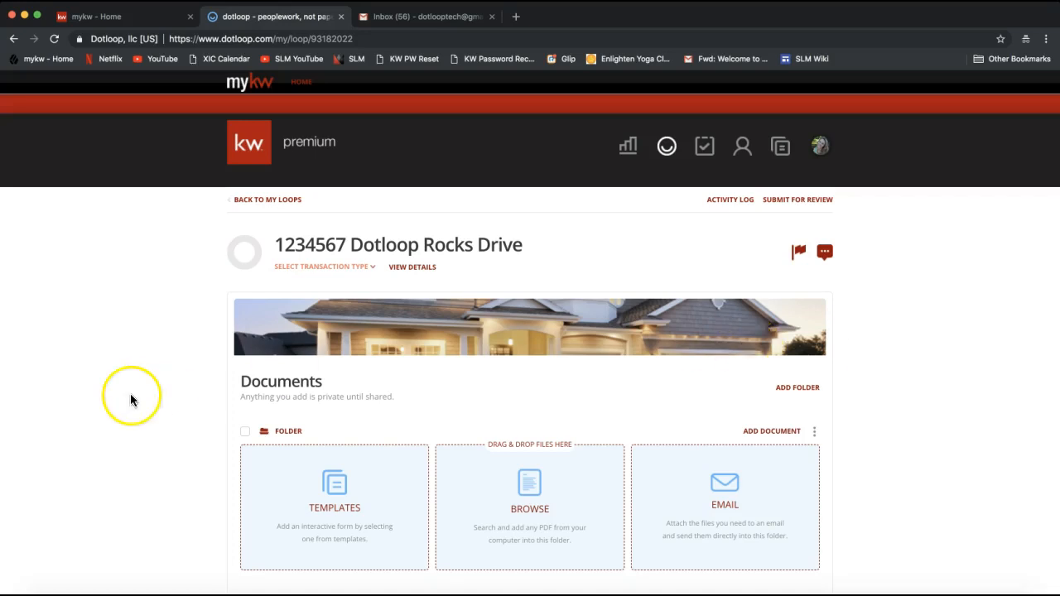
pyautogui.scroll(-2, 130, 396)
pyautogui.scroll(-1, 183, 351)
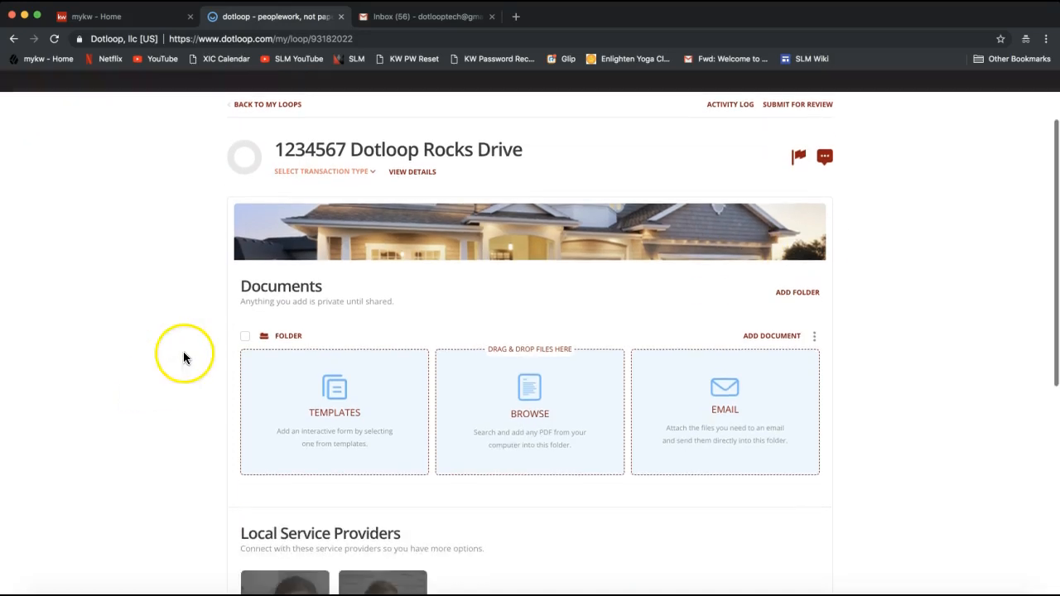
pyautogui.doubleClick(286, 288)
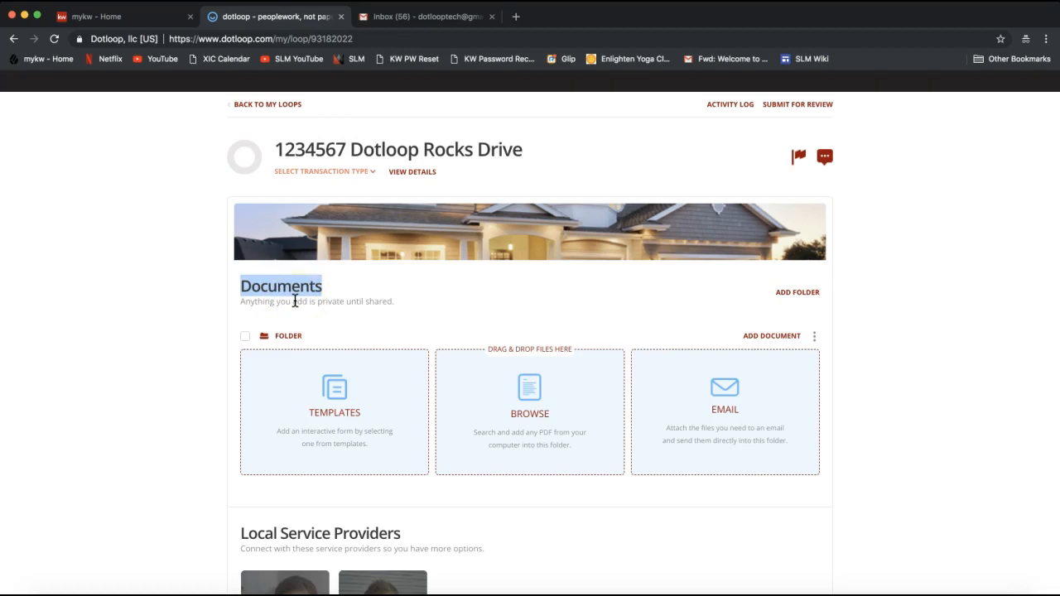
pyautogui.click(346, 392)
pyautogui.click(413, 309)
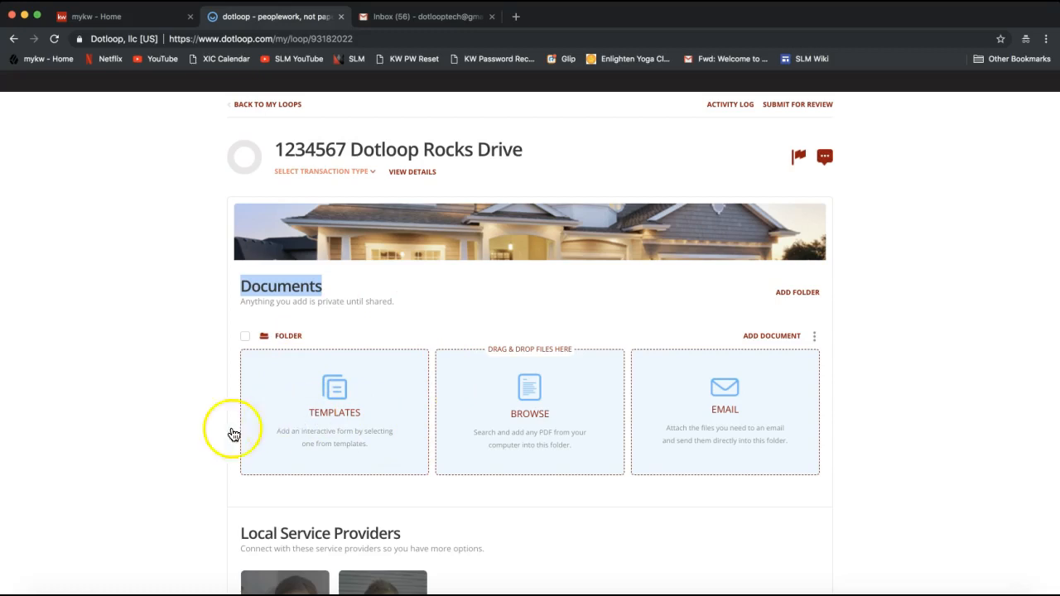
# - Review the People and Add tasks sections, then return to the top of the loop page
pyautogui.scroll(-3, 173, 421)
pyautogui.scroll(-5, 173, 423)
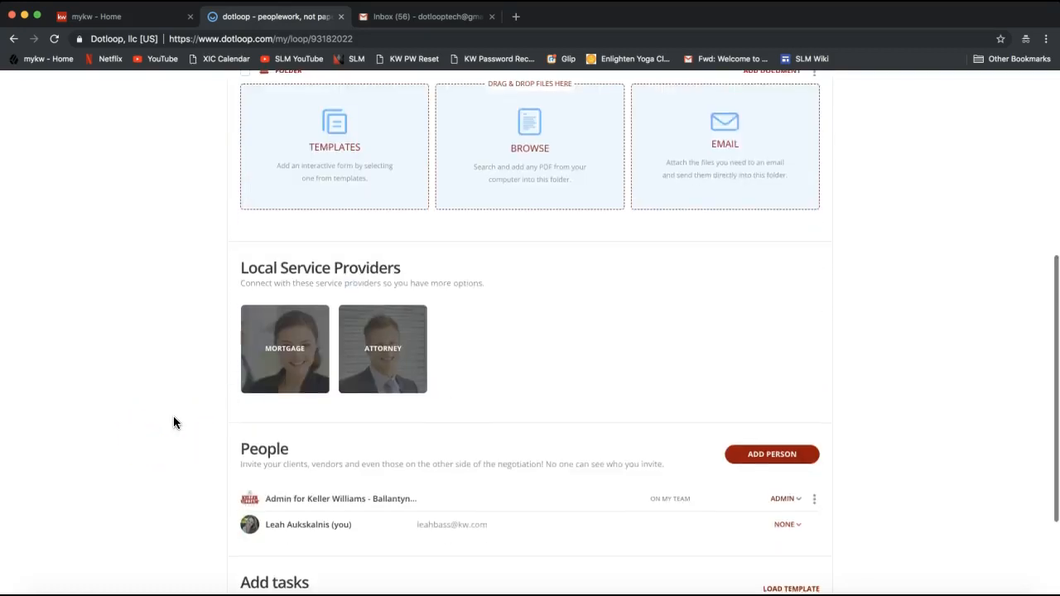
pyautogui.doubleClick(264, 351)
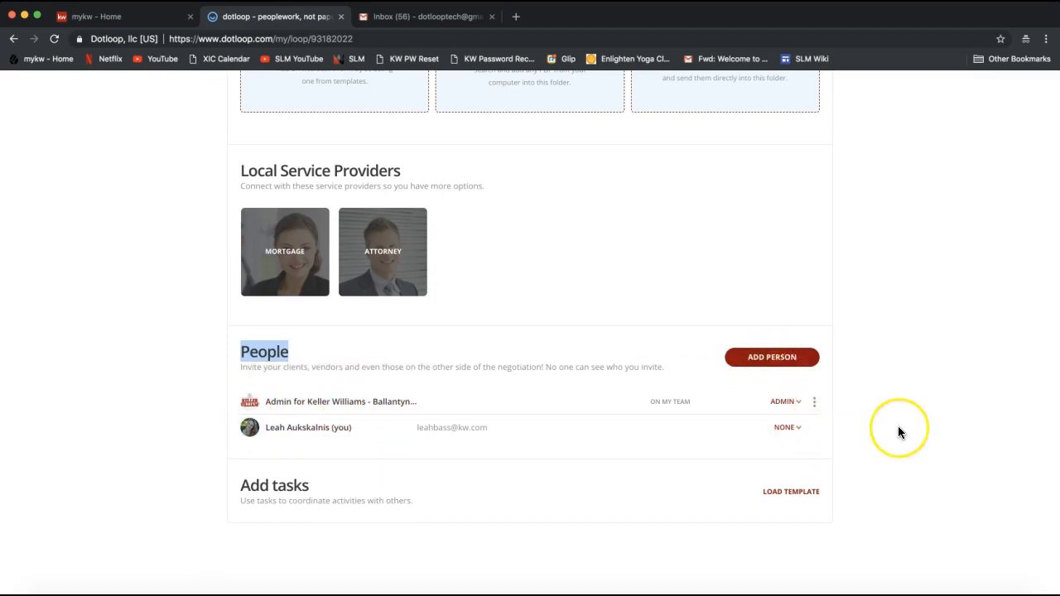
pyautogui.scroll(-1, 898, 425)
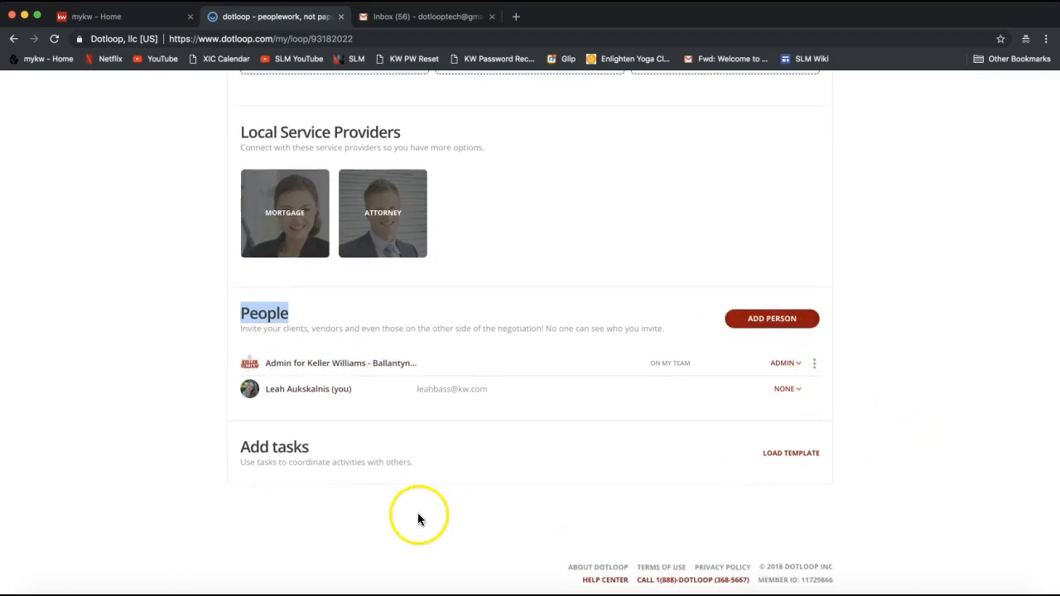
pyautogui.scroll(-1, 419, 519)
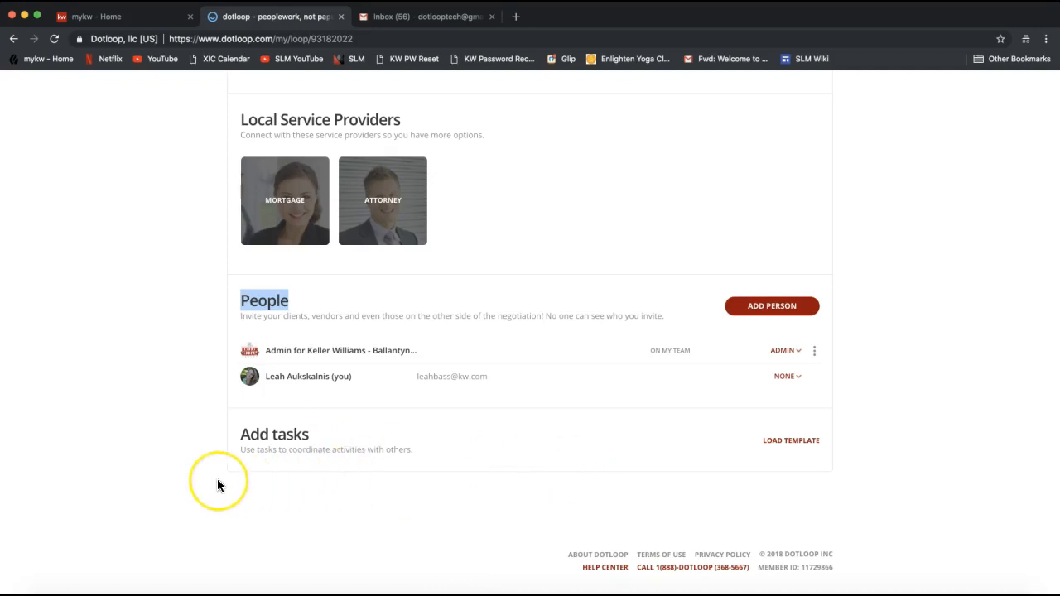
pyautogui.scroll(10, 217, 485)
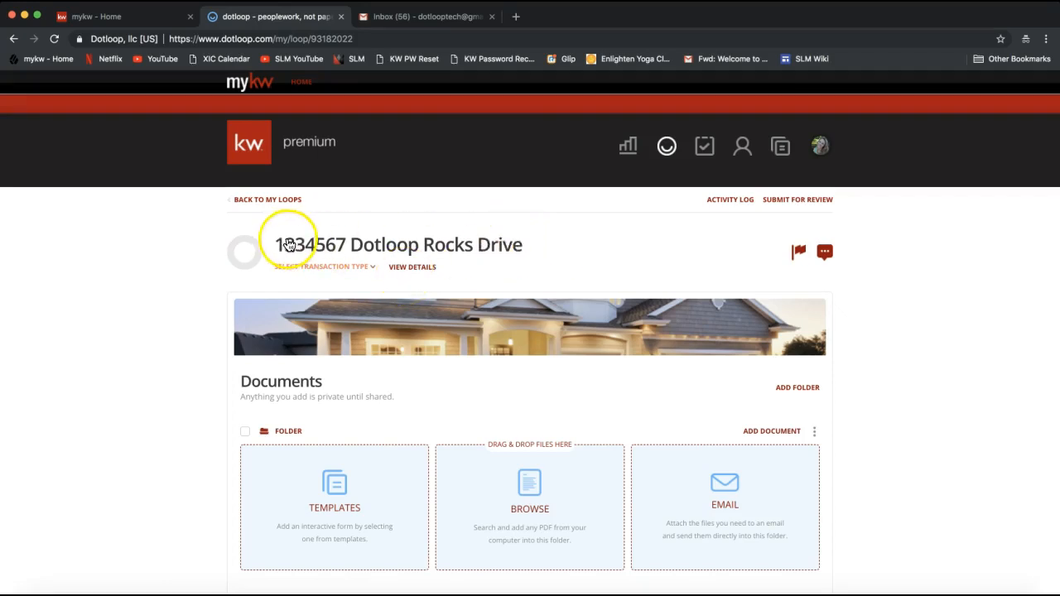
# - Open VIEW DETAILS and review the blank transaction type, people, address and financials fields
pyautogui.click(410, 267)
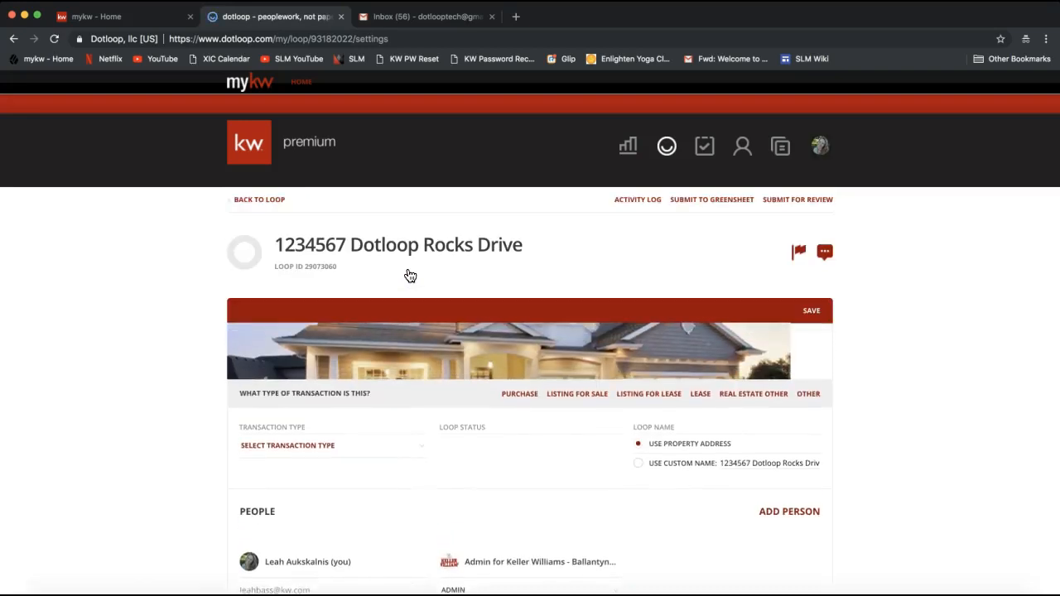
pyautogui.scroll(-1, 103, 372)
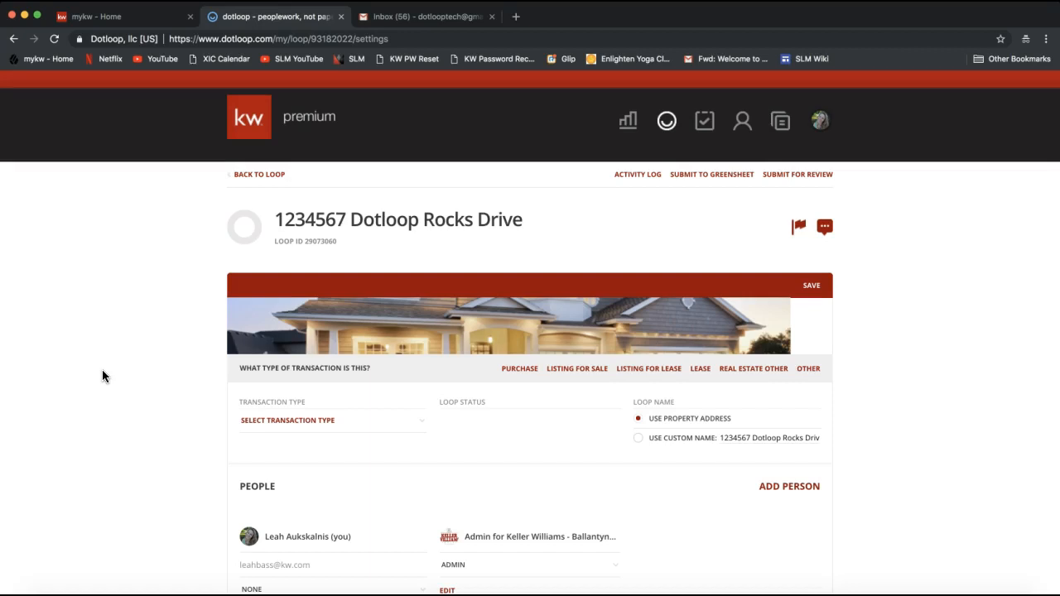
pyautogui.scroll(-5, 103, 373)
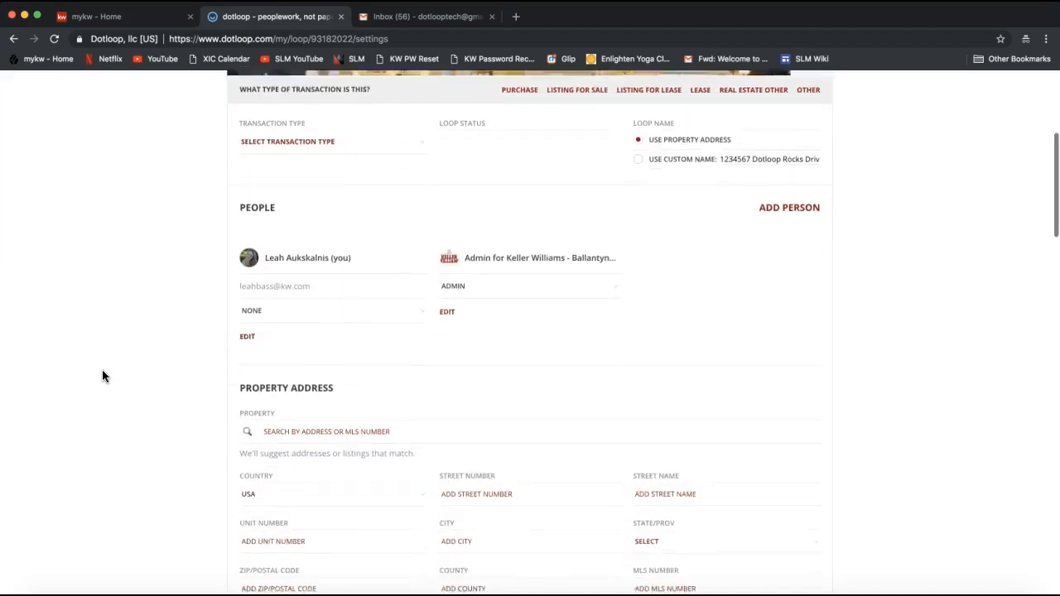
pyautogui.scroll(-2, 103, 372)
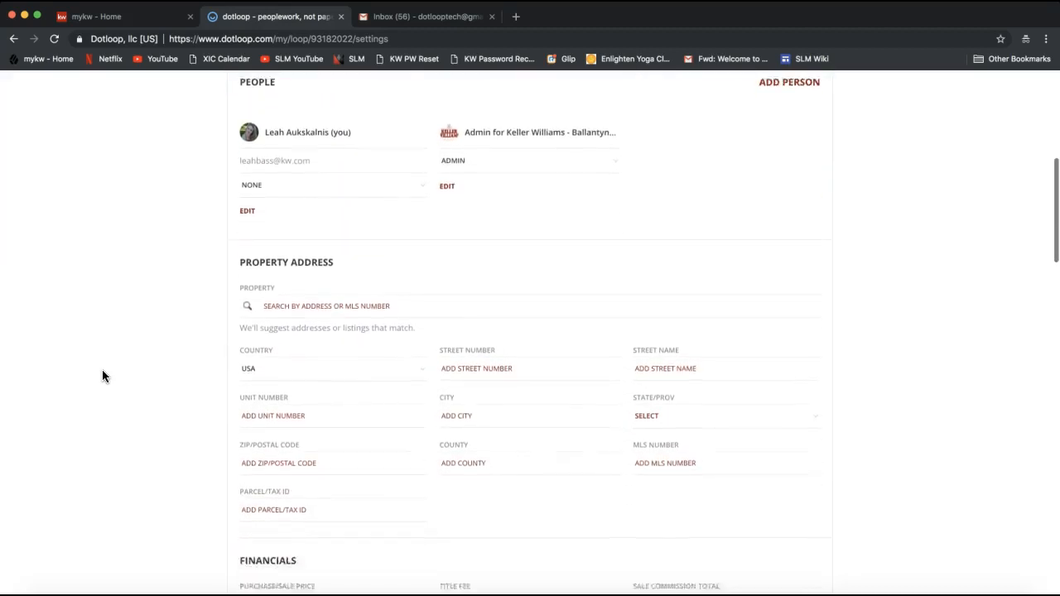
pyautogui.scroll(-2, 102, 370)
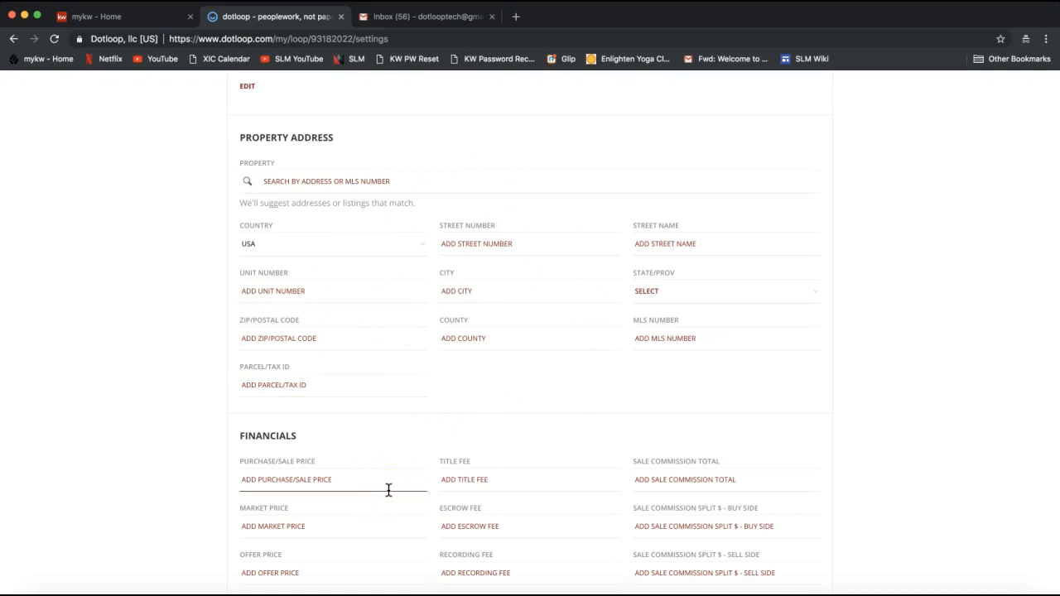
pyautogui.scroll(-2, 388, 490)
pyautogui.scroll(3, 389, 491)
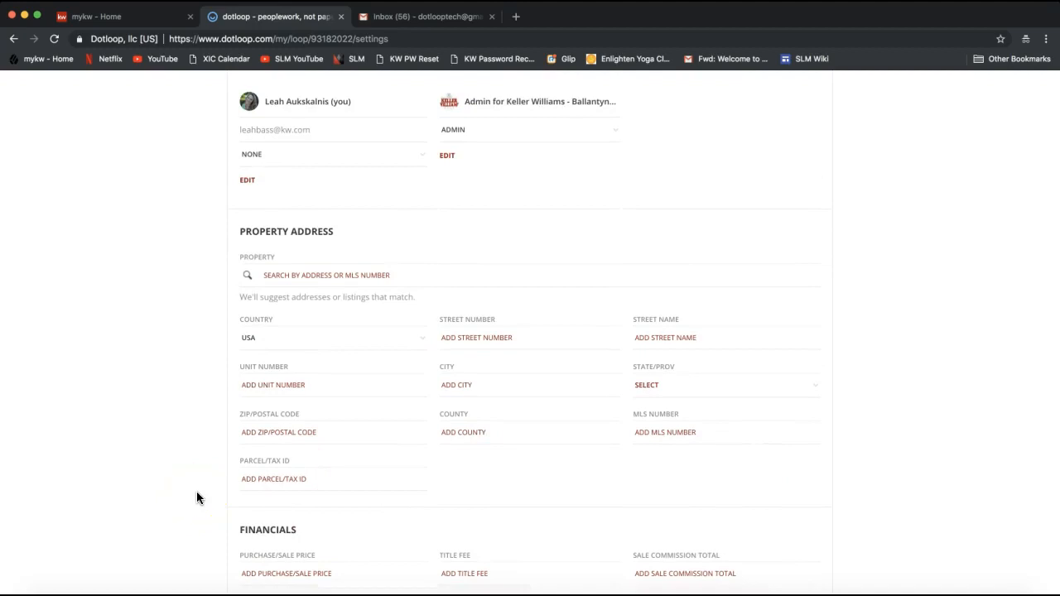
pyautogui.scroll(3, 197, 415)
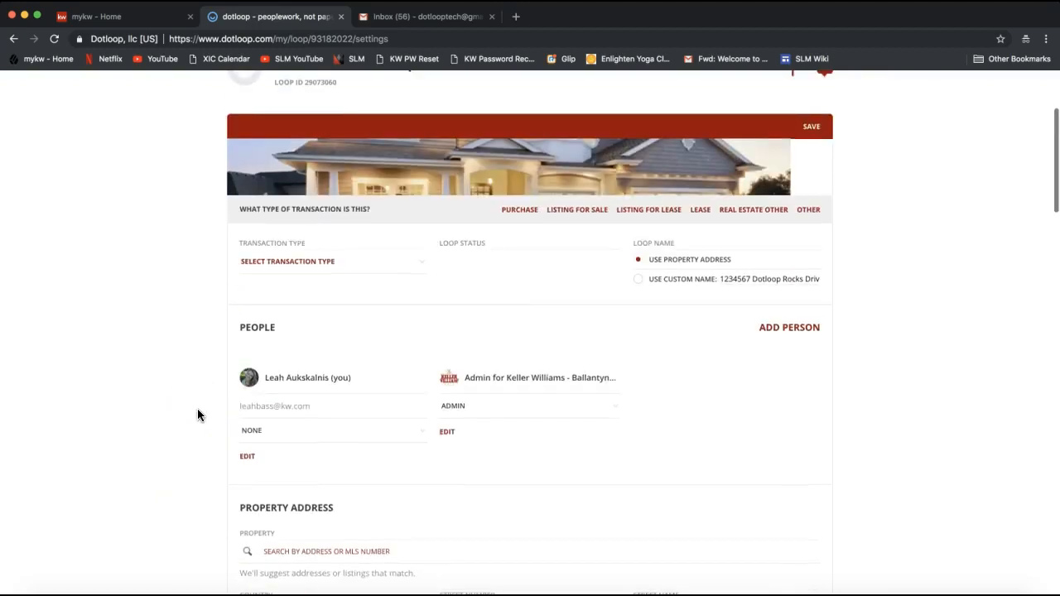
pyautogui.scroll(1, 197, 415)
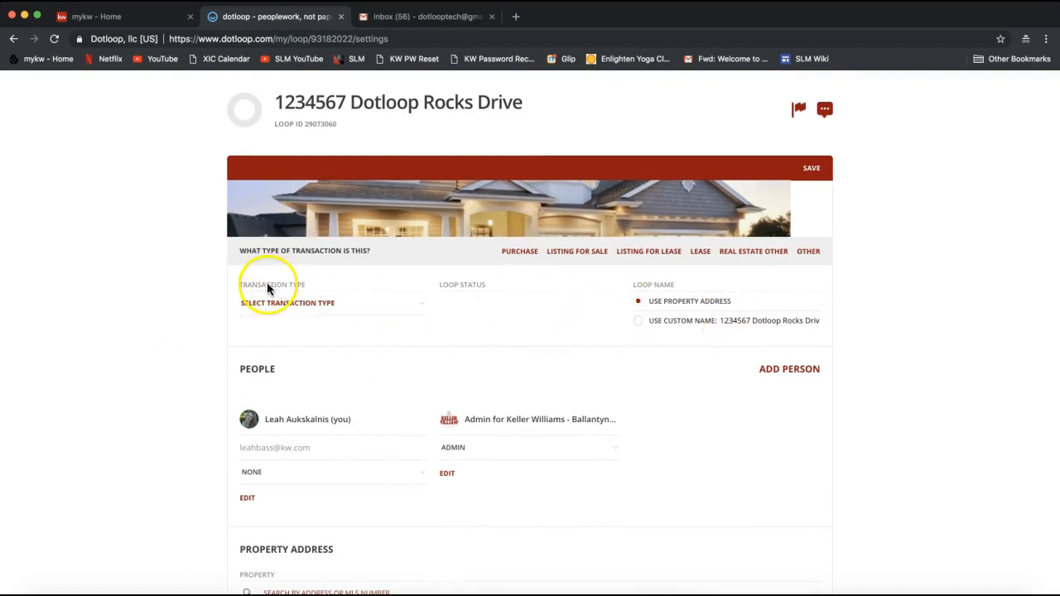
# - Set the transaction type to Listing for Sale and the loop status to Active Listing
pyautogui.moveTo(247, 288); pyautogui.dragTo(307, 286)
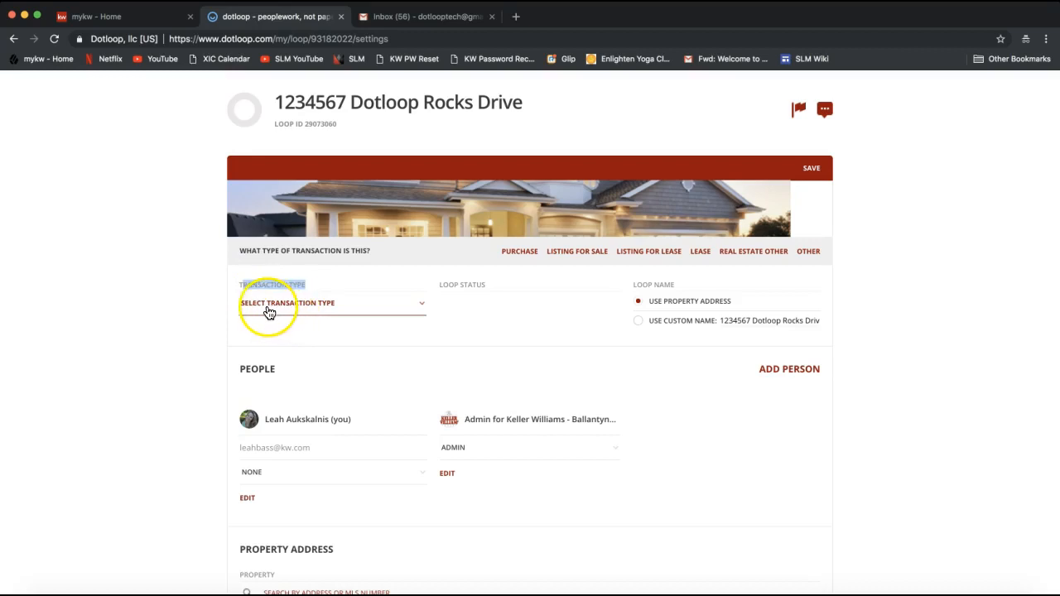
pyautogui.click(267, 308)
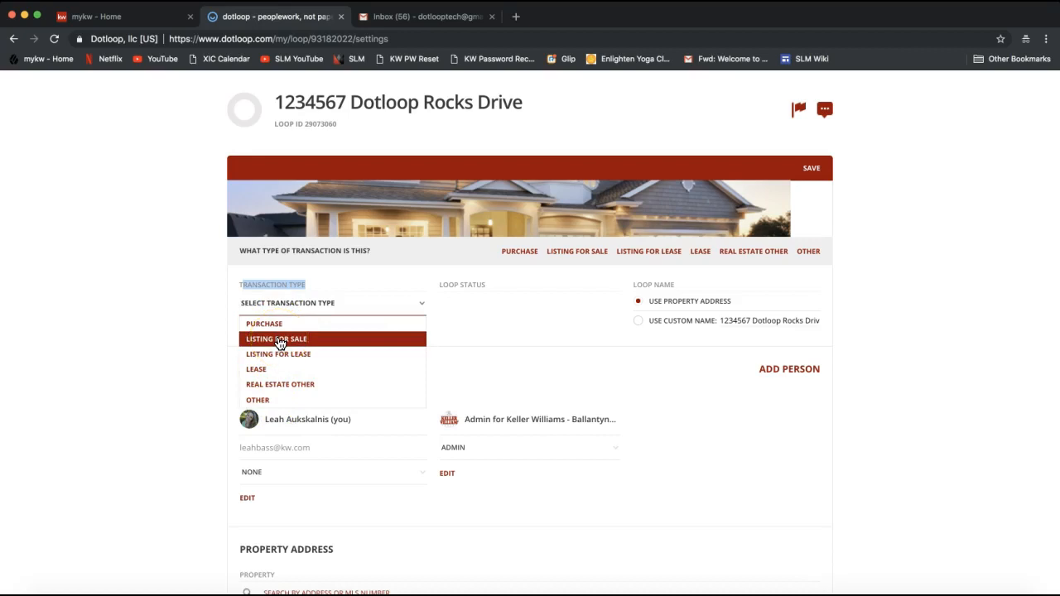
pyautogui.click(280, 340)
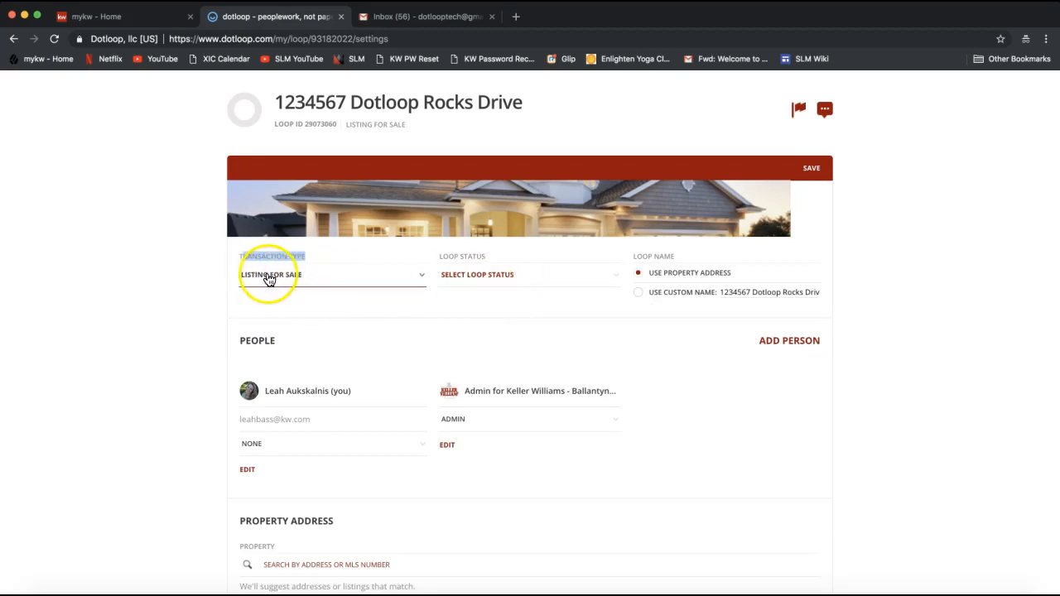
pyautogui.click(472, 278)
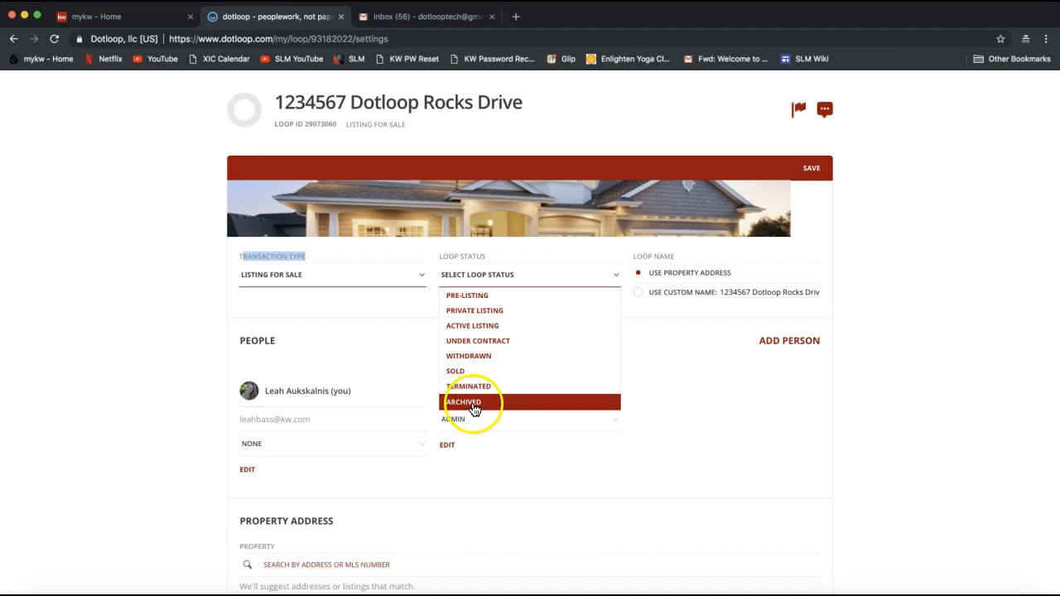
pyautogui.click(470, 333)
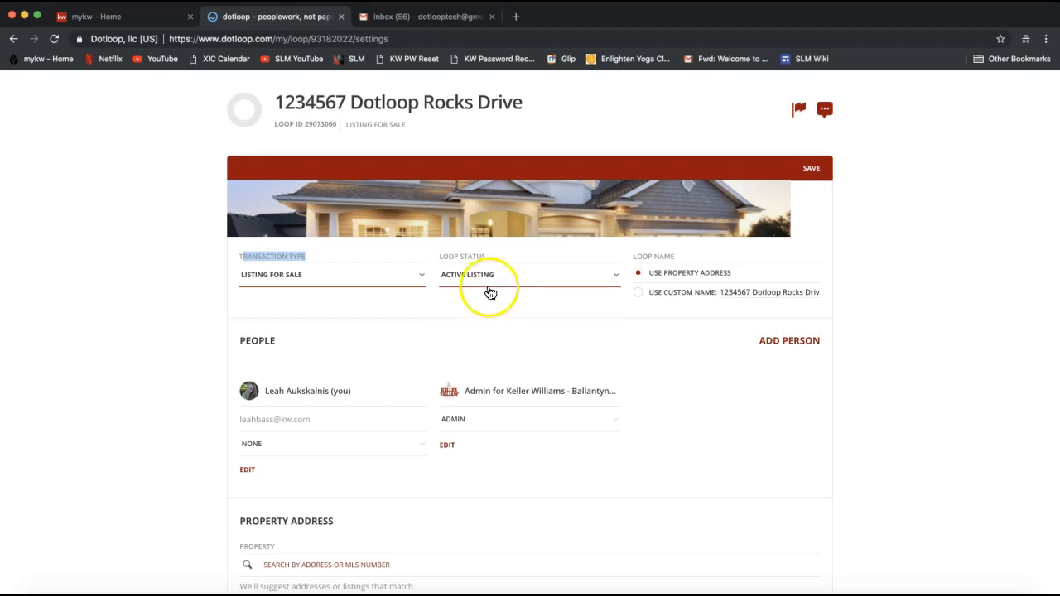
# - Append the seller's name after the address in the custom loop name and save it
pyautogui.click(639, 294)
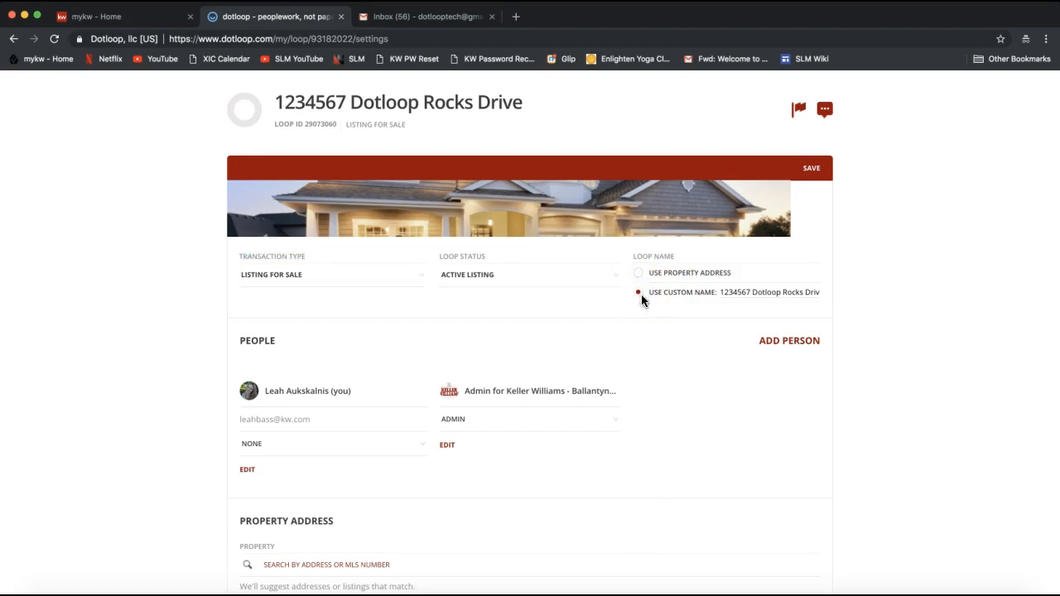
pyautogui.click(727, 294)
pyautogui.moveTo(727, 294); pyautogui.dragTo(821, 300)
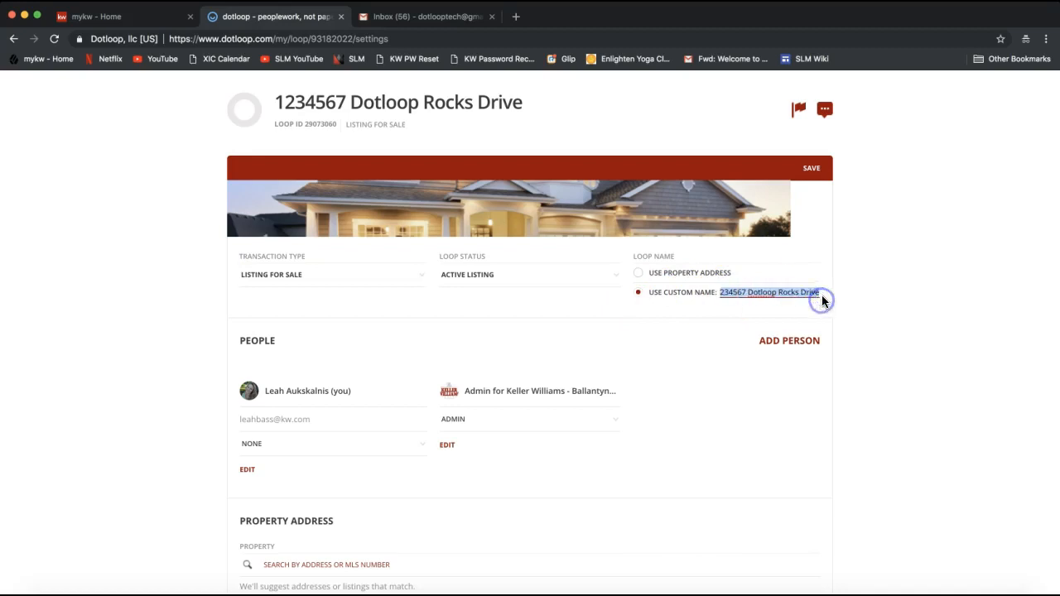
pyautogui.click(825, 297)
pyautogui.write('- To')
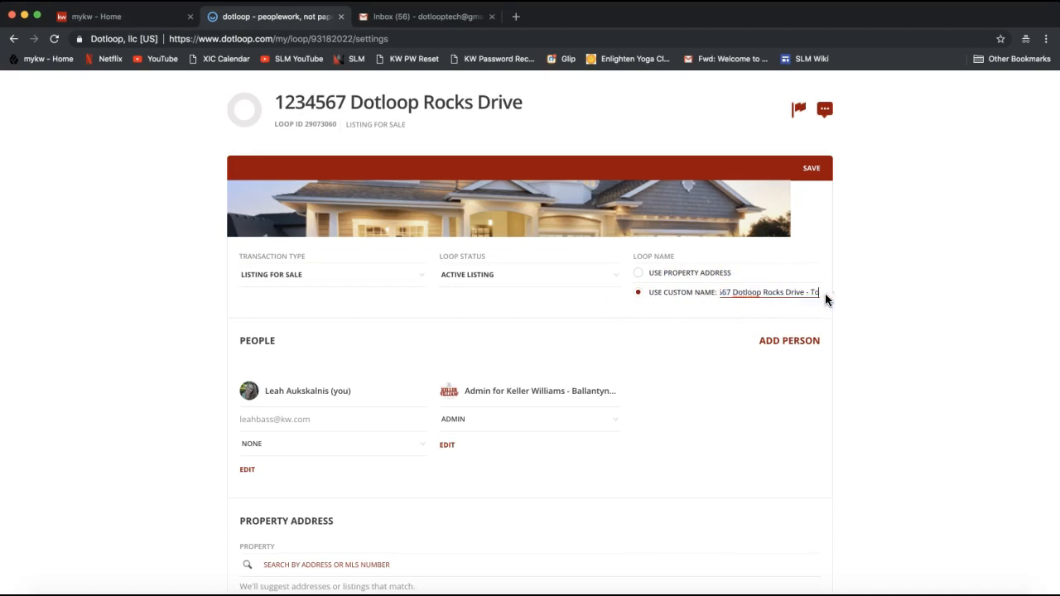
pyautogui.write('ny Stark')
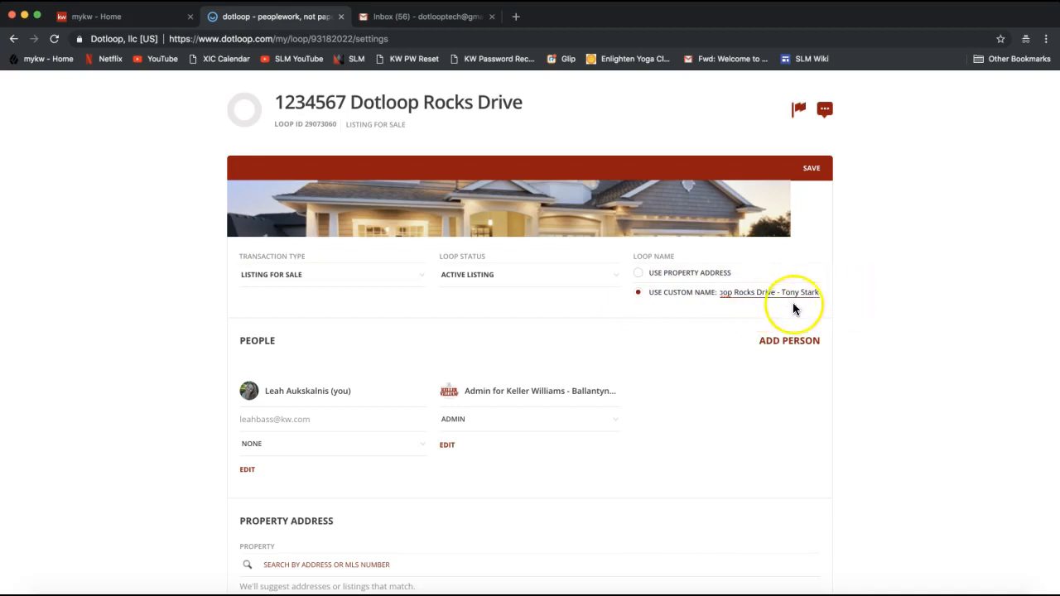
pyautogui.click(816, 171)
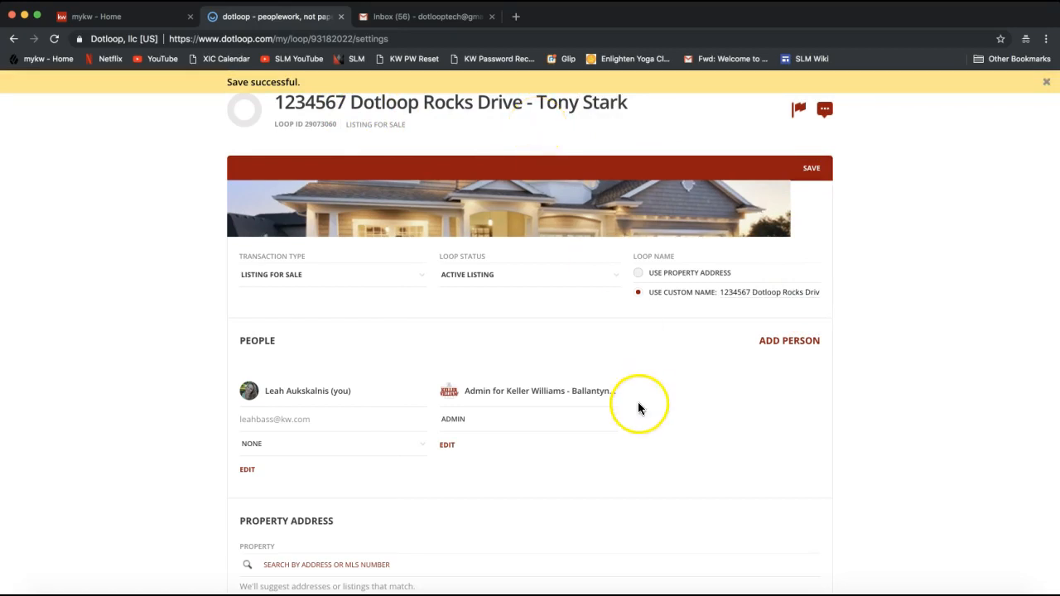
pyautogui.scroll(-1, 894, 442)
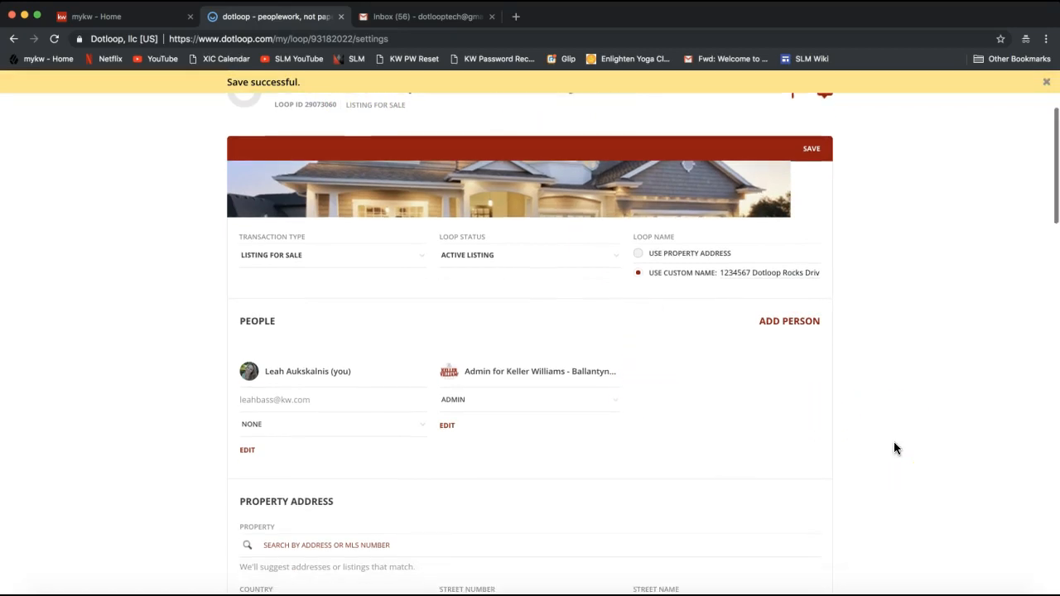
# - Open the Add person form from the People section of the loop settings
pyautogui.doubleClick(271, 319)
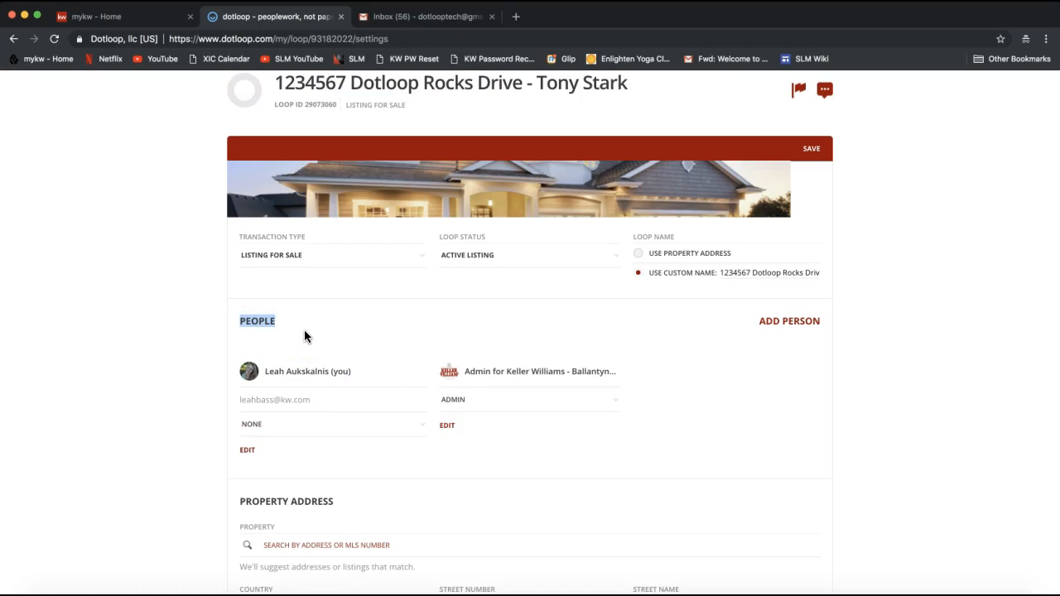
pyautogui.click(789, 321)
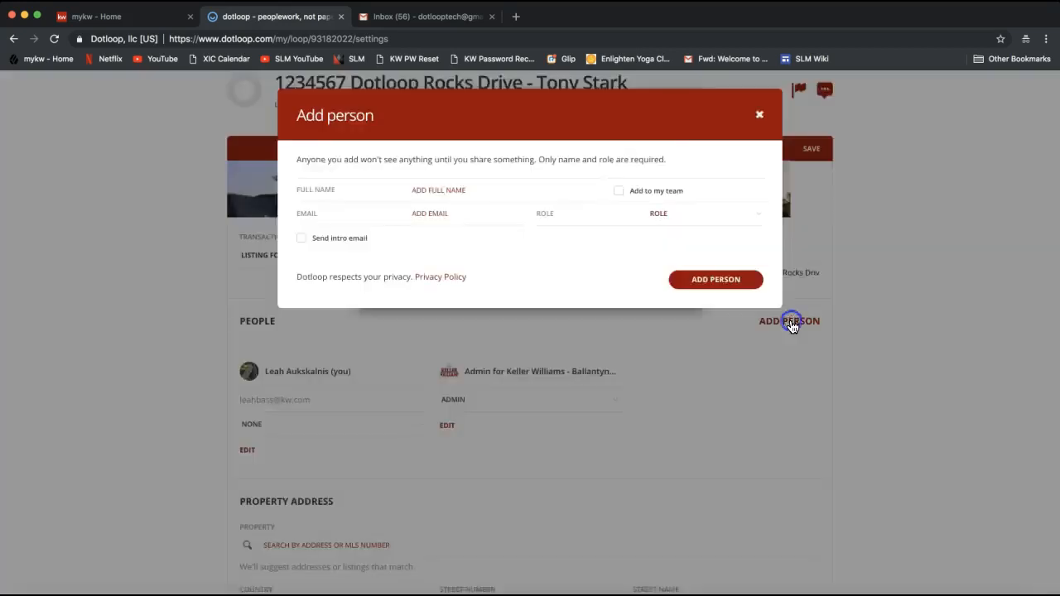
pyautogui.click(763, 274)
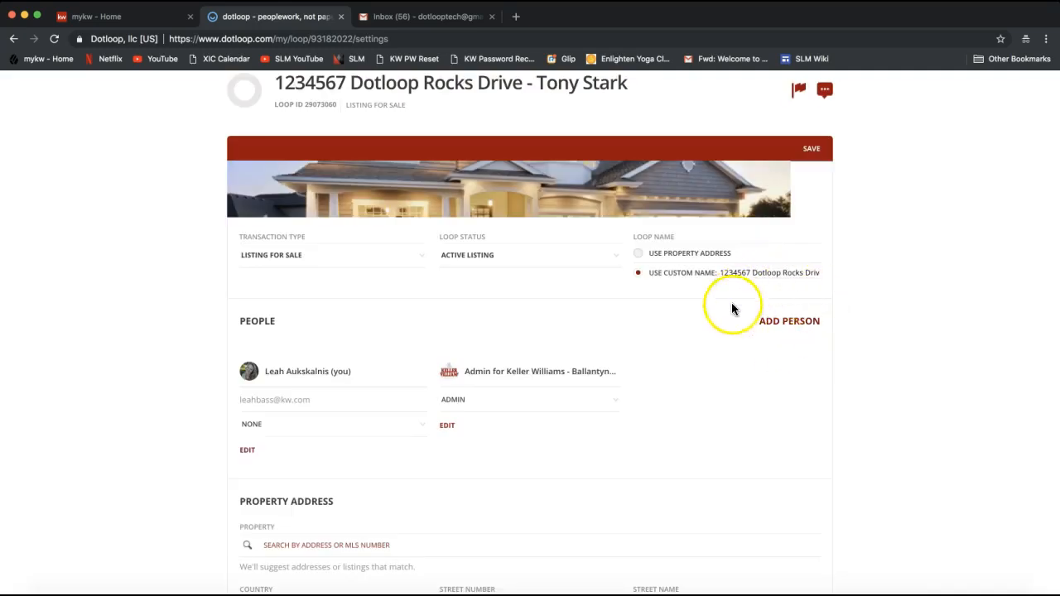
pyautogui.click(789, 324)
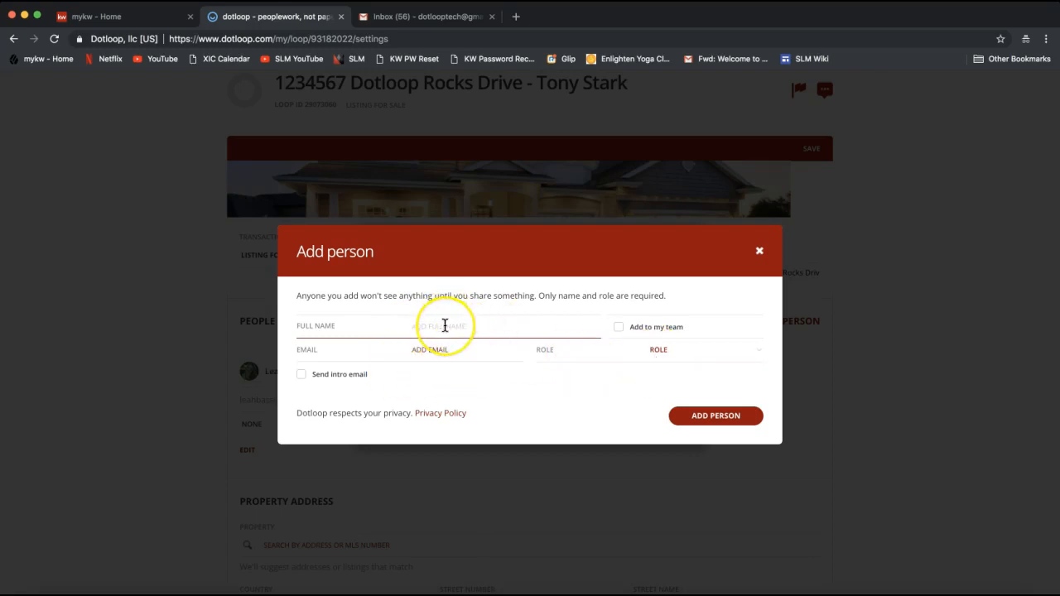
# - Enter the seller's full name and pick the saved contact so the e-mail fills in
pyautogui.write('Tony Stark')
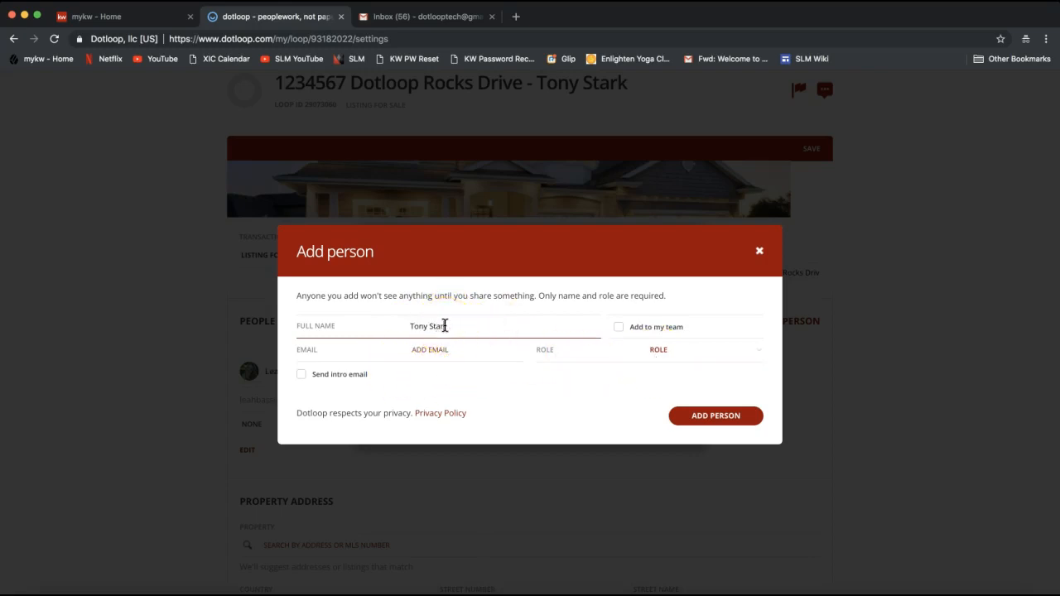
pyautogui.click(414, 351)
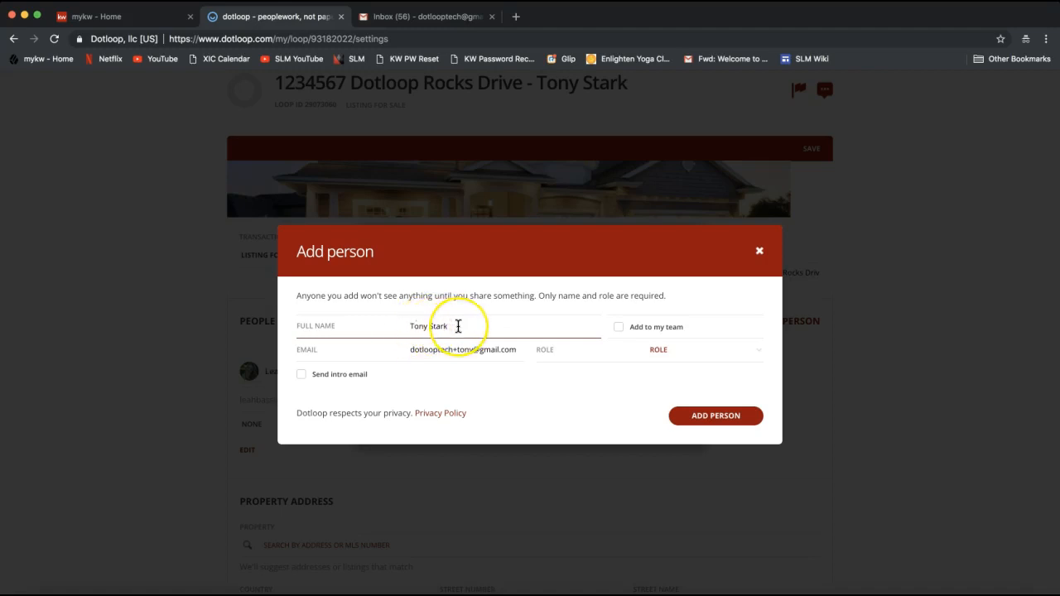
pyautogui.moveTo(457, 327); pyautogui.dragTo(390, 331)
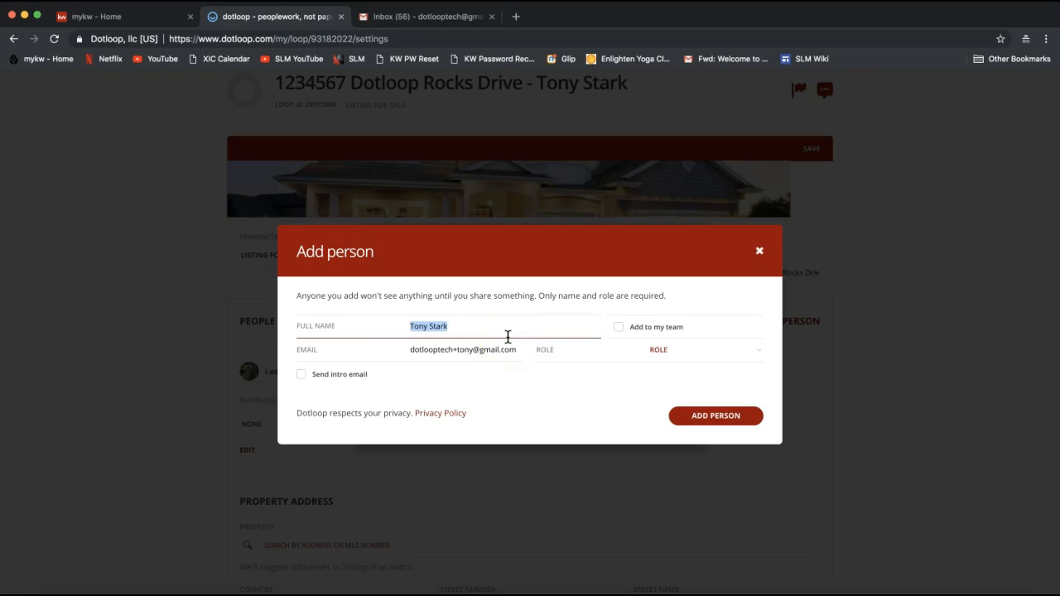
pyautogui.click(431, 350)
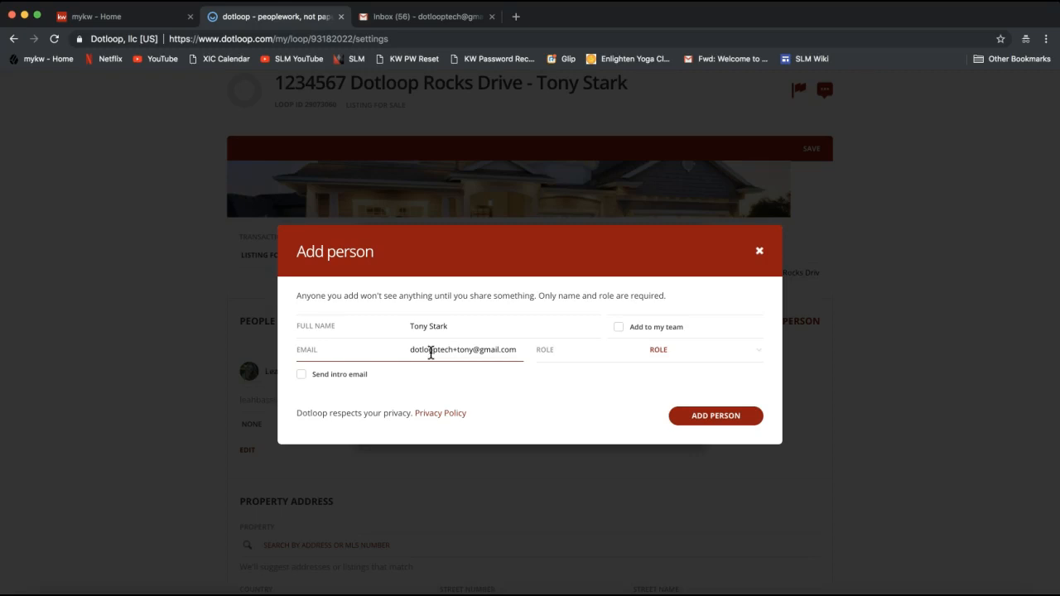
pyautogui.moveTo(431, 353); pyautogui.dragTo(551, 358)
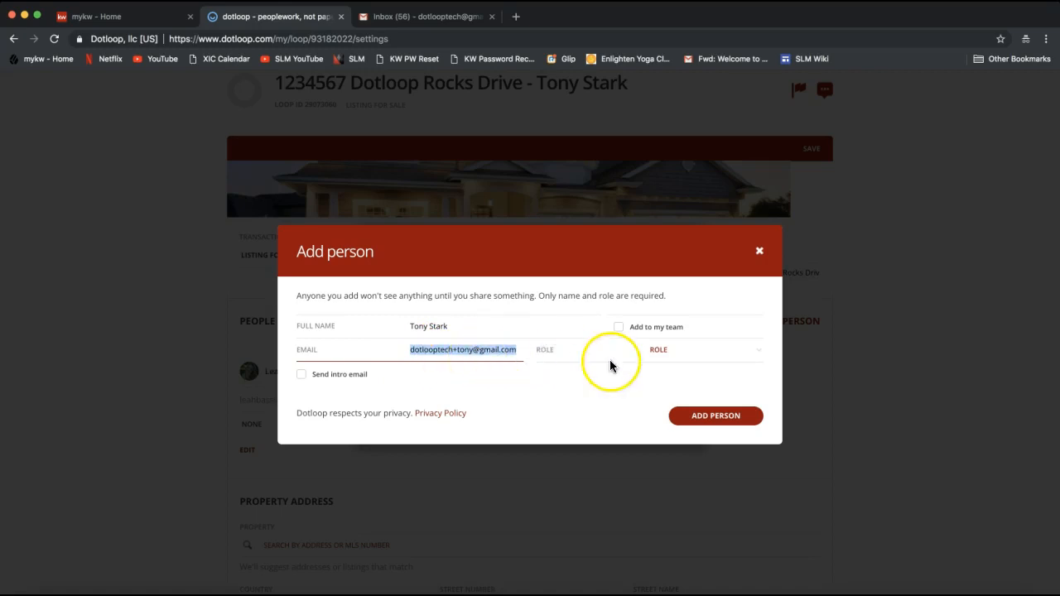
# - Choose SELLER as the new person's role in the Add person form
pyautogui.click(684, 355)
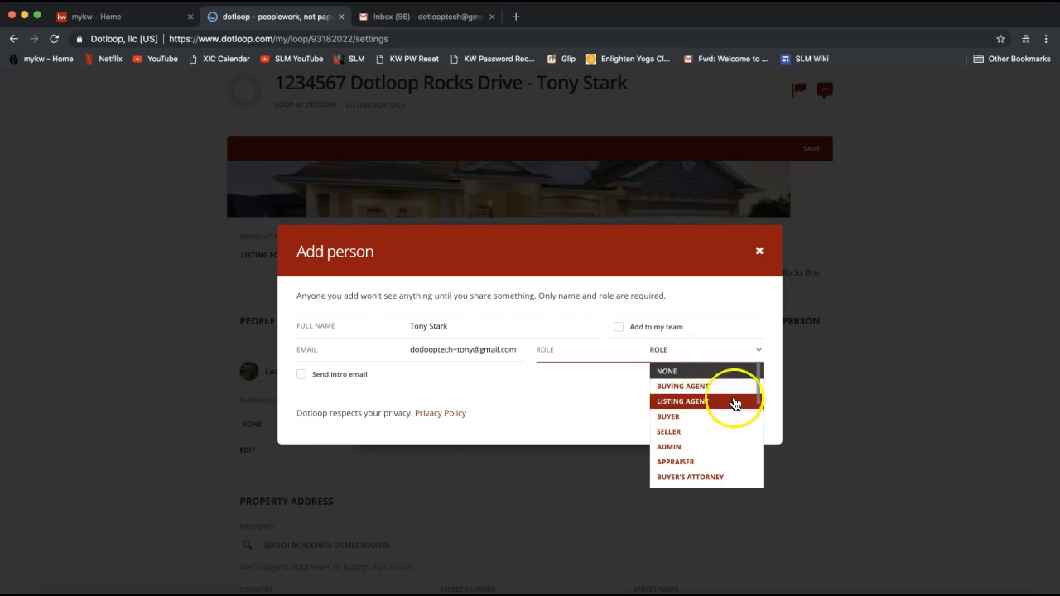
pyautogui.moveTo(759, 396)
pyautogui.mouseDown()
pyautogui.moveTo(757, 422)
pyautogui.moveTo(760, 374)
pyautogui.moveTo(759, 406)
pyautogui.moveTo(757, 387)
pyautogui.mouseUp()
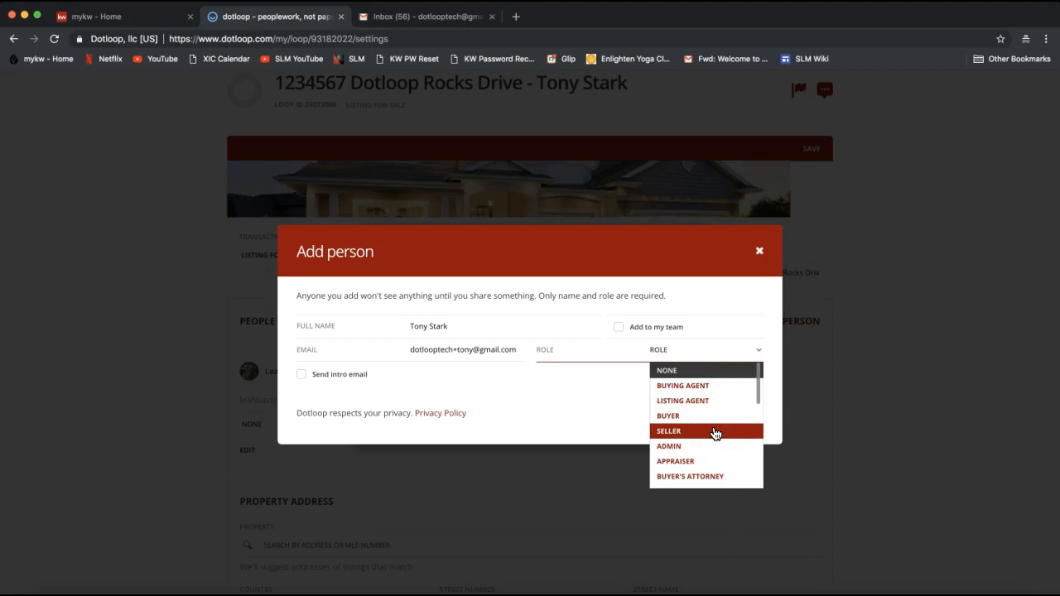
pyautogui.click(716, 432)
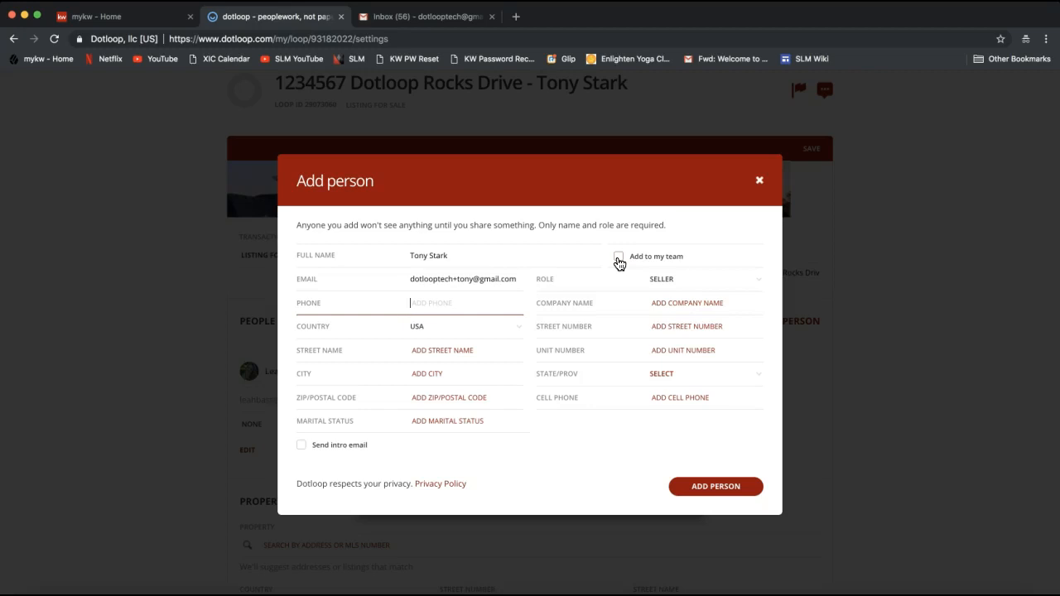
# - Leave Add to my team unchecked and add the seller to the loop's people
pyautogui.click(622, 262)
pyautogui.click(622, 263)
pyautogui.click(623, 264)
pyautogui.click(462, 281)
pyautogui.click(500, 286)
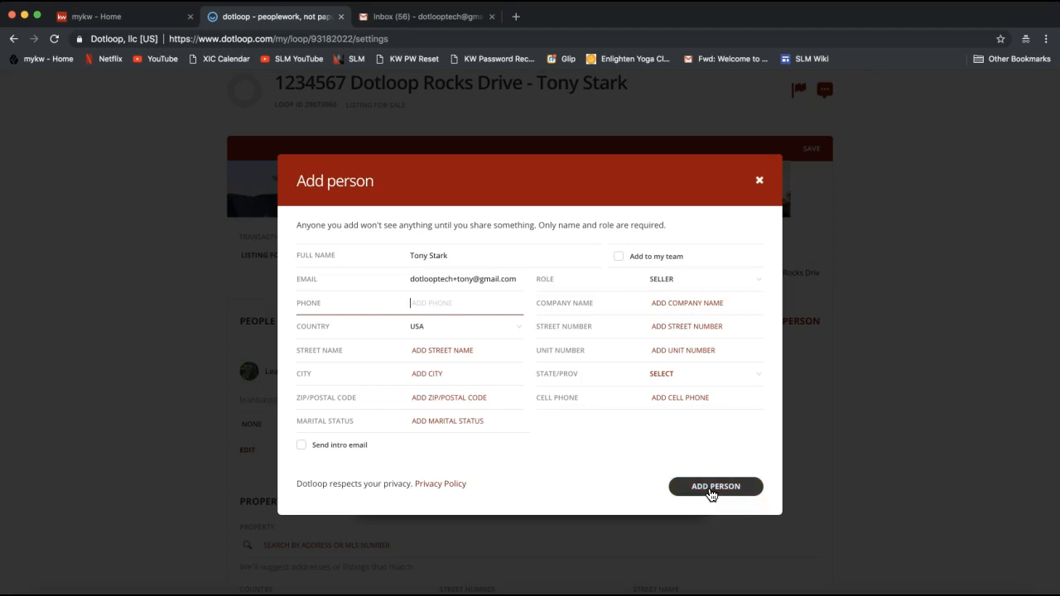
pyautogui.click(710, 489)
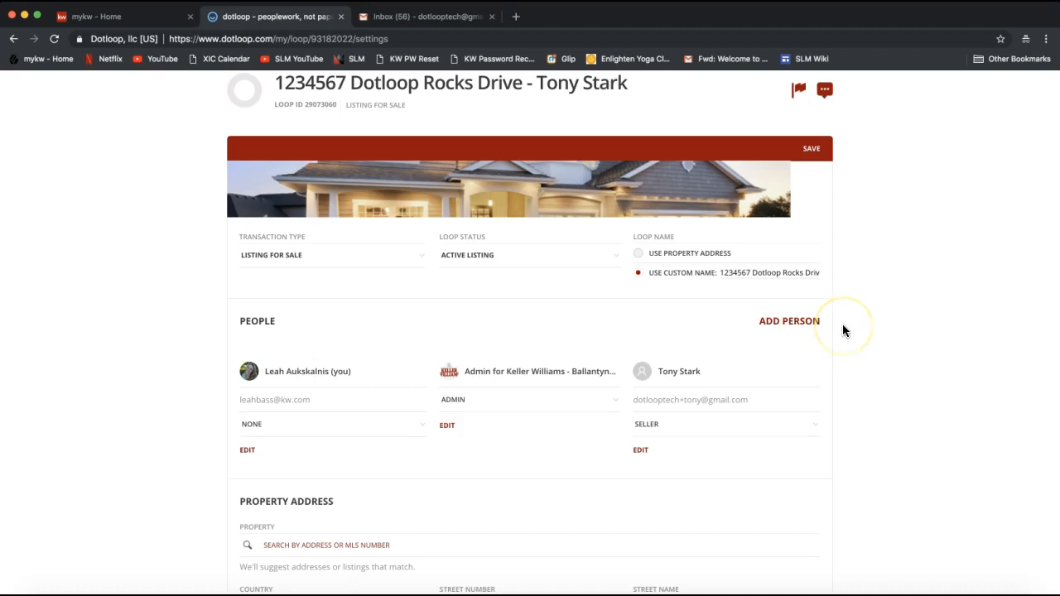
# - Change the agent's own role in the People section to Listing Agent
pyautogui.scroll(-2, 842, 324)
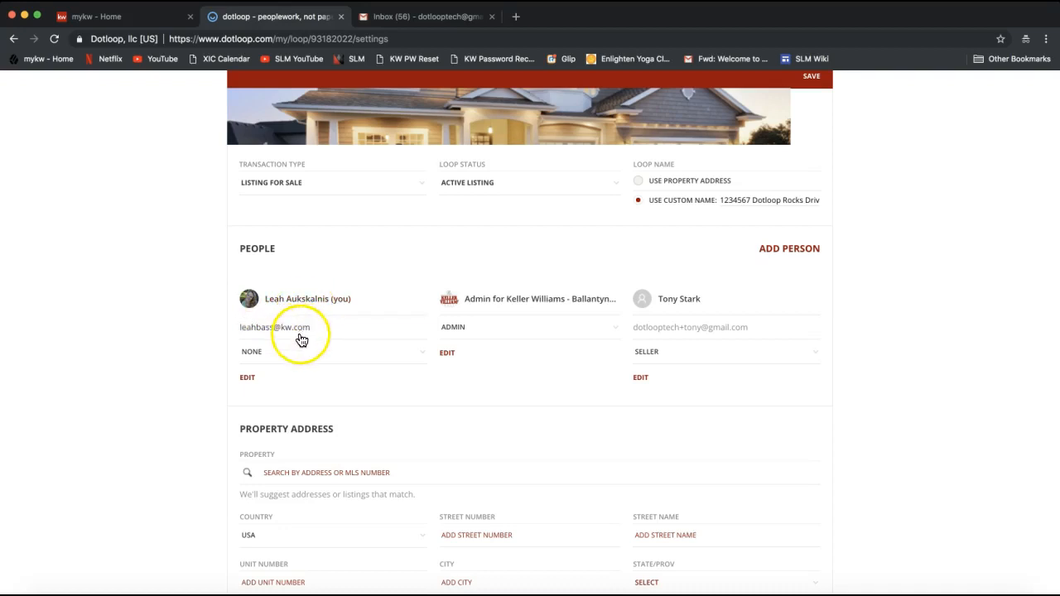
pyautogui.click(257, 358)
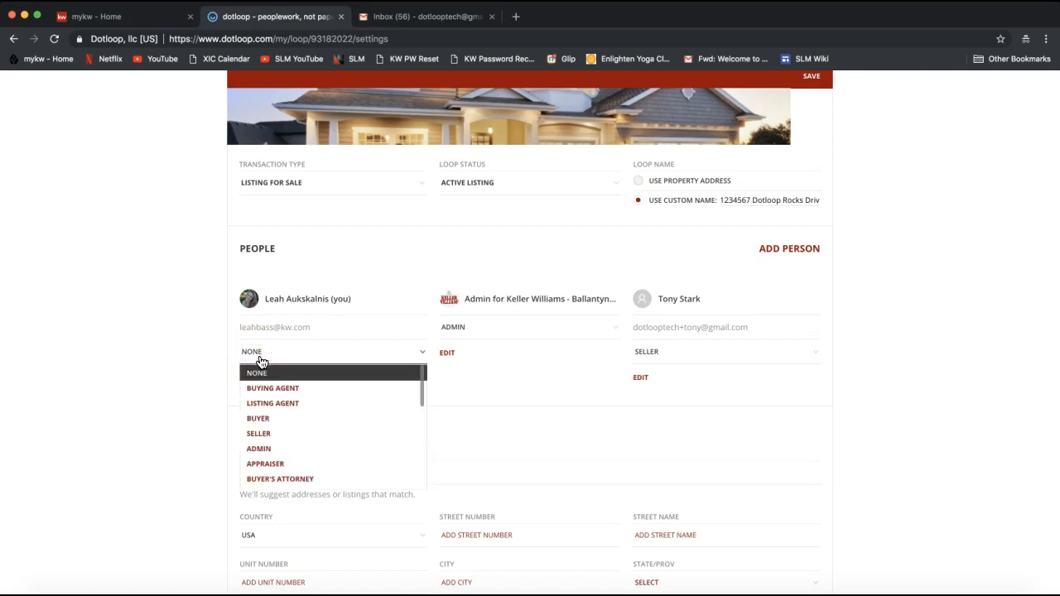
pyautogui.click(278, 408)
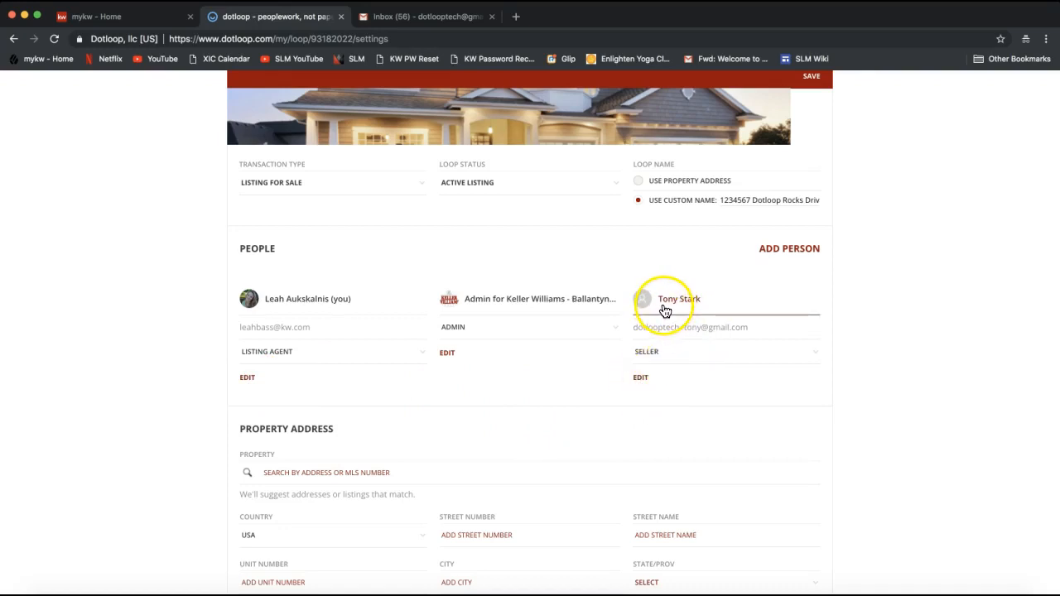
pyautogui.scroll(-1, 356, 403)
pyautogui.scroll(-5, 353, 403)
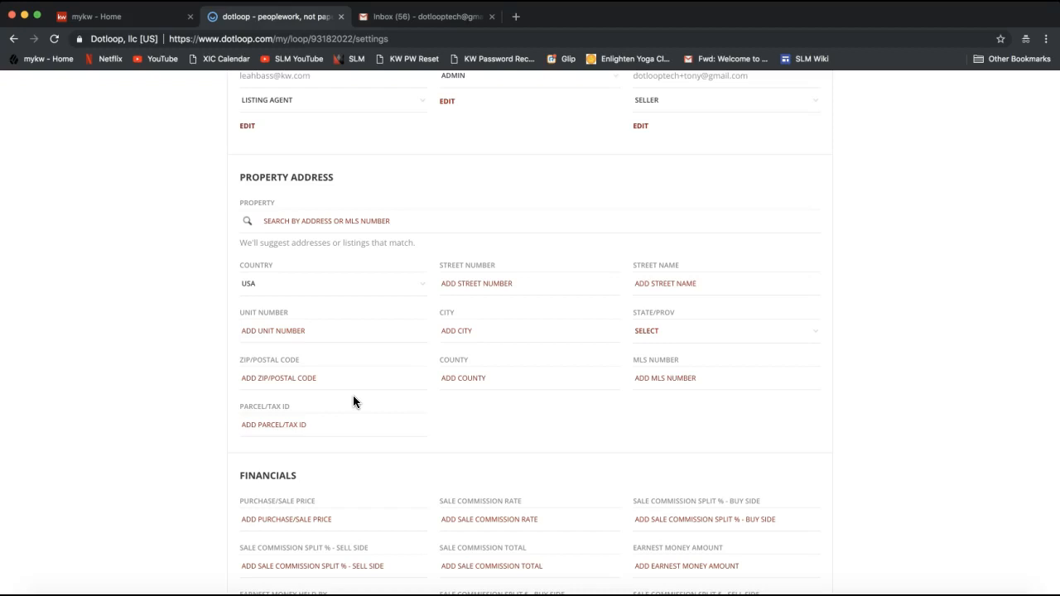
pyautogui.moveTo(250, 183); pyautogui.dragTo(335, 178)
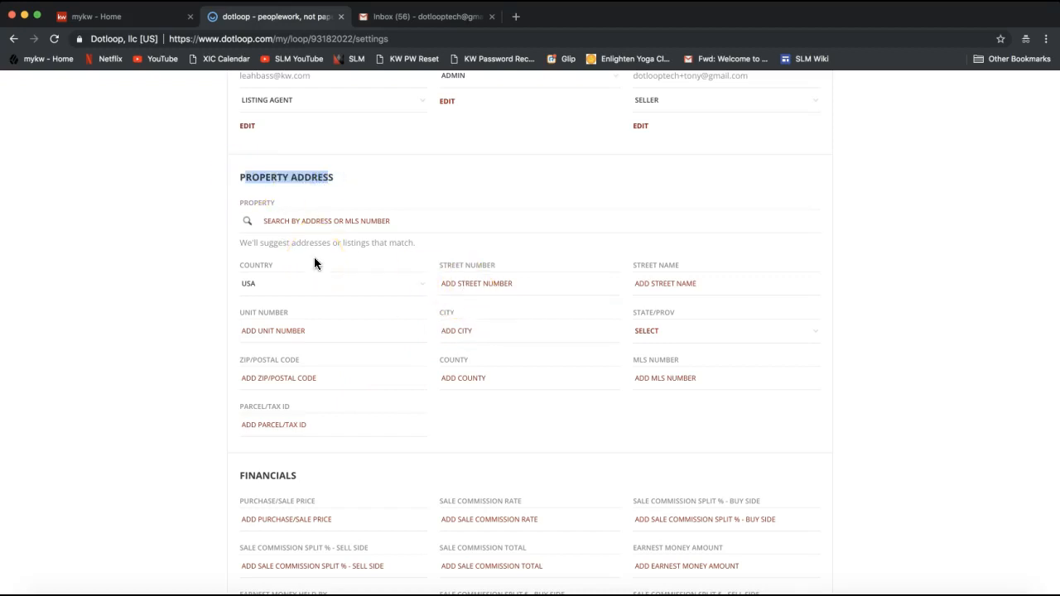
pyautogui.click(468, 283)
pyautogui.write('12345')
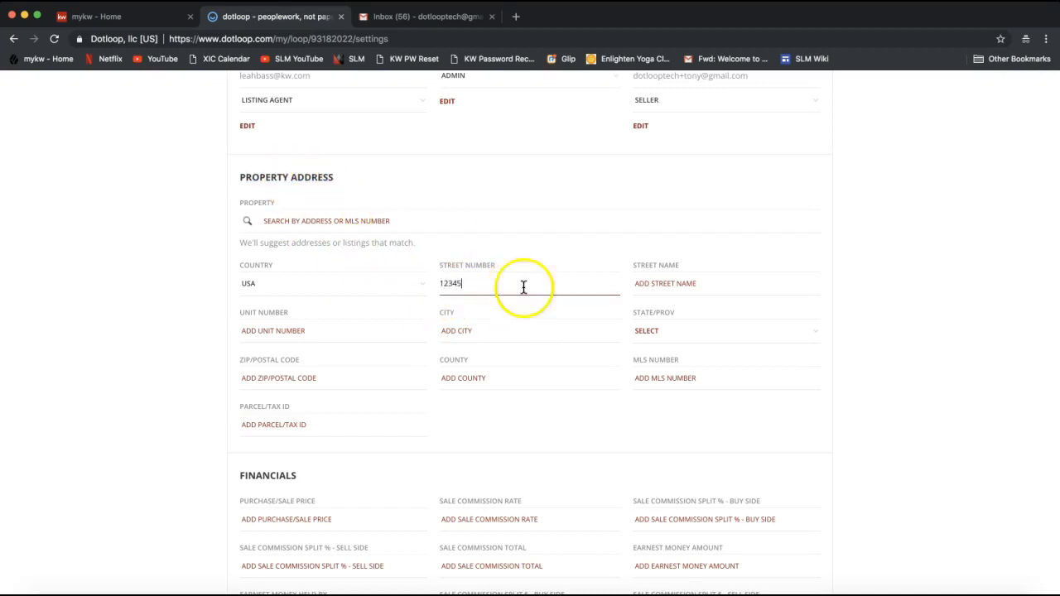
pyautogui.click(659, 286)
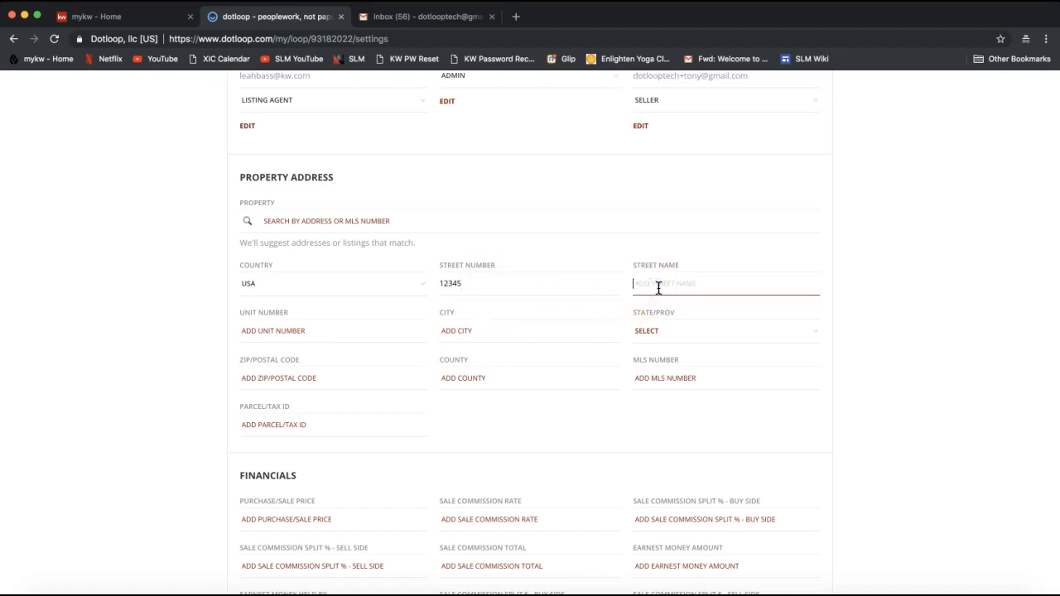
pyautogui.write('Dotloop Rocks Drive')
pyautogui.press('Tab')
pyautogui.press('Tab')
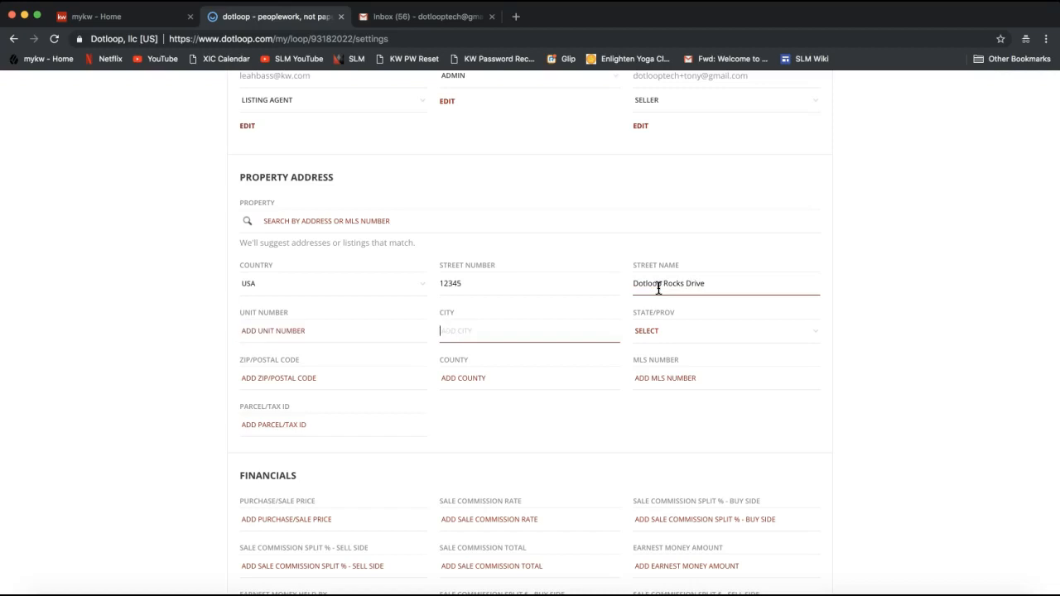
pyautogui.write('Charlotte')
pyautogui.press('Tab')
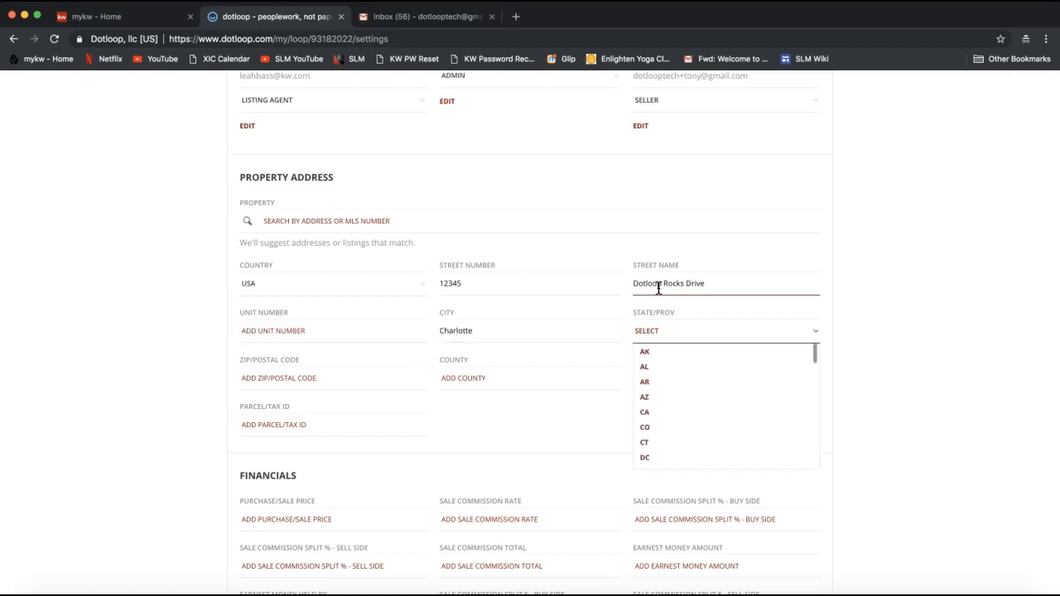
pyautogui.write('nc')
pyautogui.press('Tab')
pyautogui.write('28277')
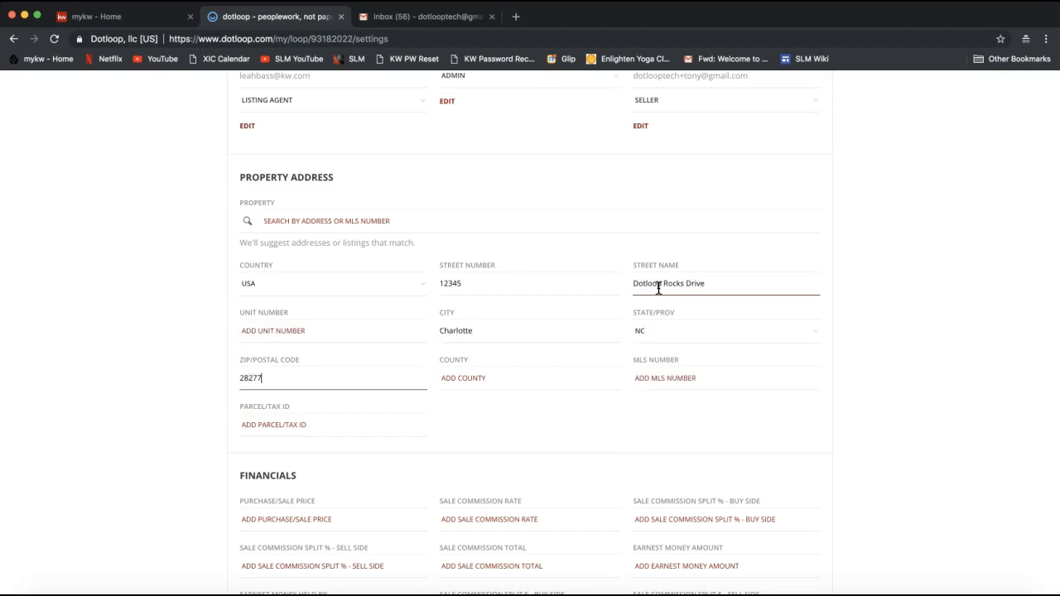
pyautogui.press('Tab')
pyautogui.write('Mecklenburg')
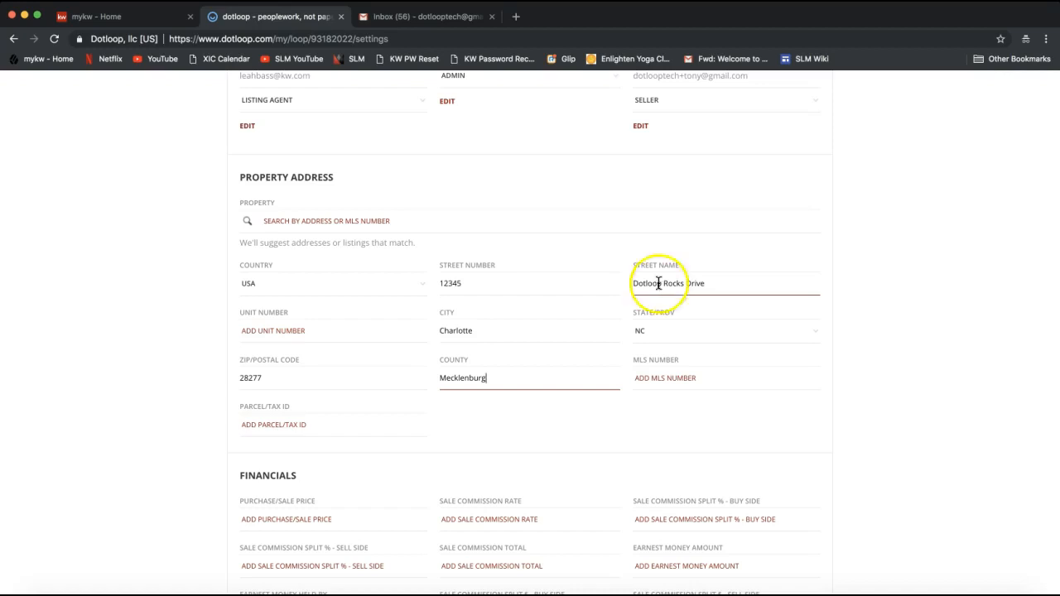
pyautogui.click(180, 383)
pyautogui.scroll(-3, 180, 385)
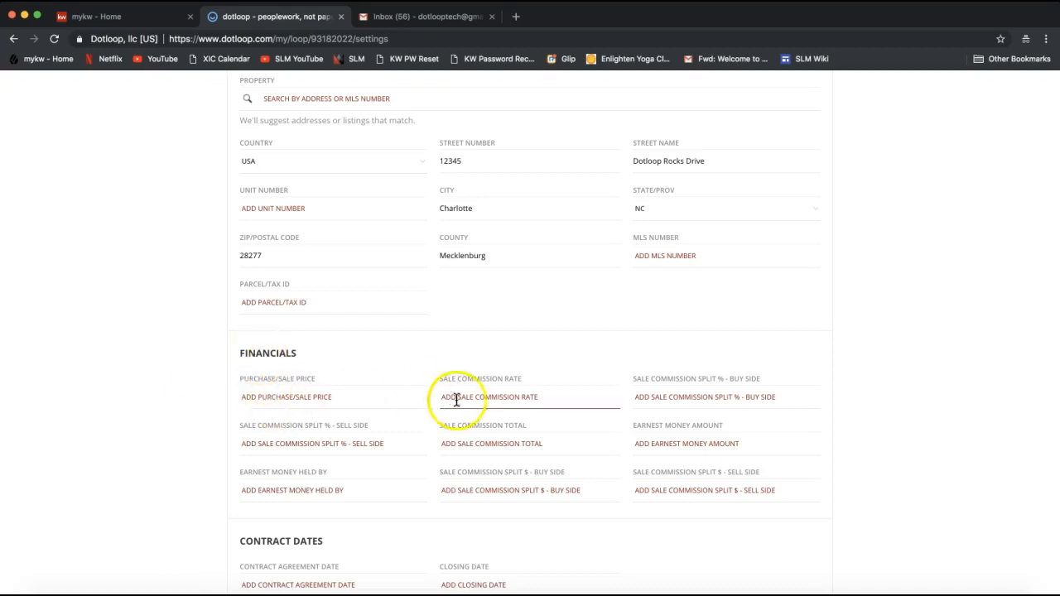
pyautogui.scroll(-3, 472, 403)
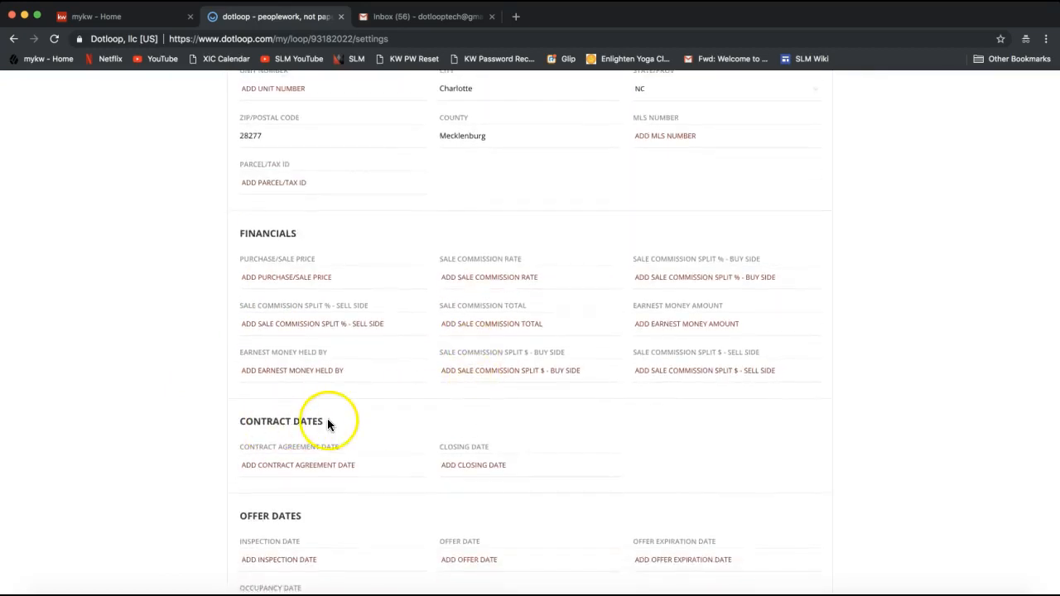
pyautogui.scroll(-5, 331, 424)
pyautogui.scroll(-6, 328, 418)
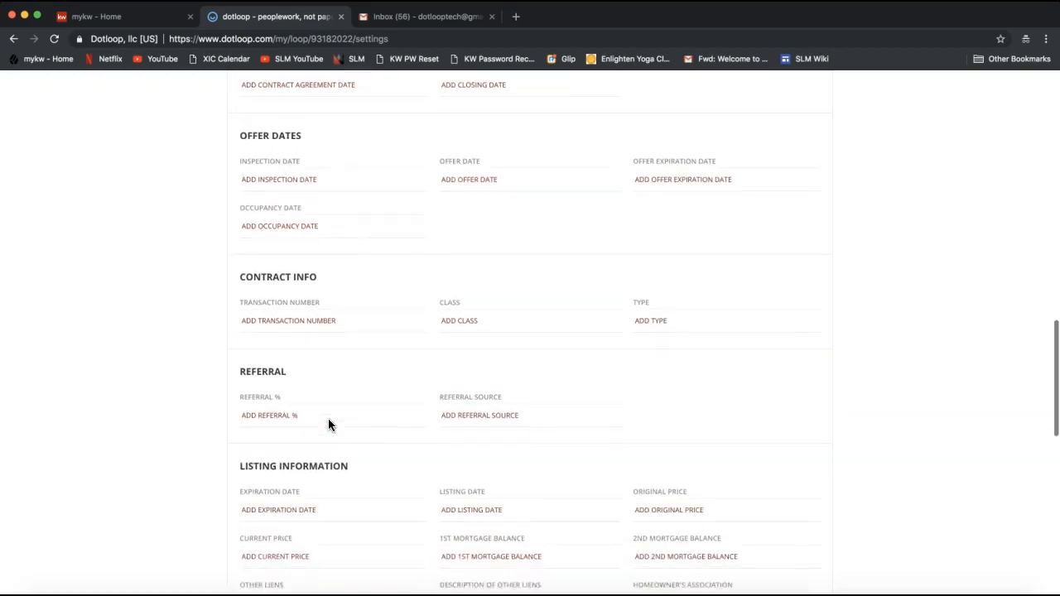
pyautogui.scroll(-3, 328, 418)
pyautogui.scroll(7, 328, 419)
pyautogui.scroll(10, 329, 424)
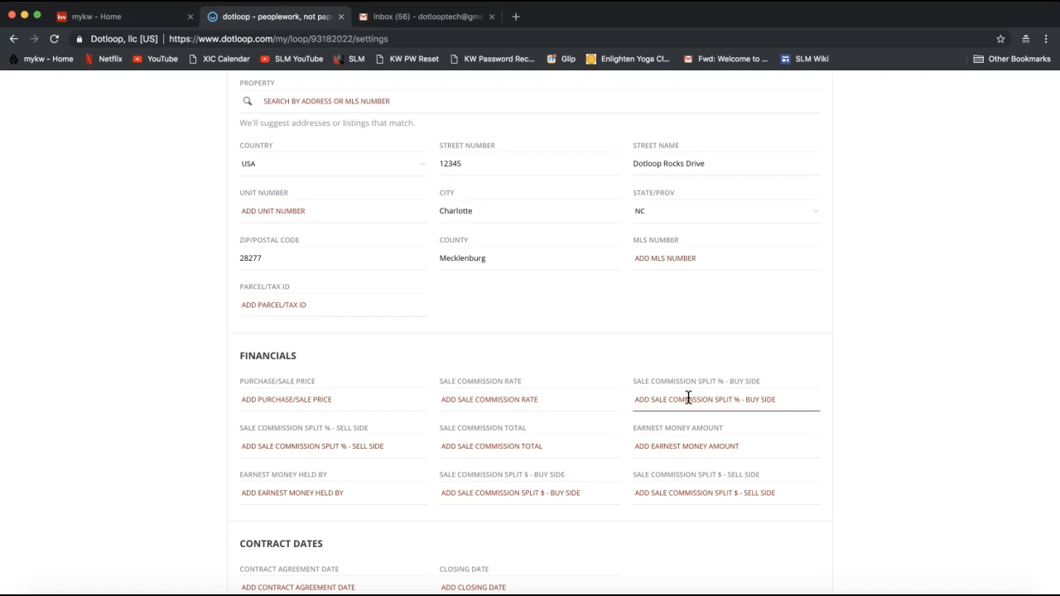
# - Return to the top of the loop settings and save the 1234567 Dotloop Rocks Drive details
pyautogui.scroll(3, 971, 331)
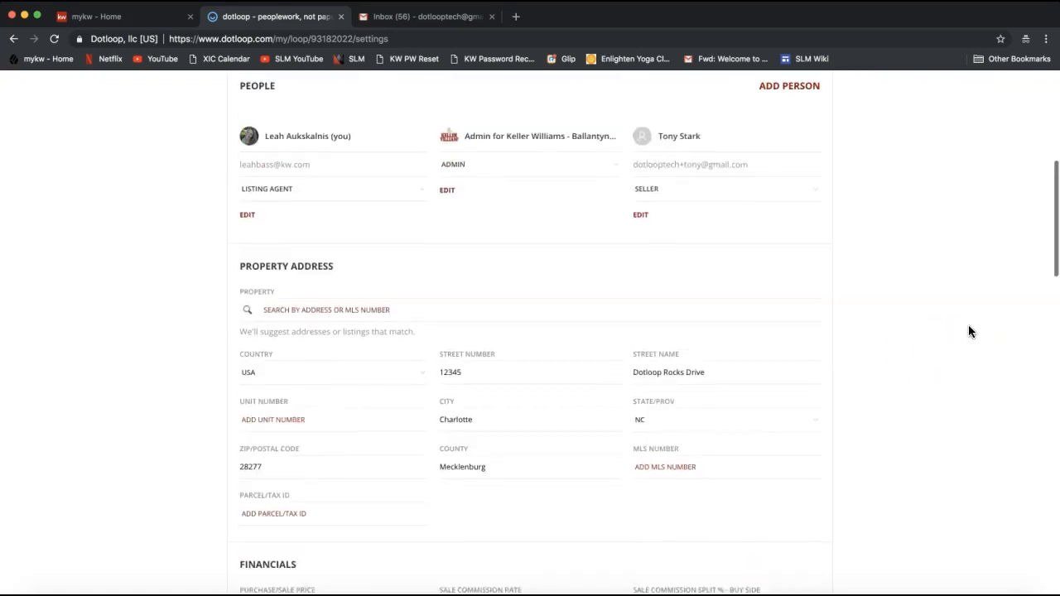
pyautogui.scroll(2, 971, 331)
pyautogui.scroll(-3, 971, 331)
pyautogui.scroll(3, 971, 332)
pyautogui.scroll(3, 970, 327)
pyautogui.click(948, 319)
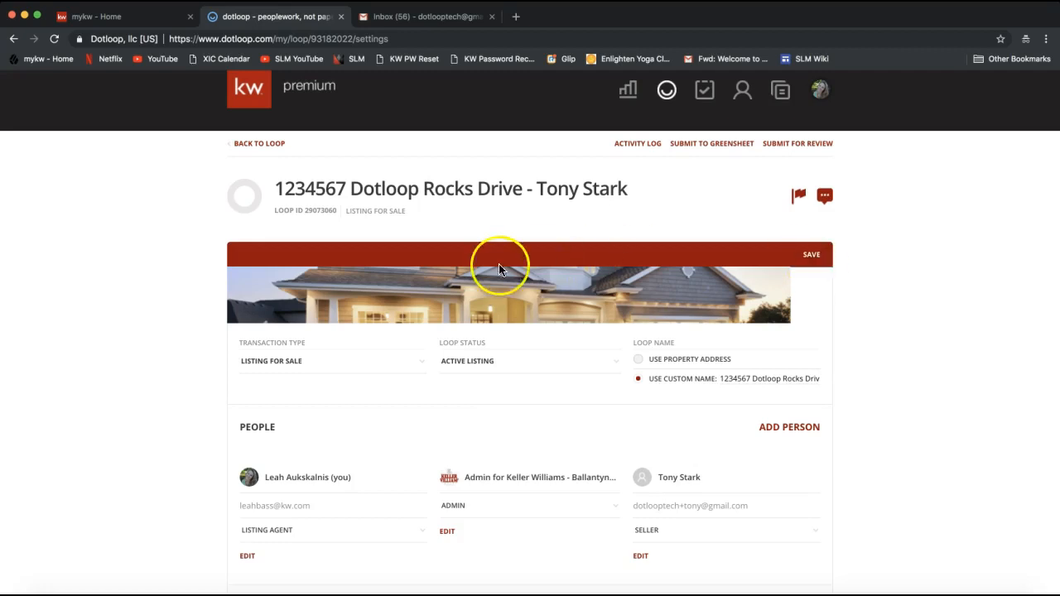
pyautogui.click(813, 256)
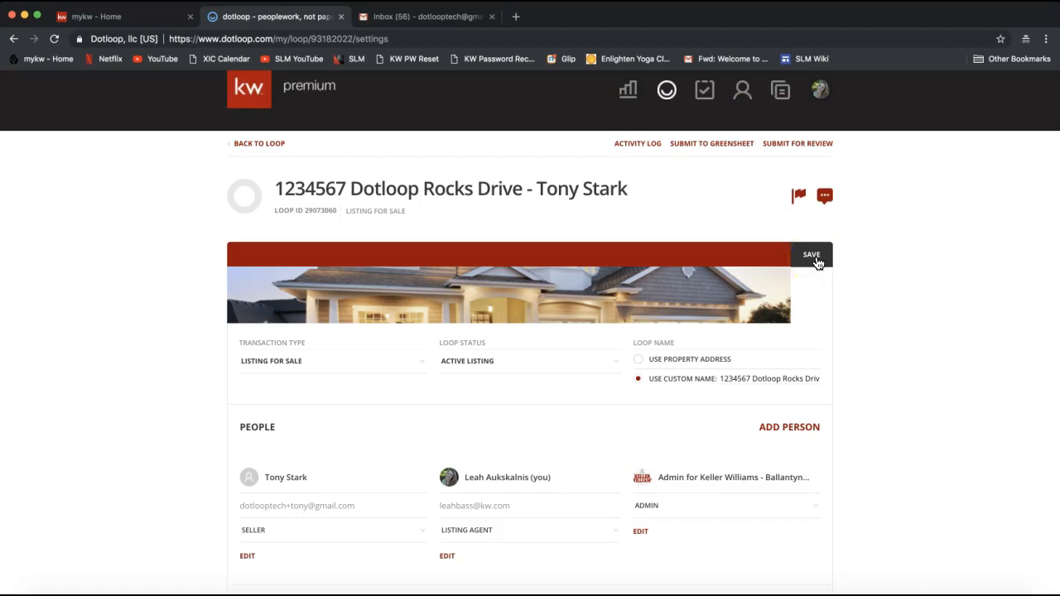
# - Go back to the loop's empty Documents page and start adding a document from templates
pyautogui.click(261, 150)
pyautogui.click(260, 147)
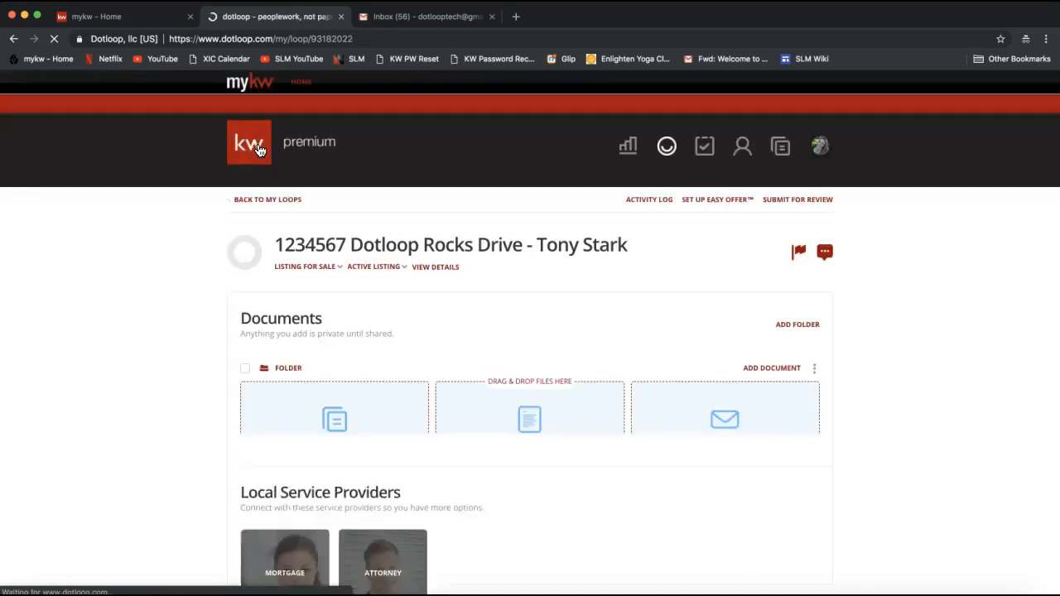
pyautogui.click(182, 374)
pyautogui.scroll(-3, 182, 374)
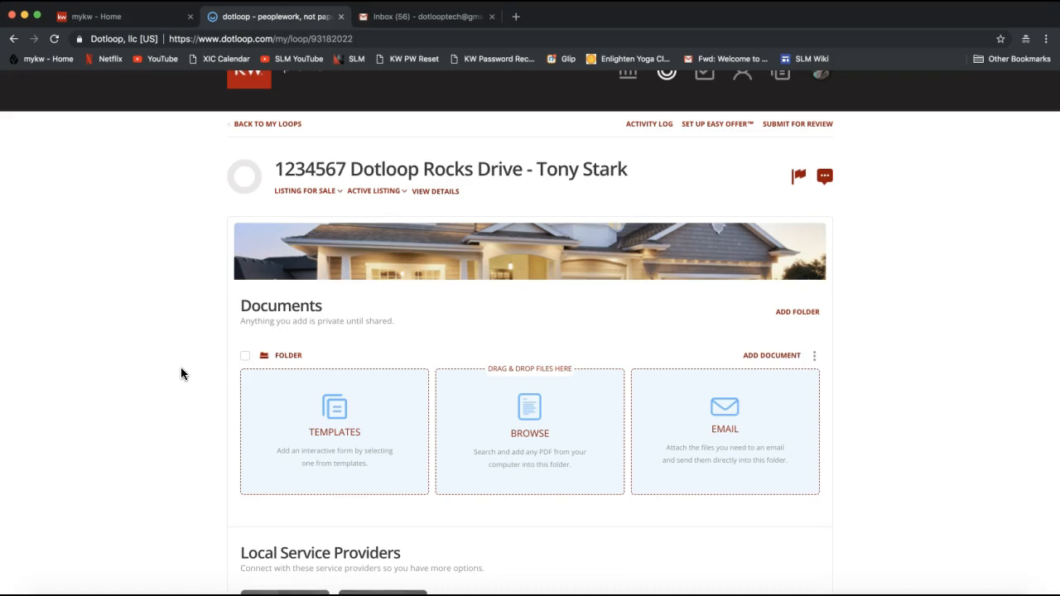
pyautogui.scroll(2, 166, 335)
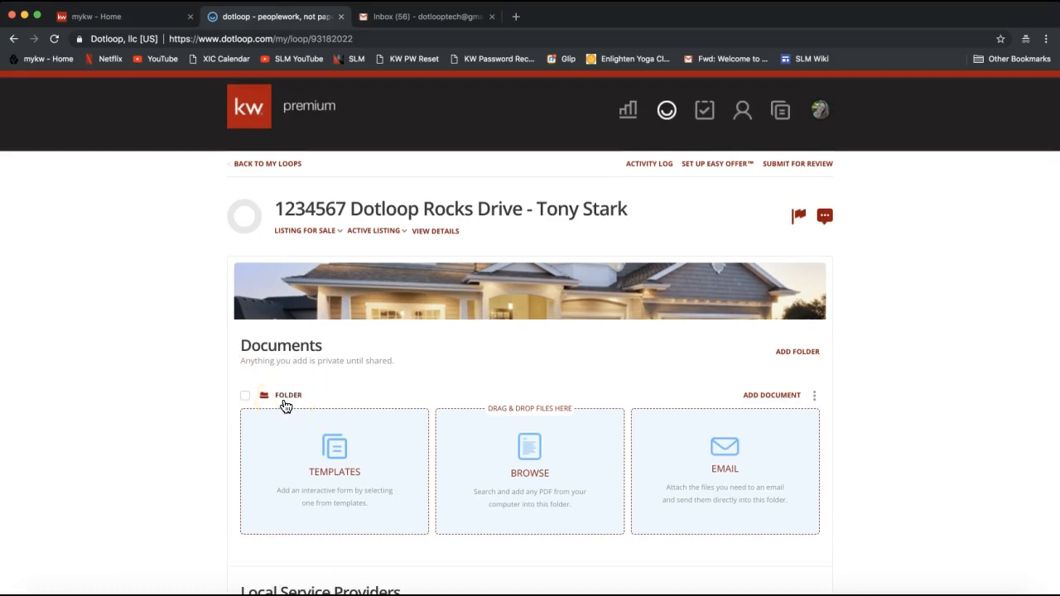
pyautogui.click(352, 486)
# - Open the template picker and show the 2018 NCAR DOCUMENTS template folder
pyautogui.click(350, 485)
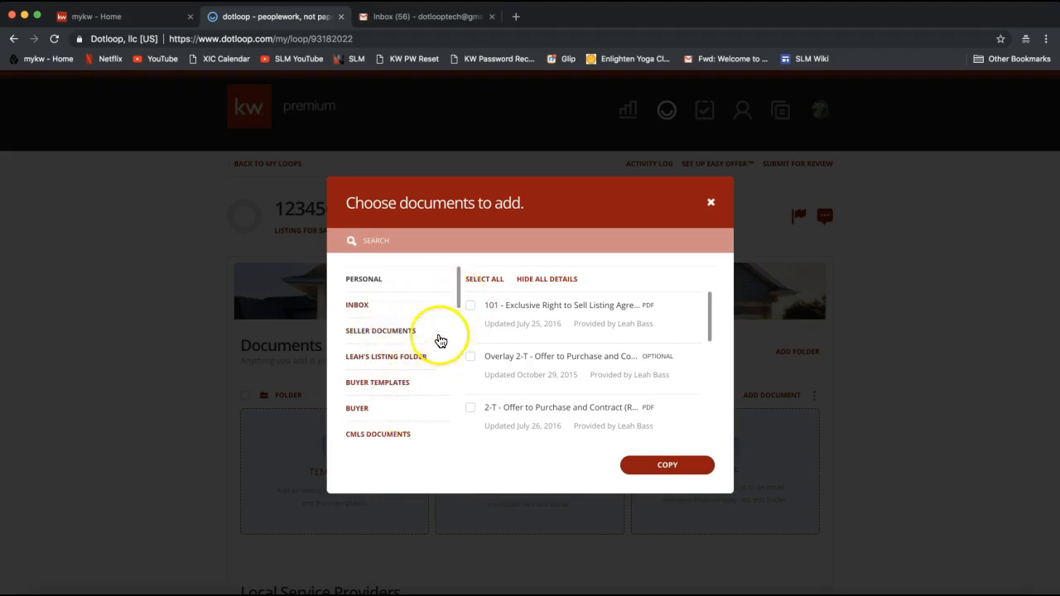
pyautogui.moveTo(461, 290); pyautogui.dragTo(457, 438)
pyautogui.click(405, 436)
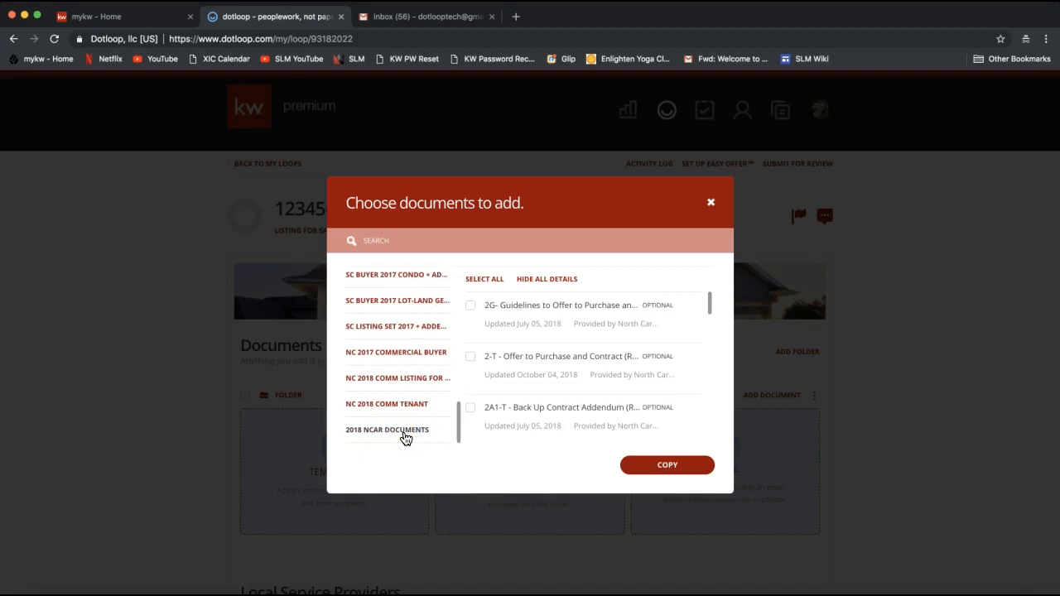
pyautogui.click(403, 436)
pyautogui.click(383, 439)
pyautogui.click(385, 439)
# - Search templates for 'listing', tick 101 - Exclusive Right to Sell Listing Agreement, and copy it
pyautogui.click(379, 241)
pyautogui.write('listing')
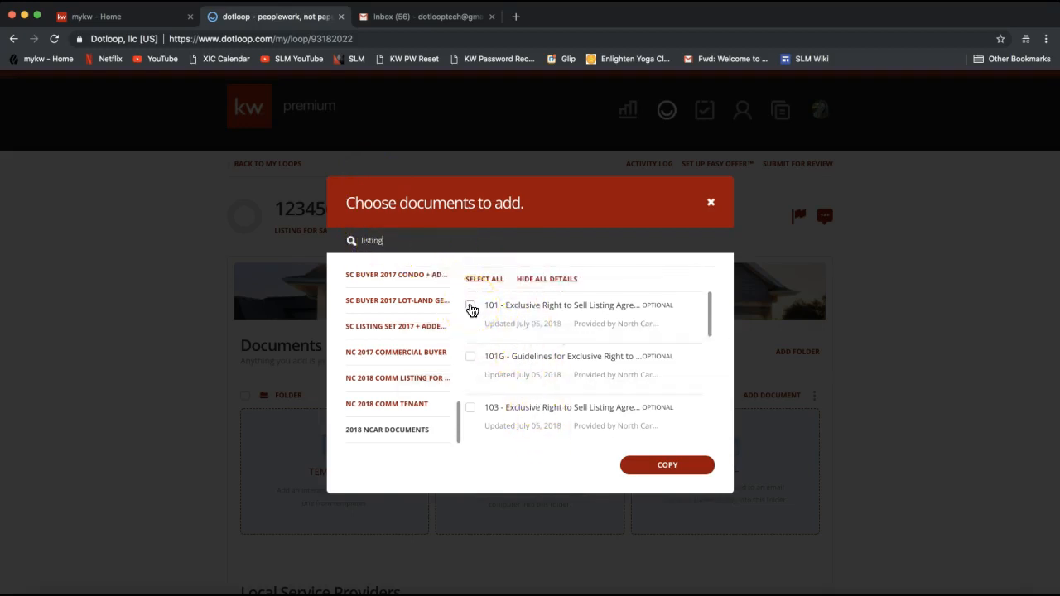
pyautogui.click(470, 306)
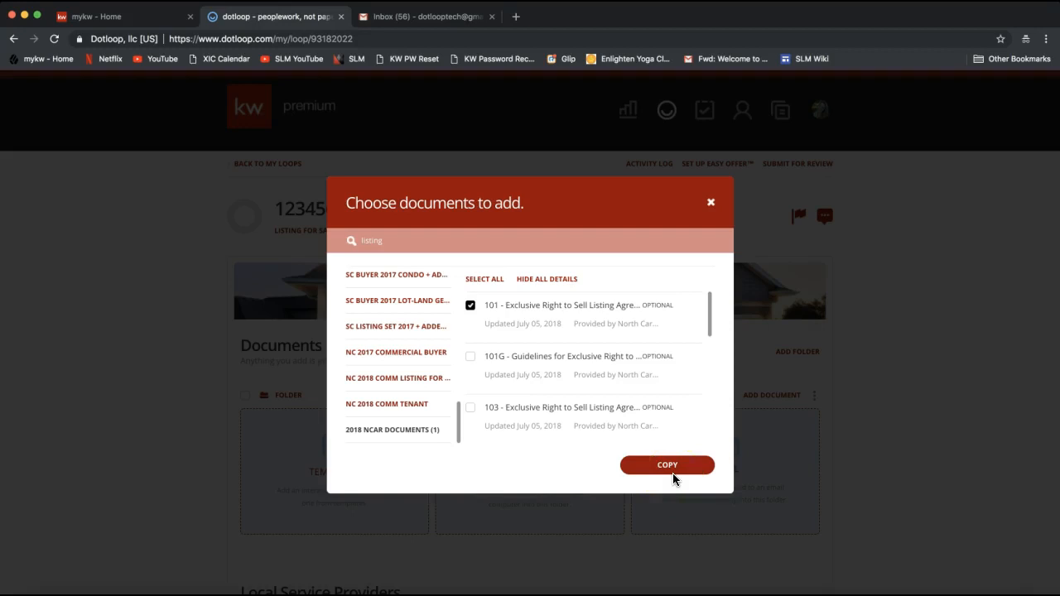
pyautogui.click(416, 480)
pyautogui.doubleClick(377, 240)
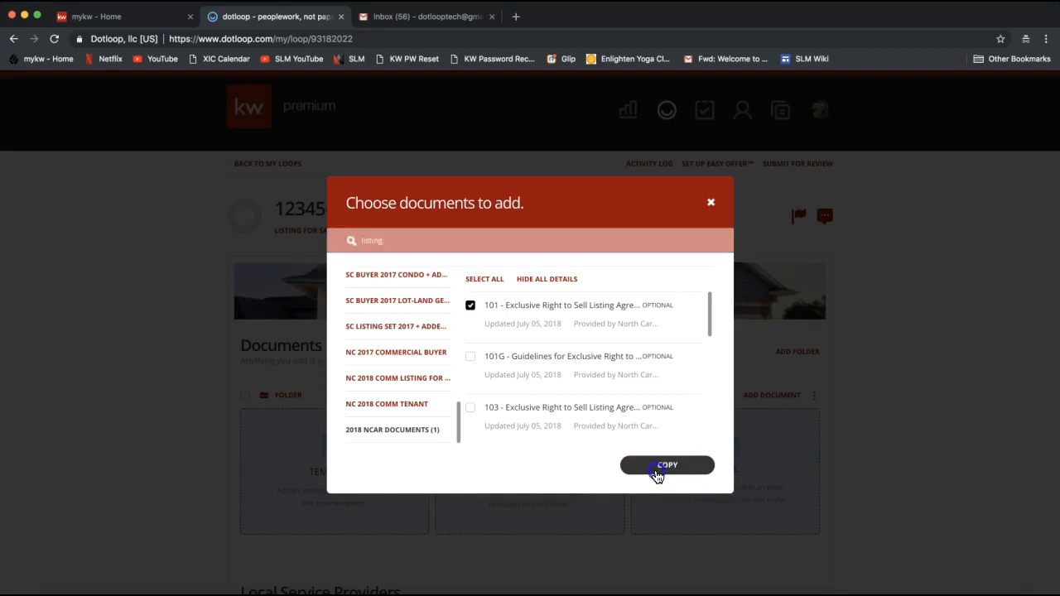
pyautogui.click(667, 465)
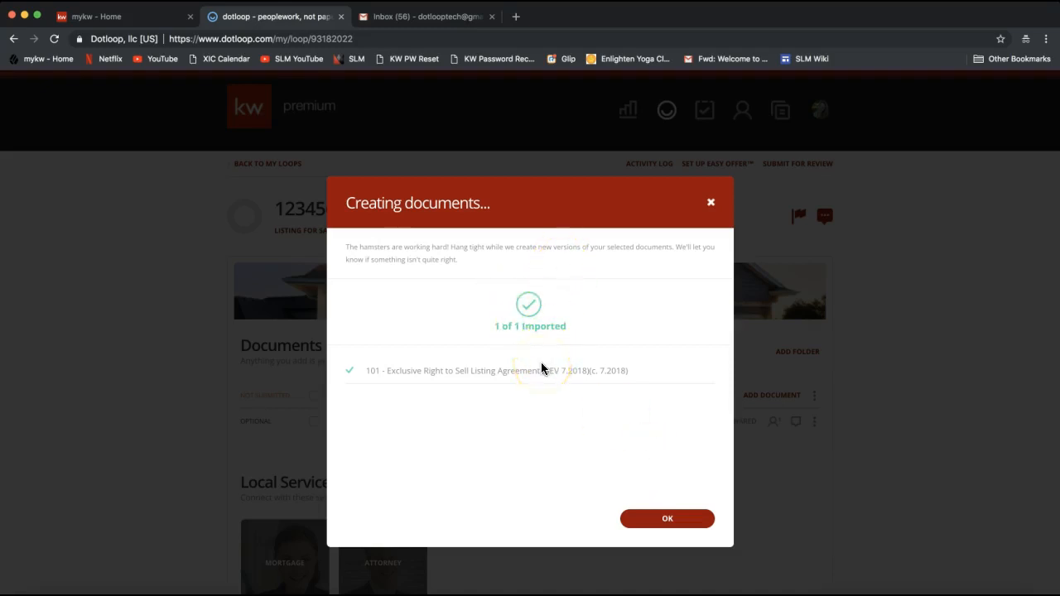
# - Dismiss the import confirmation and open form 101 Exclusive Right to Sell Listing Agreement
pyautogui.click(675, 525)
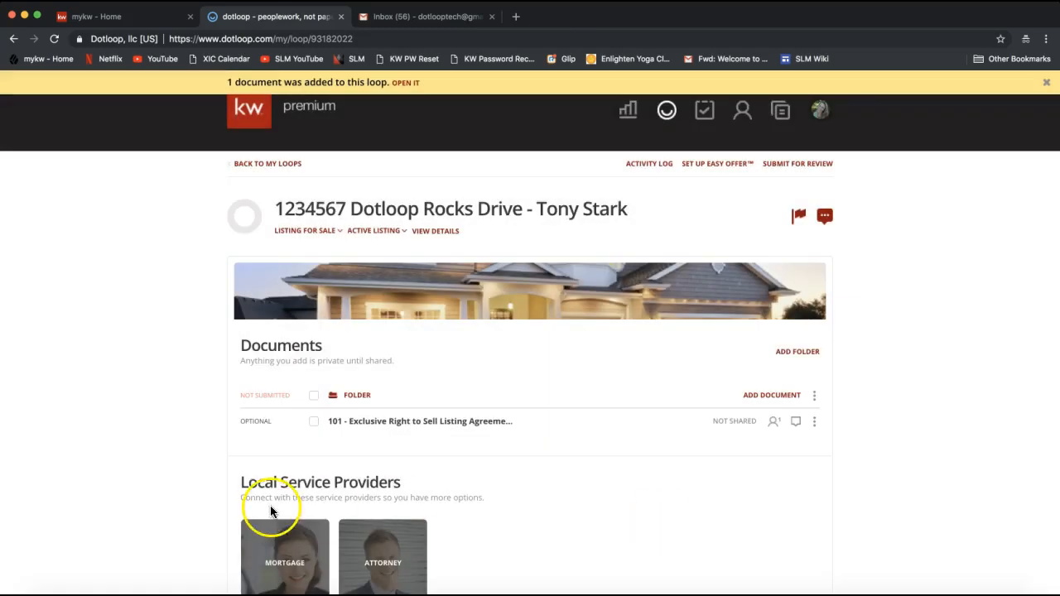
pyautogui.click(396, 425)
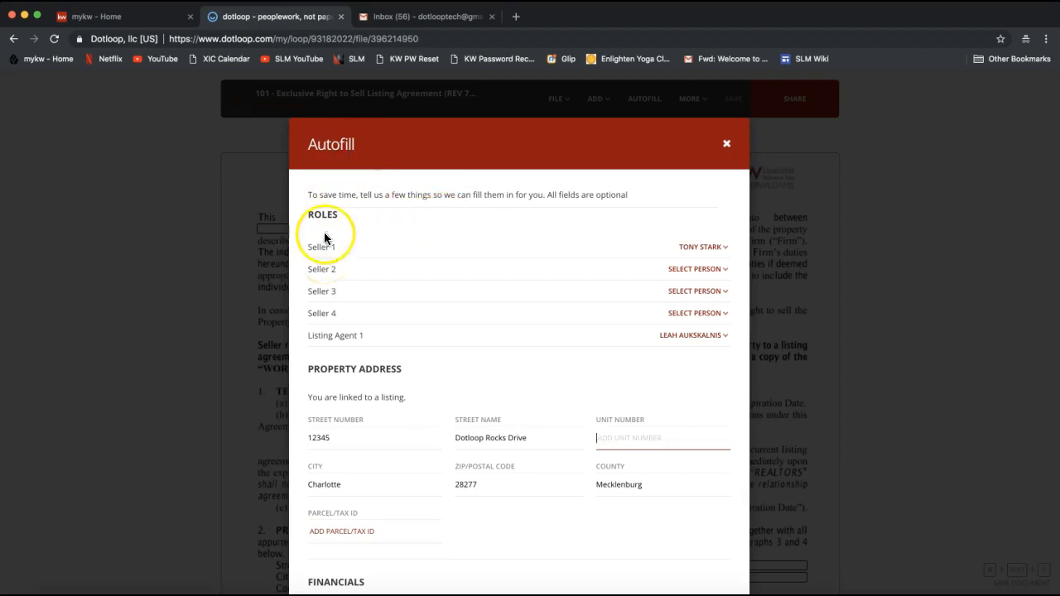
# - In the Autofill form, check the Seller 2 options but leave Seller 2 unassigned
pyautogui.moveTo(323, 213); pyautogui.dragTo(357, 214)
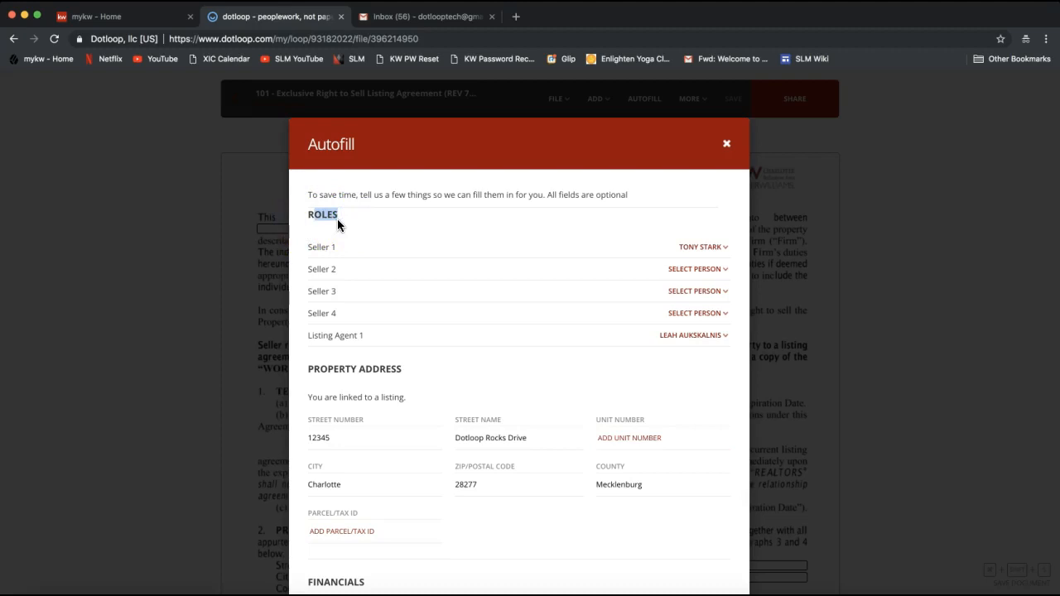
pyautogui.click(306, 251)
pyautogui.doubleClick(331, 247)
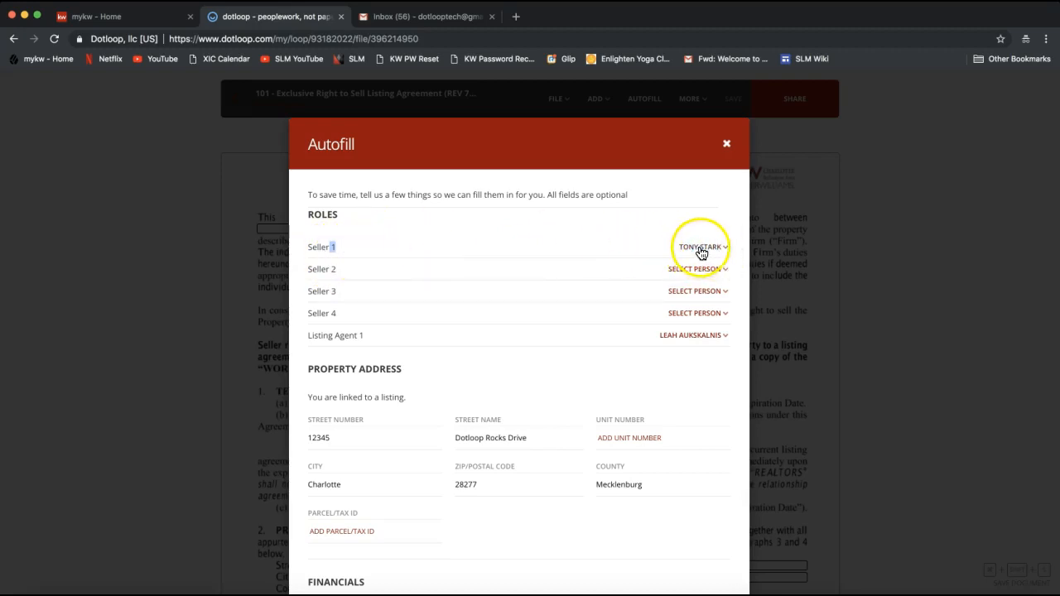
pyautogui.click(698, 270)
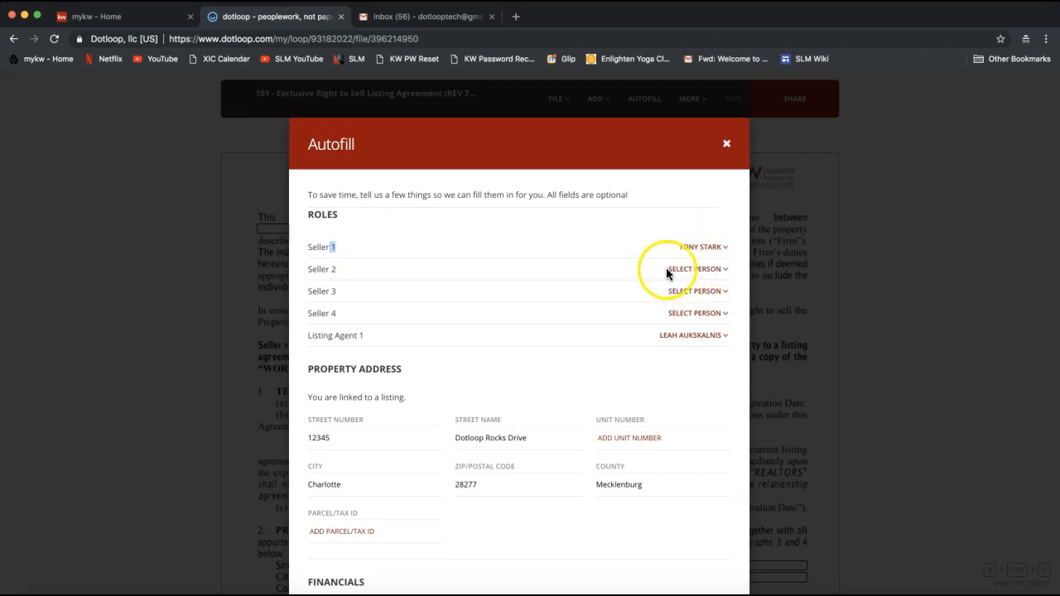
pyautogui.click(691, 272)
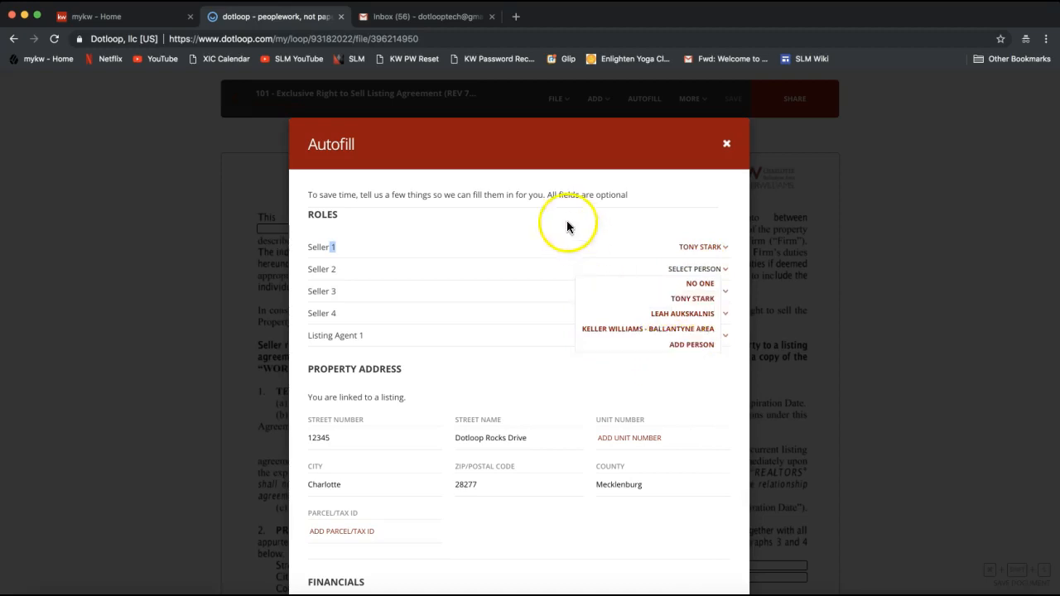
pyautogui.click(554, 189)
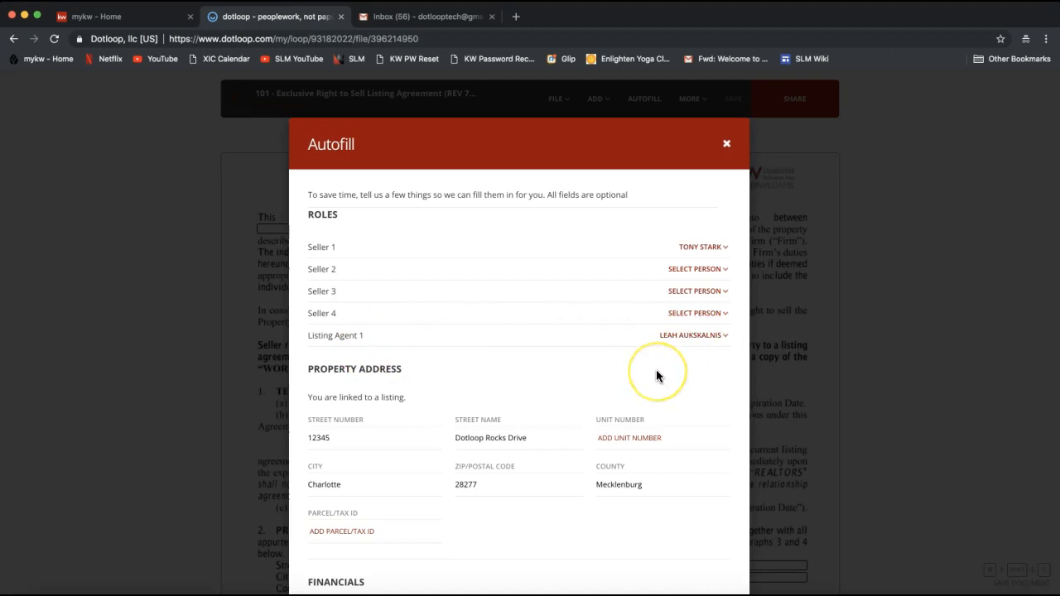
# - Run Autofill to fill form 101's seller, listing firm and property address fields
pyautogui.scroll(-5, 656, 375)
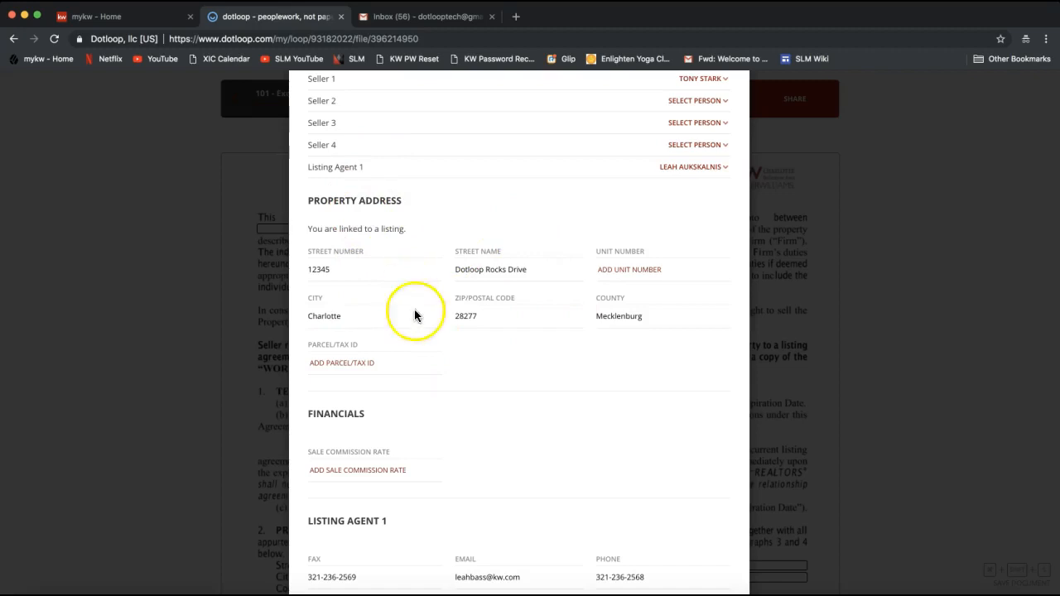
pyautogui.scroll(-5, 413, 396)
pyautogui.scroll(-1, 413, 395)
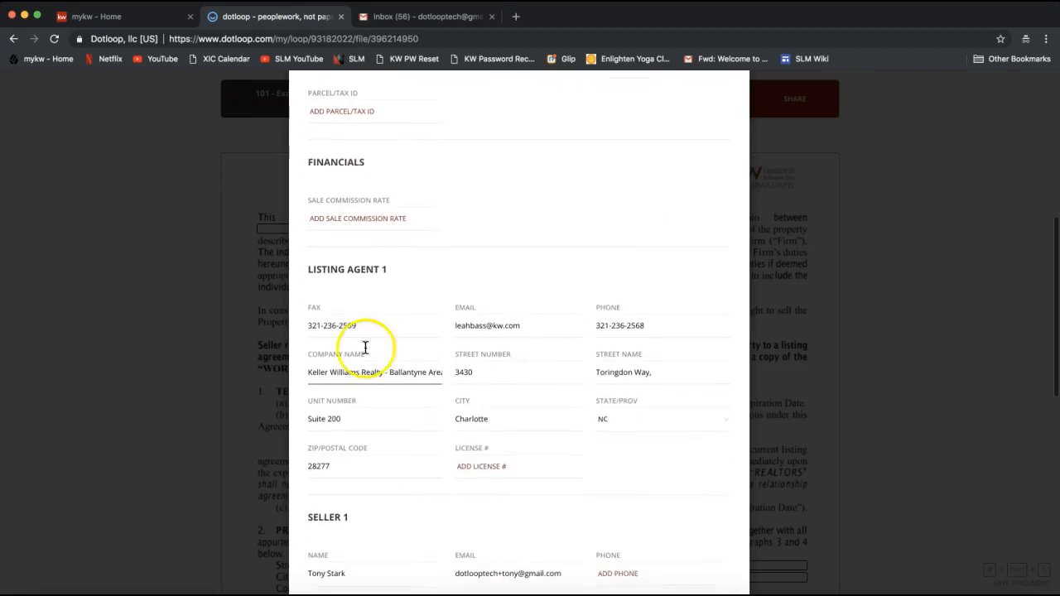
pyautogui.moveTo(313, 270); pyautogui.dragTo(387, 276)
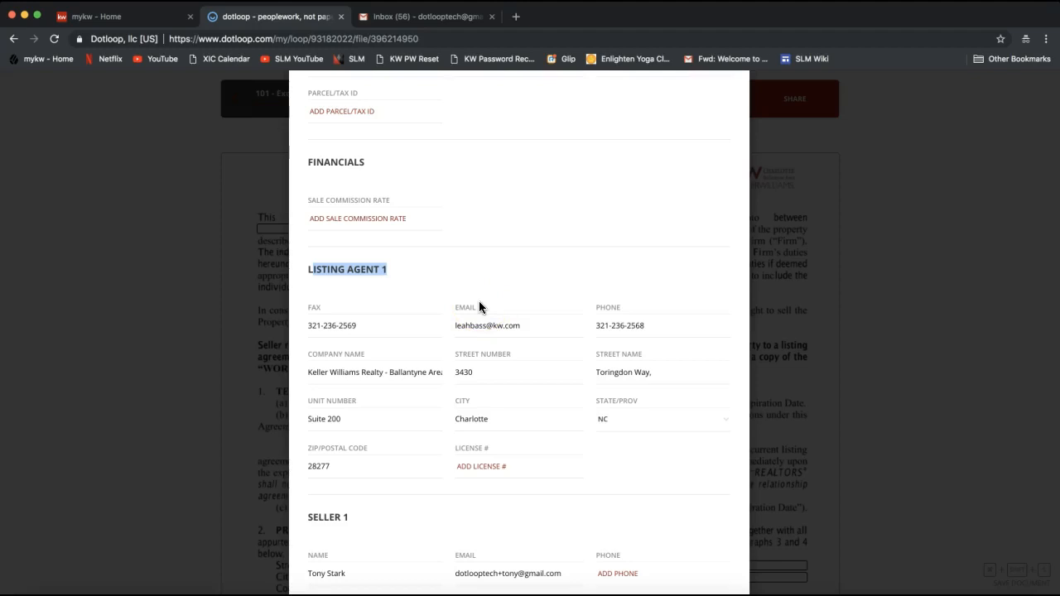
pyautogui.scroll(-5, 479, 303)
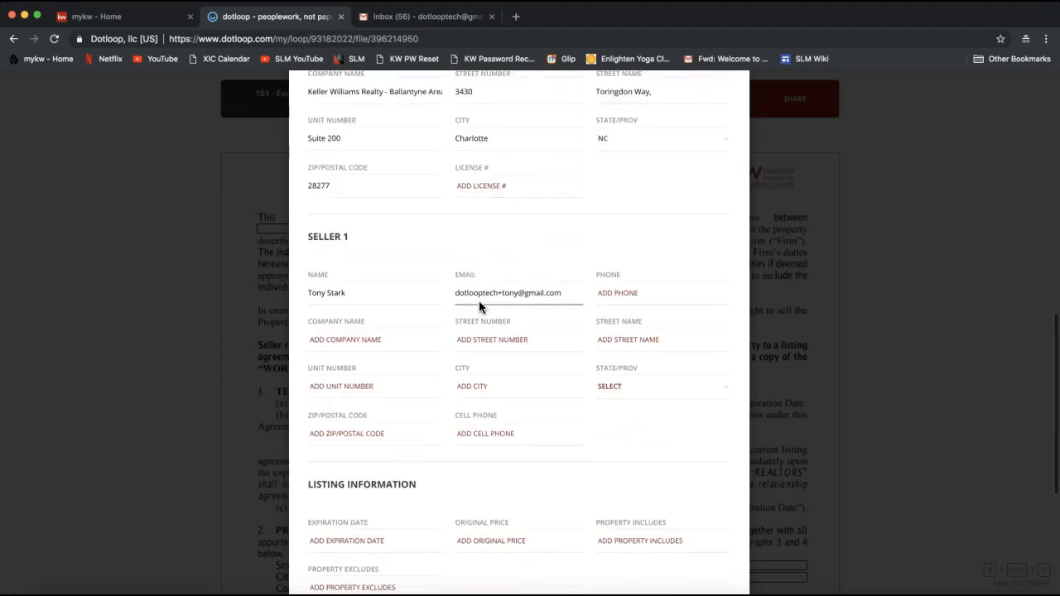
pyautogui.scroll(-2, 405, 420)
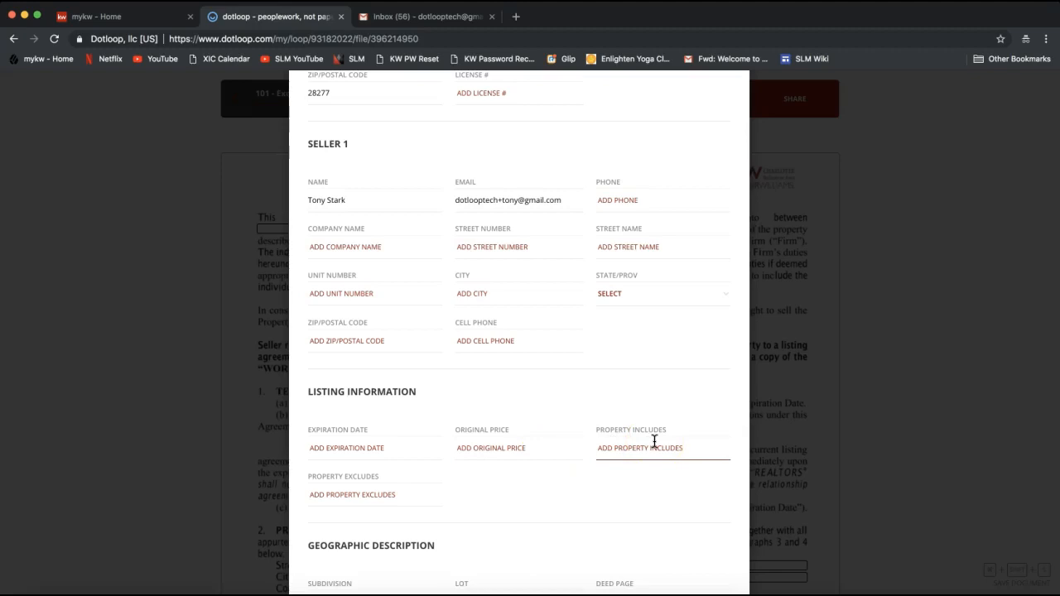
pyautogui.scroll(-5, 655, 441)
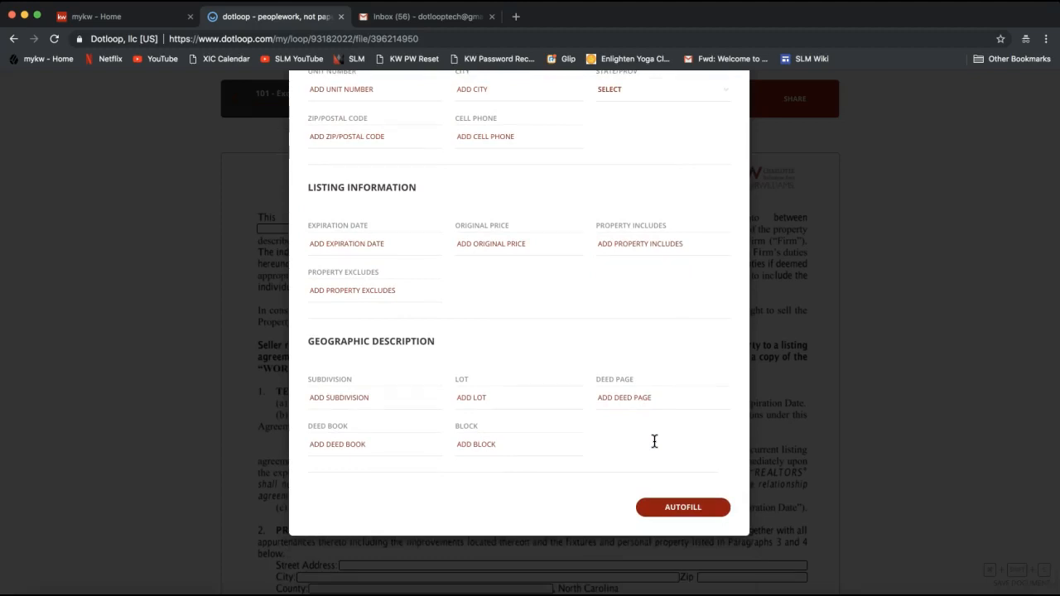
pyautogui.click(683, 508)
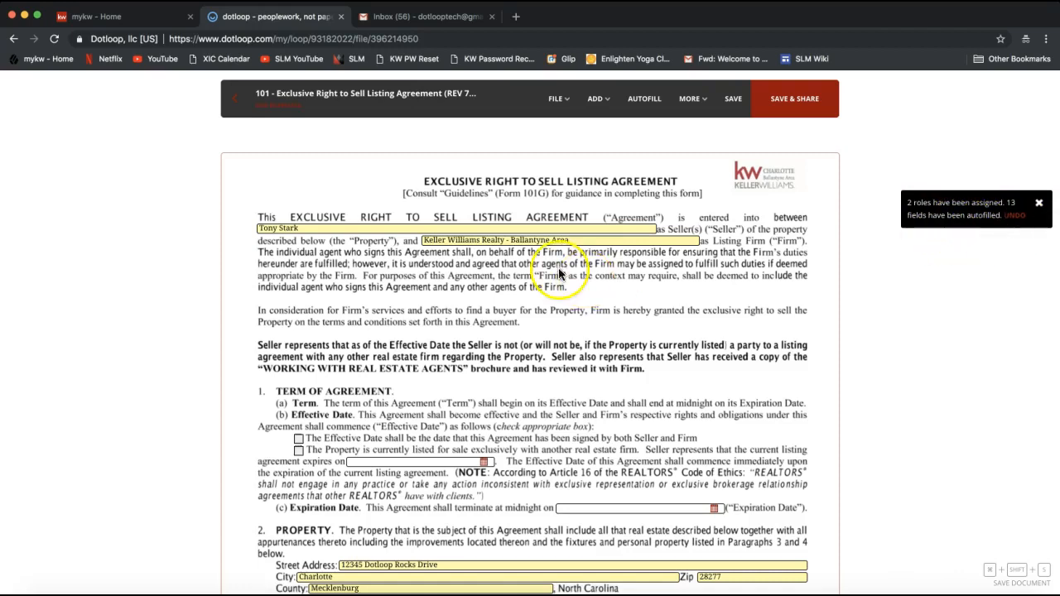
# - Add the second seller's name after 'and' in the Seller field, leaving the listing firm unchanged
pyautogui.click(352, 227)
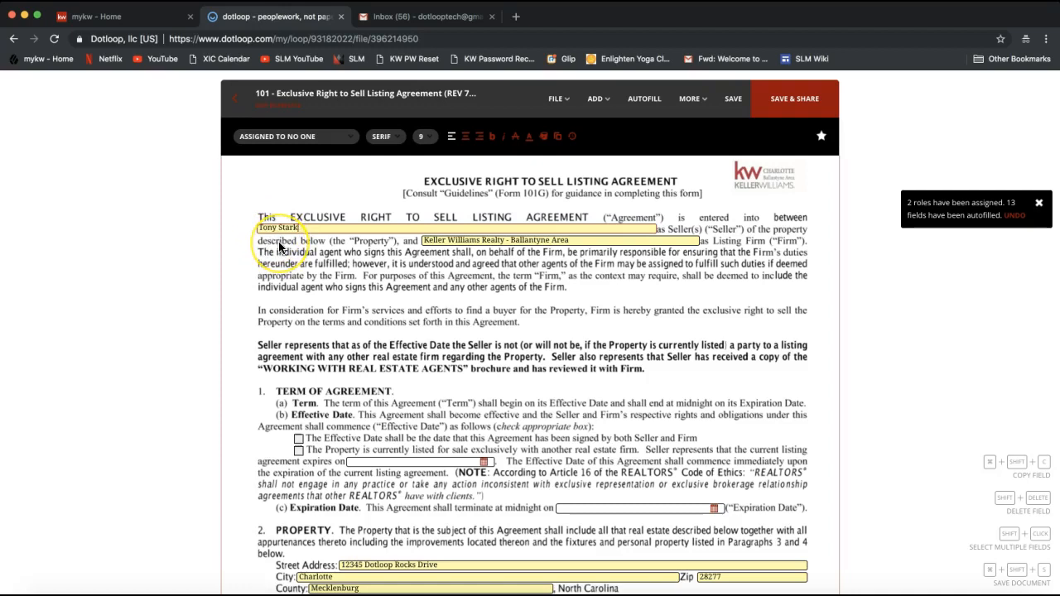
pyautogui.click(310, 230)
pyautogui.write('and Pepper Potts')
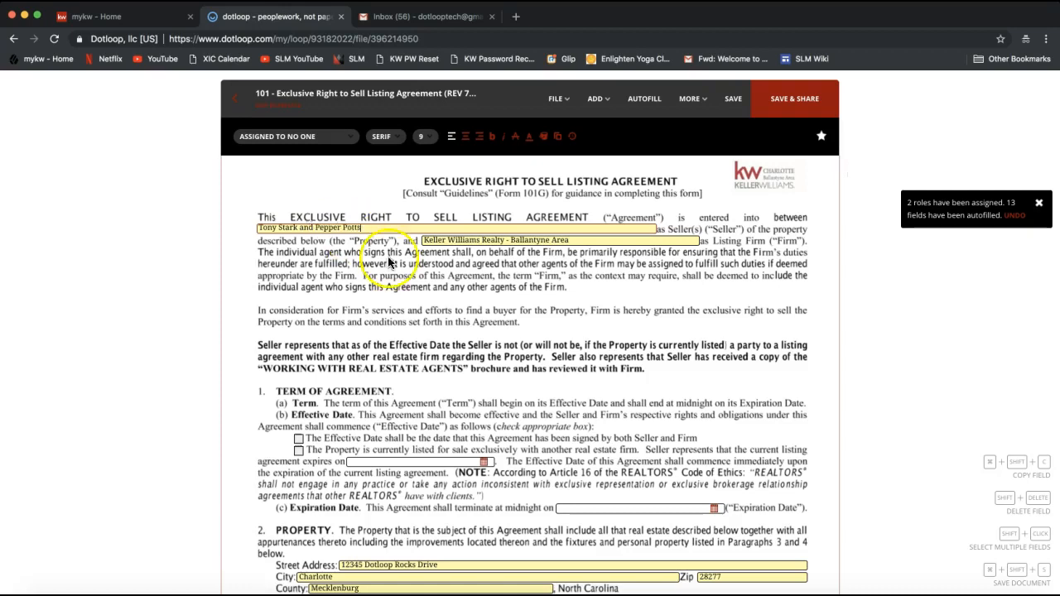
pyautogui.click(592, 240)
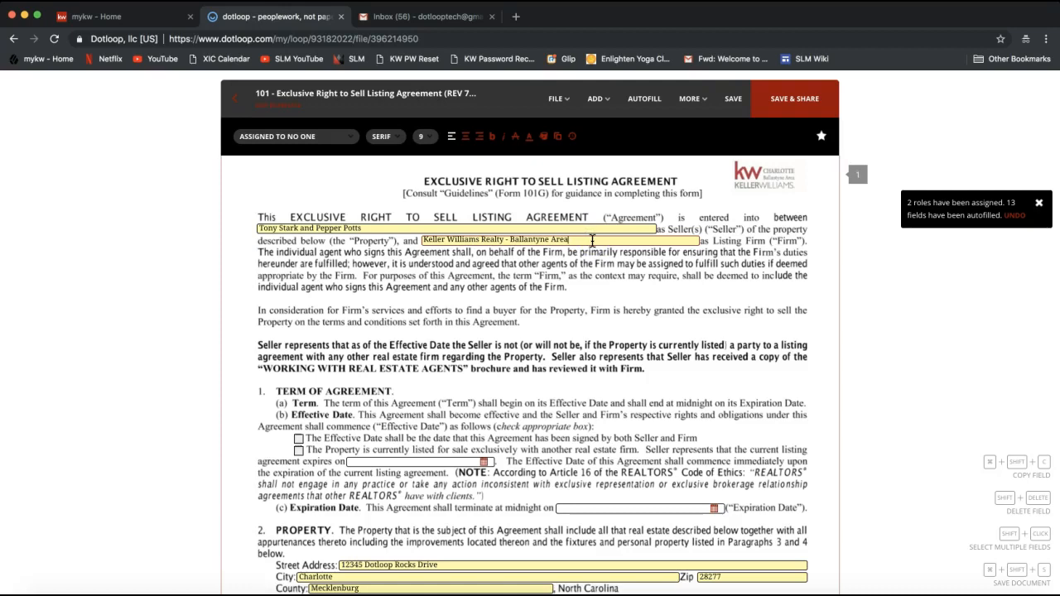
pyautogui.write('asdf')
pyautogui.press('BackSpace')
pyautogui.press('BackSpace')
pyautogui.press('BackSpace')
pyautogui.press('BackSpace')
pyautogui.press('BackSpace')
pyautogui.click(535, 305)
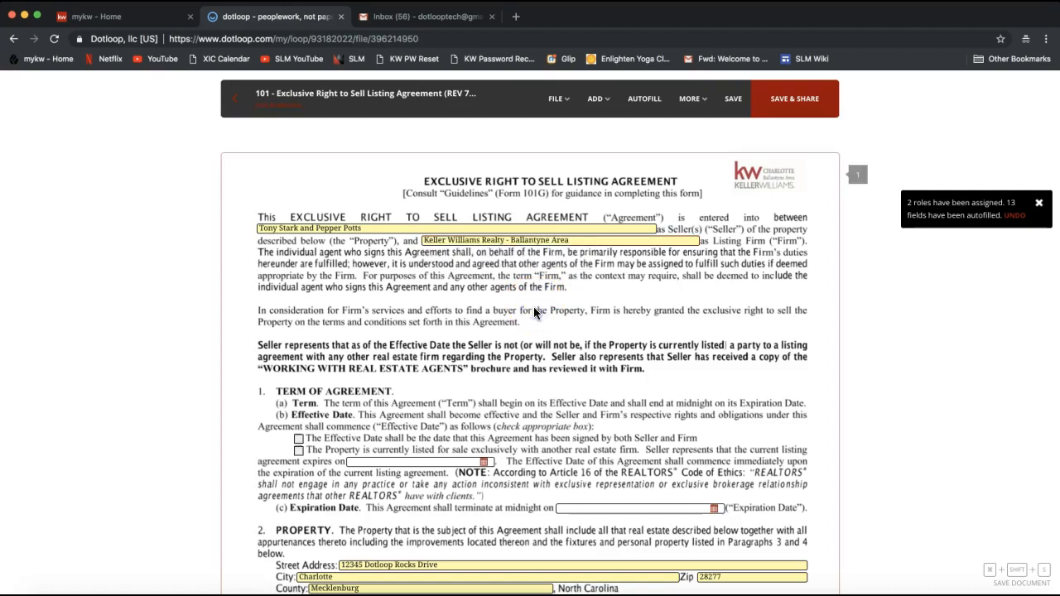
# - Mark the property as currently listed with another firm and set Expiration Date to 03/05/2019
pyautogui.scroll(-2, 535, 312)
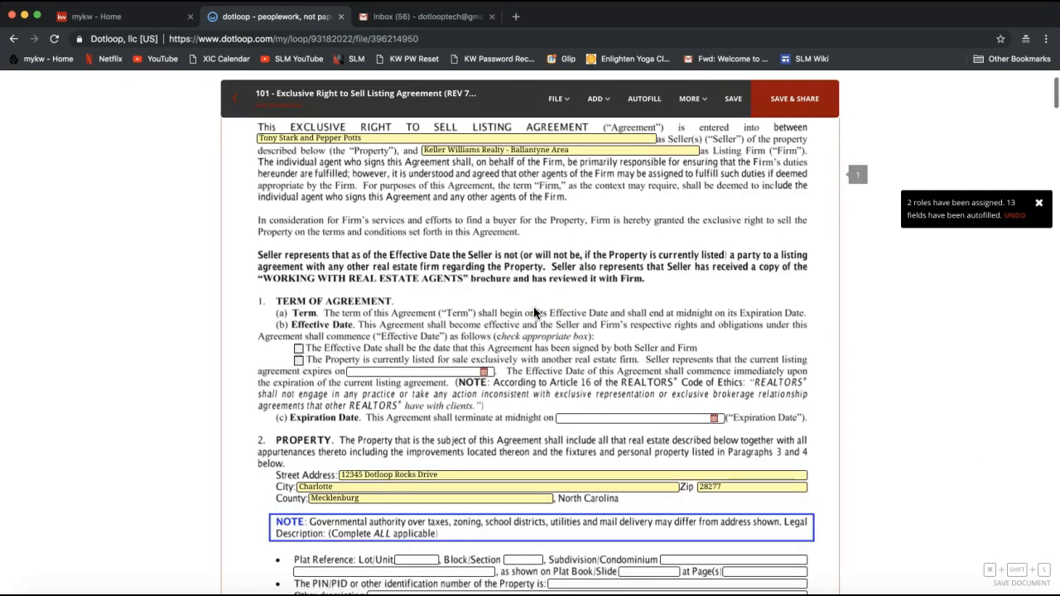
pyautogui.click(299, 362)
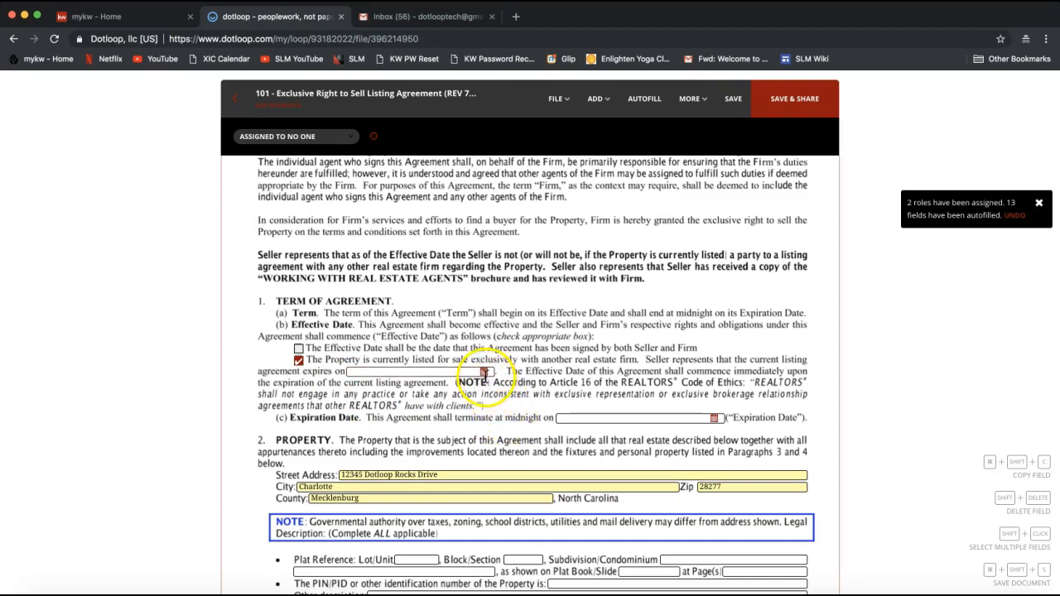
pyautogui.scroll(-1, 689, 389)
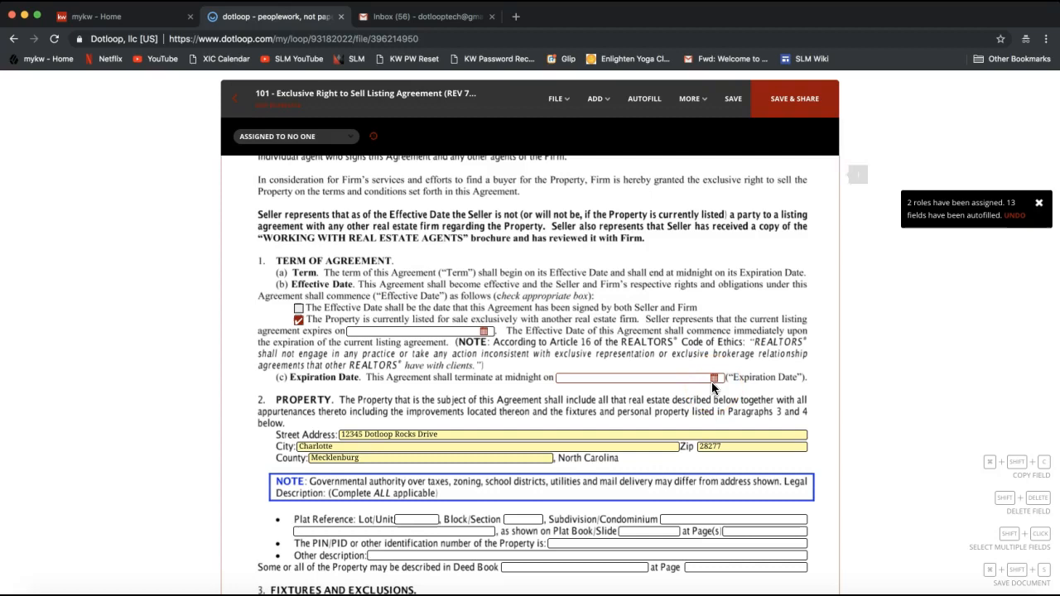
pyautogui.click(689, 378)
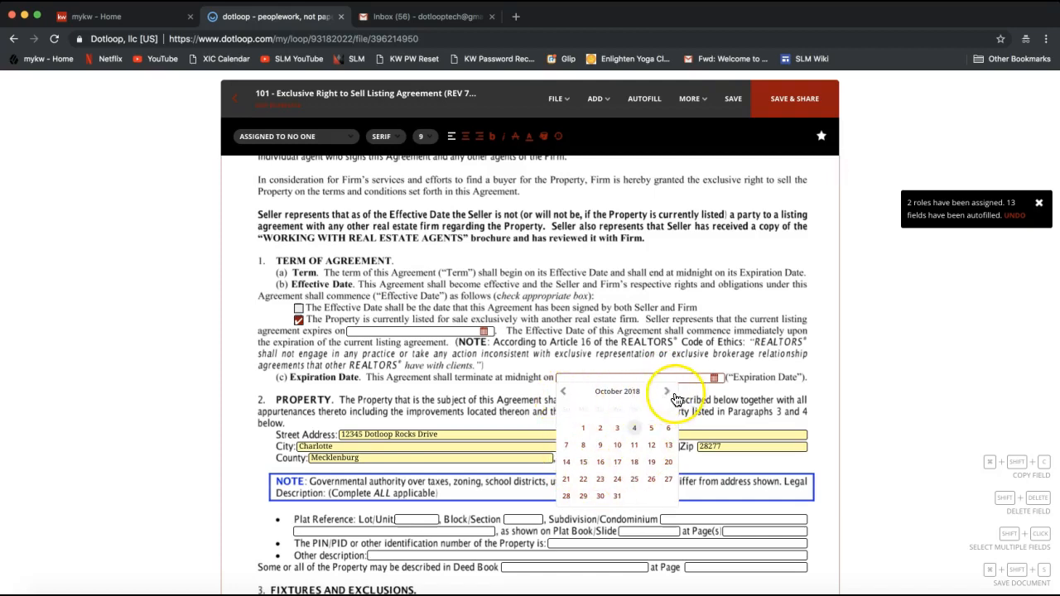
pyautogui.click(668, 394)
pyautogui.click(669, 394)
pyautogui.click(668, 394)
pyautogui.click(669, 393)
pyautogui.click(668, 393)
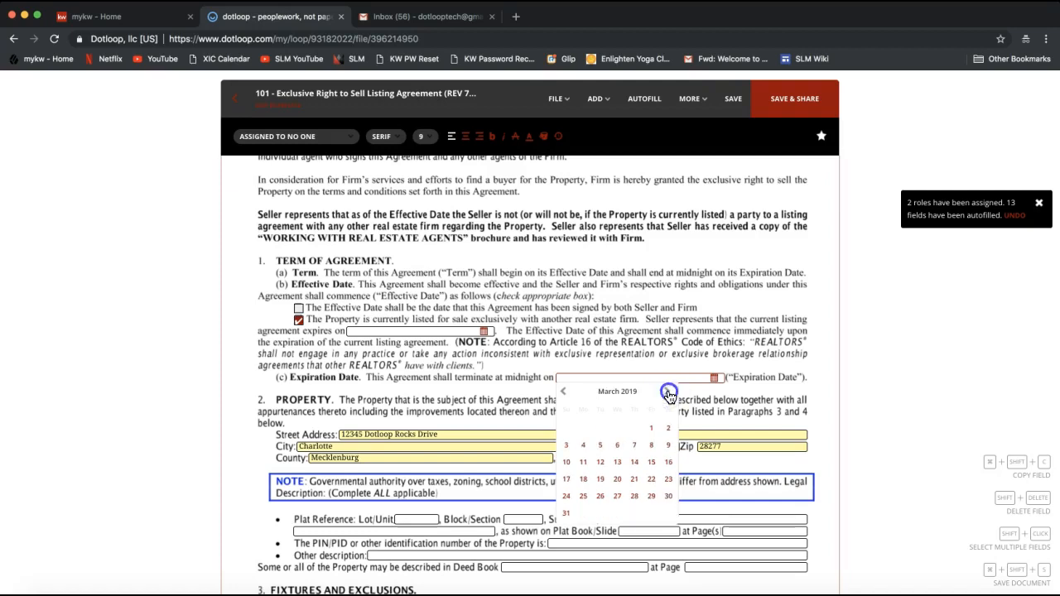
pyautogui.click(600, 447)
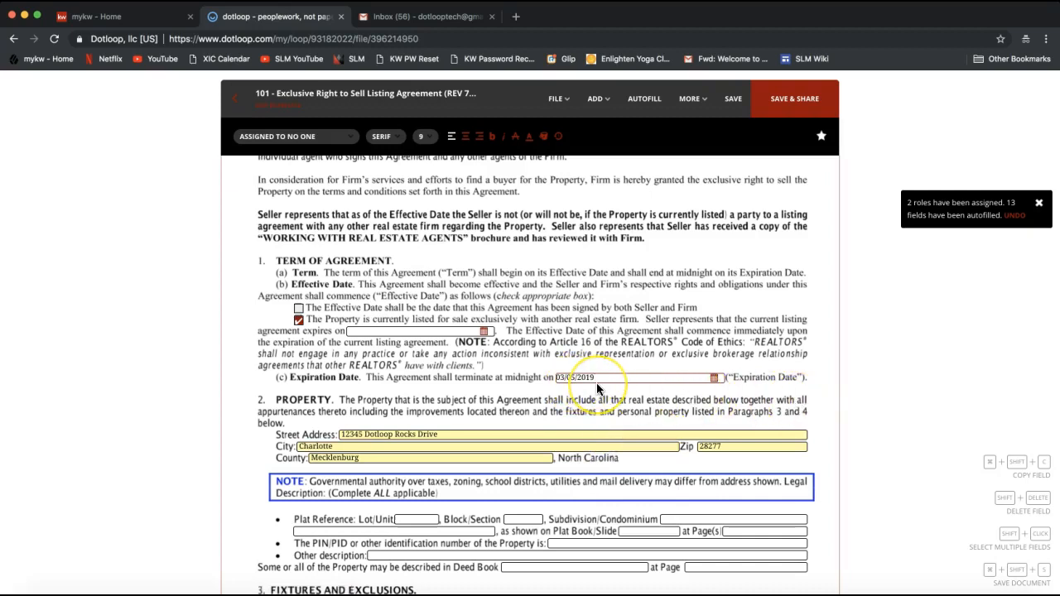
pyautogui.scroll(-1, 599, 389)
pyautogui.scroll(-5, 598, 387)
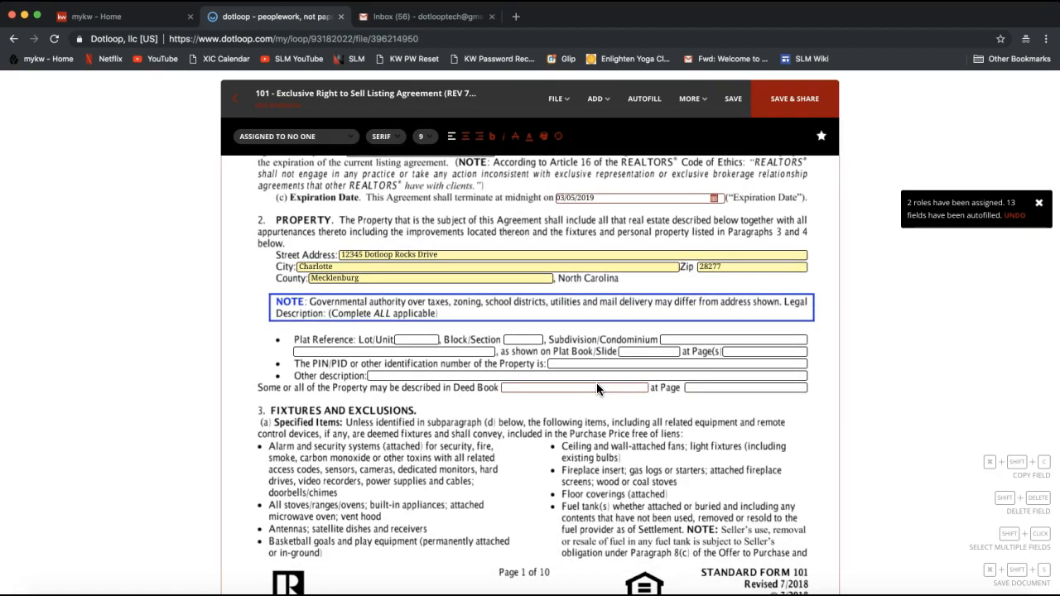
pyautogui.click(574, 355)
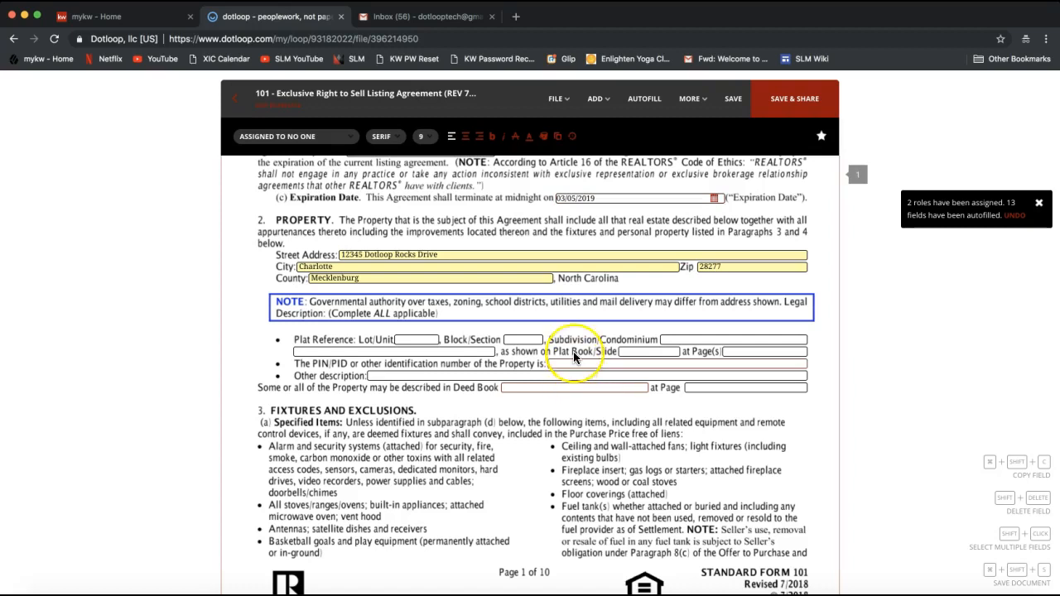
pyautogui.scroll(-3, 573, 353)
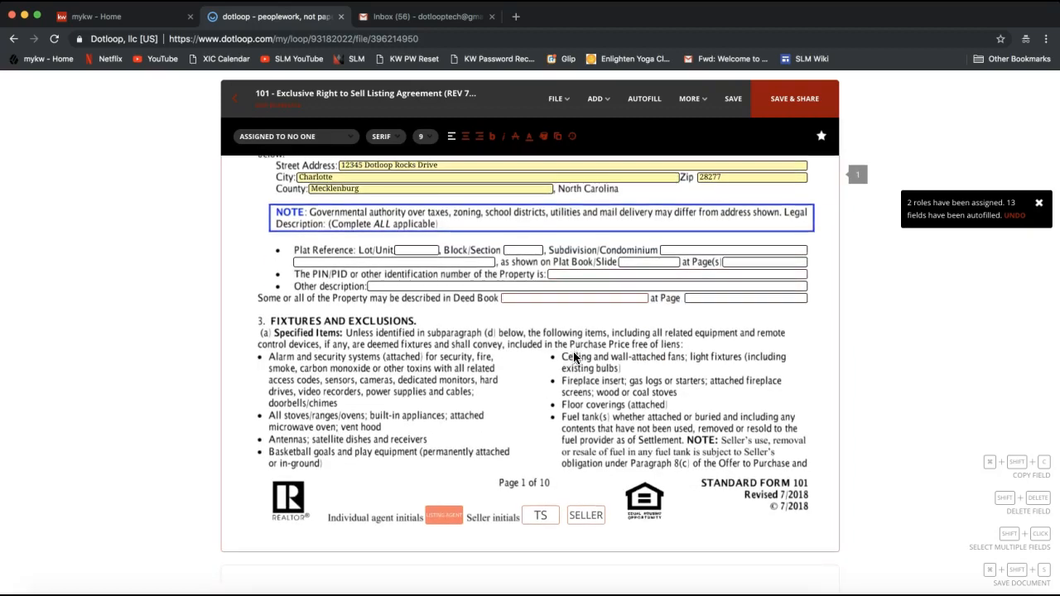
pyautogui.scroll(-2, 573, 357)
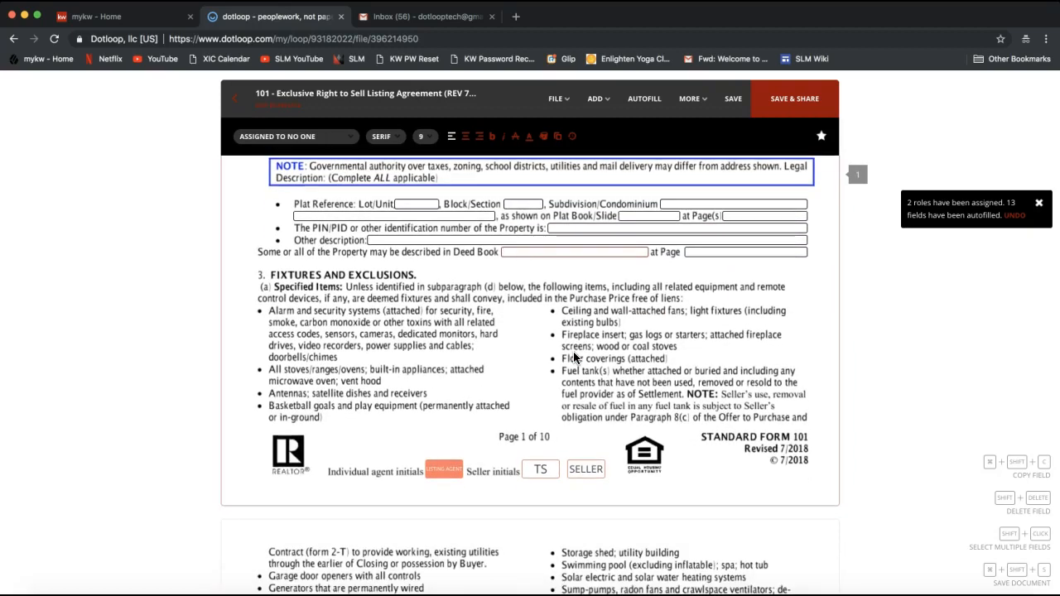
pyautogui.click(528, 460)
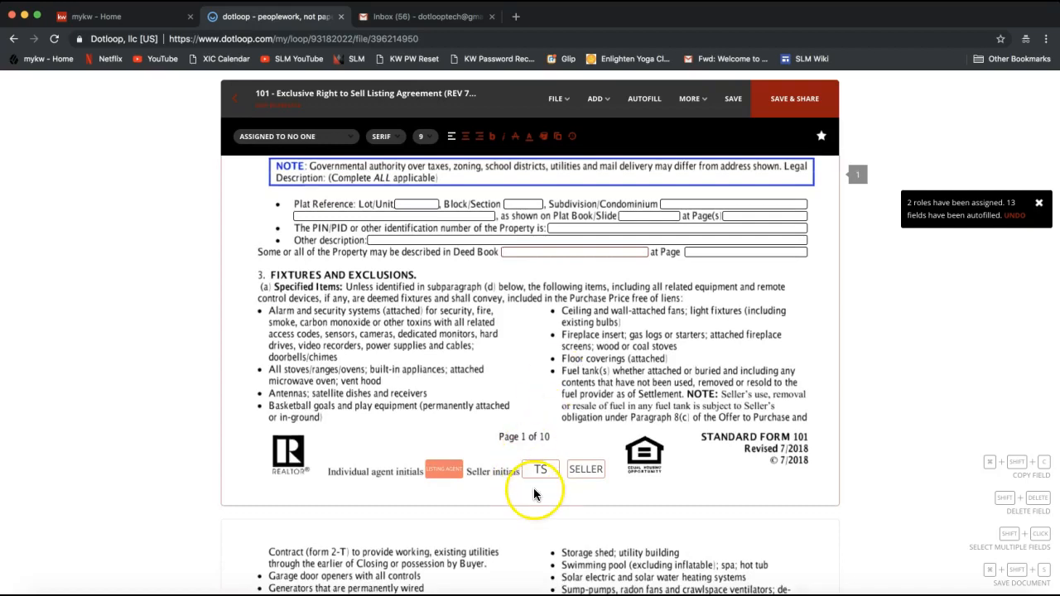
pyautogui.click(488, 483)
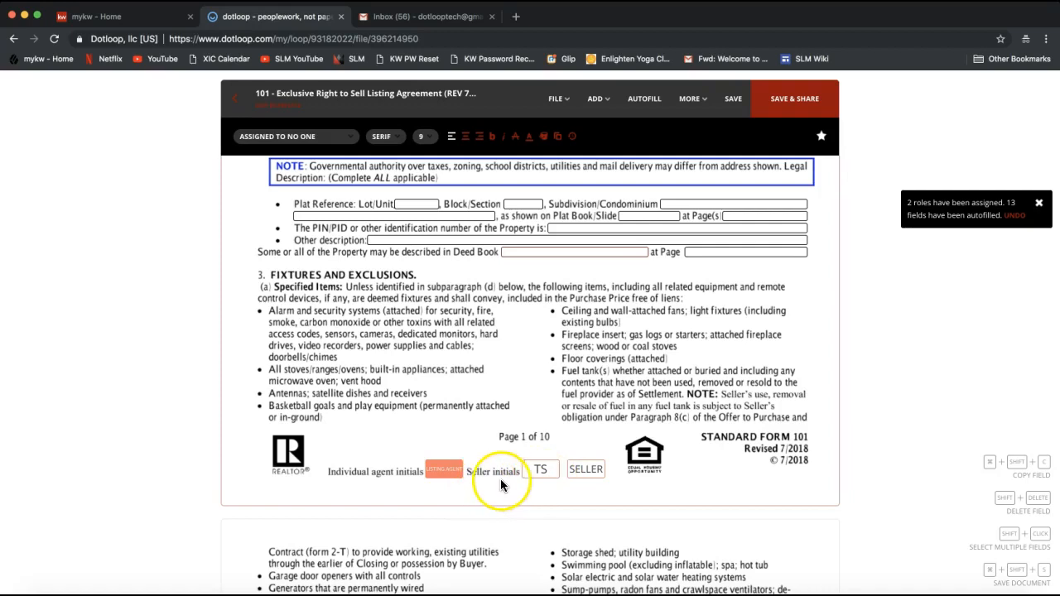
pyautogui.click(546, 476)
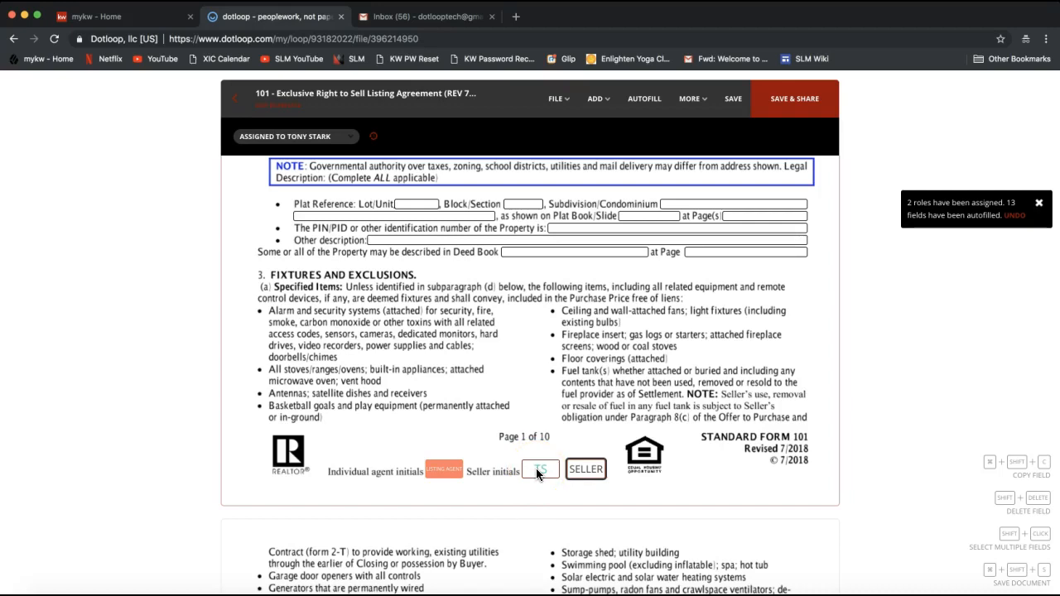
pyautogui.click(588, 470)
pyautogui.click(540, 471)
# - Save the agreement's changes, close Autofill unapplied, and select the page 1 seller initials field
pyautogui.click(641, 103)
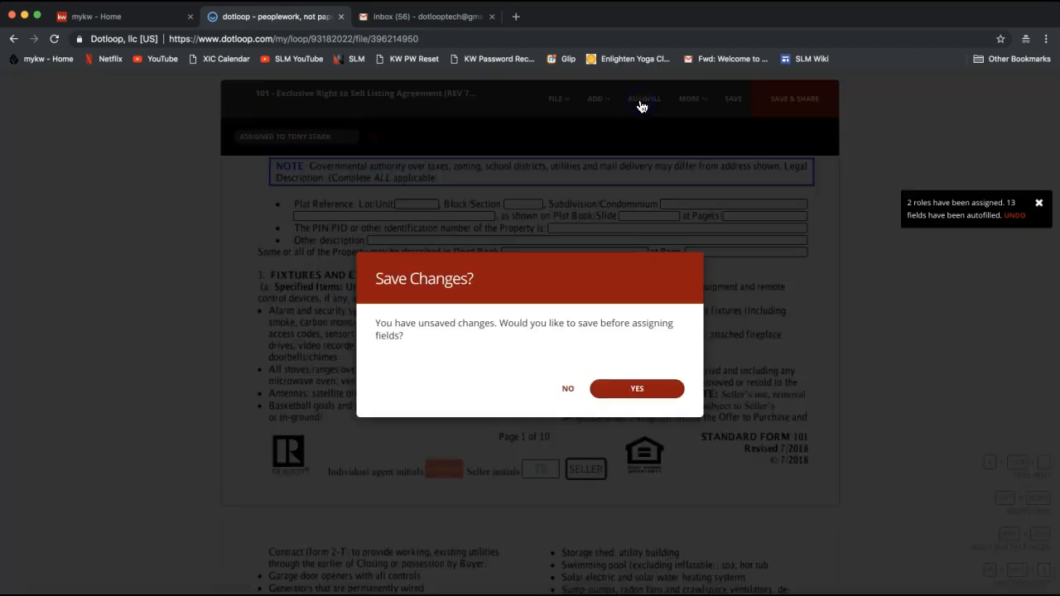
pyautogui.click(631, 391)
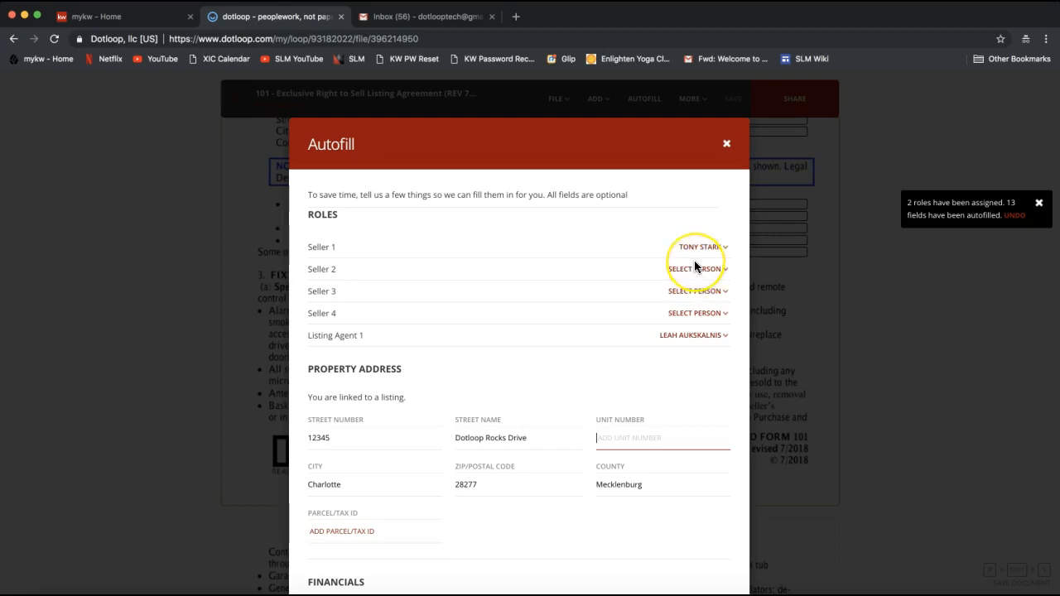
pyautogui.scroll(-10, 695, 260)
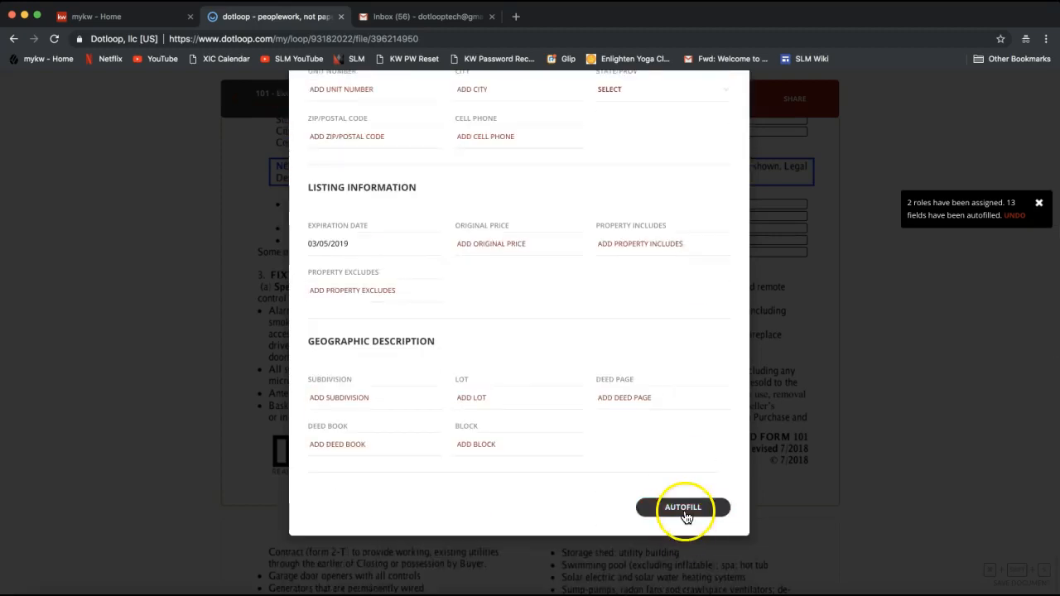
pyautogui.scroll(10, 691, 407)
pyautogui.click(724, 142)
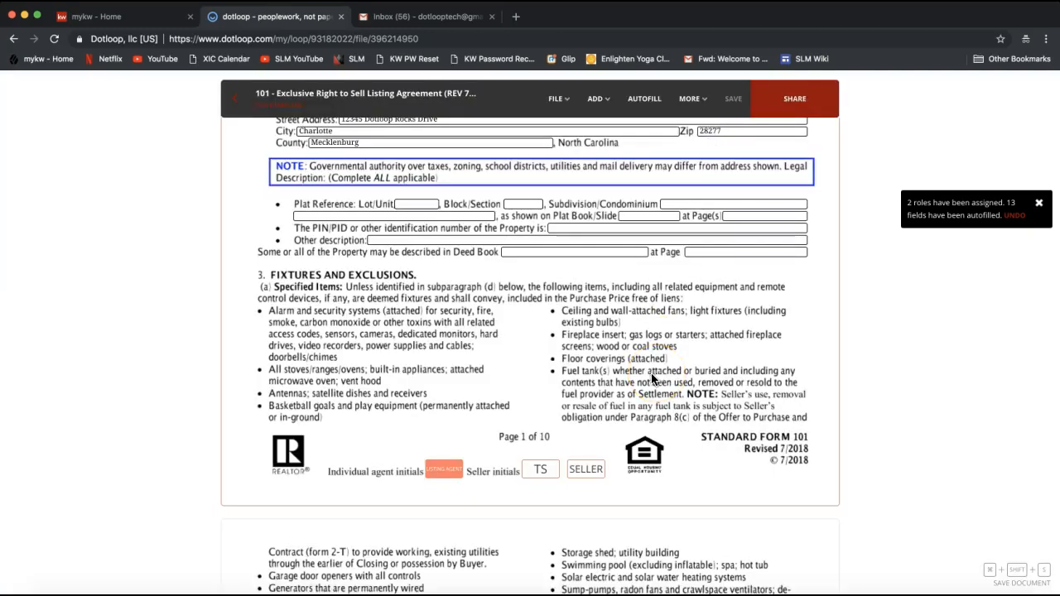
pyautogui.click(543, 471)
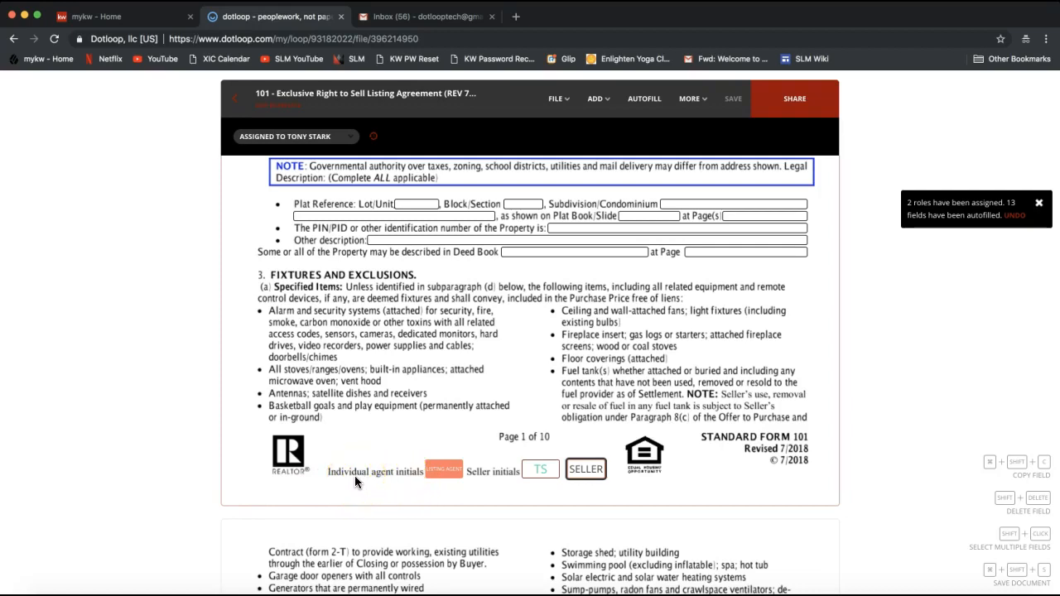
# - Sign the agent-initials box on form 101 page 1 after confirming the agent's name and initials and adopting them
pyautogui.click(414, 485)
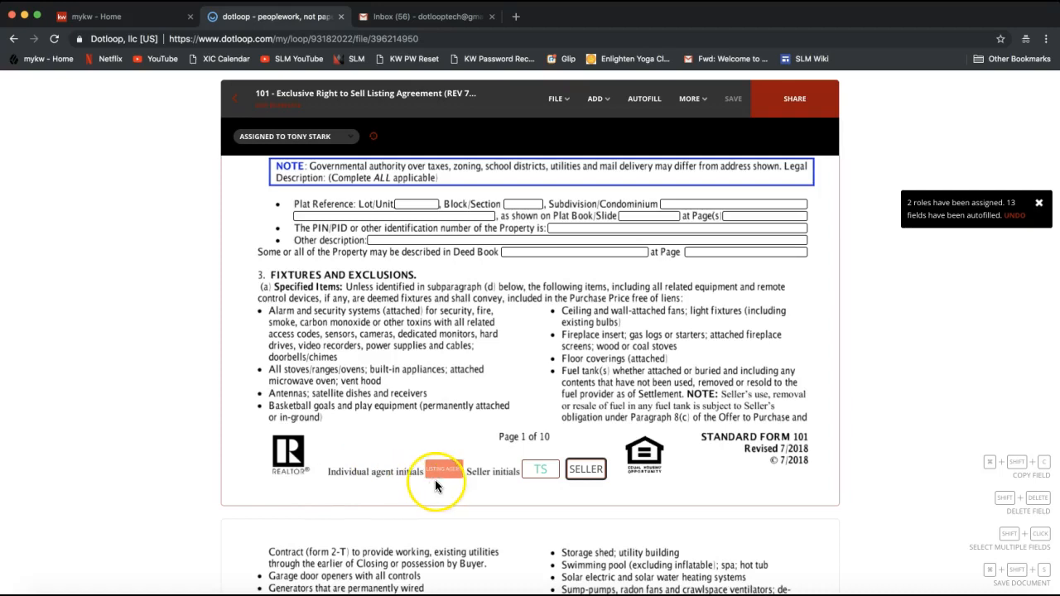
pyautogui.click(448, 474)
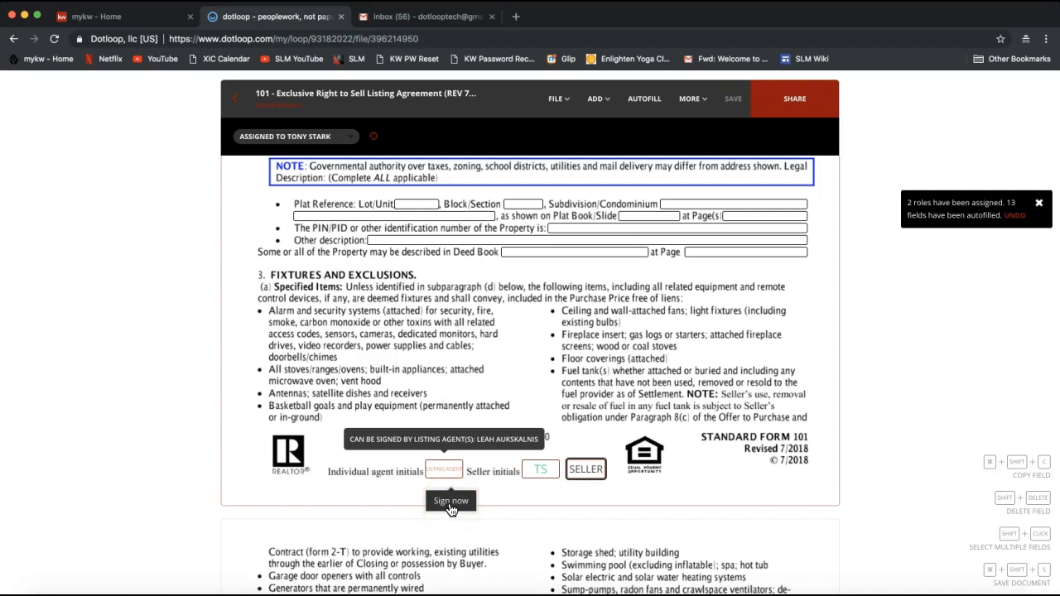
pyautogui.click(451, 501)
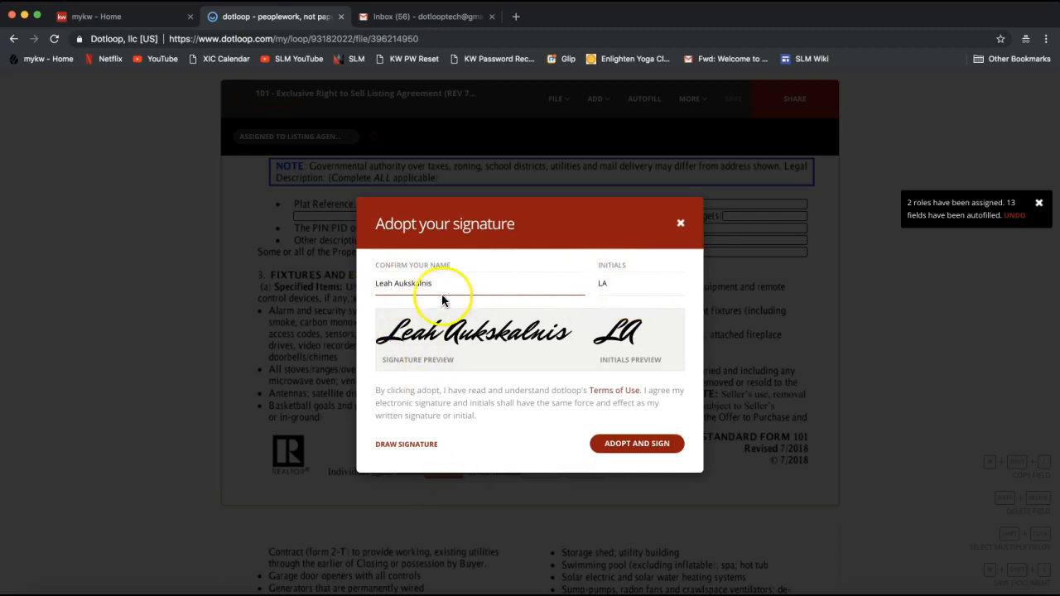
pyautogui.click(397, 278)
pyautogui.click(389, 283)
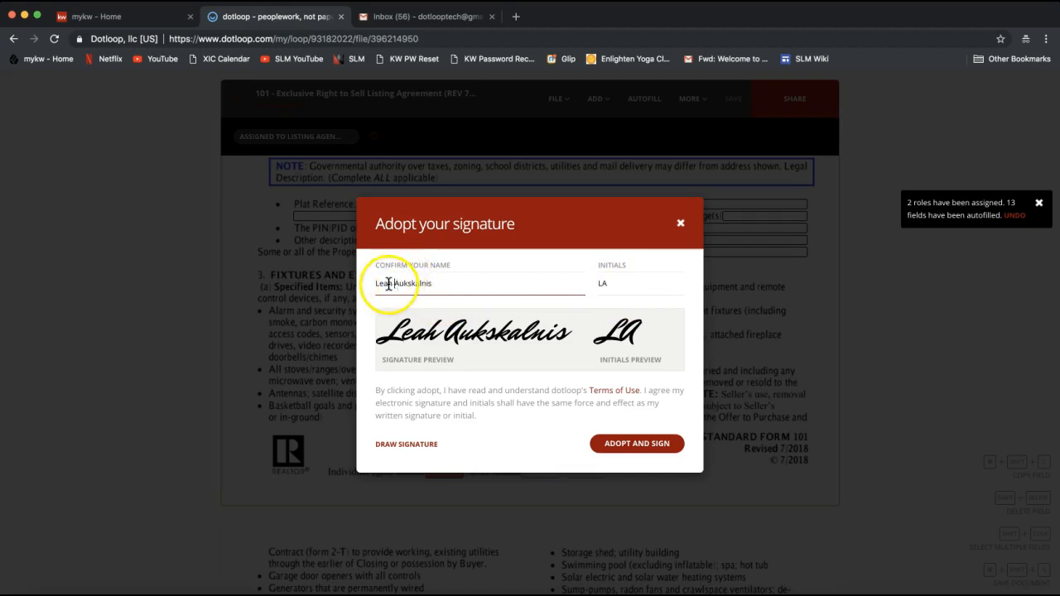
pyautogui.moveTo(376, 284); pyautogui.dragTo(471, 286)
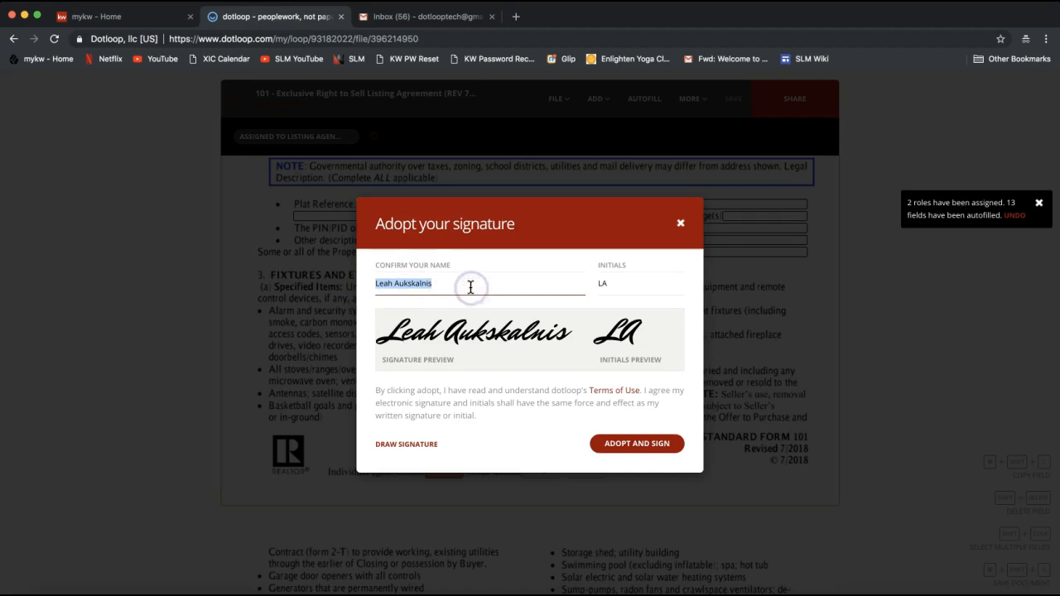
pyautogui.click(627, 284)
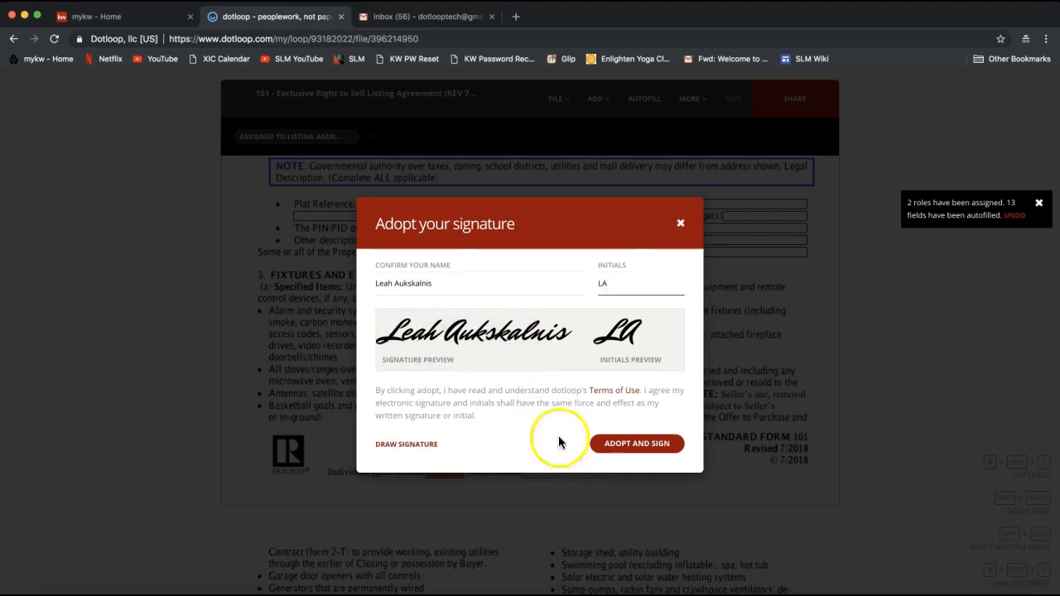
pyautogui.click(638, 447)
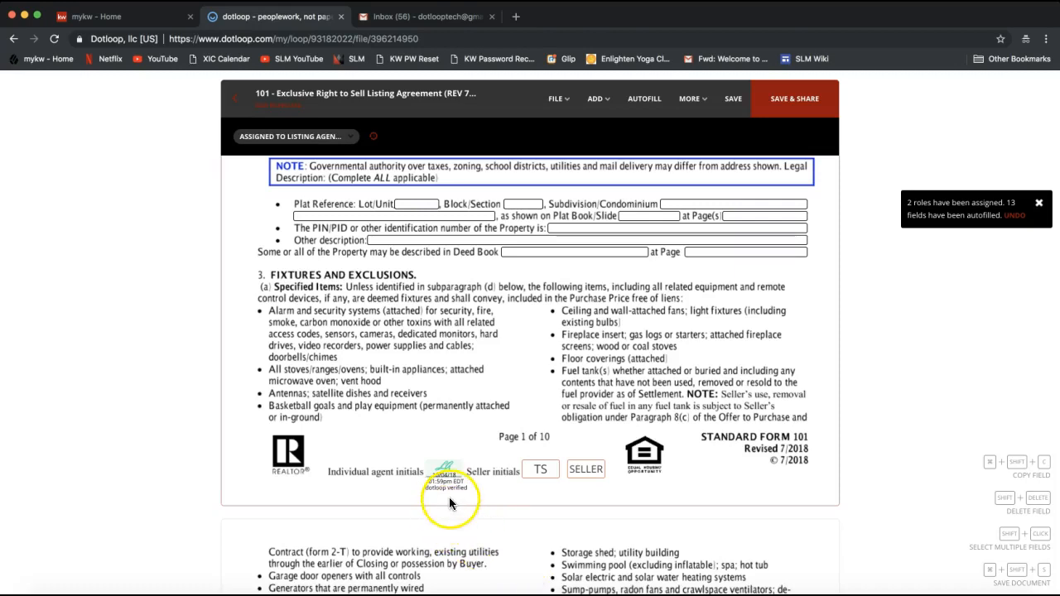
# - Select the seller's TS initials field, then scroll down to the page 10 signature section
pyautogui.scroll(-1, 441, 481)
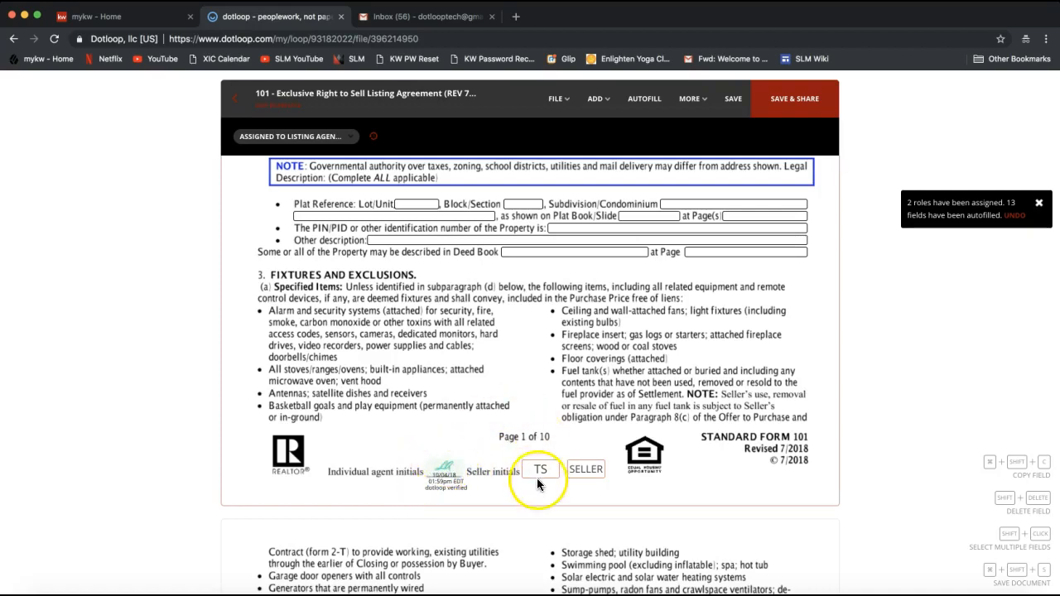
pyautogui.click(536, 469)
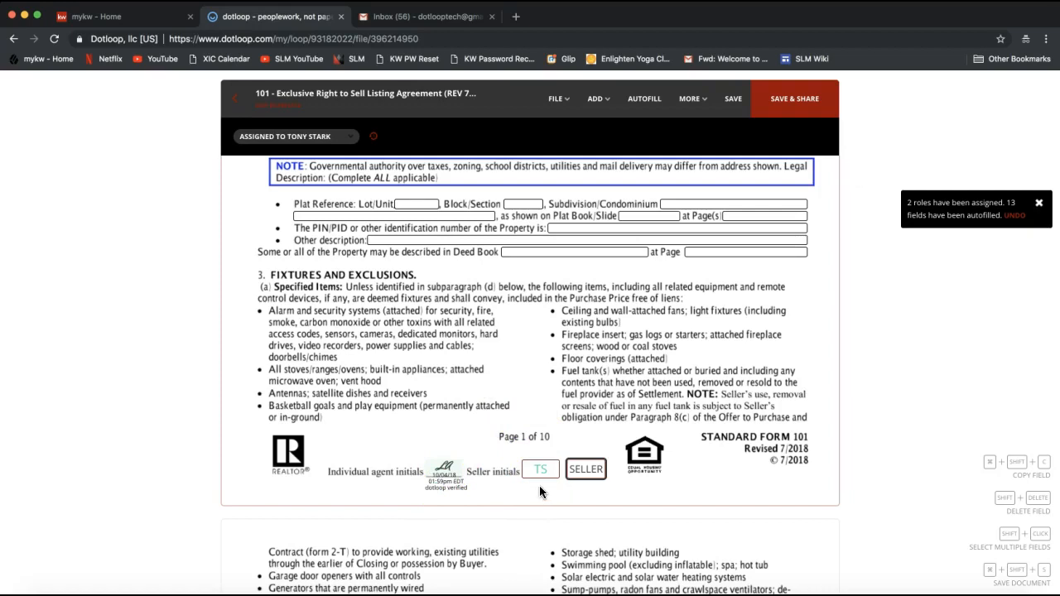
pyautogui.scroll(-1, 745, 434)
pyautogui.scroll(-10, 746, 439)
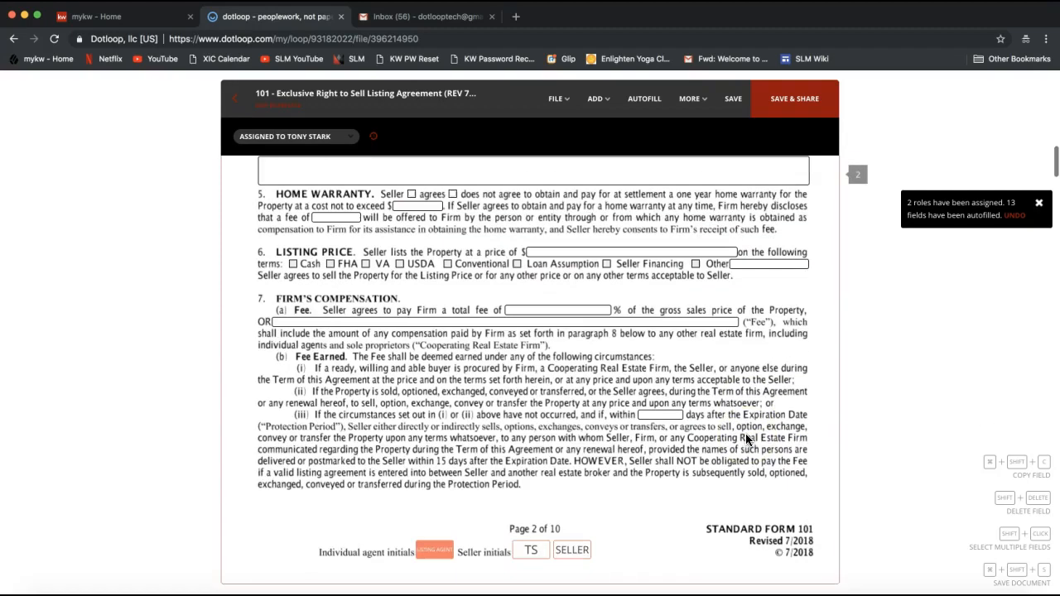
pyautogui.scroll(-10, 746, 439)
pyautogui.scroll(-20, 745, 439)
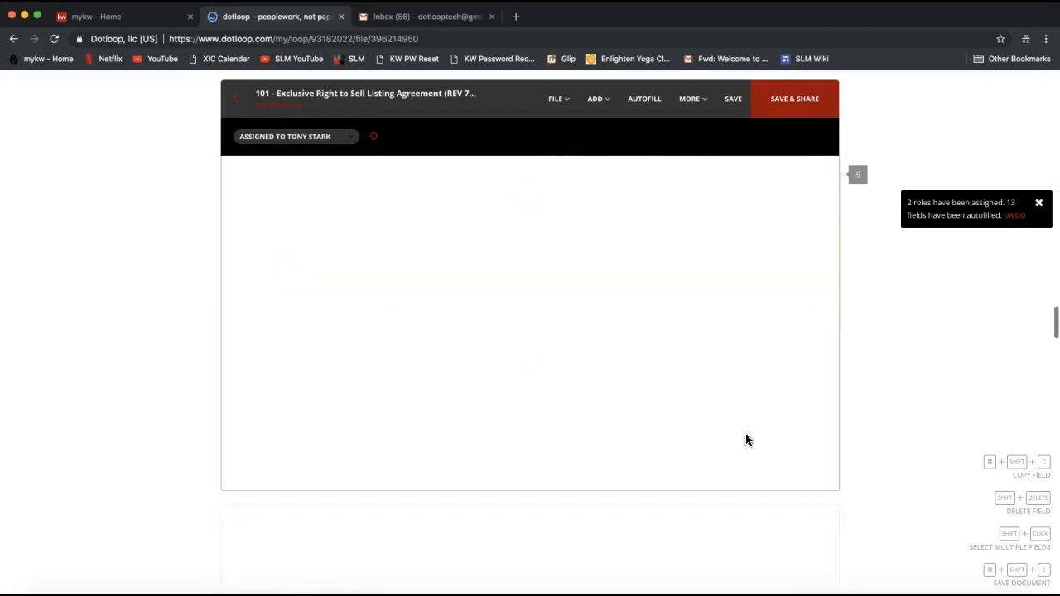
pyautogui.scroll(-10, 746, 440)
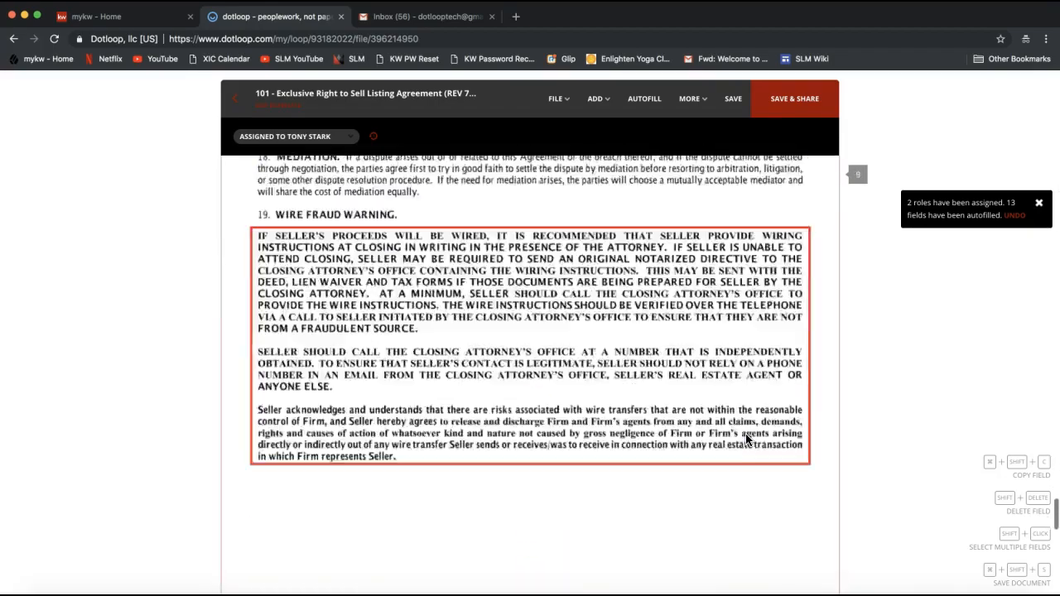
pyautogui.scroll(1, 746, 440)
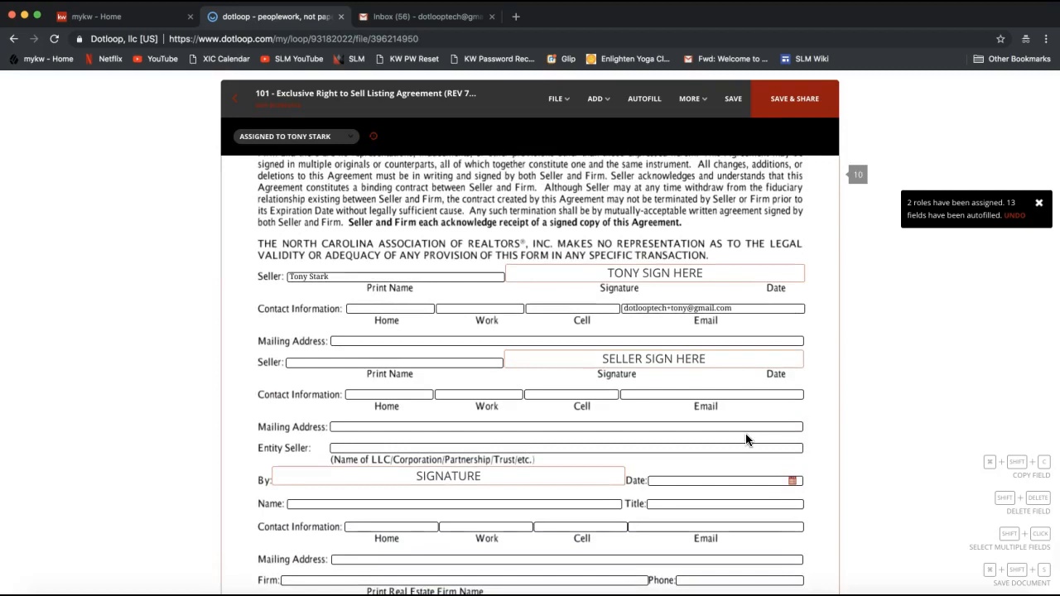
# - Assign the first seller signature field to the seller and scroll to the Listing Agent Sign Here line
pyautogui.click(627, 277)
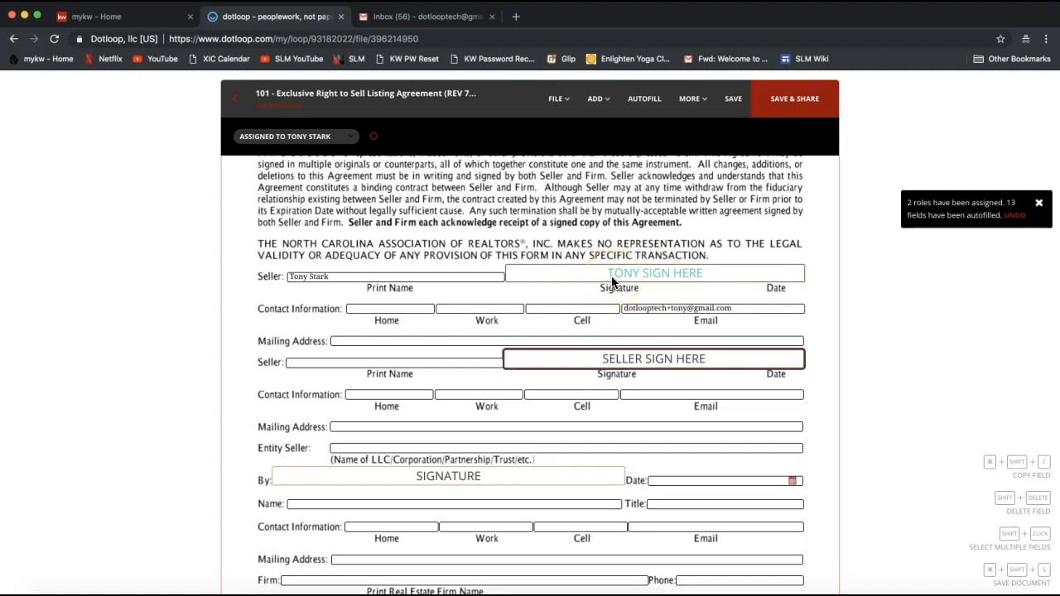
pyautogui.scroll(-5, 614, 282)
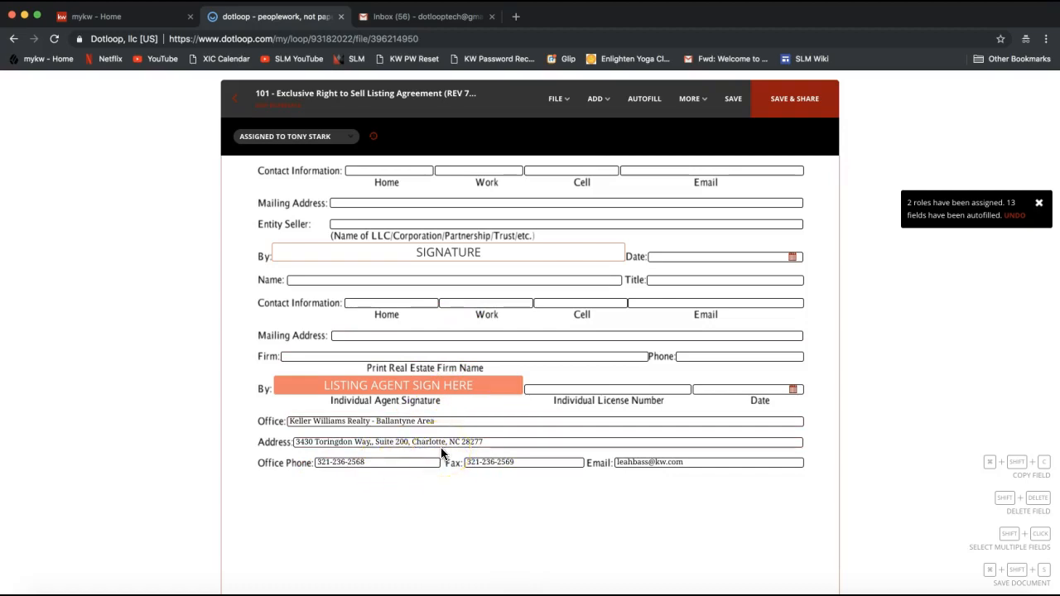
# - Sign the Individual Agent Signature line with the agent's adopted signature using Sign now
pyautogui.click(412, 424)
pyautogui.click(397, 391)
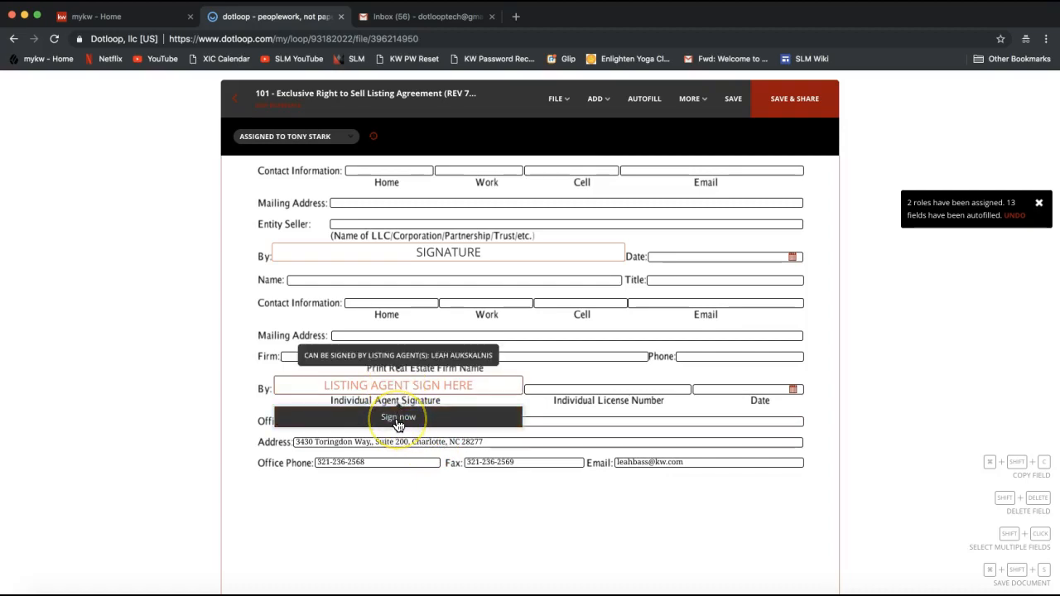
pyautogui.click(398, 421)
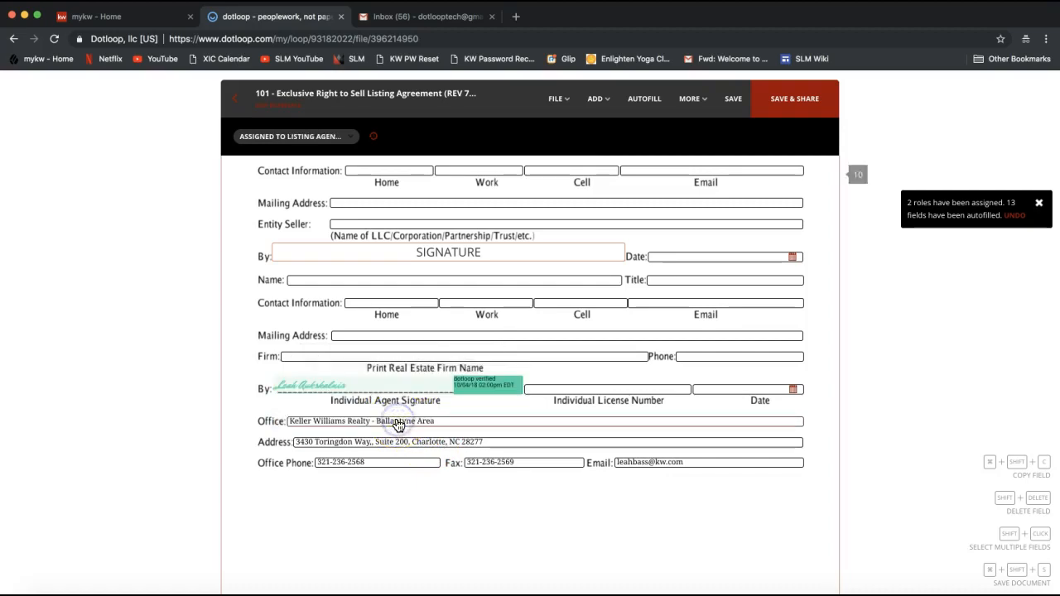
pyautogui.click(303, 406)
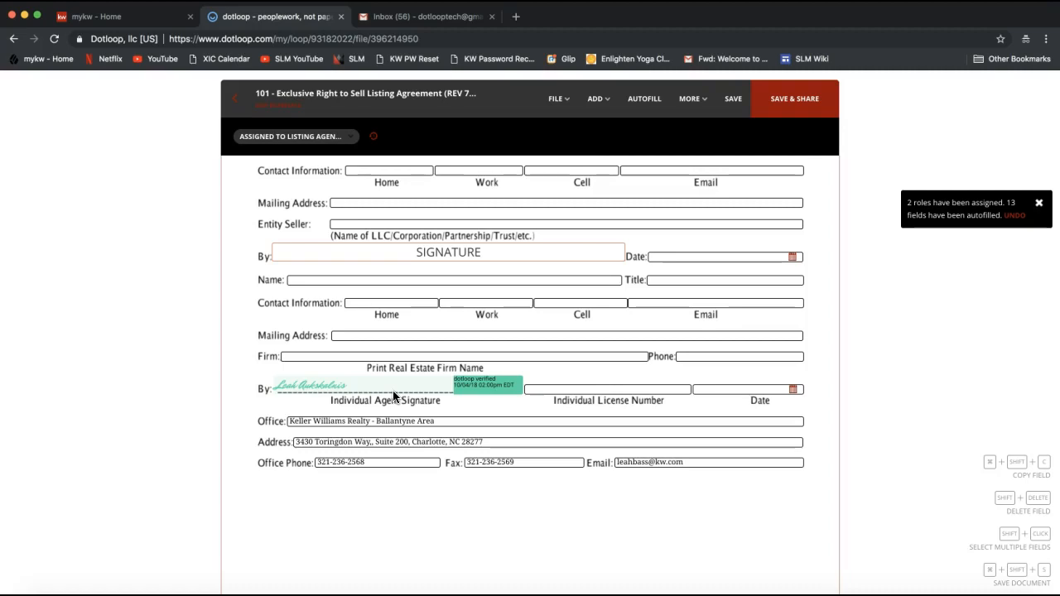
# - Select the entity SIGNATURE field, dismiss its Assign field bar, and bring up the FILE options
pyautogui.click(473, 258)
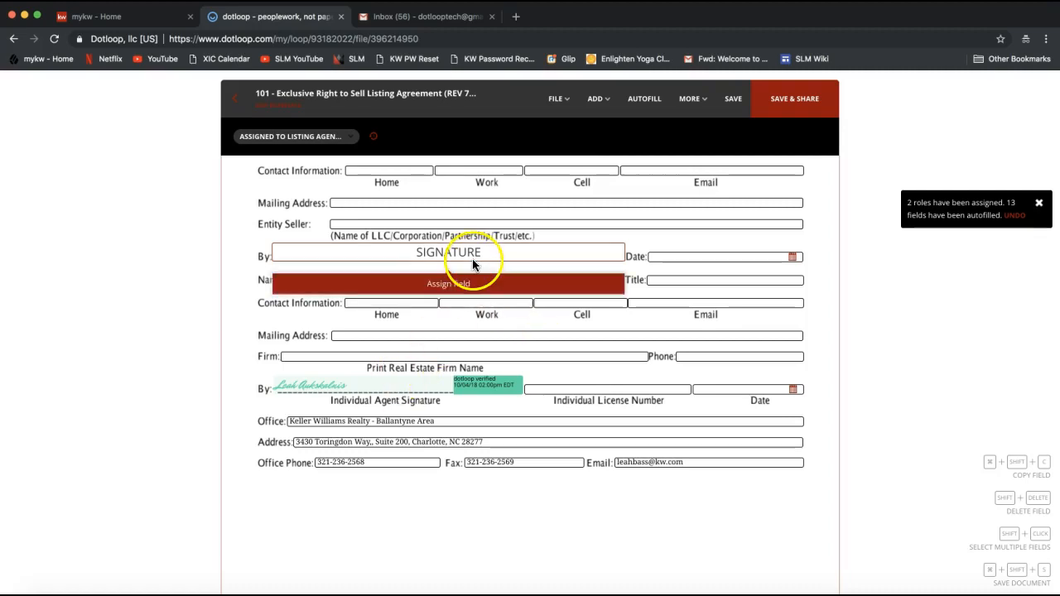
pyautogui.click(665, 214)
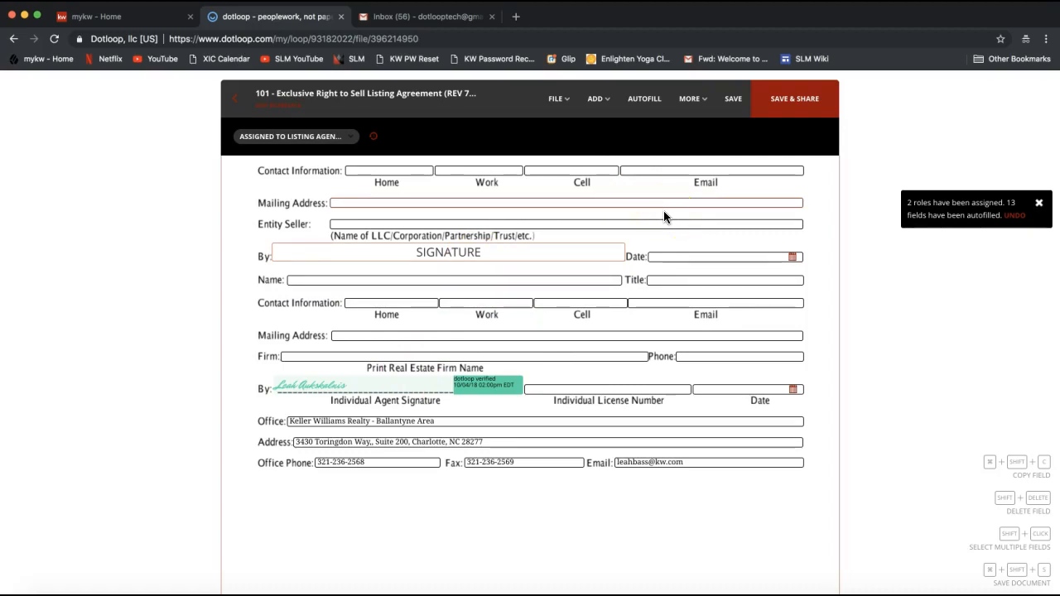
pyautogui.click(558, 112)
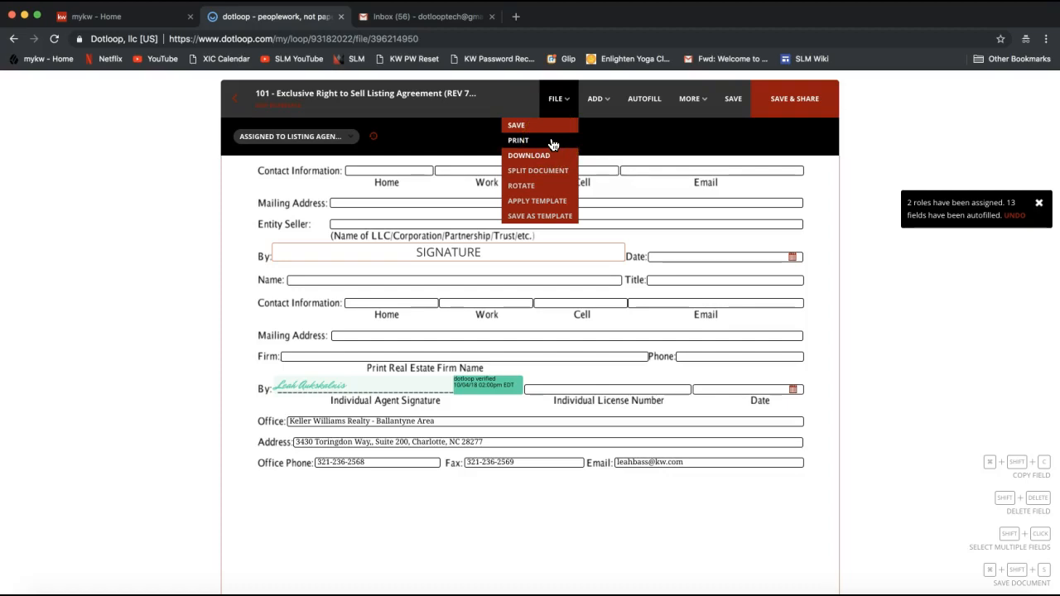
# - Close the FILE options, then save form 101 with SAVE & SHARE
pyautogui.click(797, 253)
pyautogui.click(853, 251)
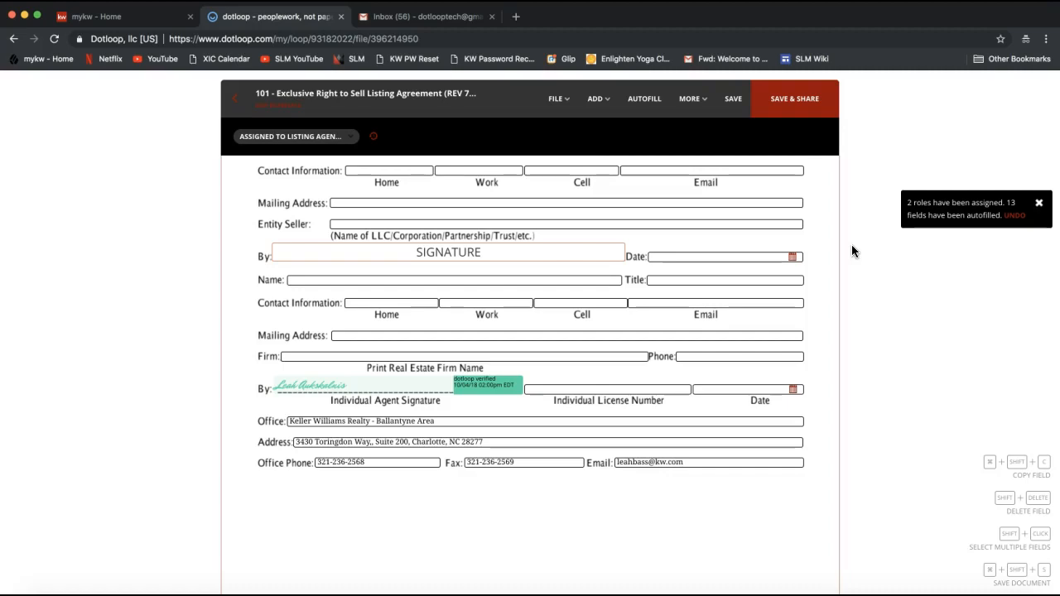
pyautogui.click(805, 113)
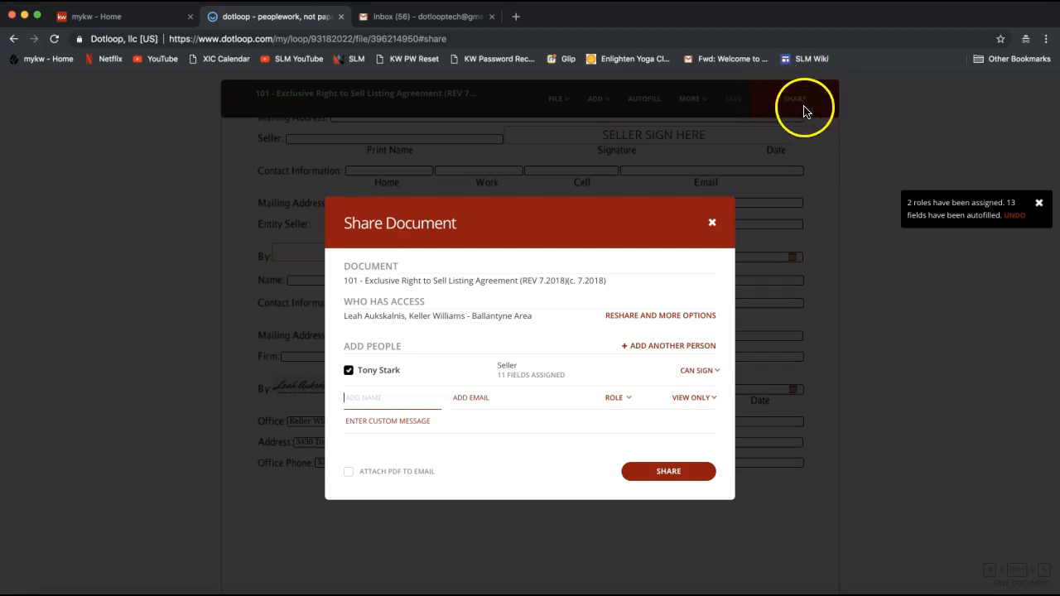
# - Review the shared document's name and who already has access, including the brokerage
pyautogui.doubleClick(357, 266)
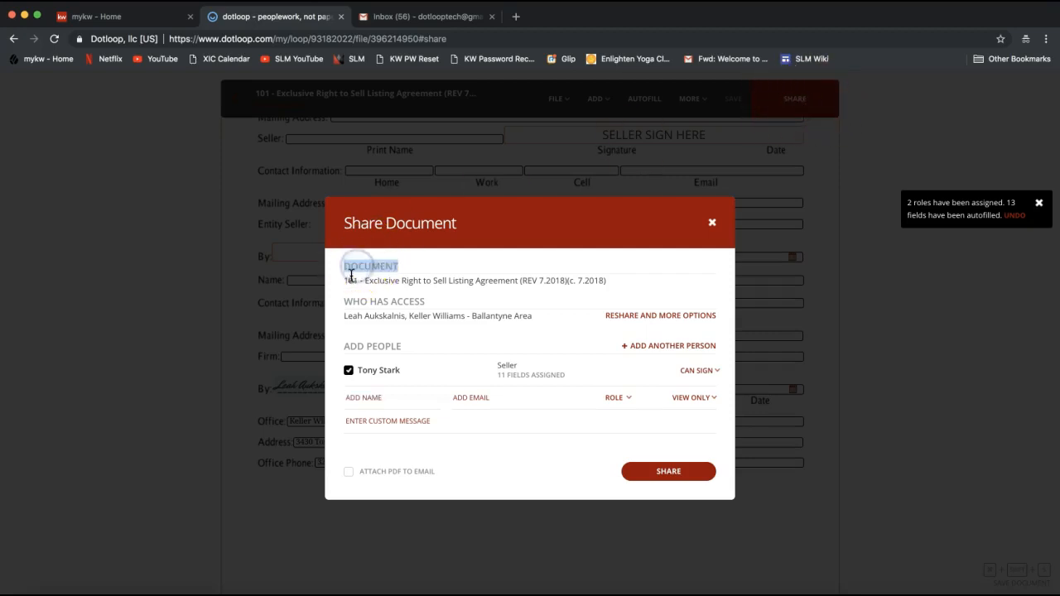
pyautogui.moveTo(357, 279); pyautogui.dragTo(495, 284)
pyautogui.doubleClick(494, 282)
pyautogui.click(466, 281)
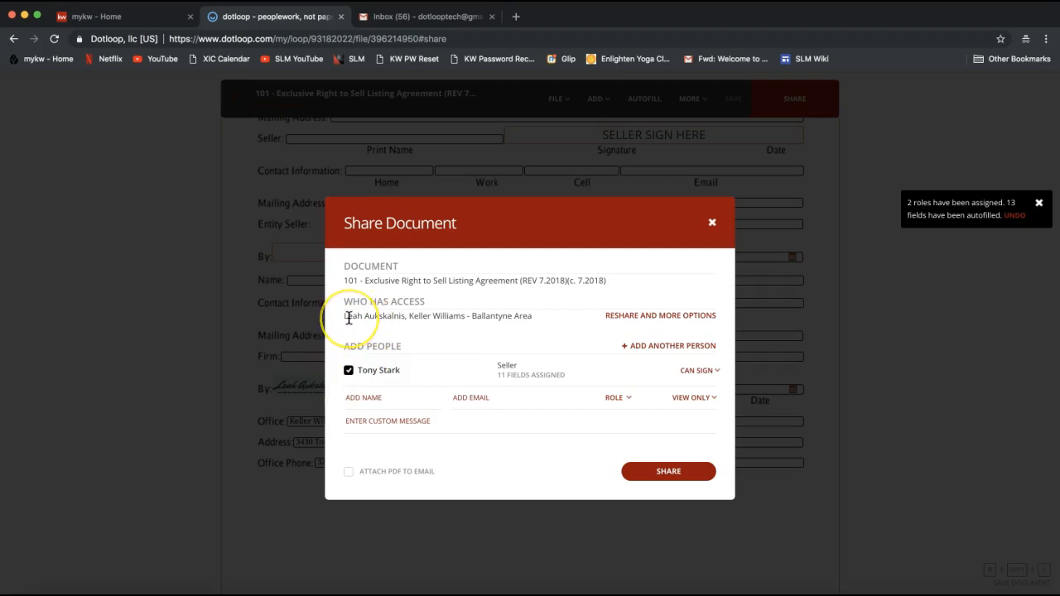
pyautogui.moveTo(349, 318); pyautogui.dragTo(526, 316)
pyautogui.click(415, 315)
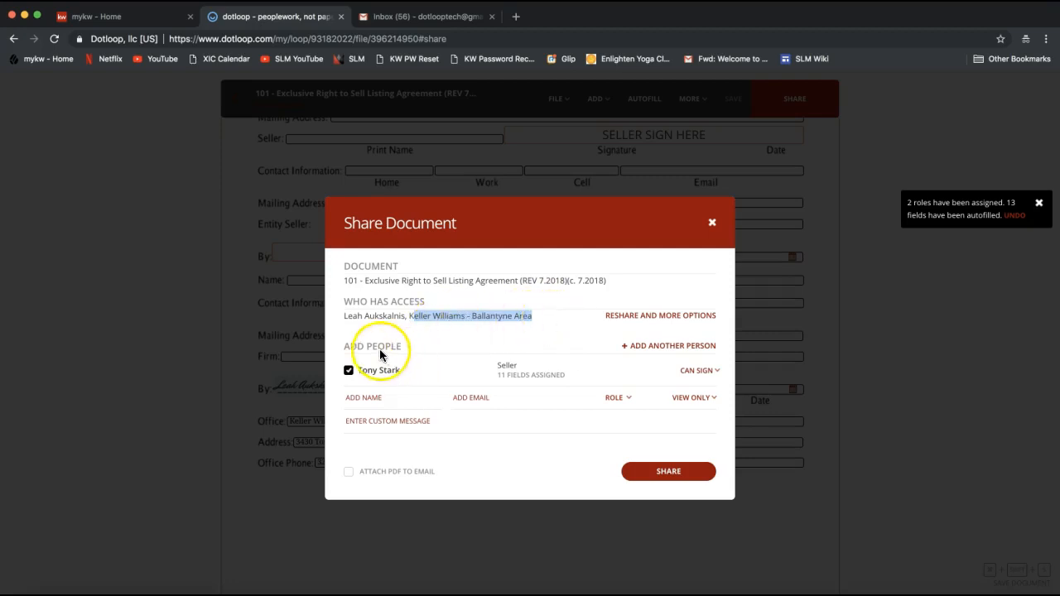
# - Review the seller entry with 11 assigned fields and view its Can Sign permission options
pyautogui.moveTo(329, 350); pyautogui.dragTo(391, 350)
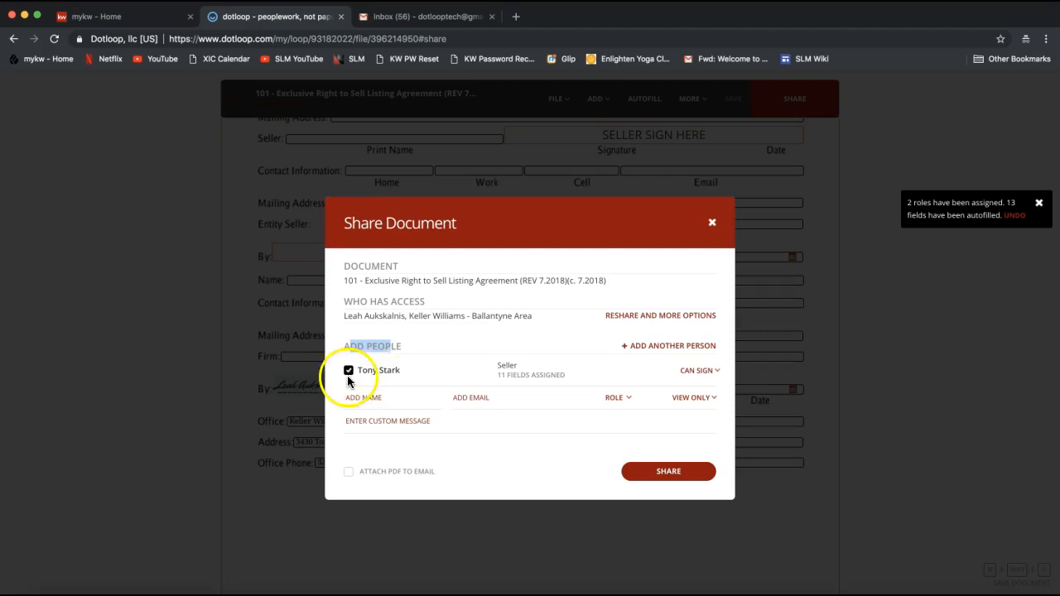
pyautogui.doubleClick(502, 369)
pyautogui.moveTo(498, 378); pyautogui.dragTo(566, 378)
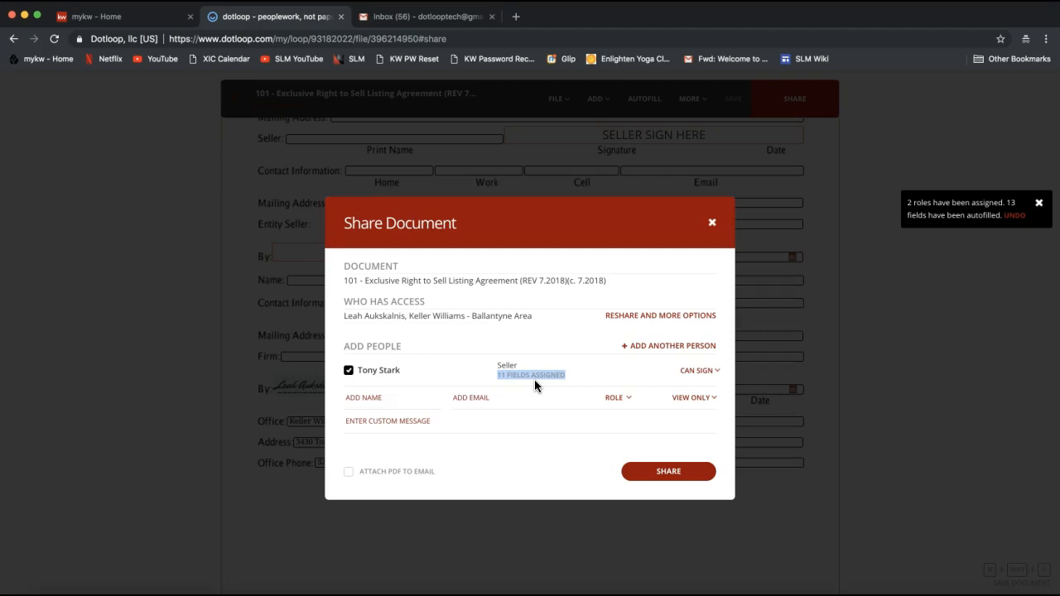
pyautogui.click(694, 374)
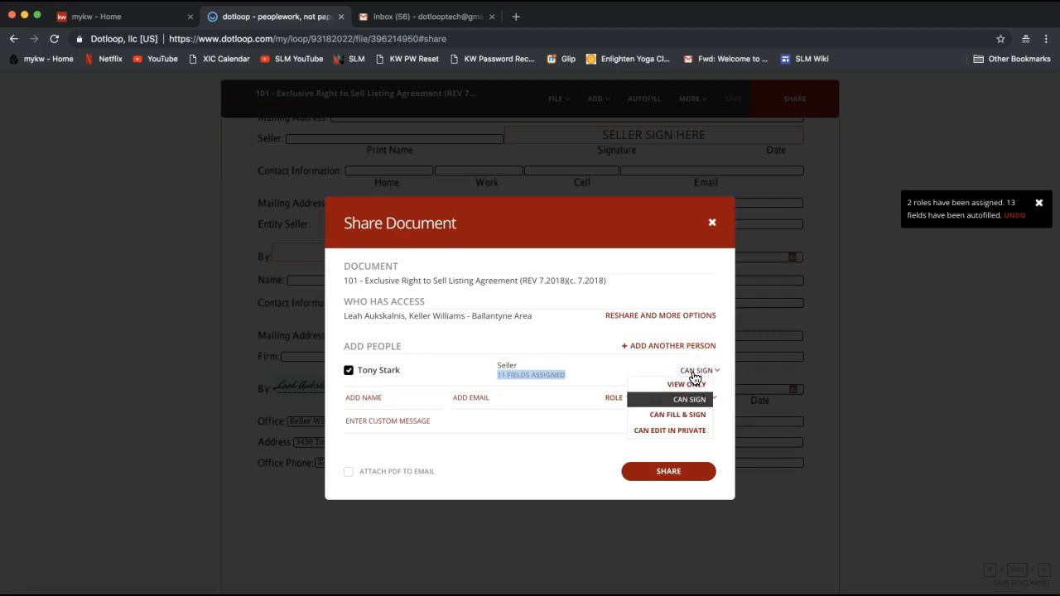
pyautogui.moveTo(663, 404)
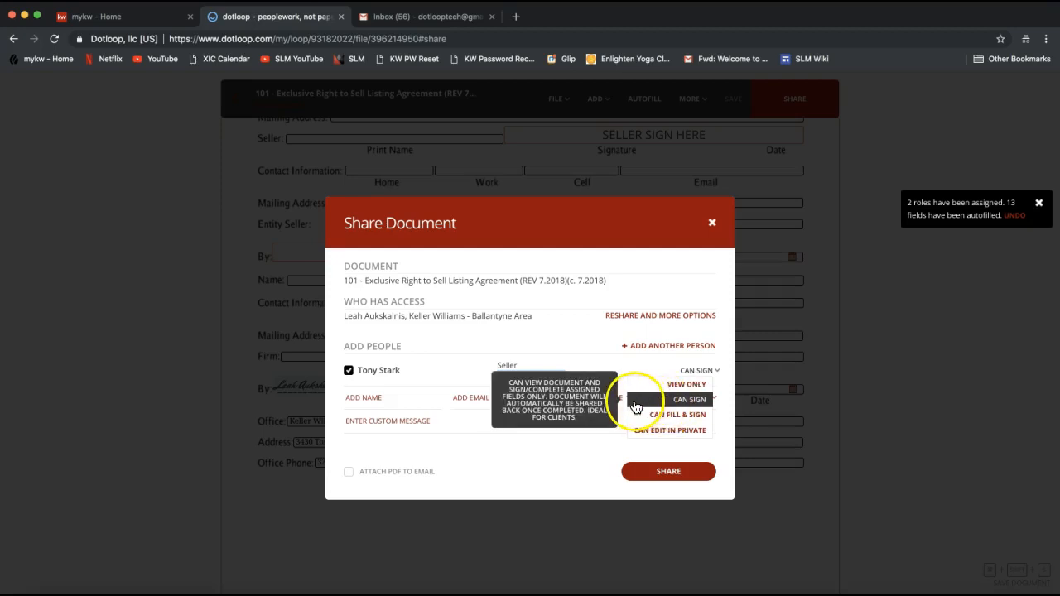
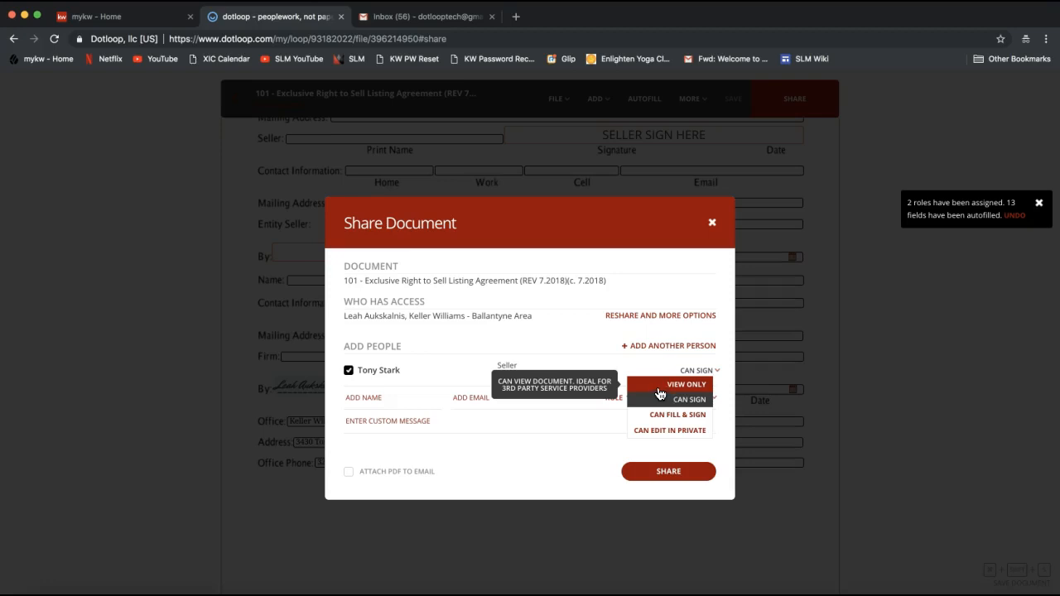
# - Keep the new recipient row at view-only access after comparing the View Only and Fill & Sign options
pyautogui.click(655, 391)
pyautogui.click(663, 386)
pyautogui.click(382, 401)
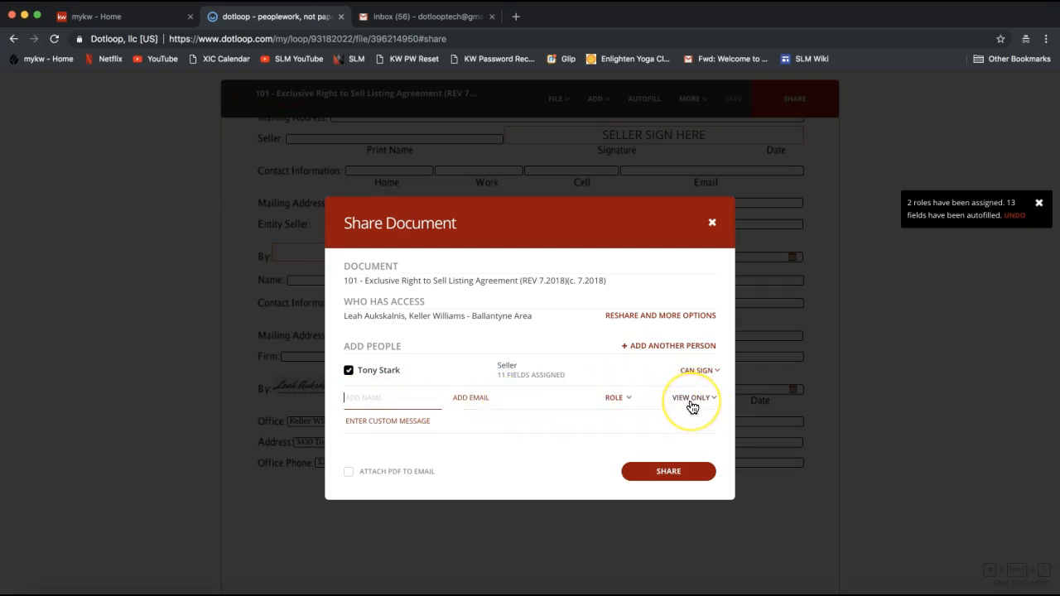
pyautogui.click(693, 406)
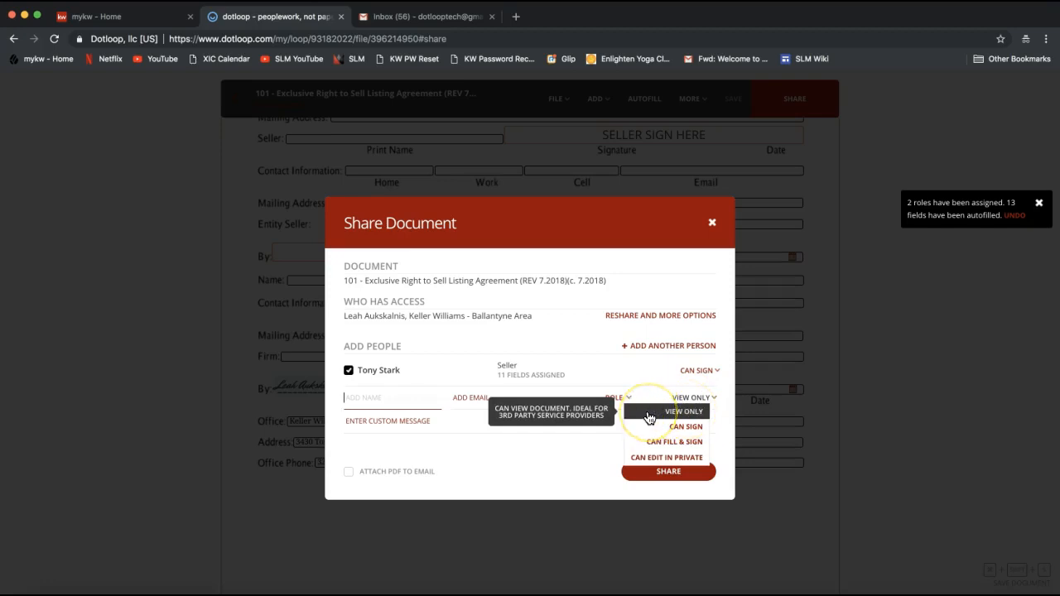
pyautogui.click(667, 416)
pyautogui.click(643, 445)
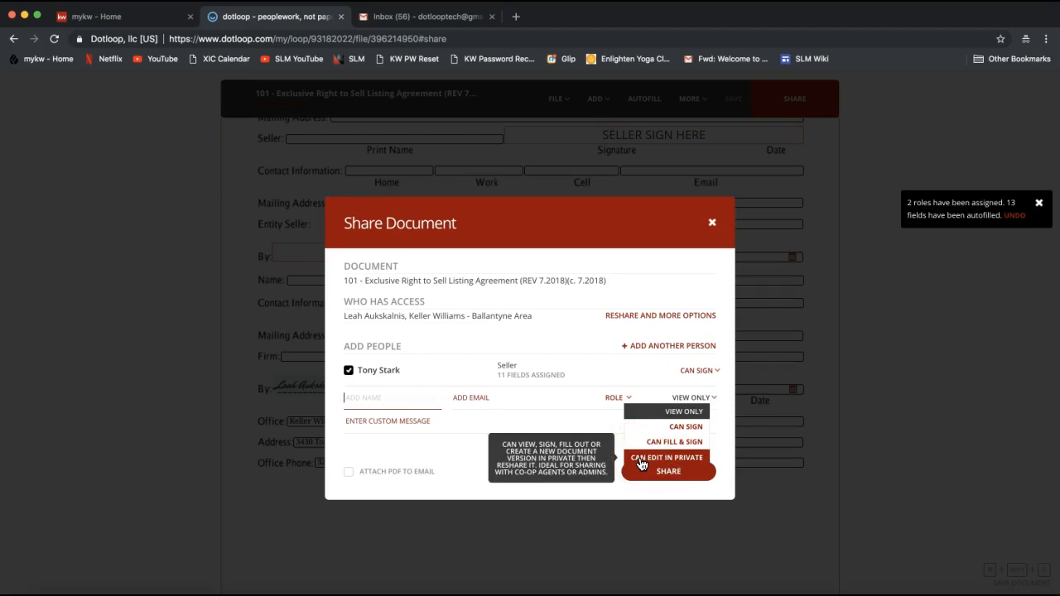
# - Keep Can Sign permission for the seller and tick Attach PDF to Email
pyautogui.click(654, 458)
pyautogui.click(700, 370)
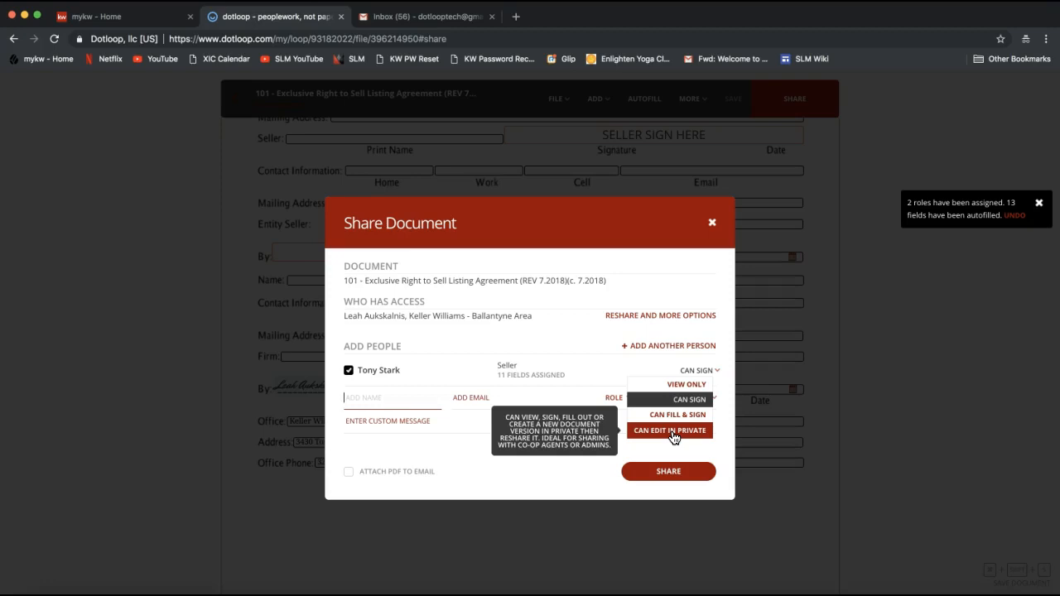
pyautogui.click(668, 437)
pyautogui.click(679, 403)
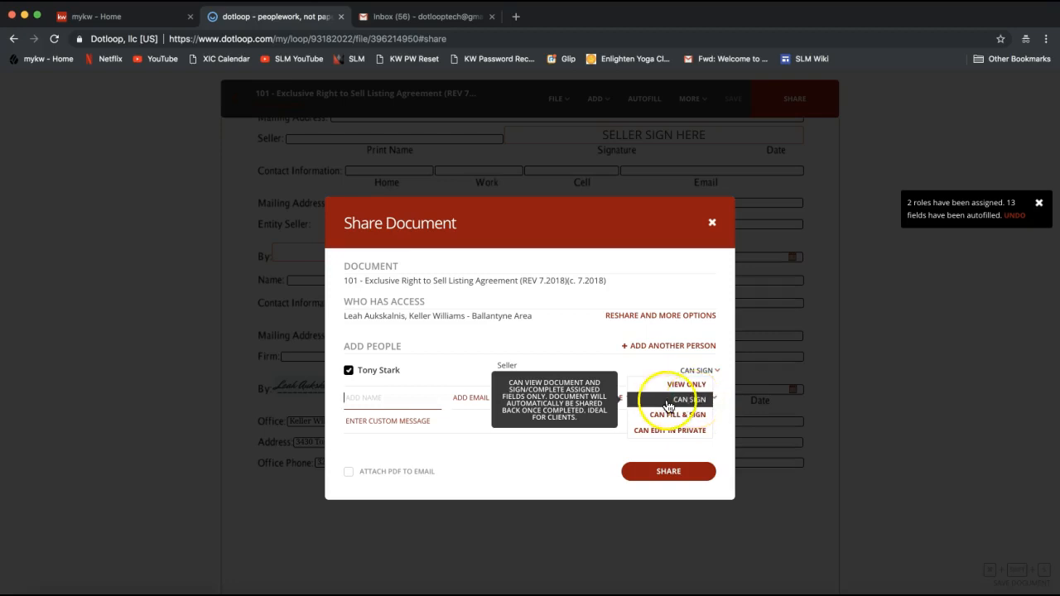
pyautogui.click(670, 405)
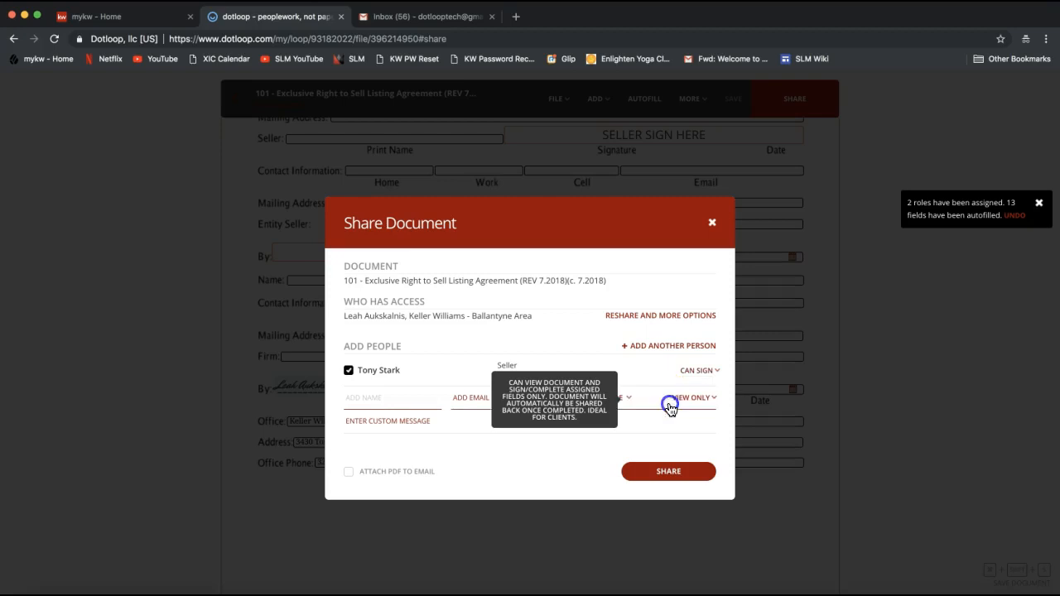
pyautogui.click(703, 378)
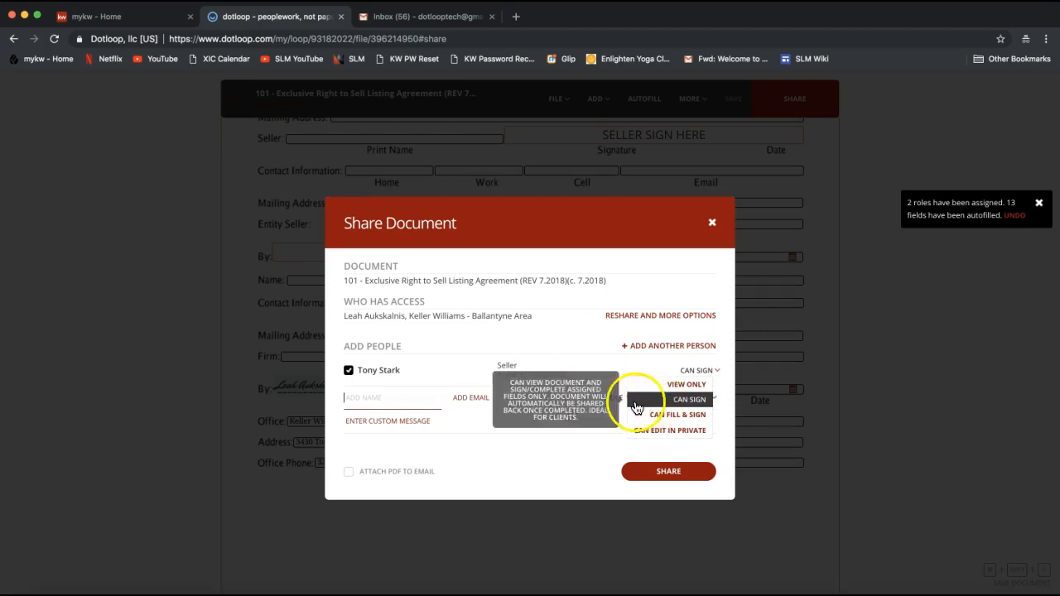
pyautogui.click(550, 488)
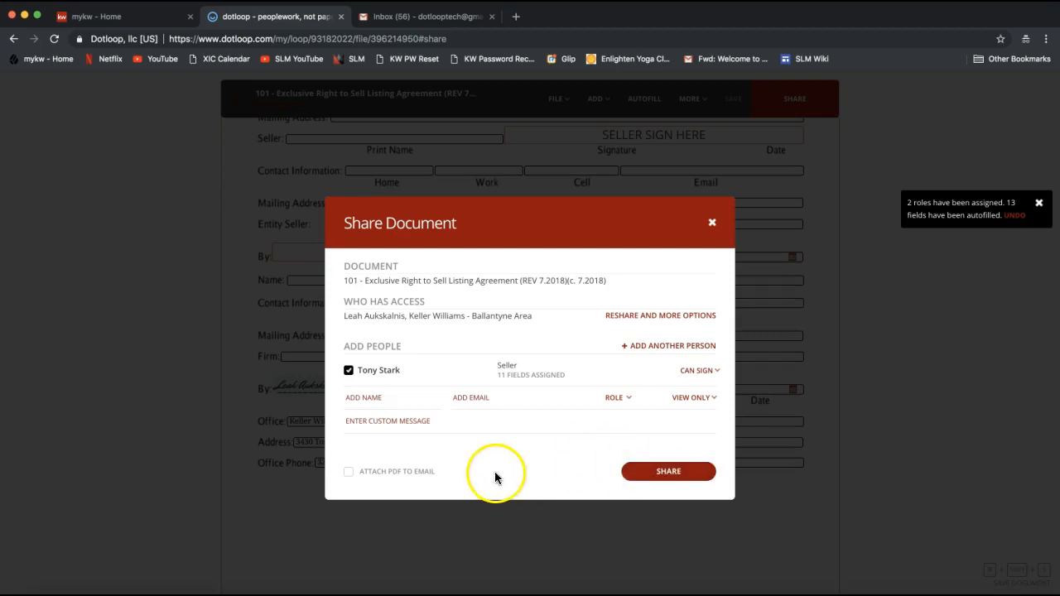
pyautogui.click(349, 475)
# - Untick Attach PDF to Email so no PDF goes with the sharing email
pyautogui.click(402, 482)
pyautogui.click(402, 476)
pyautogui.click(397, 474)
# - Share the listing agreement with the seller and close the dialog with Done
pyautogui.click(676, 476)
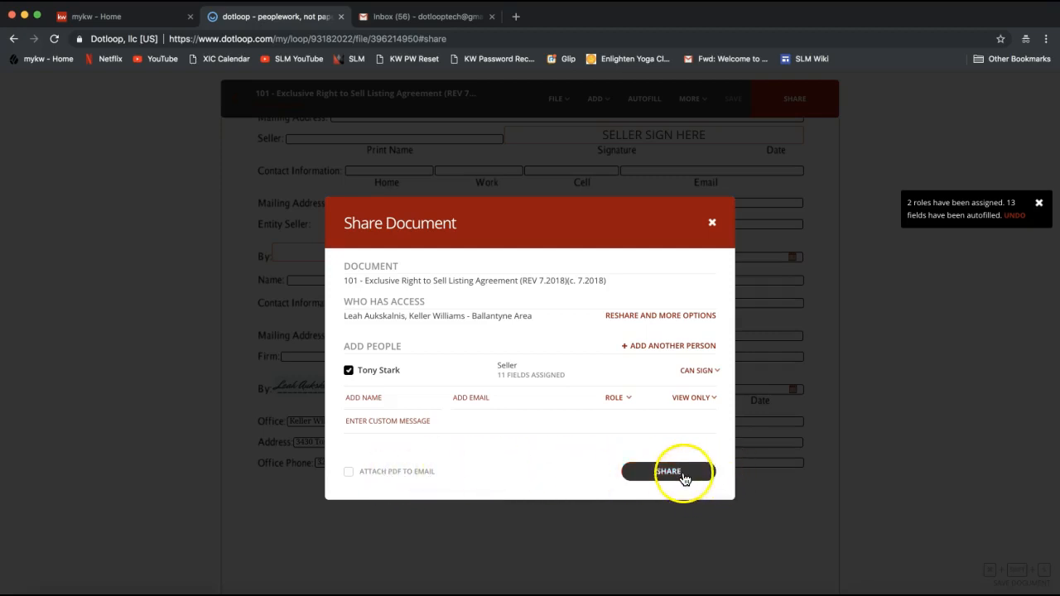
pyautogui.click(670, 481)
pyautogui.click(671, 479)
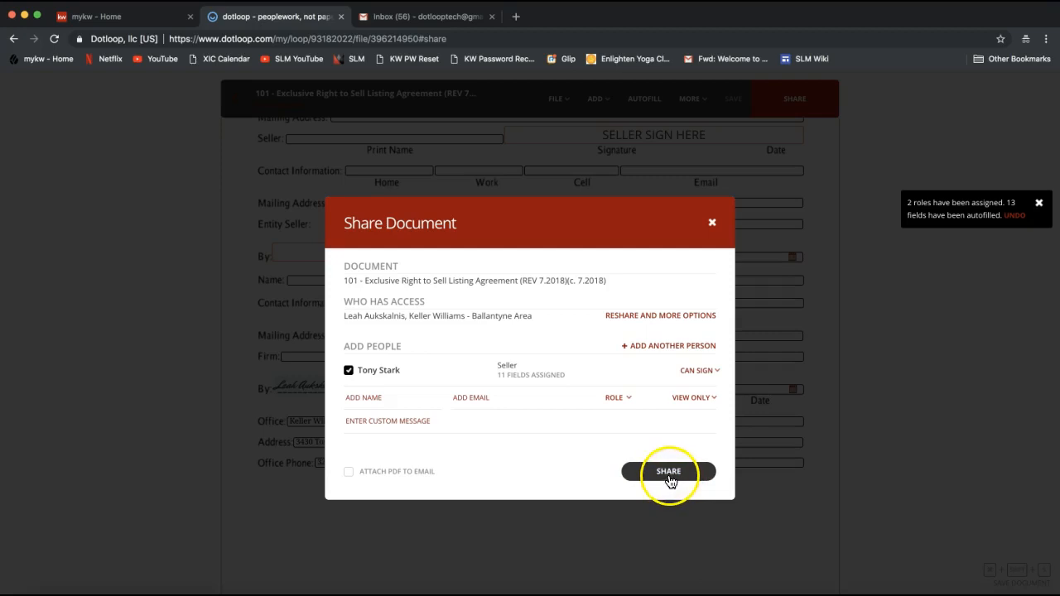
pyautogui.click(641, 473)
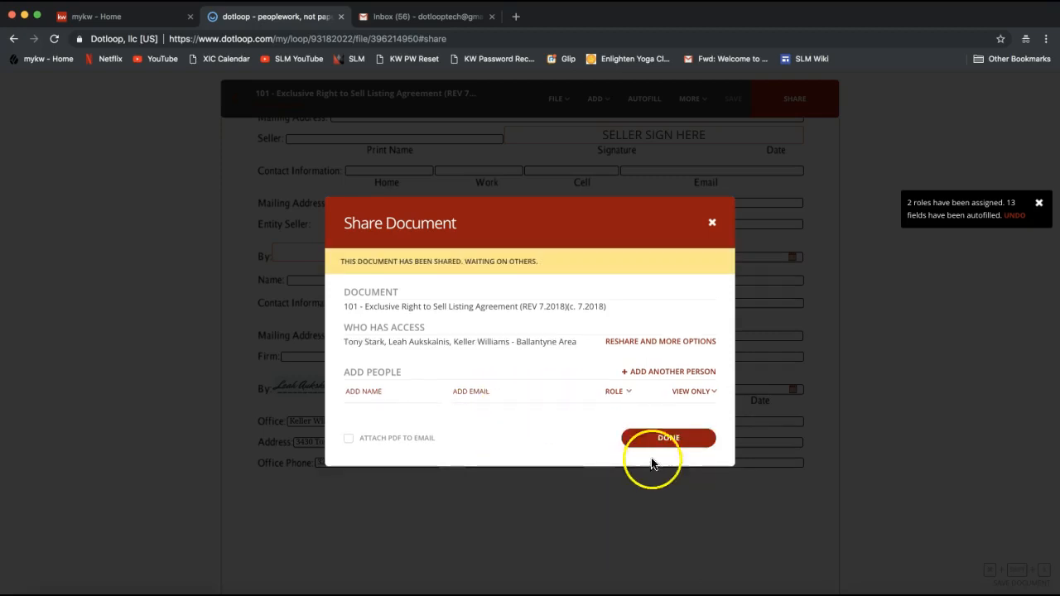
pyautogui.click(663, 444)
pyautogui.click(666, 448)
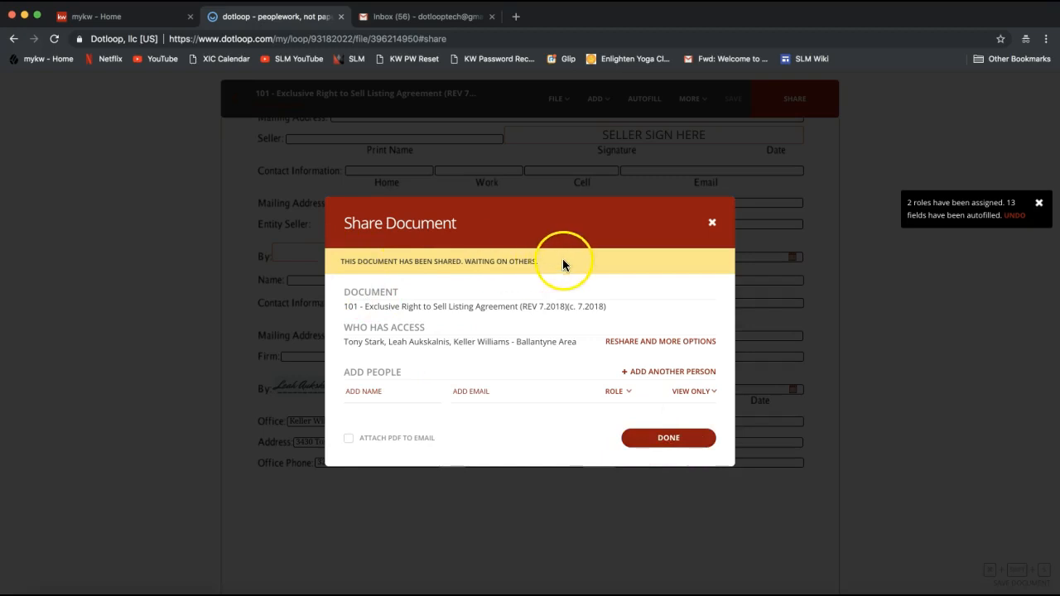
pyautogui.click(676, 445)
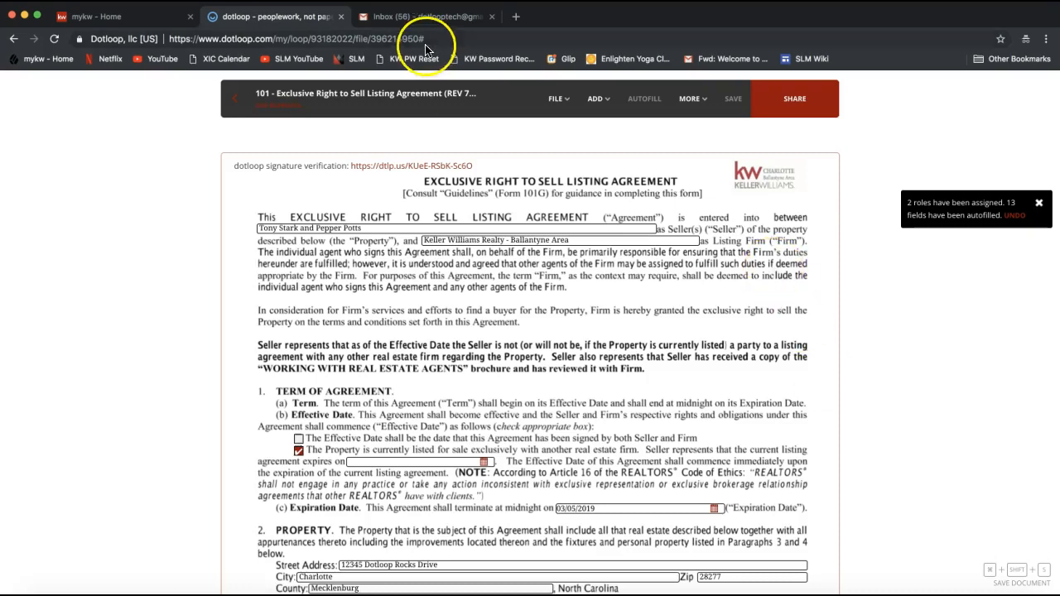
# - In Gmail, refresh the inbox and delete two old notification conversations
pyautogui.click(414, 20)
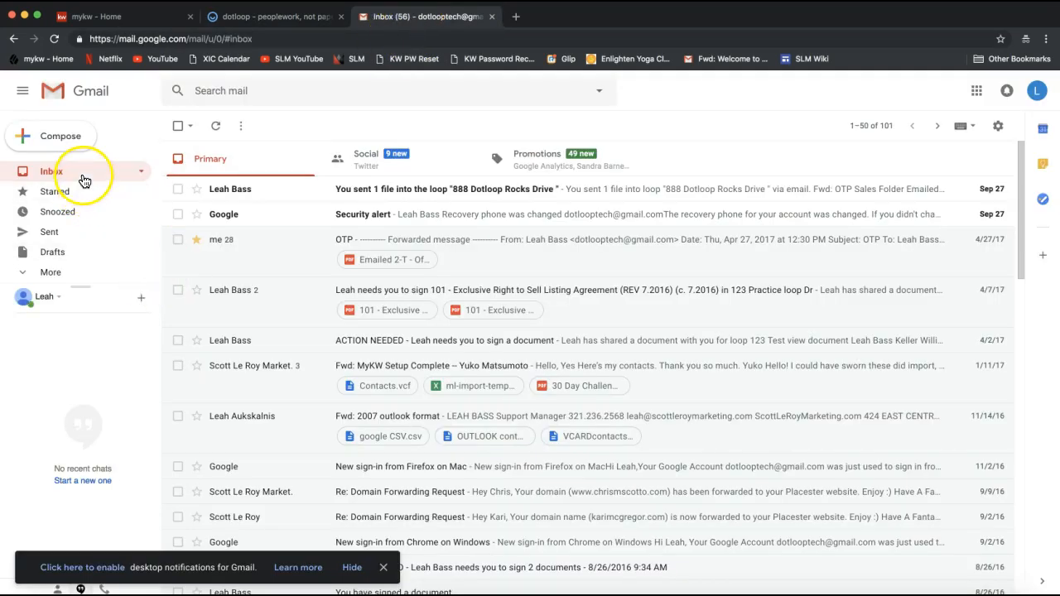
pyautogui.click(84, 178)
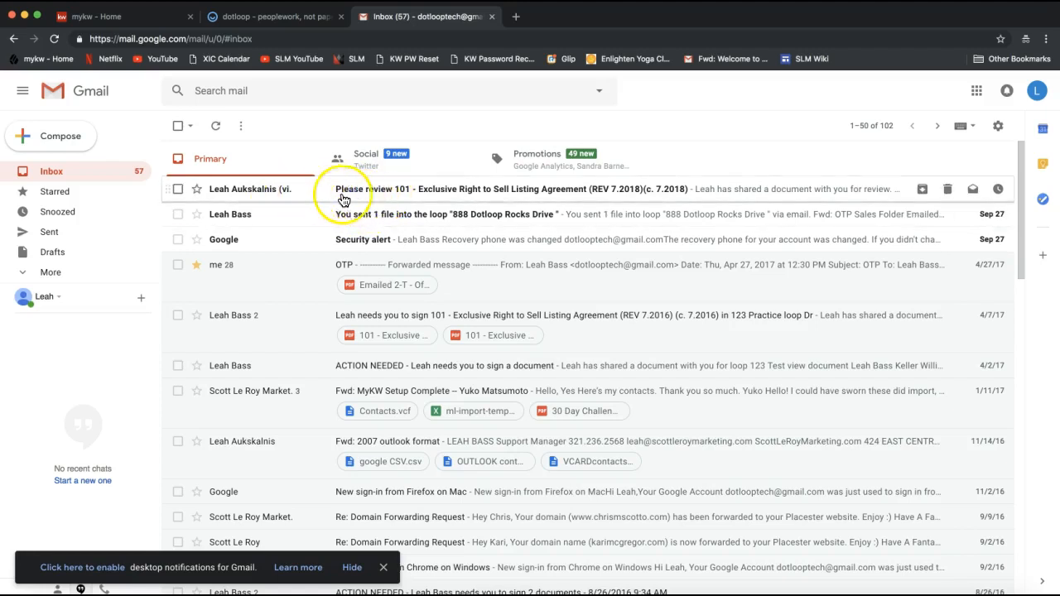
pyautogui.click(177, 240)
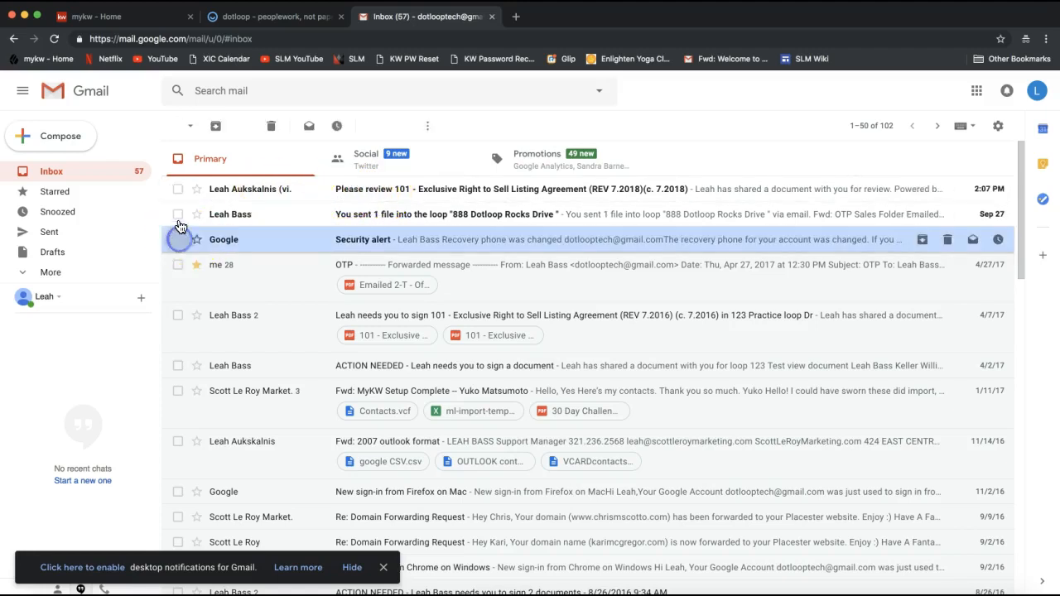
pyautogui.click(177, 214)
pyautogui.click(269, 128)
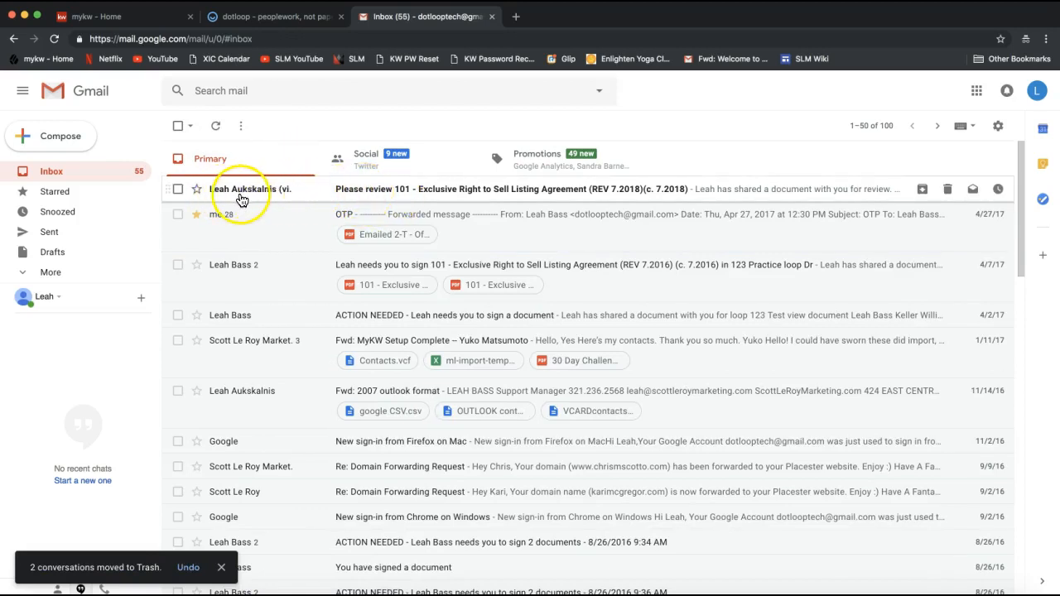
pyautogui.moveTo(298, 191)
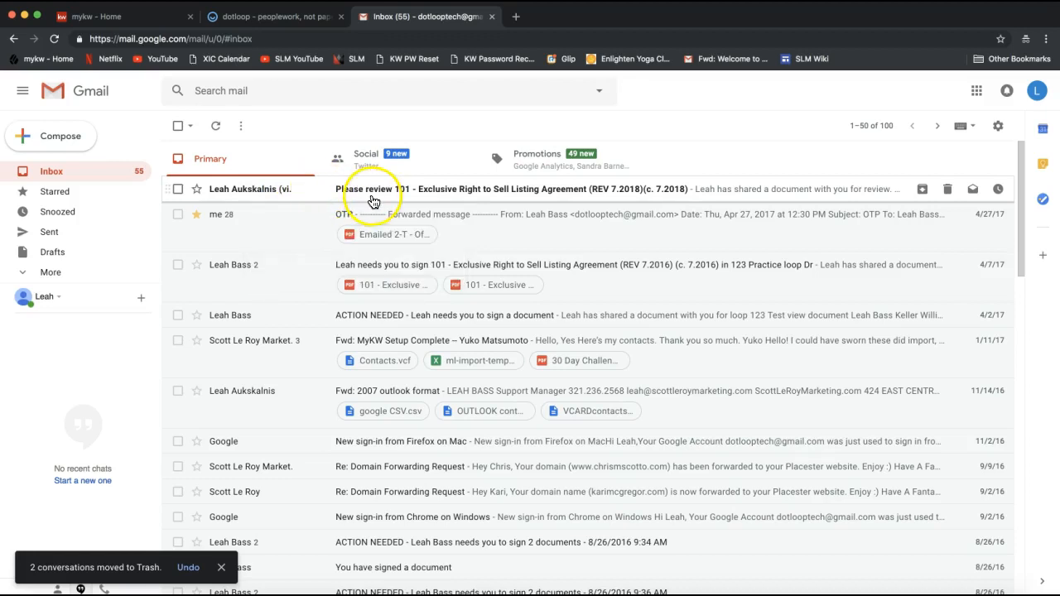
# - Open the 'Please review 101' email and follow its VIEW DOCUMENT link into dotloop
pyautogui.click(476, 191)
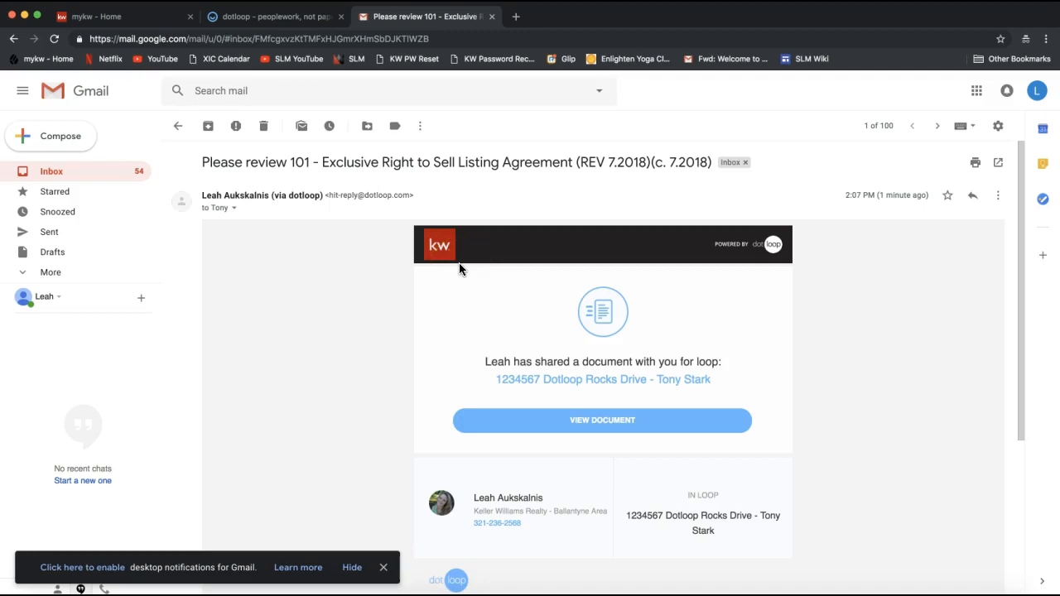
pyautogui.scroll(-1, 460, 269)
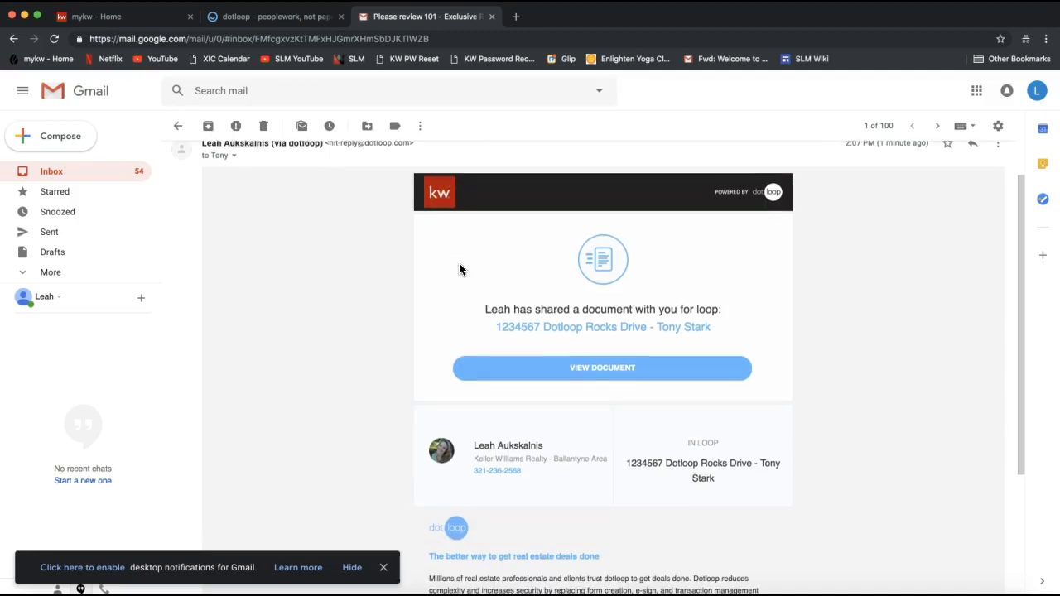
pyautogui.moveTo(488, 309); pyautogui.dragTo(503, 309)
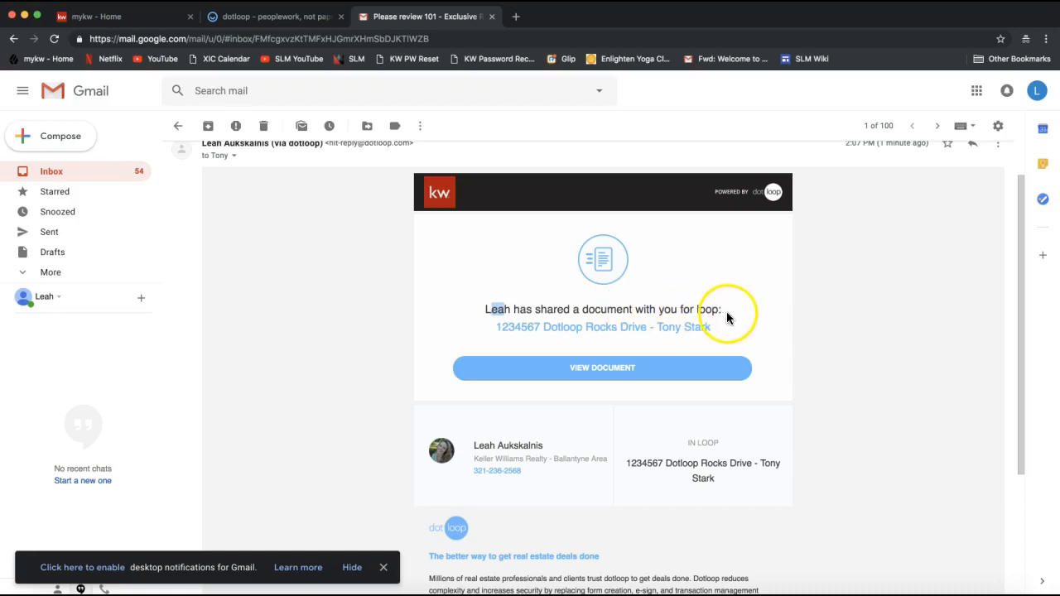
pyautogui.scroll(-1, 654, 344)
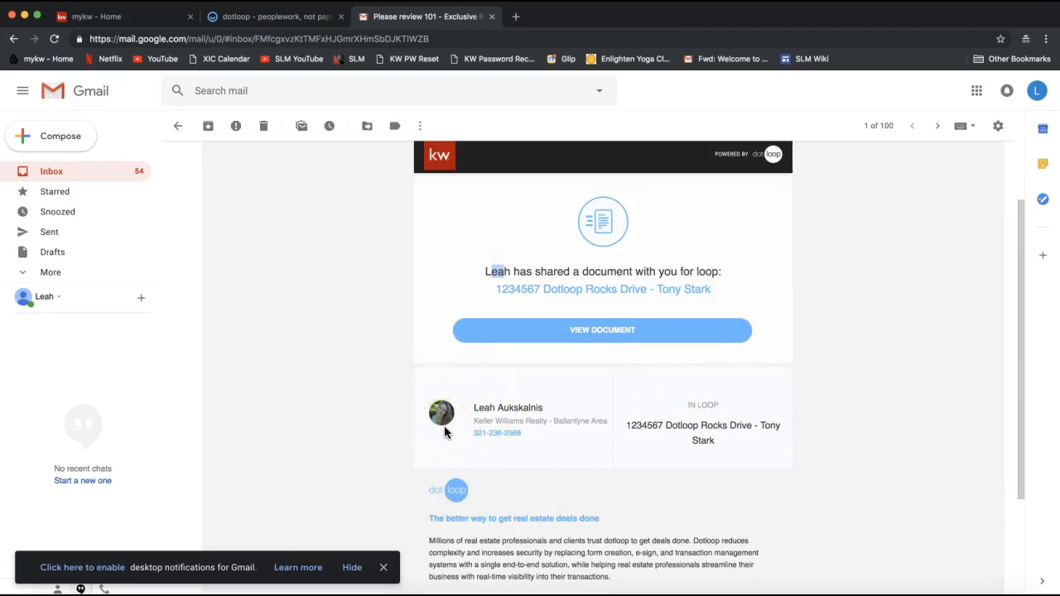
pyautogui.scroll(1, 493, 396)
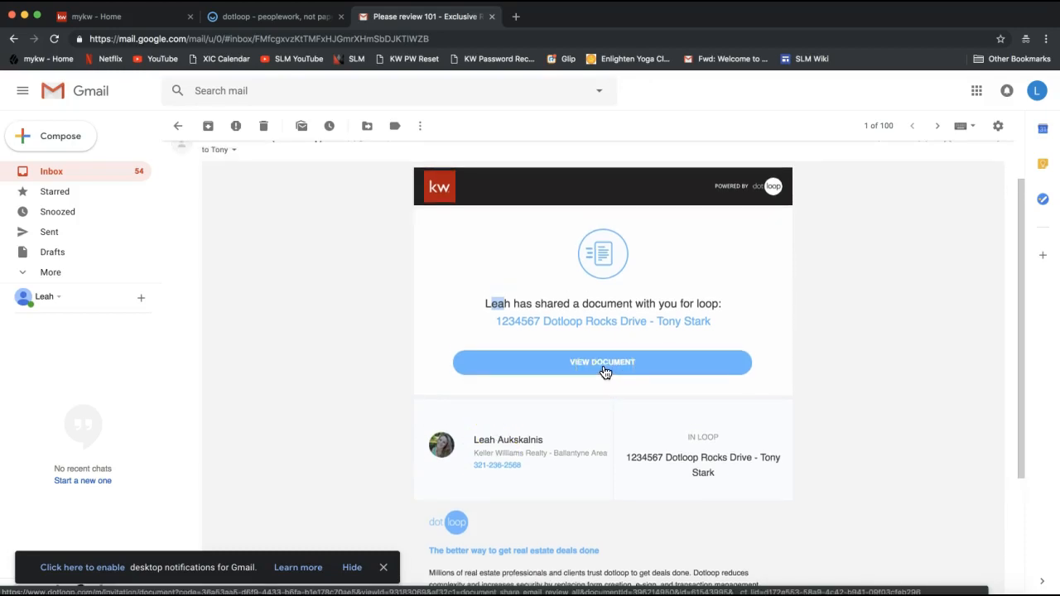
pyautogui.click(605, 370)
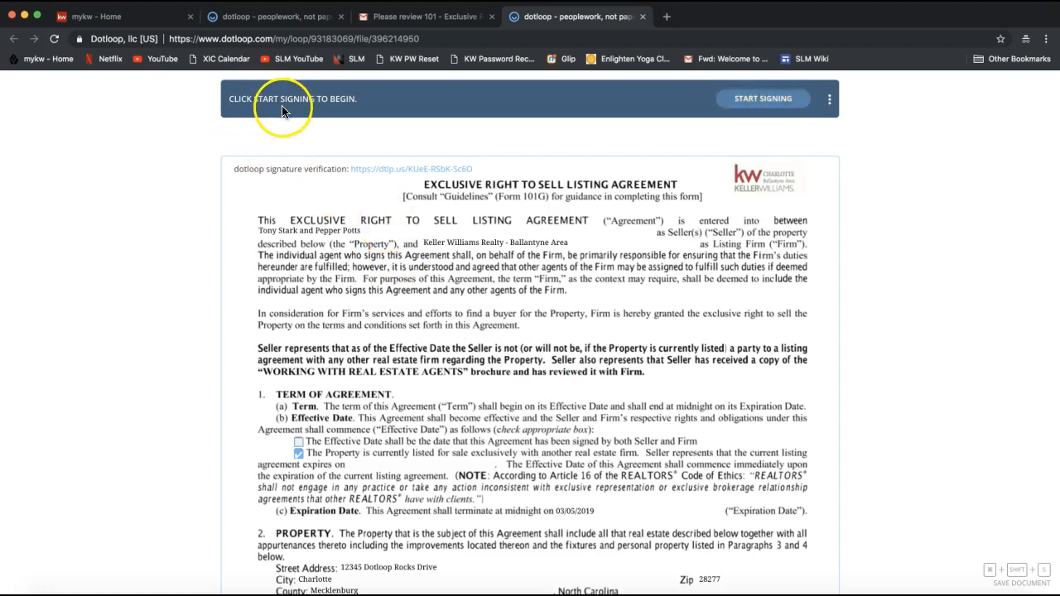
# - Adopt the seller's signature with the corrected full first name and initial, signing the first initials field
pyautogui.click(754, 105)
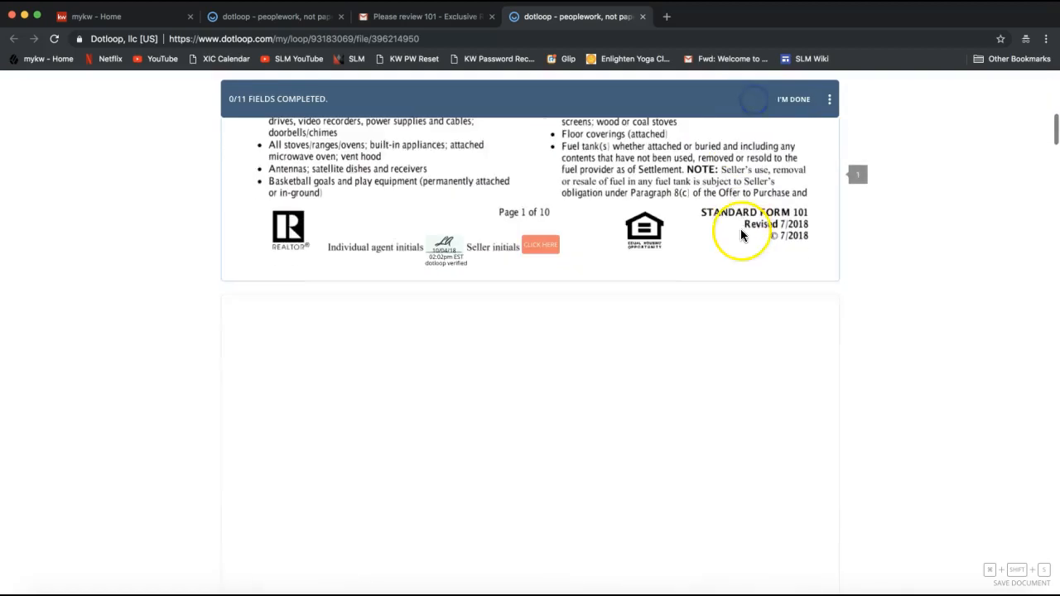
pyautogui.click(543, 247)
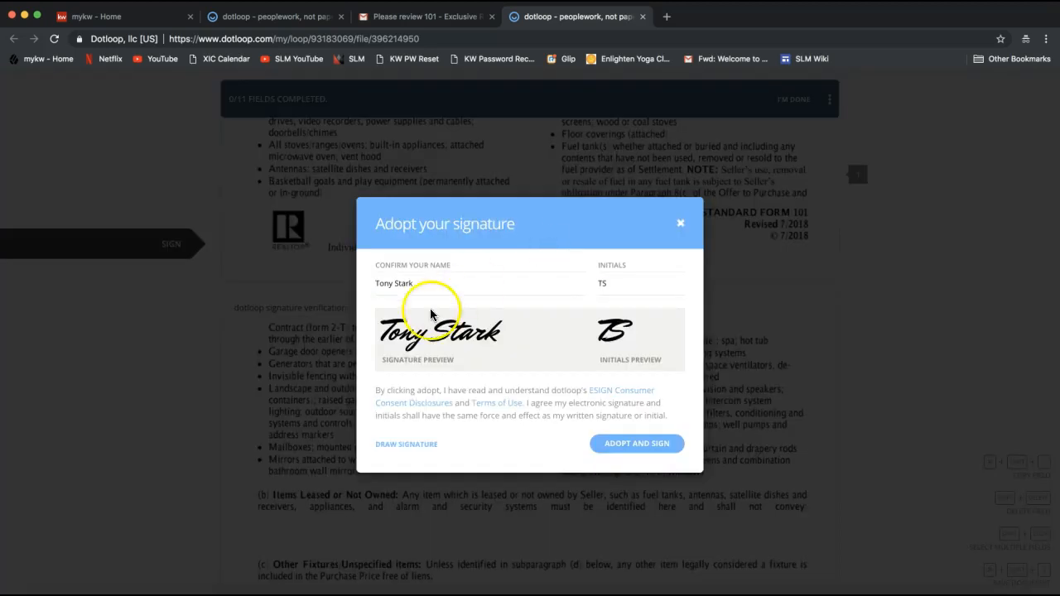
pyautogui.click(413, 288)
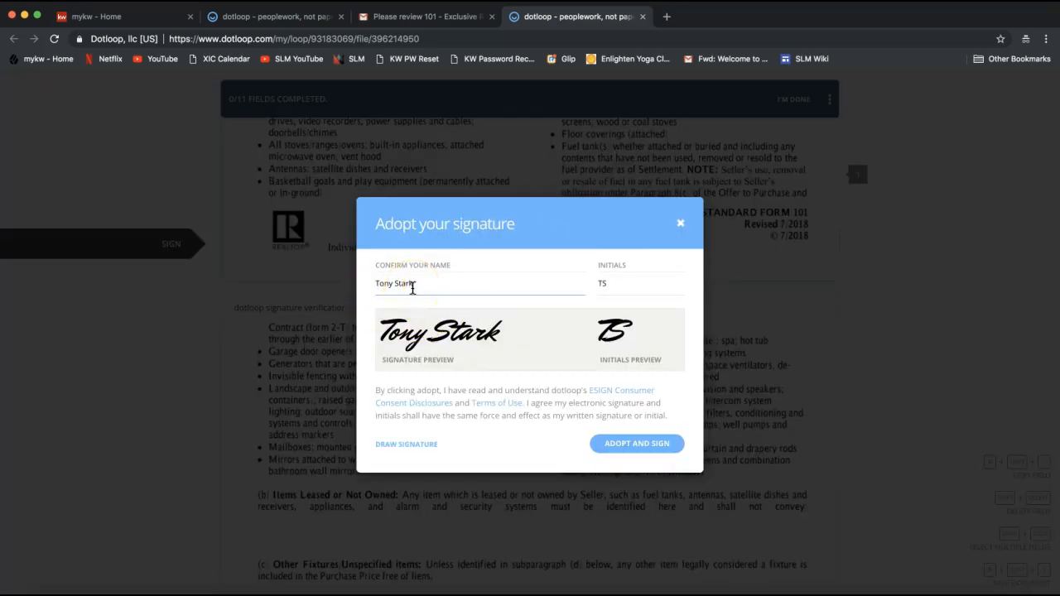
pyautogui.click(384, 282)
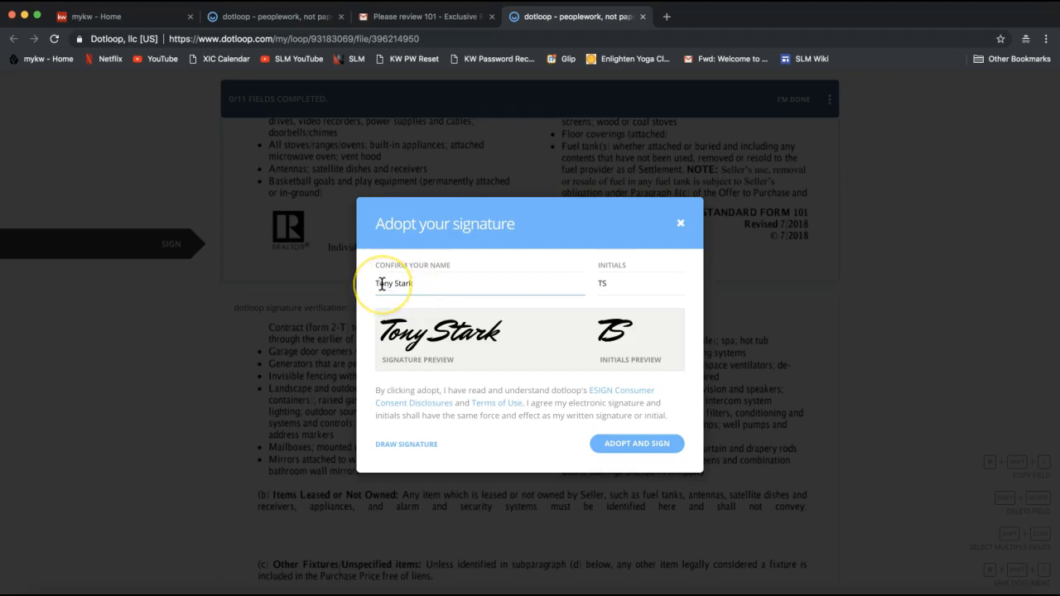
pyautogui.doubleClick(382, 284)
pyautogui.write('Anthon')
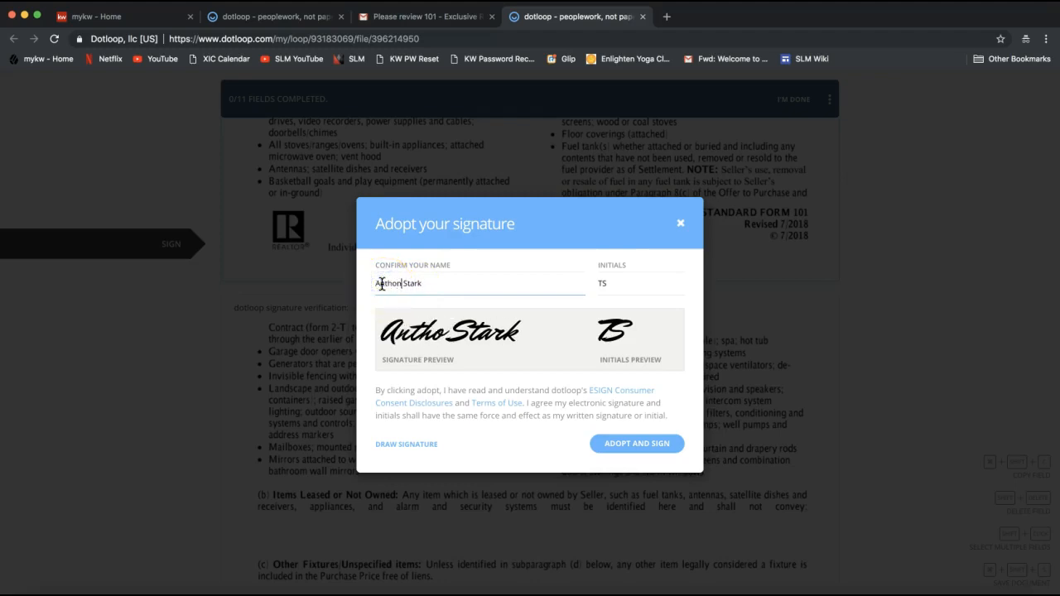
pyautogui.write('y')
pyautogui.moveTo(604, 285); pyautogui.dragTo(587, 286)
pyautogui.write('A')
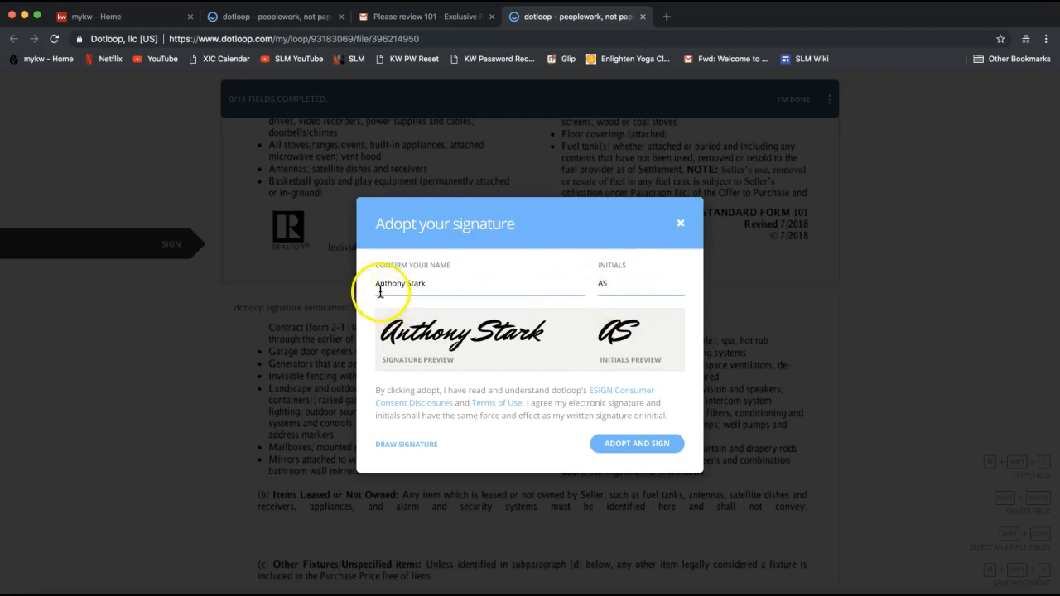
pyautogui.click(636, 445)
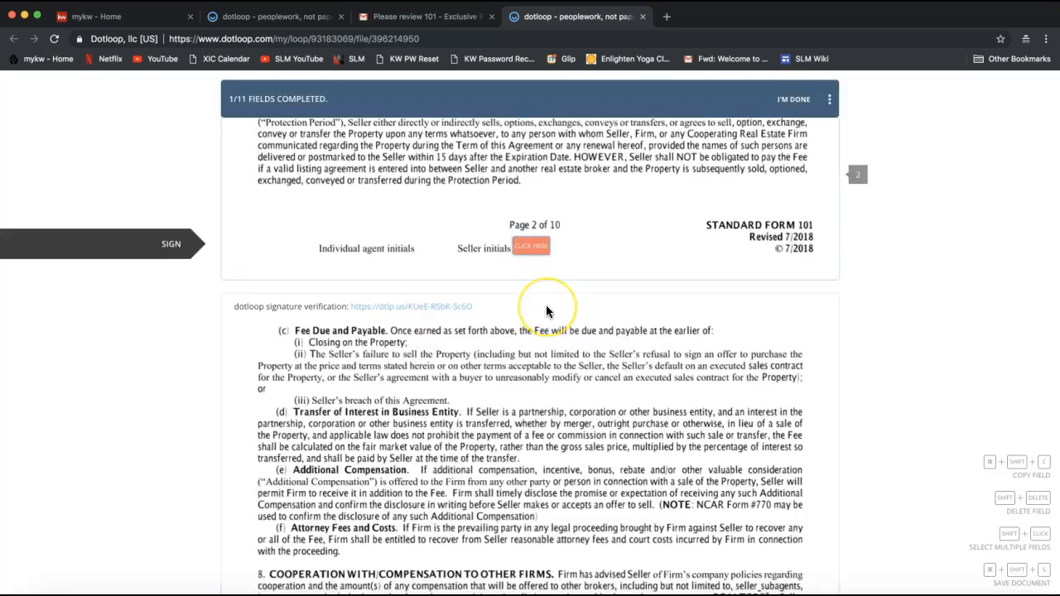
# - Initial the seller fields on pages 2 and 3
pyautogui.click(540, 253)
pyautogui.click(540, 252)
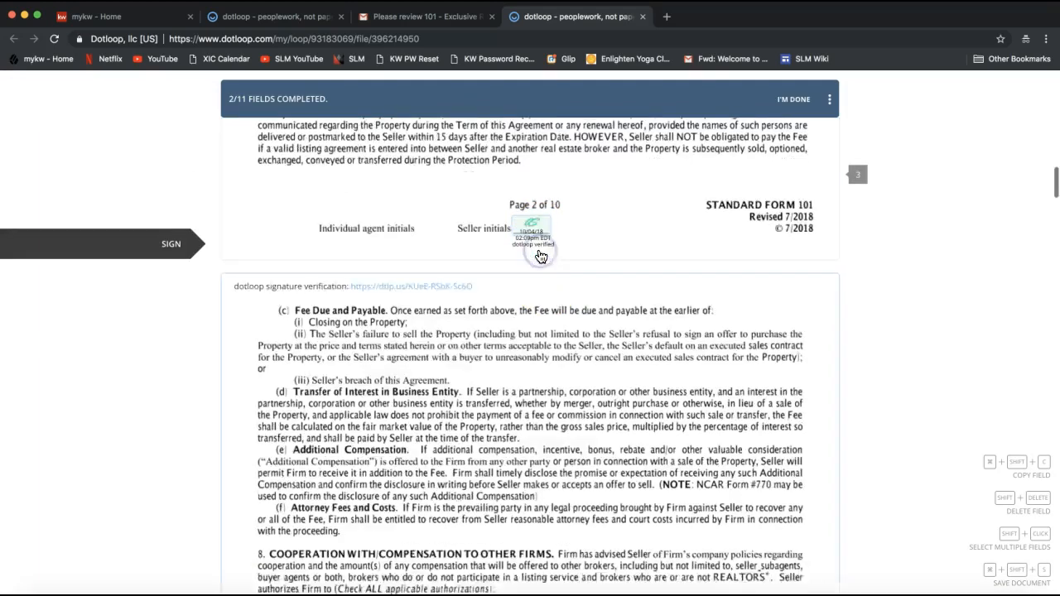
pyautogui.click(615, 253)
pyautogui.scroll(3, 616, 253)
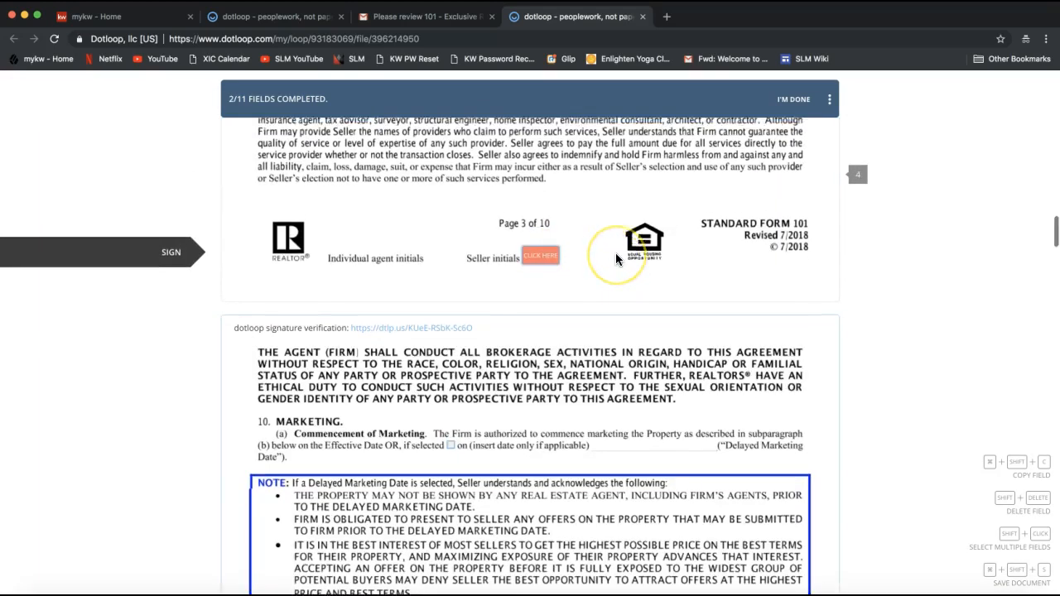
pyautogui.scroll(5, 615, 255)
pyautogui.scroll(-5, 616, 254)
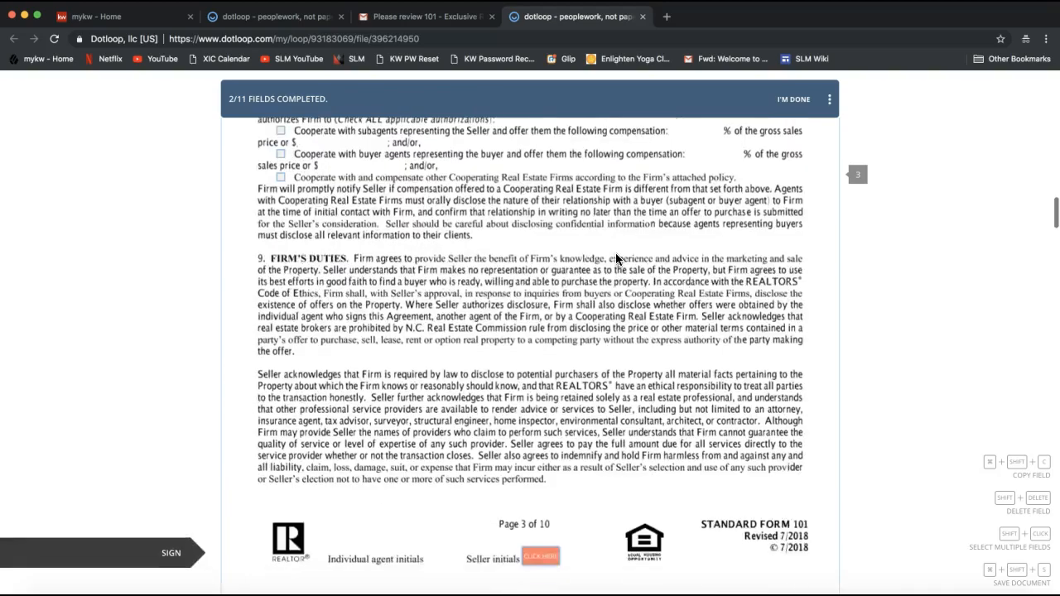
pyautogui.click(540, 455)
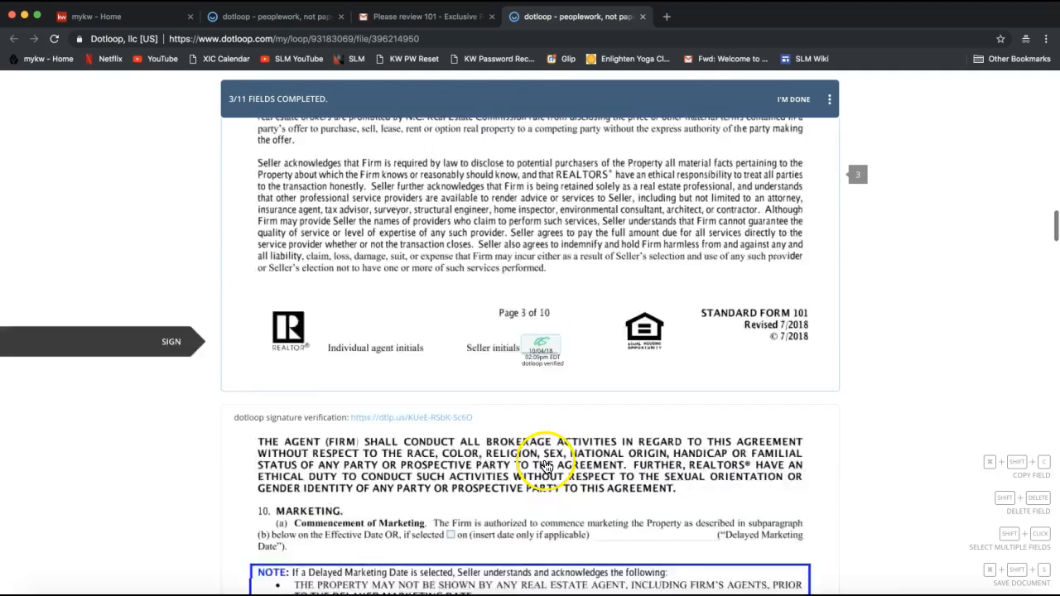
# - Initial the seller fields on pages 4–9 and the first dual-agency option, then sign the signature line
pyautogui.click(531, 249)
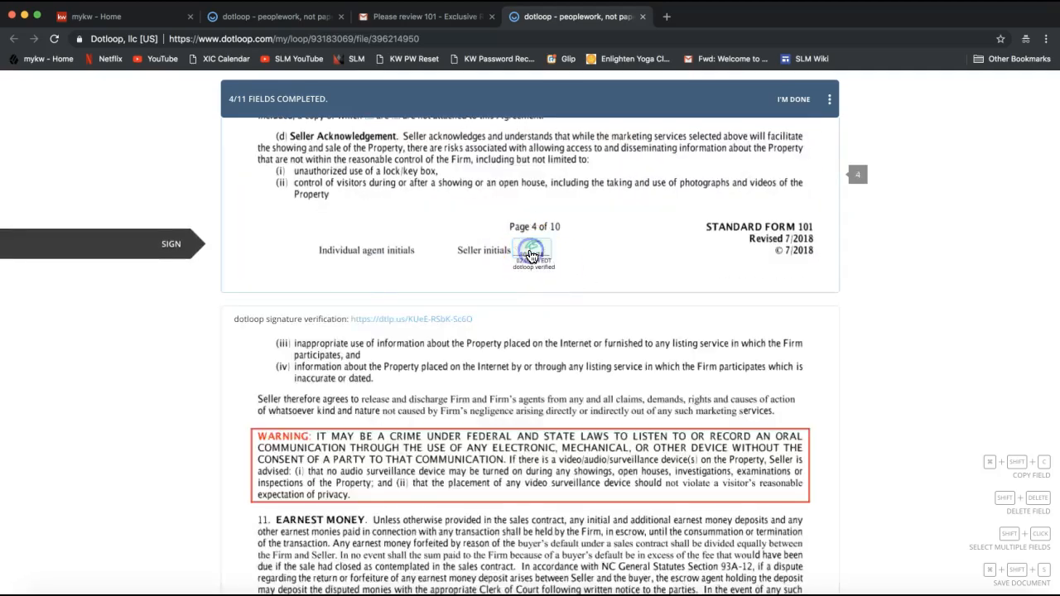
pyautogui.click(535, 252)
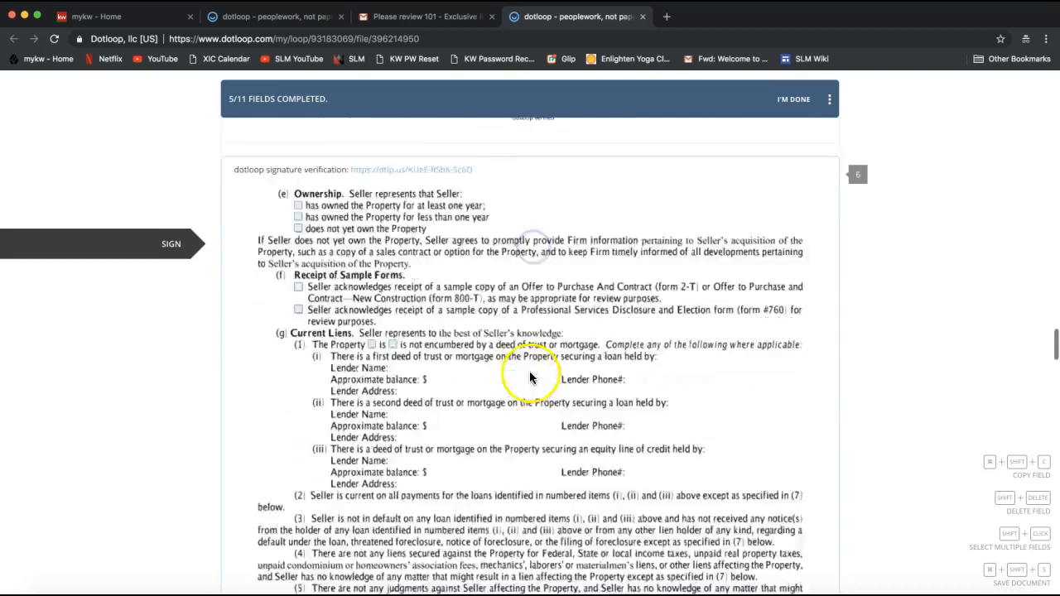
pyautogui.click(532, 255)
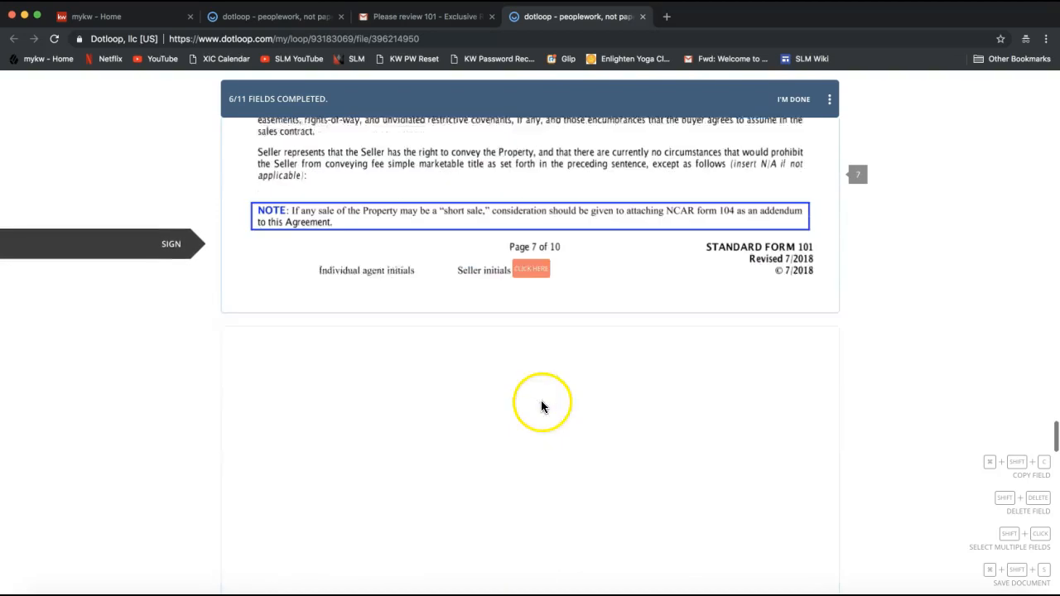
pyautogui.click(534, 259)
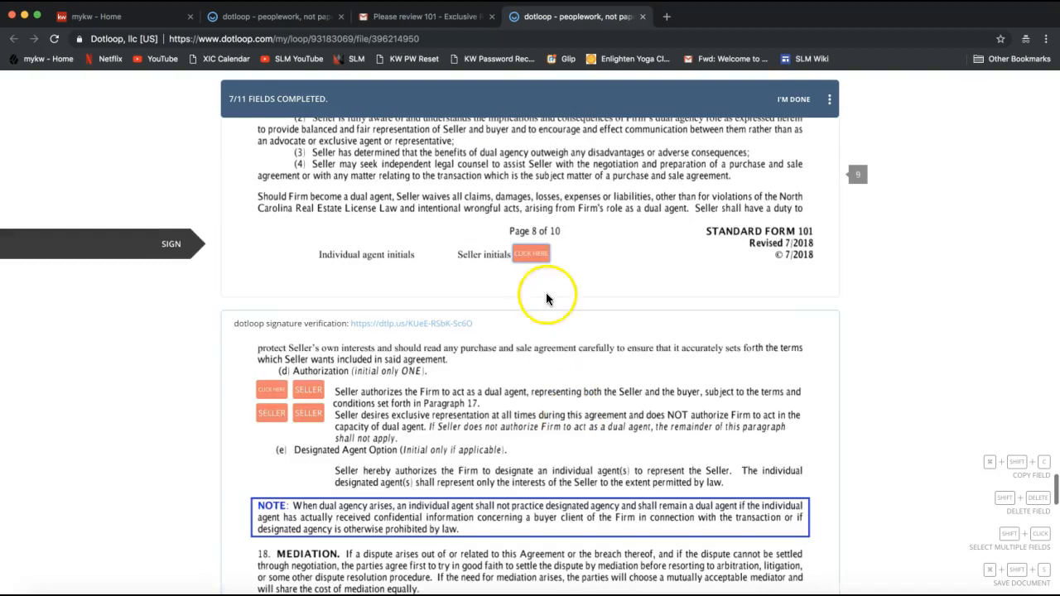
pyautogui.click(535, 261)
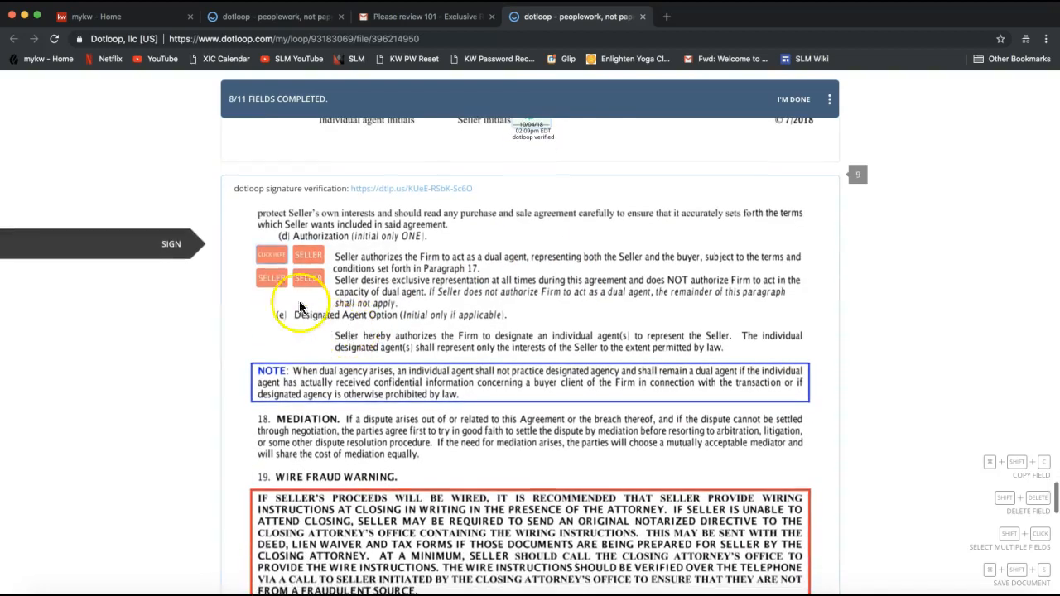
pyautogui.click(274, 254)
pyautogui.click(535, 260)
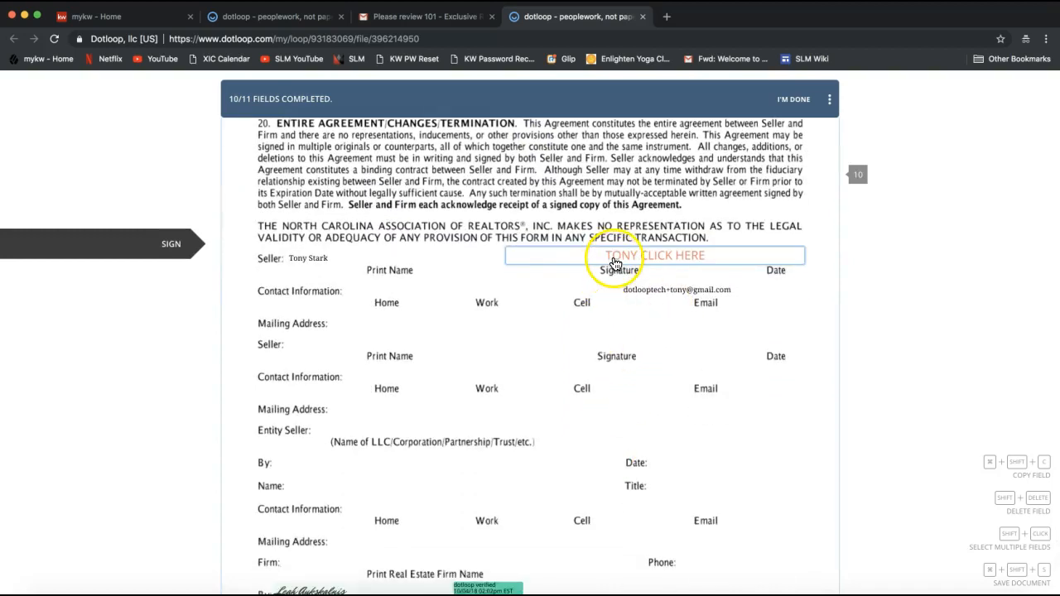
pyautogui.click(615, 263)
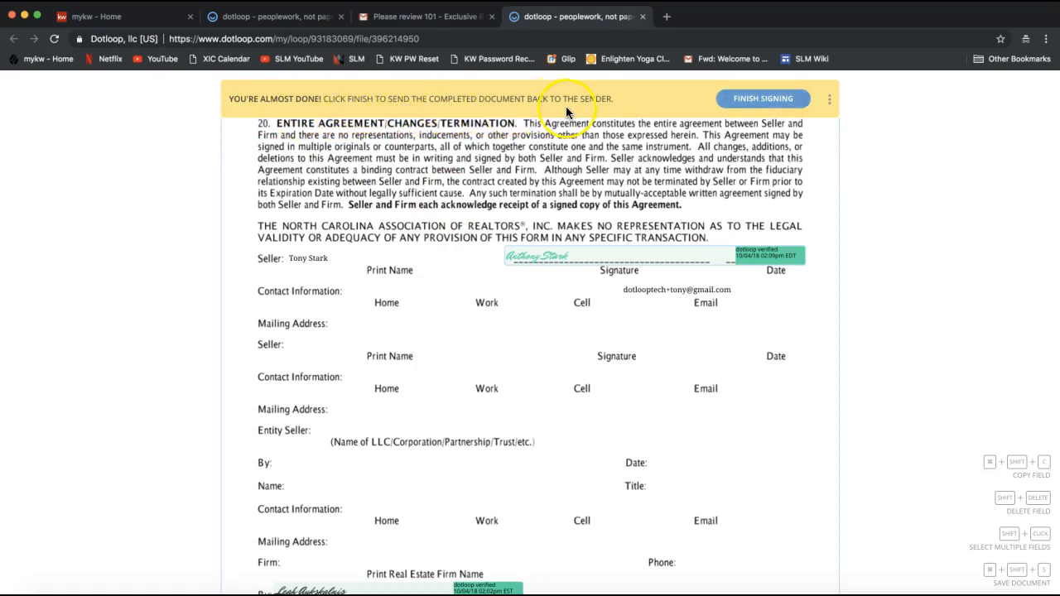
# - Finish signing, then dismiss the rating survey and the You're Done sign-up dialog
pyautogui.click(761, 104)
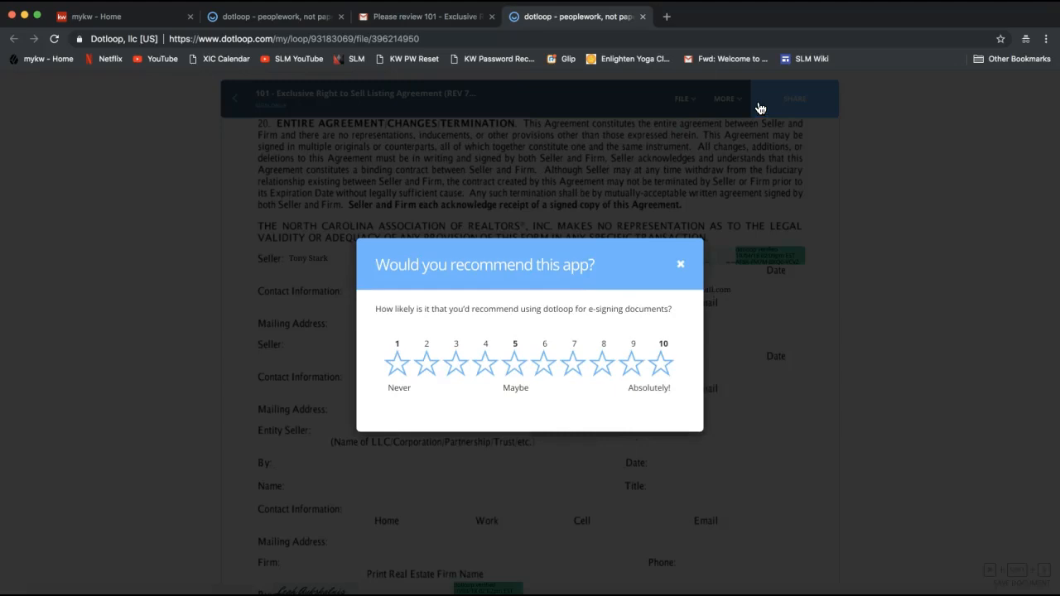
pyautogui.click(690, 265)
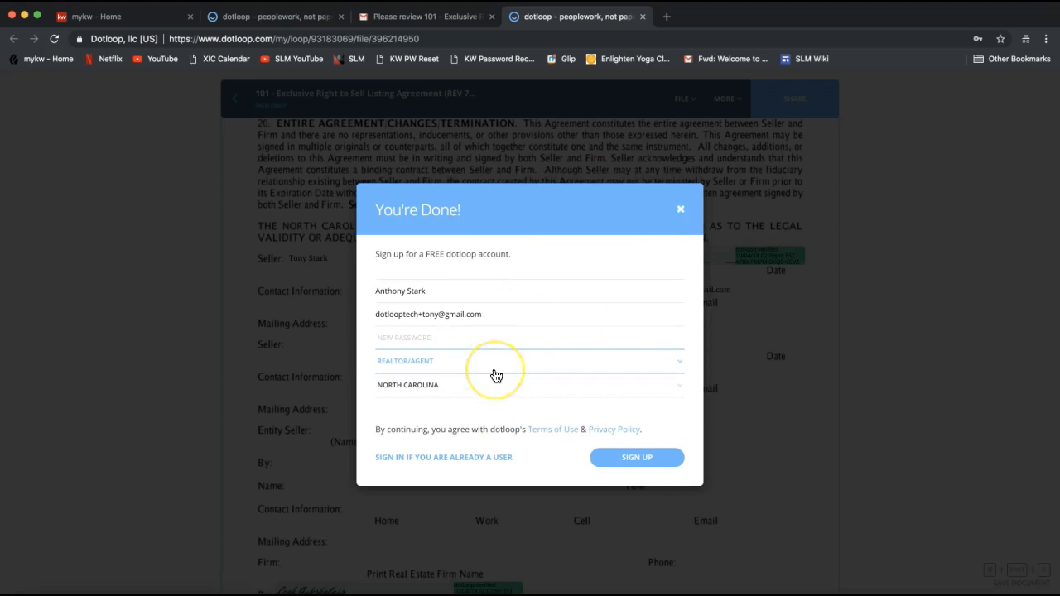
pyautogui.click(680, 211)
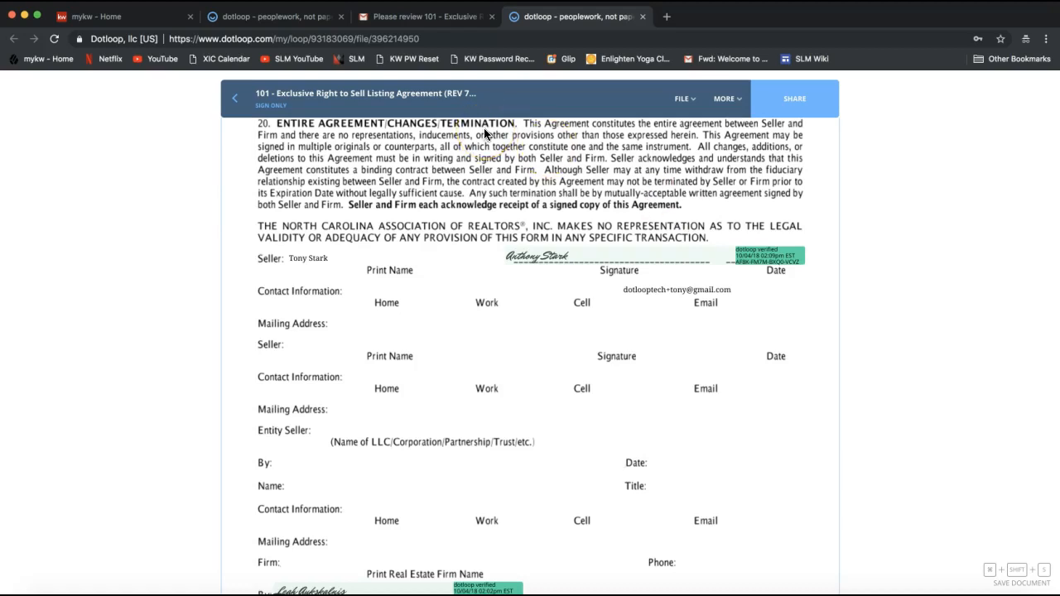
# - Sign out of the seller's dotloop session and close the extra signing tab
pyautogui.click(255, 17)
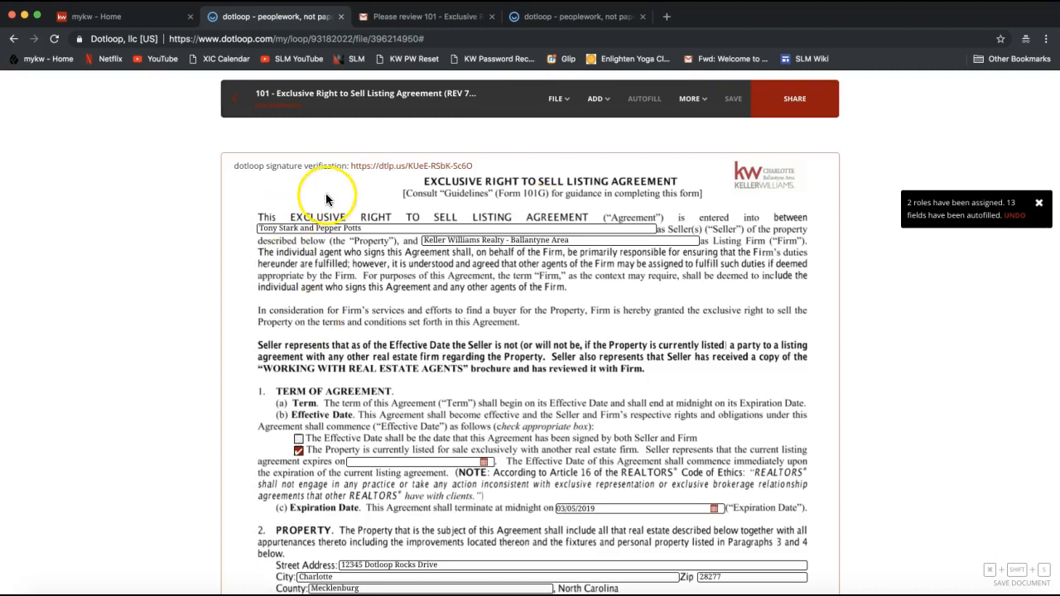
pyautogui.click(236, 106)
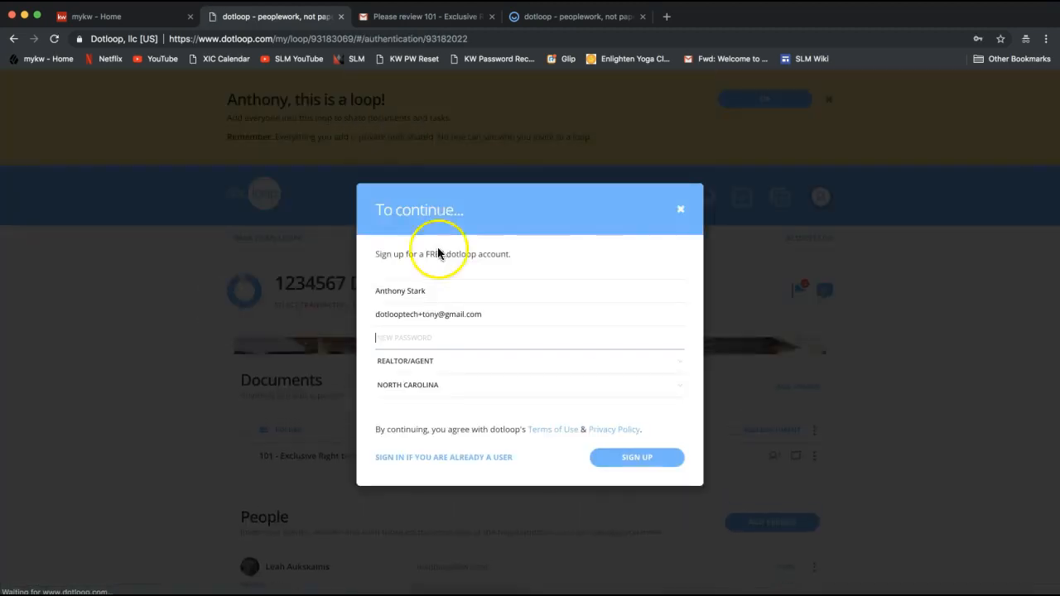
pyautogui.click(681, 210)
pyautogui.click(820, 198)
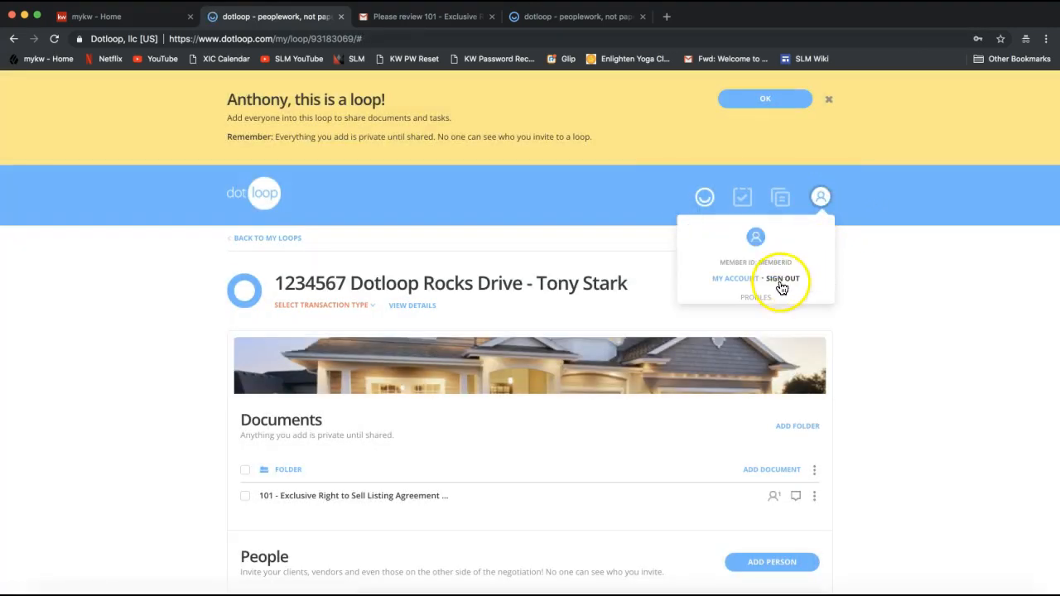
pyautogui.click(782, 279)
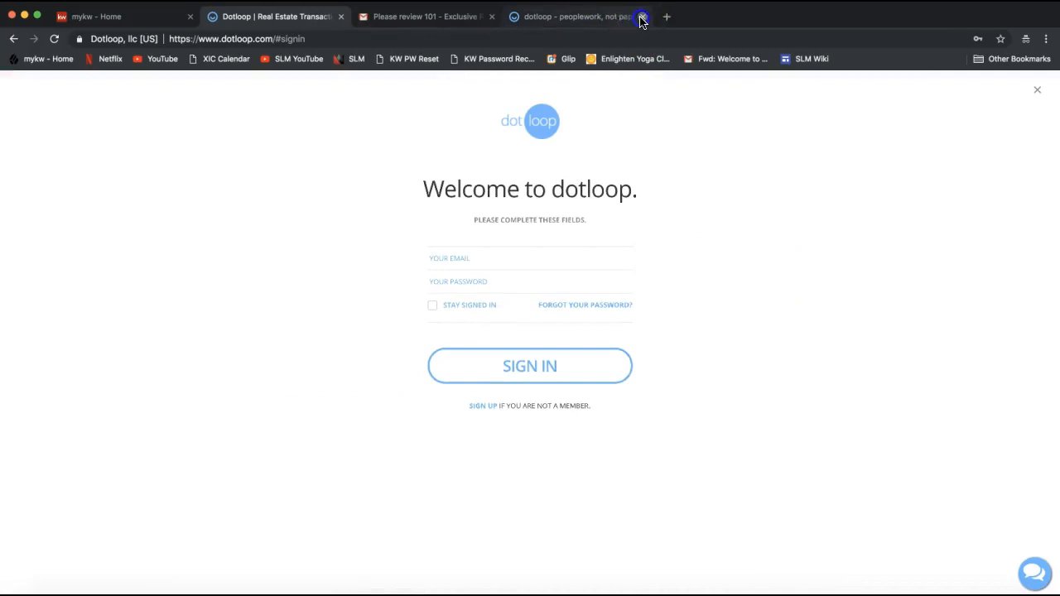
pyautogui.click(642, 17)
# - Sign back in as the agent using the saved login
pyautogui.click(498, 256)
pyautogui.write('lea')
pyautogui.press('Down')
pyautogui.press('Return')
pyautogui.click(525, 367)
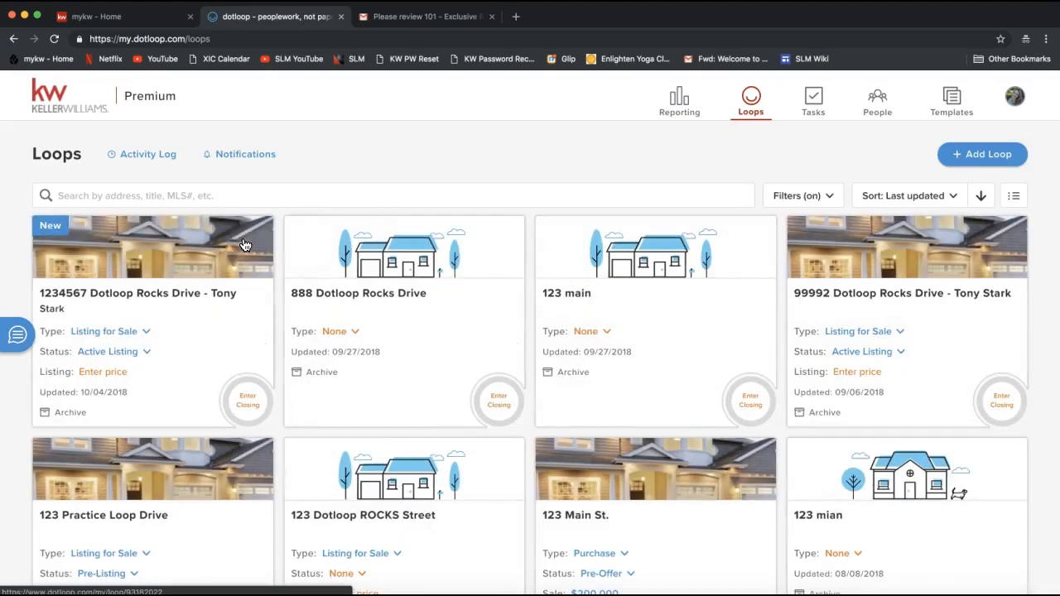
# - Open the first loop card to view the signed 101 listing agreement
pyautogui.click(245, 244)
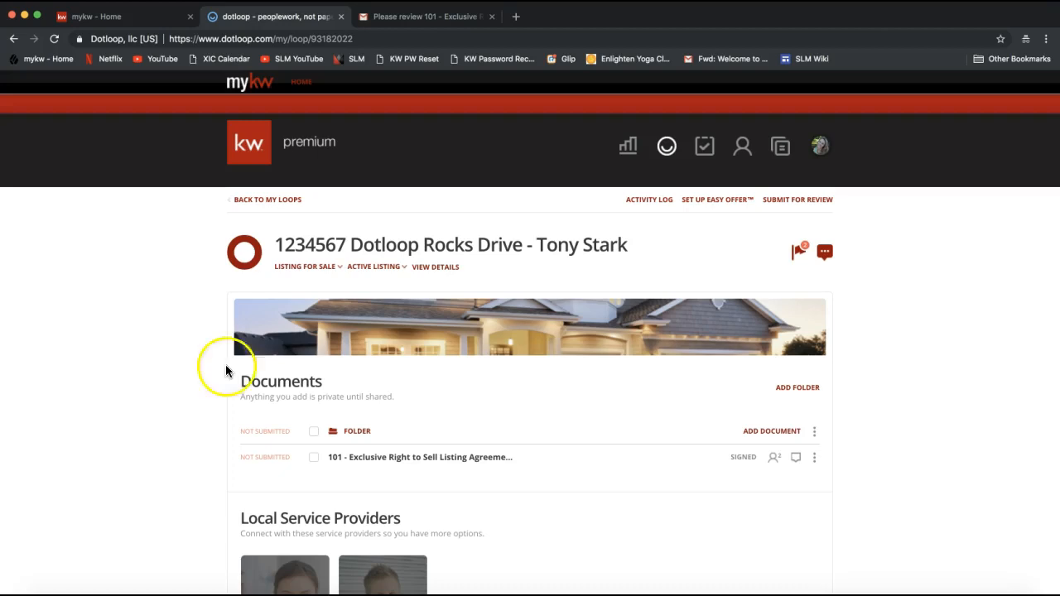
# - Start Submit for Review and categorize the loop's folder as LISTING
pyautogui.click(799, 206)
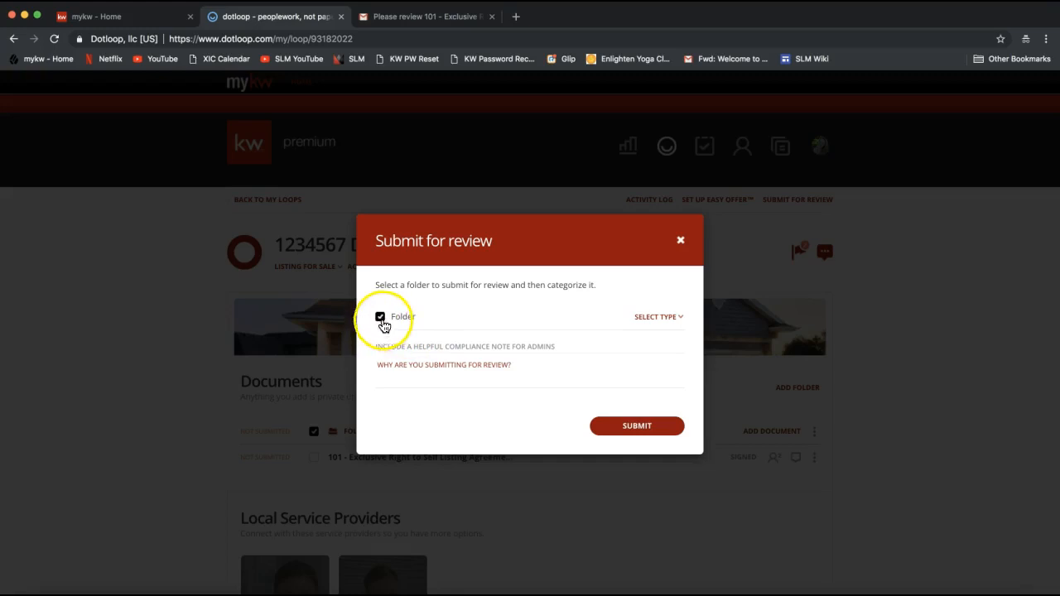
pyautogui.click(650, 323)
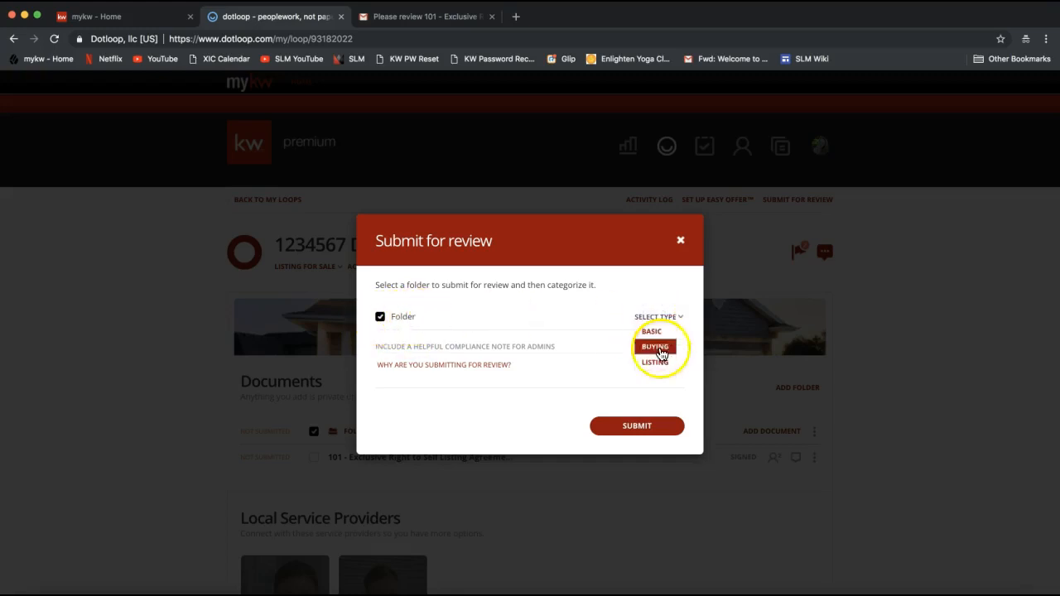
pyautogui.click(655, 364)
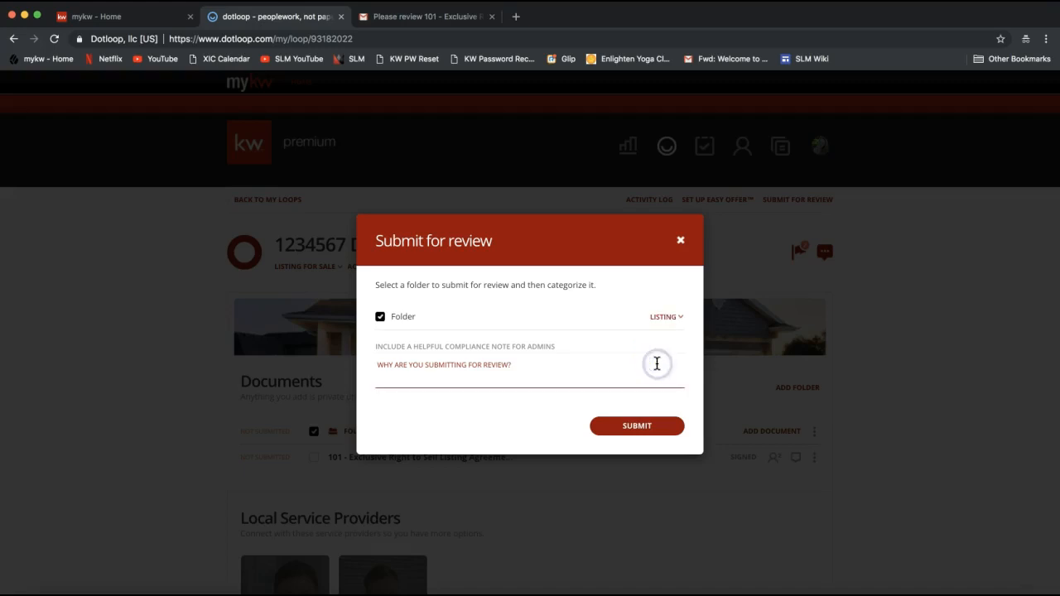
pyautogui.click(566, 360)
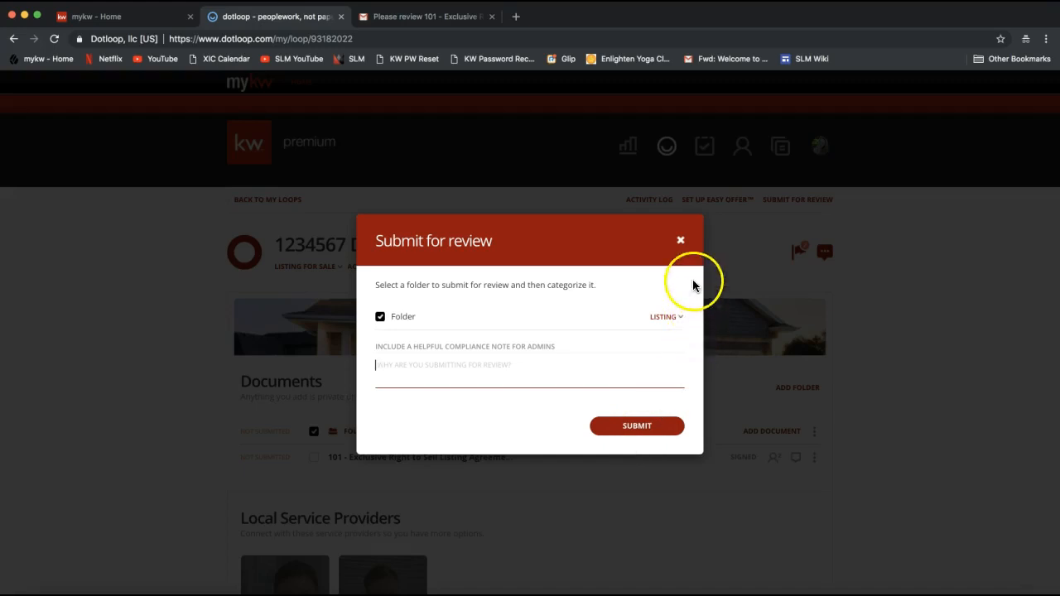
pyautogui.click(681, 241)
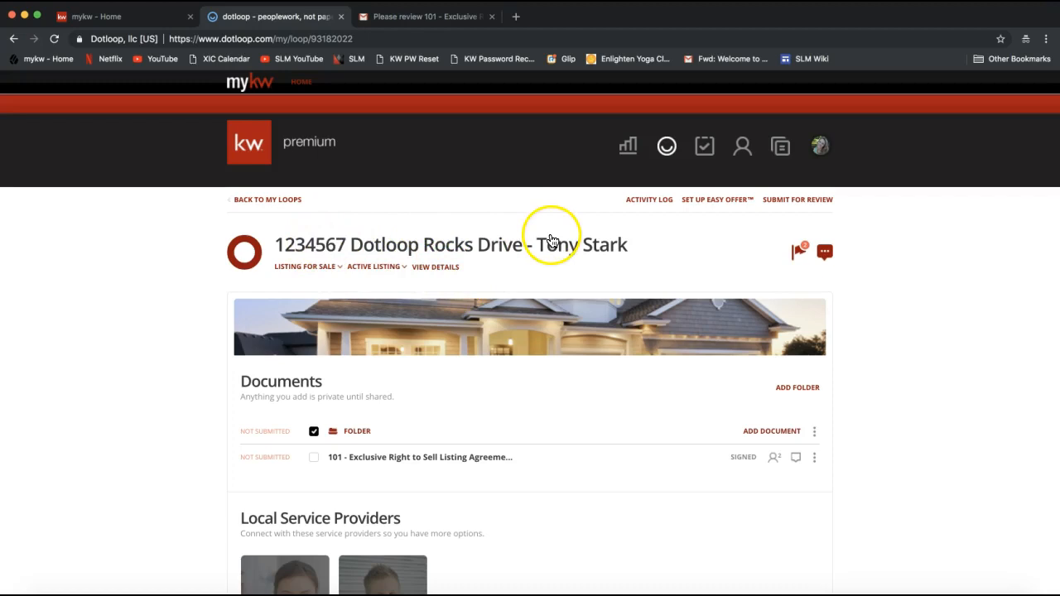
pyautogui.click(434, 270)
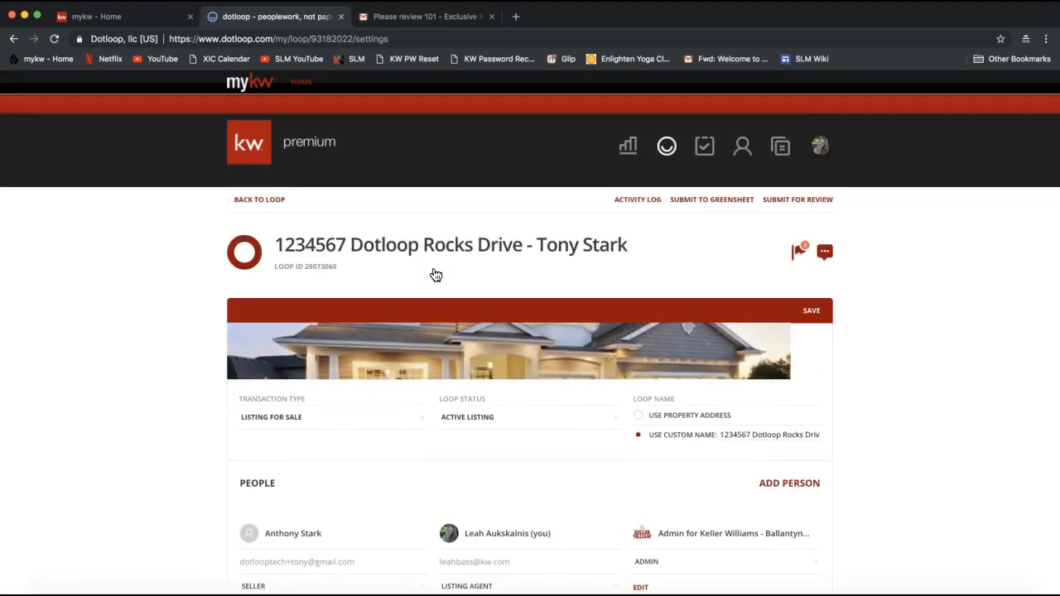
pyautogui.click(713, 208)
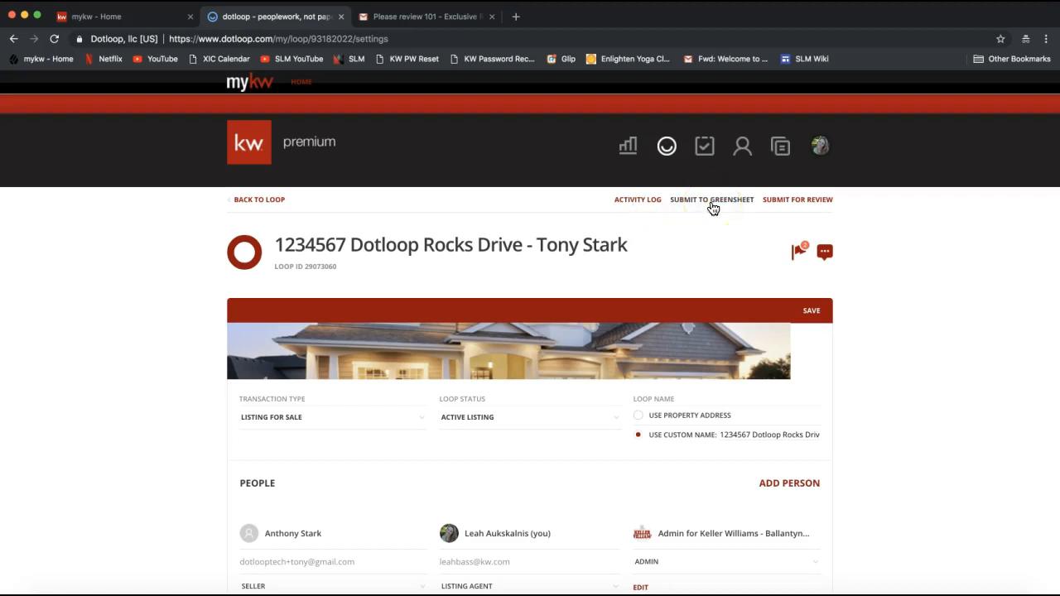